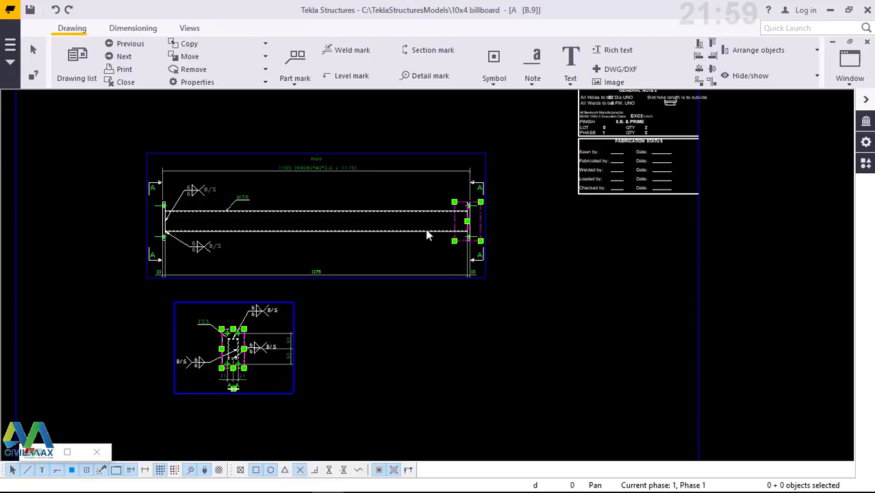
Step: Examine the B.9 beam drawing's front and section views, the title block, and the material list, general notes and fabrication status tables
scroll(157, 220, up, 2)
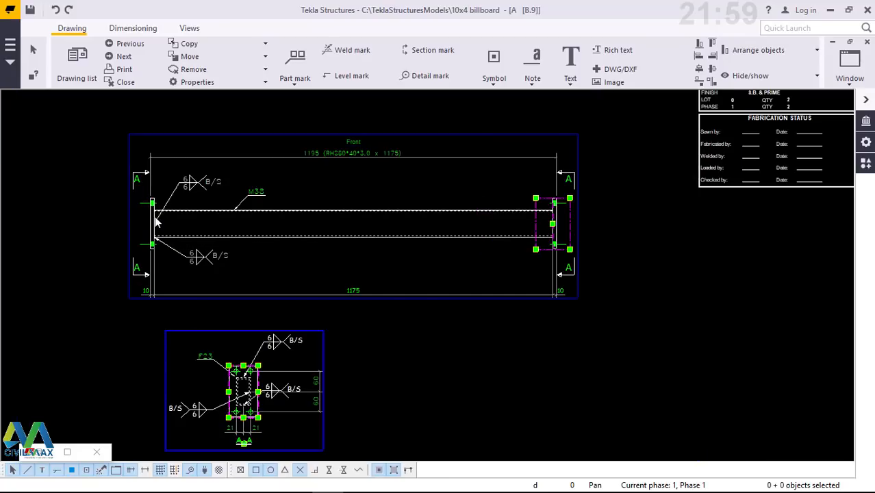
scroll(156, 221, up, 2)
scroll(375, 254, down, 2)
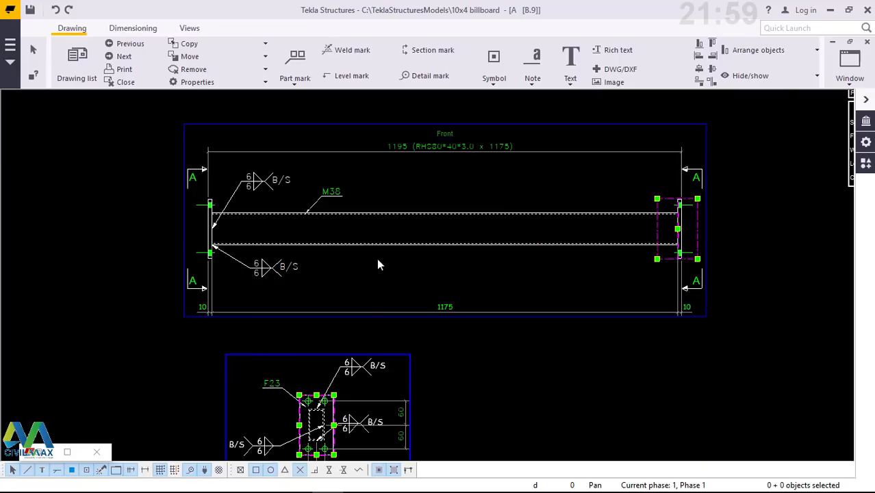
scroll(378, 261, down, 4)
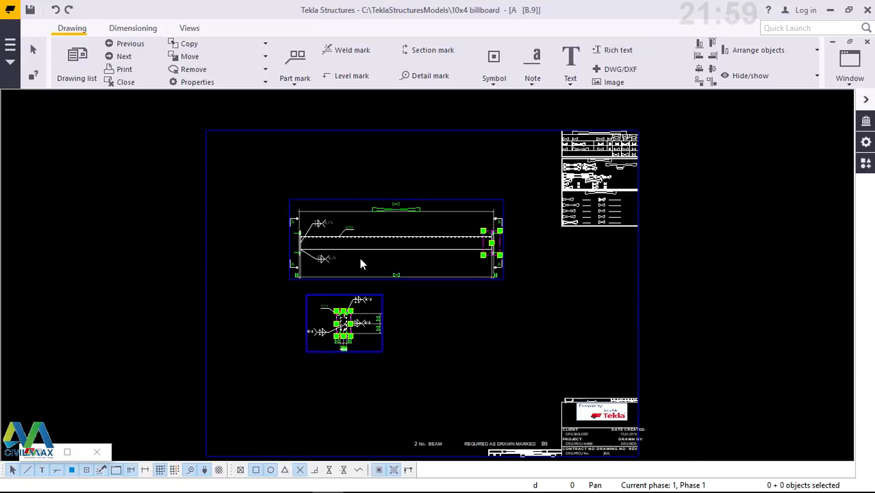
scroll(571, 428, down, 1)
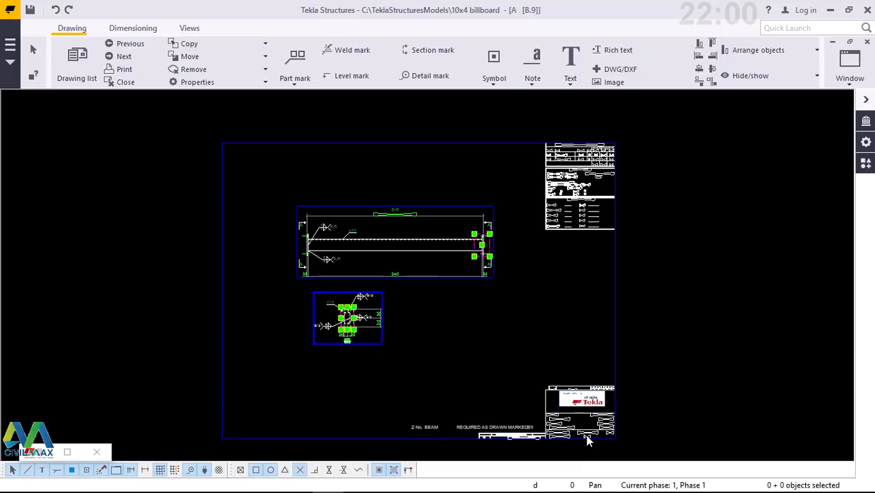
scroll(585, 440, up, 2)
scroll(585, 437, up, 3)
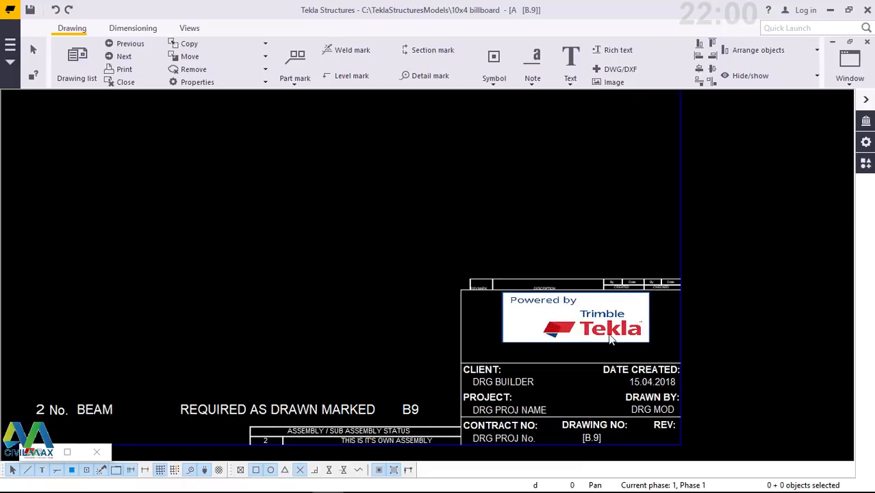
scroll(612, 341, down, 2)
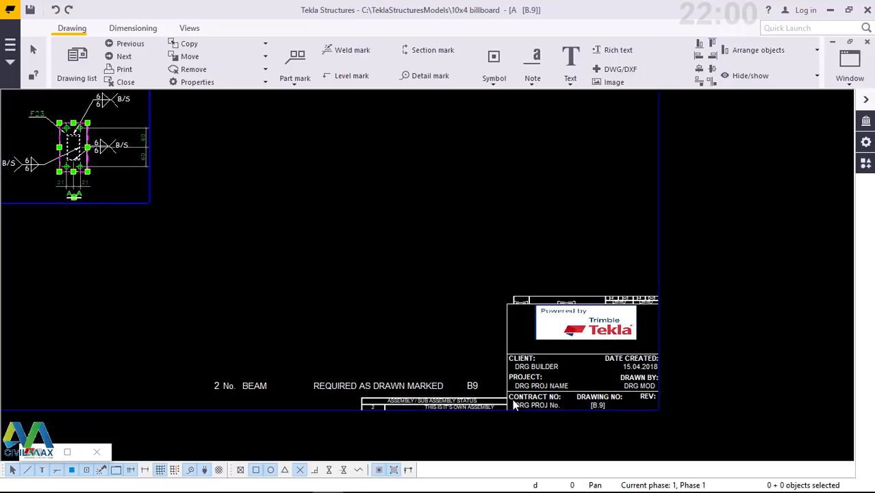
scroll(582, 330, up, 1)
scroll(583, 364, down, 3)
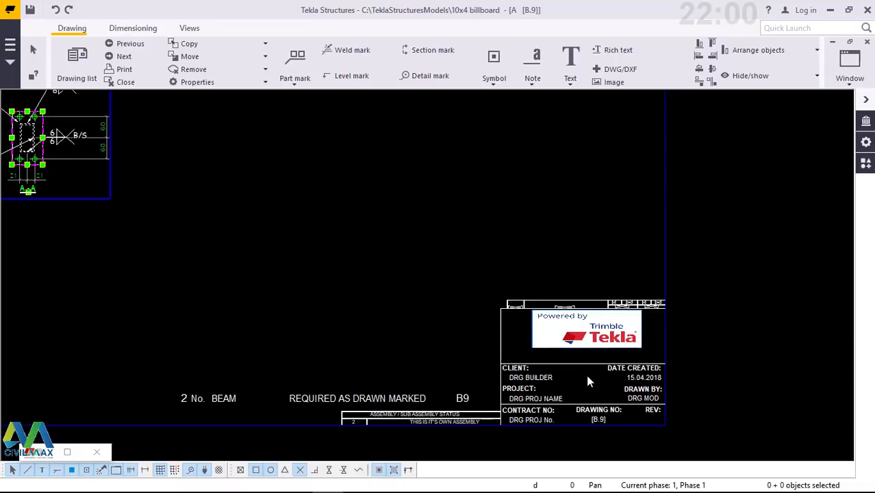
scroll(607, 369, down, 2)
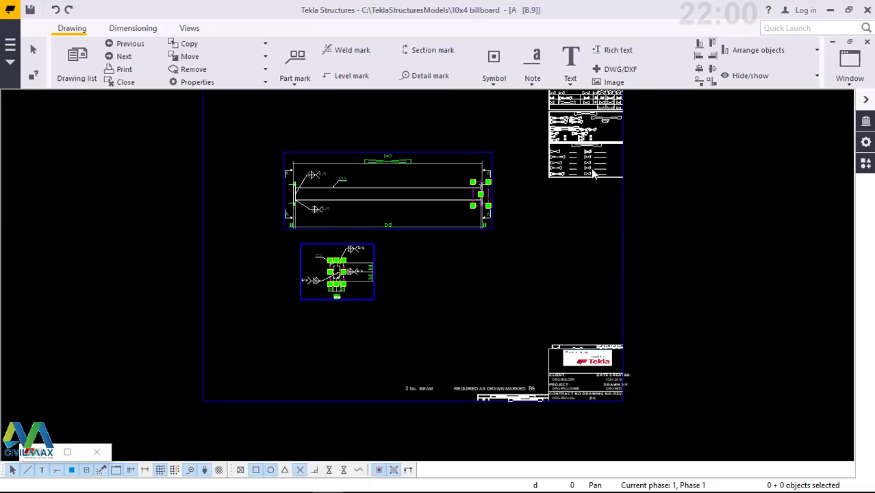
scroll(587, 230, up, 3)
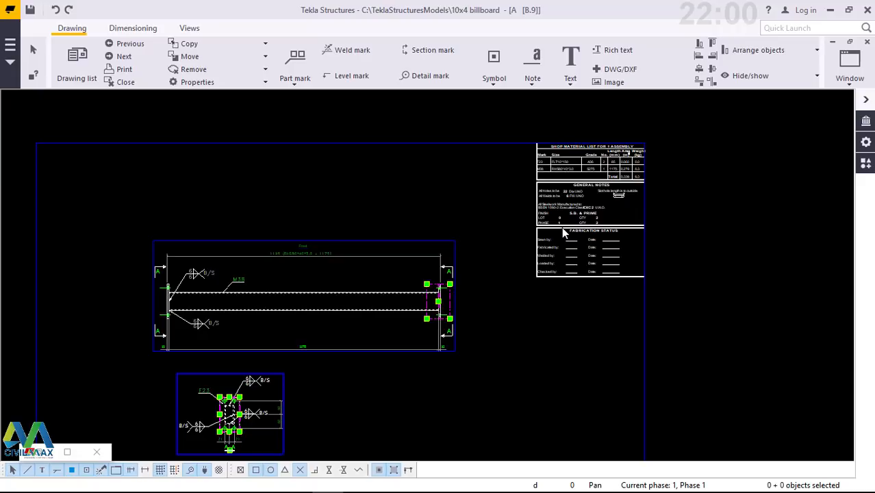
Step: Switch to AutoCAD, examine the company title block layout in Tekla BLOCK.dwg, and close the program without saving changes
mouse_move(323, 491)
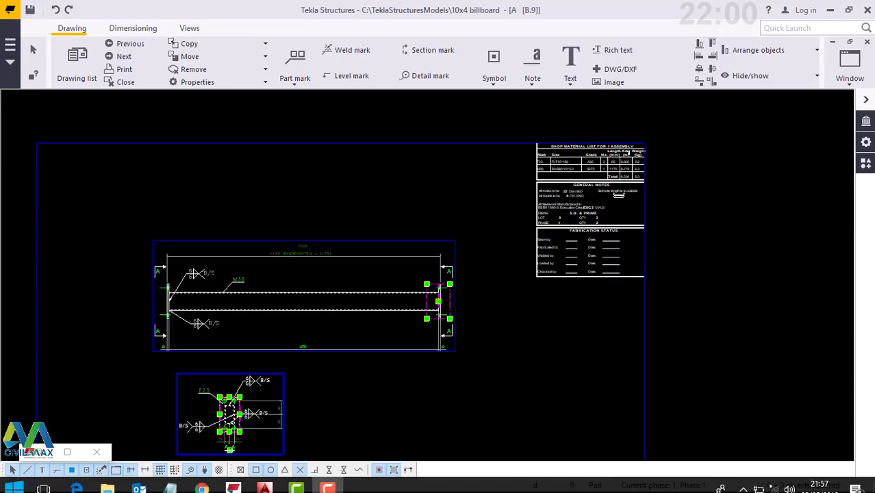
click(265, 488)
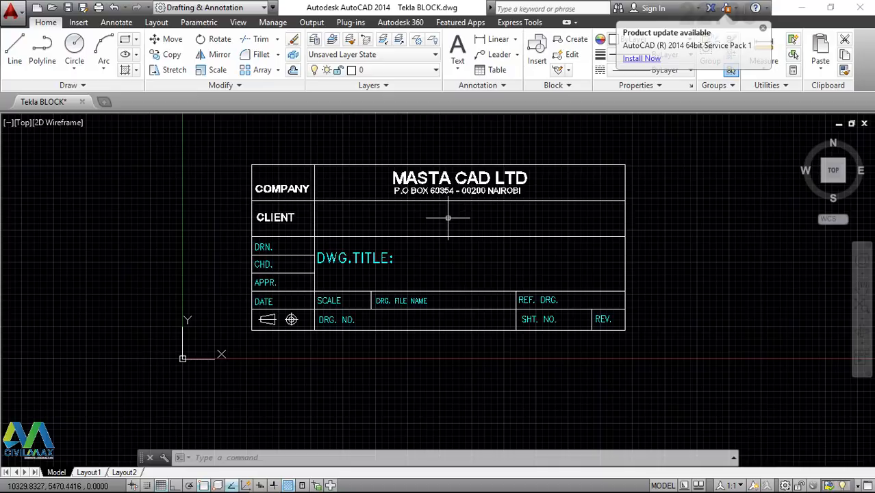
scroll(448, 218, up, 6)
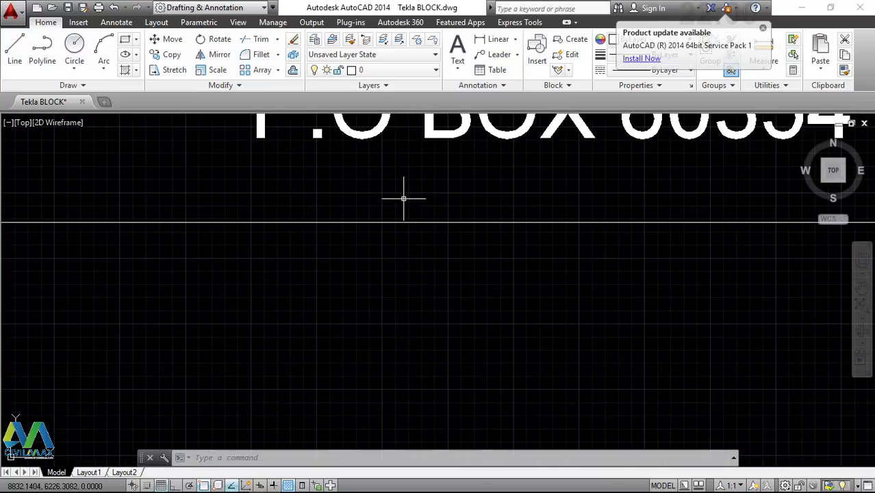
scroll(404, 189, down, 3)
scroll(498, 219, down, 3)
scroll(495, 223, up, 2)
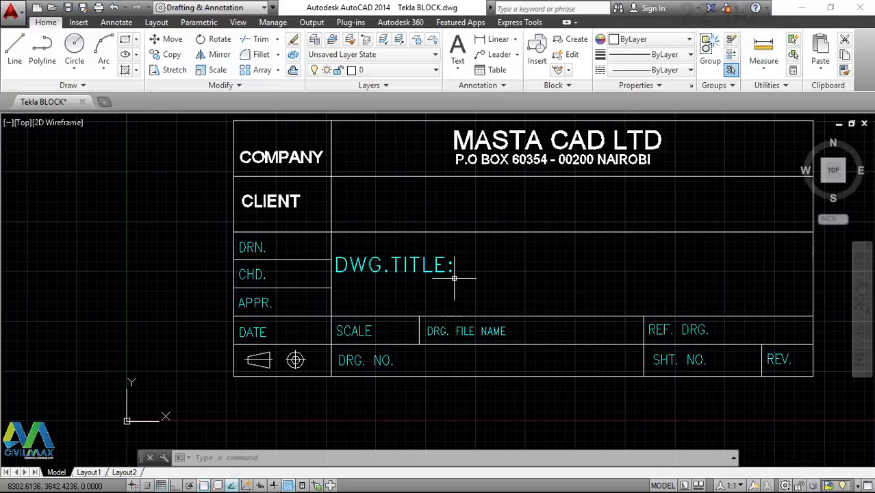
scroll(453, 279, down, 4)
click(637, 192)
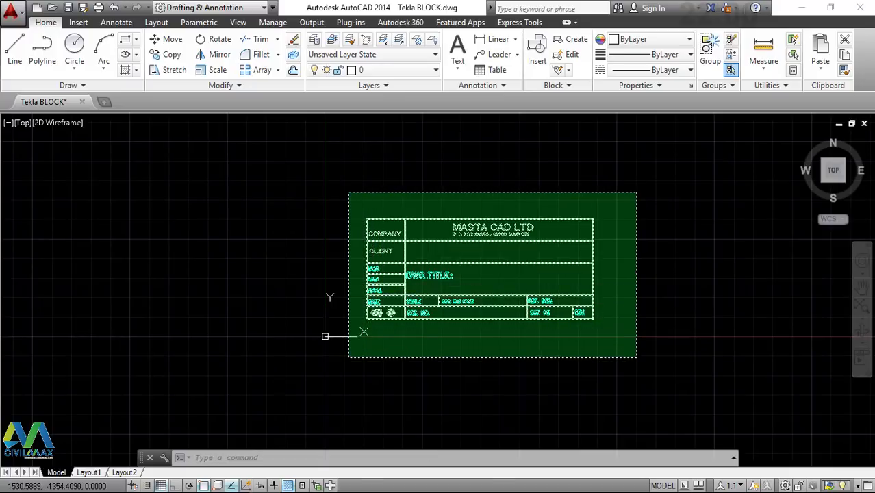
click(356, 354)
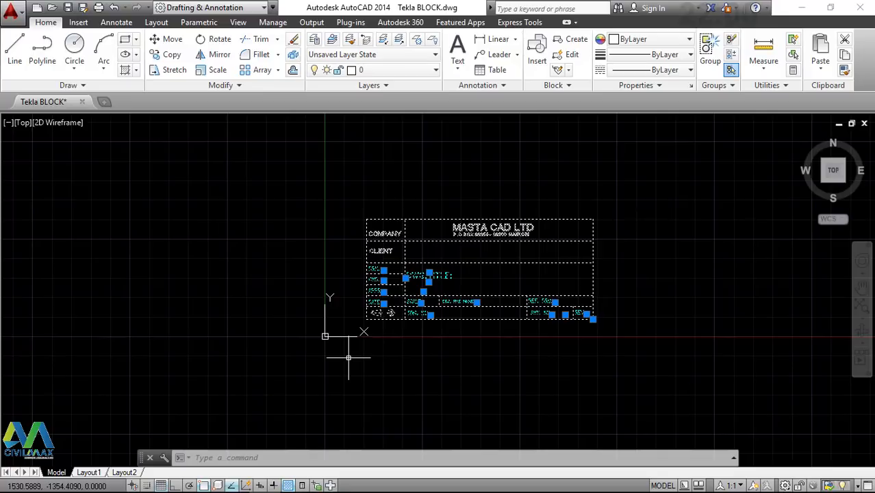
key(Escape)
scroll(451, 272, up, 6)
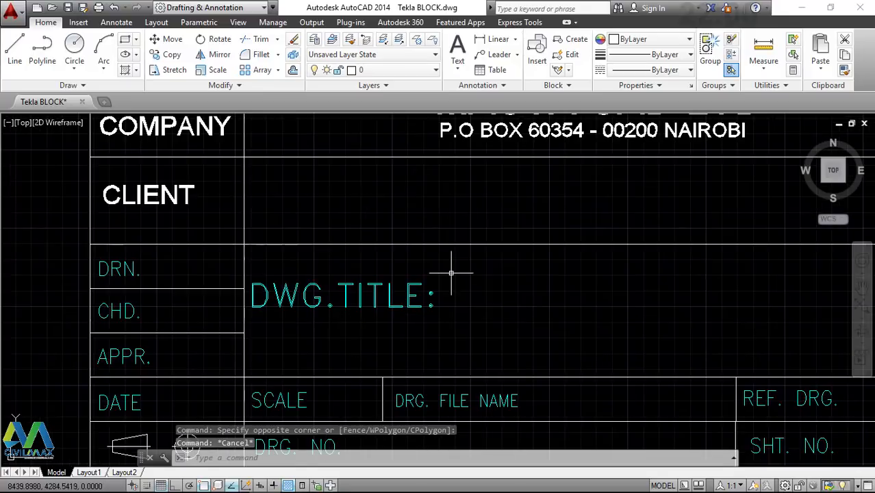
scroll(451, 273, down, 6)
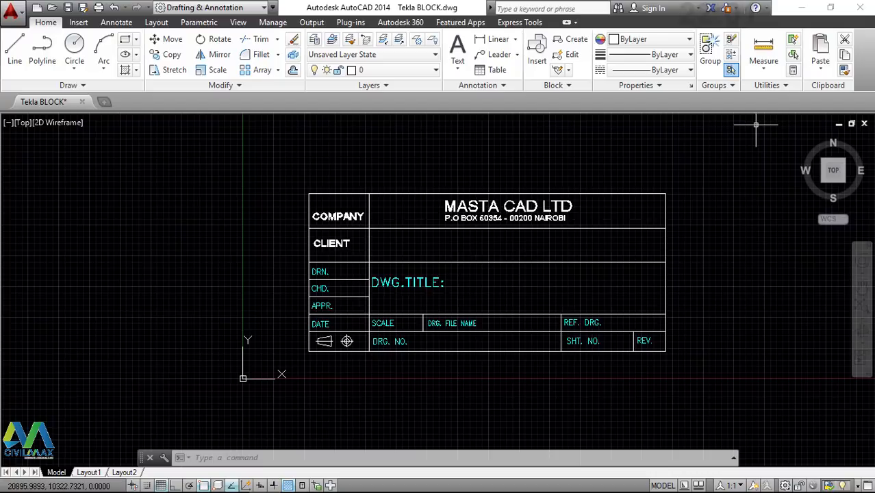
click(857, 11)
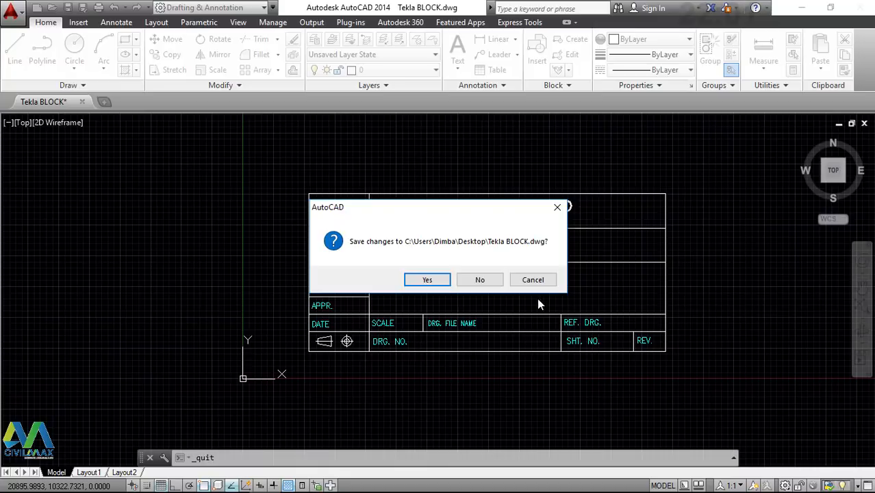
click(482, 281)
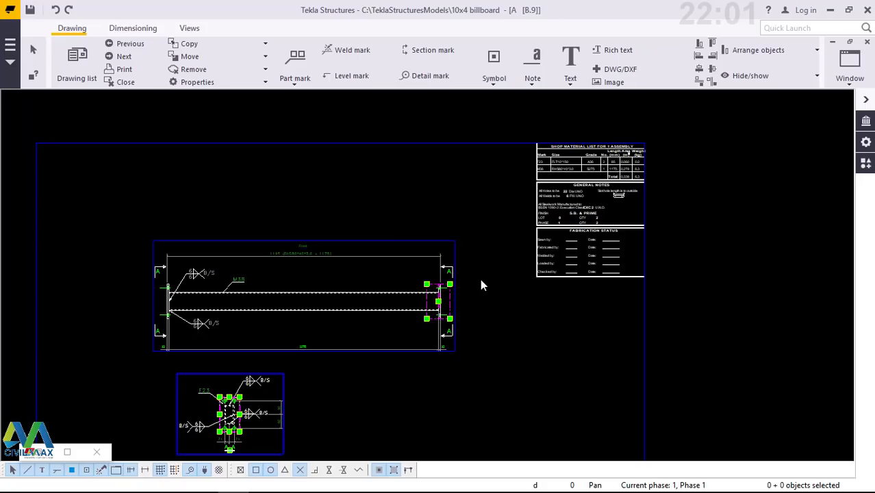
Step: Examine the B.9 drawing sheet's overall layout, comparing its tables and views with the existing Tekla title block
scroll(581, 191, down, 2)
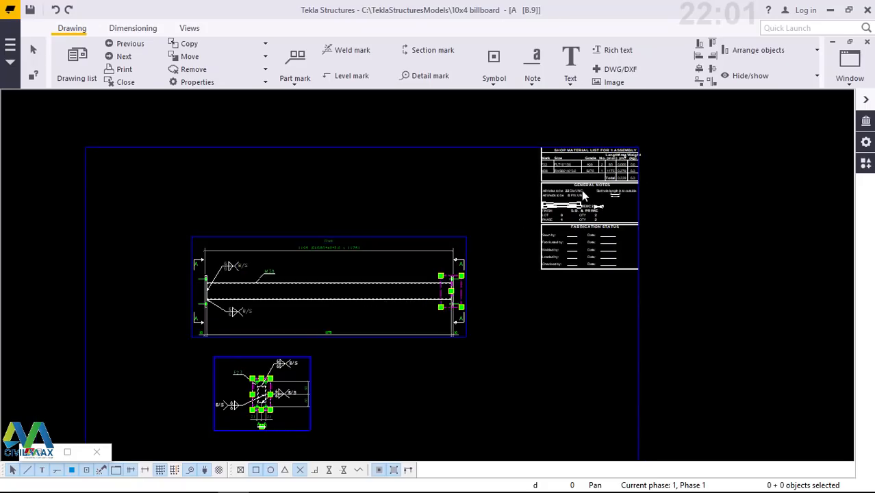
scroll(309, 350, up, 1)
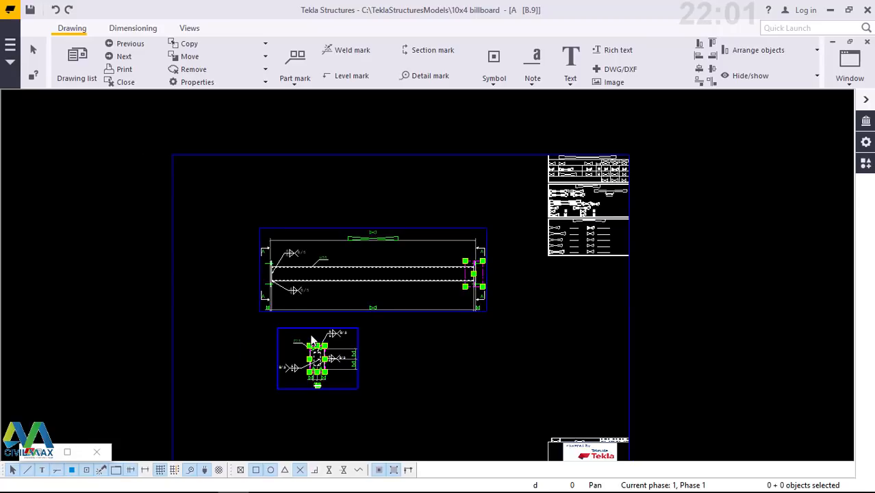
scroll(389, 260, up, 1)
scroll(392, 257, up, 1)
scroll(391, 255, down, 1)
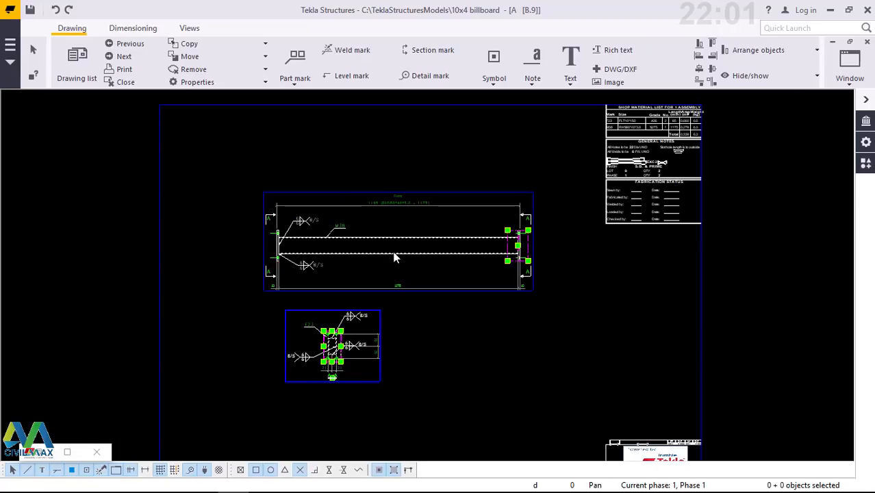
scroll(402, 258, down, 1)
scroll(568, 350, down, 1)
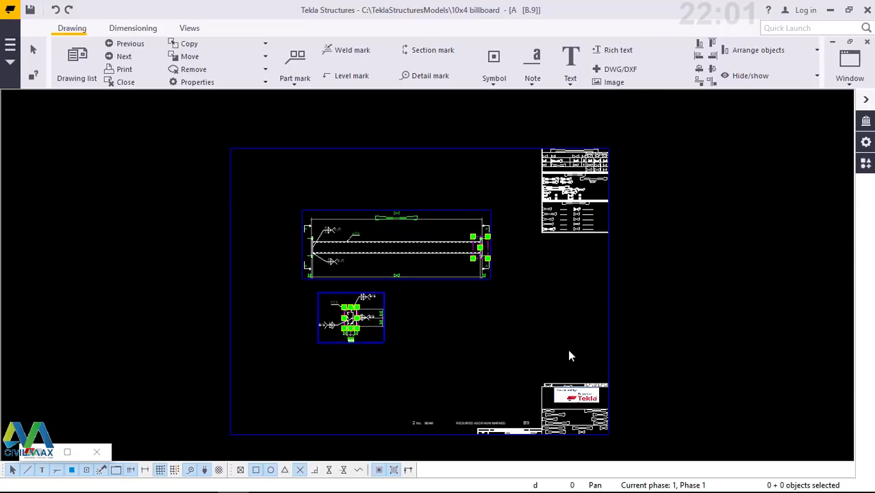
scroll(505, 272, up, 1)
scroll(533, 426, down, 1)
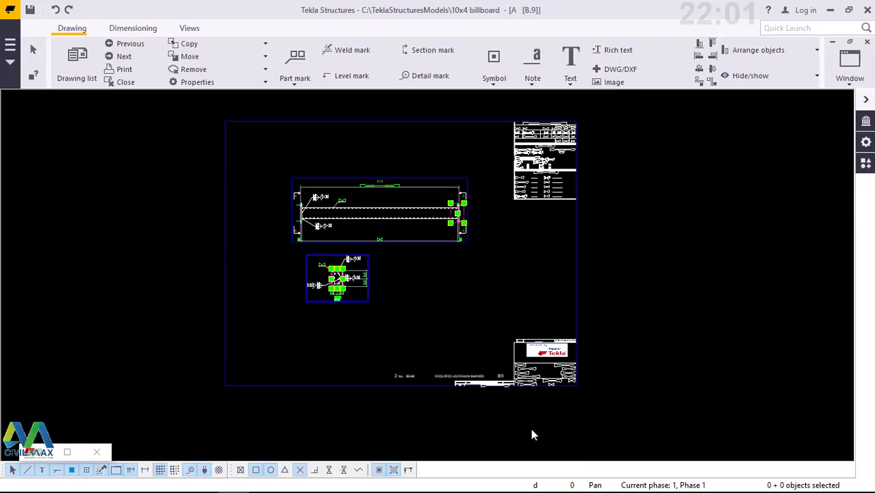
scroll(525, 388, up, 1)
scroll(526, 386, up, 1)
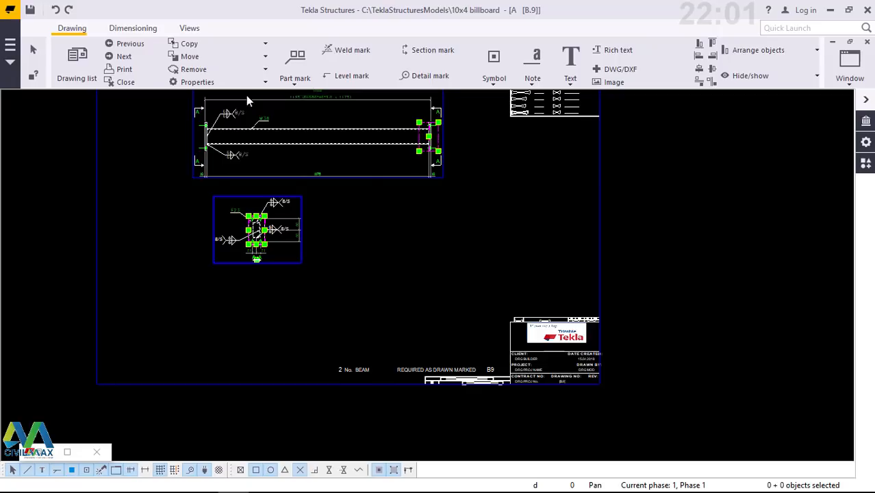
Step: Review the model's drawings in an enlarged drawing list
click(77, 81)
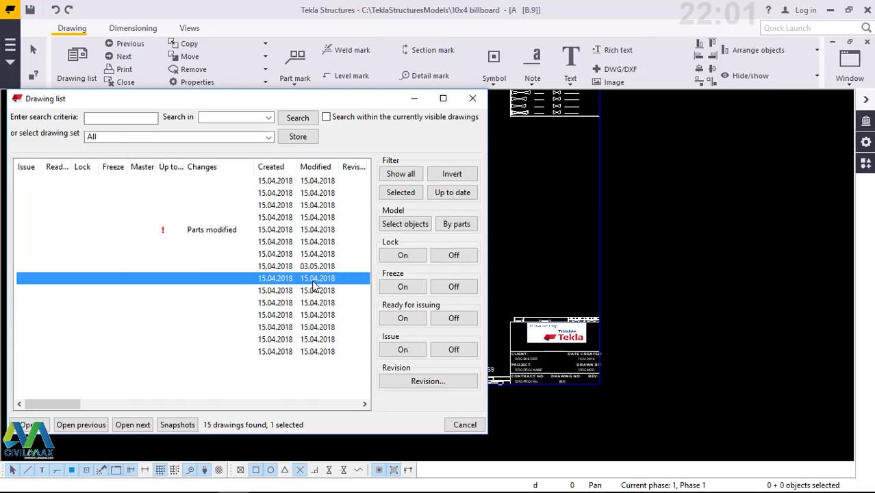
click(443, 98)
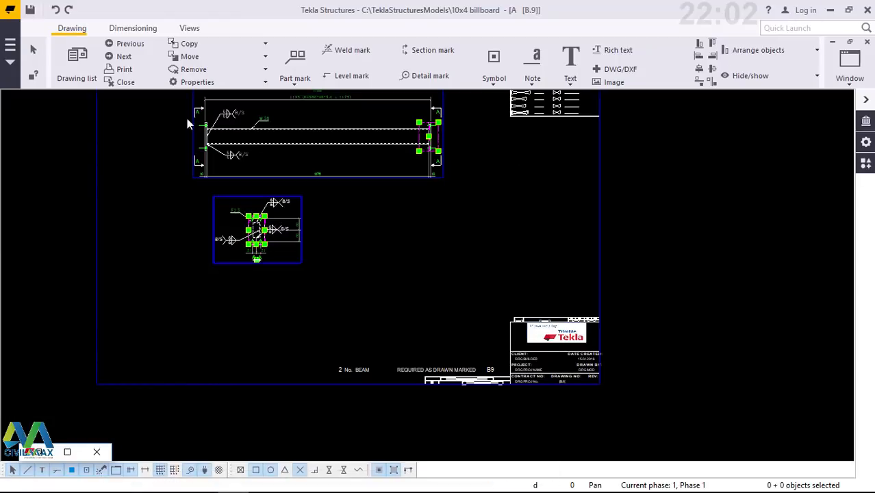
Step: Launch the Template Editor and create a new graphical template
click(9, 48)
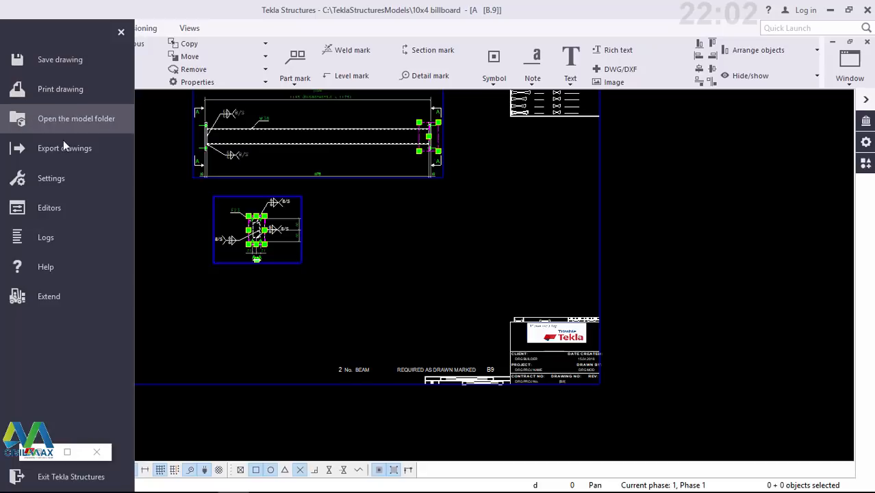
click(56, 210)
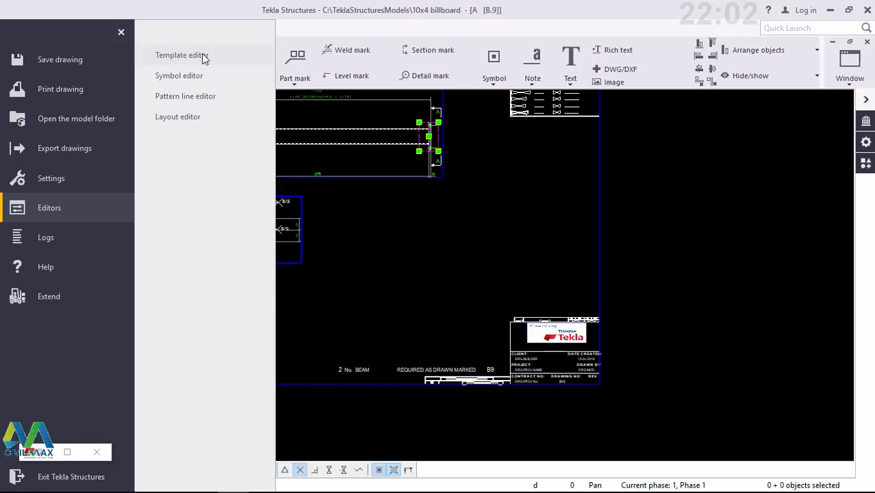
click(179, 55)
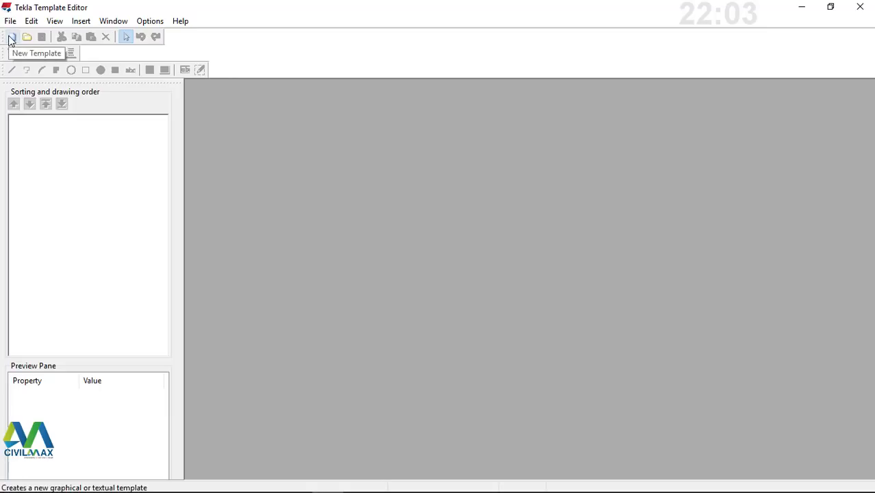
click(11, 38)
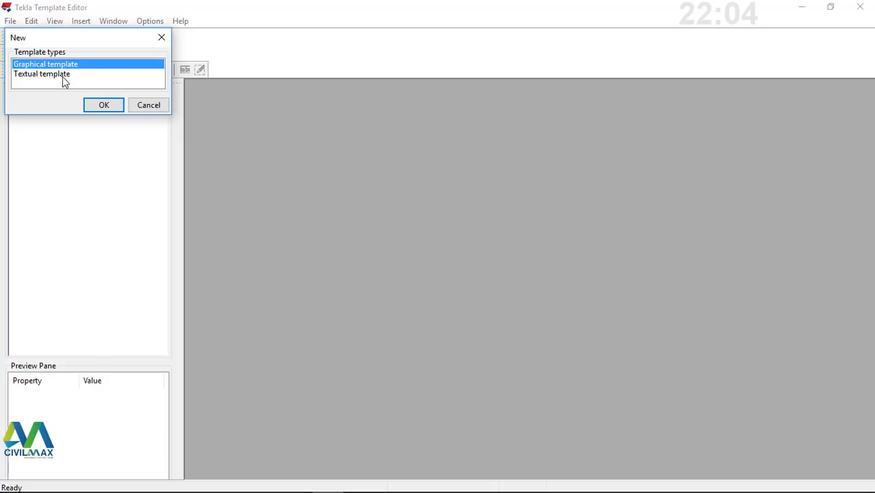
click(104, 106)
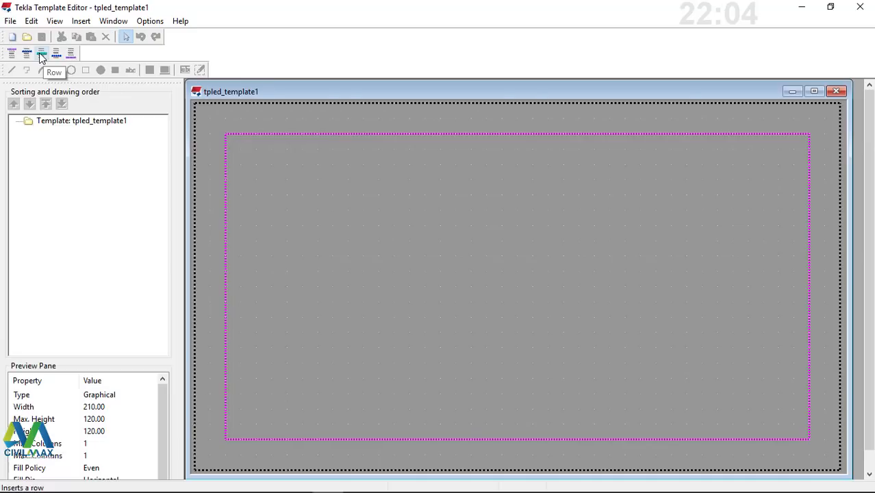
Step: Insert a row with the content type DRAWING into the new template
click(40, 54)
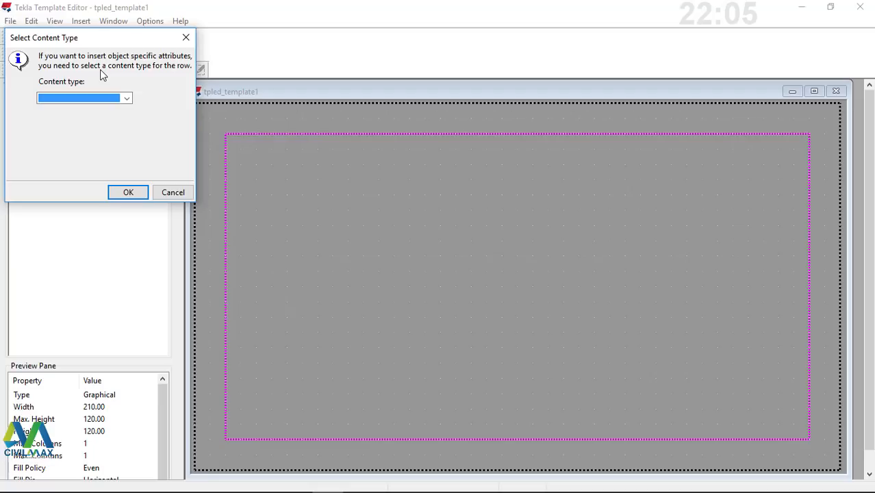
click(127, 100)
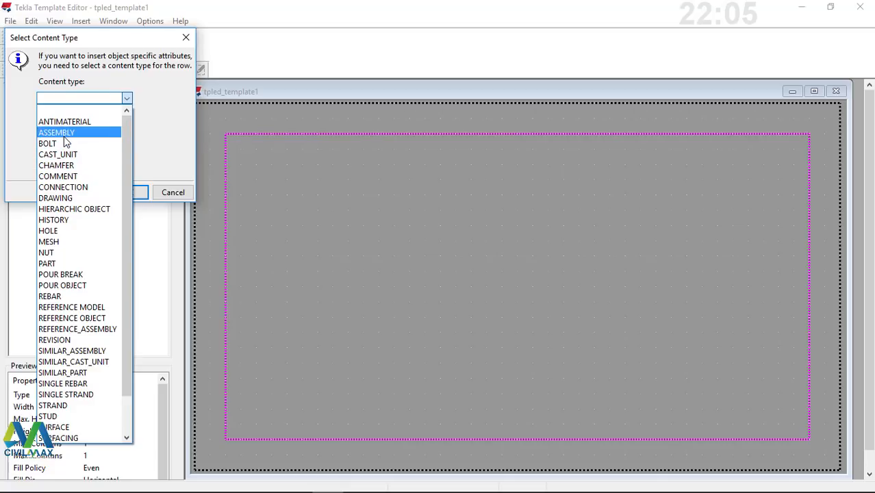
click(61, 199)
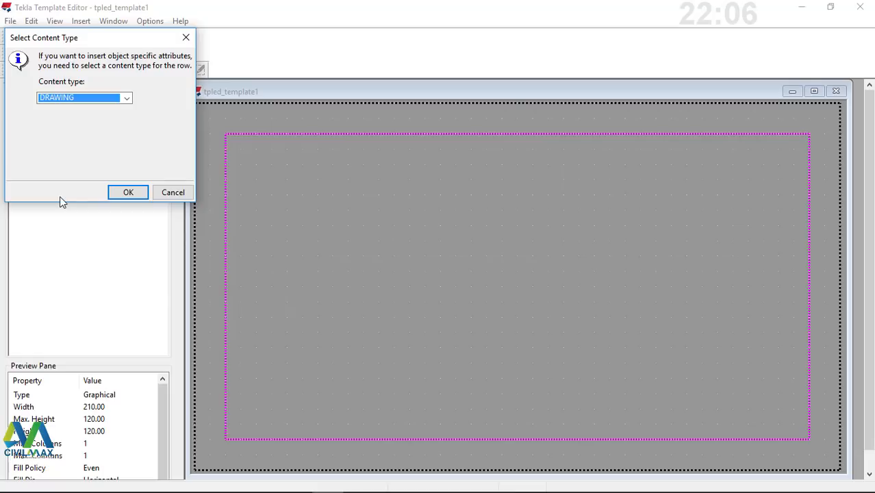
click(128, 193)
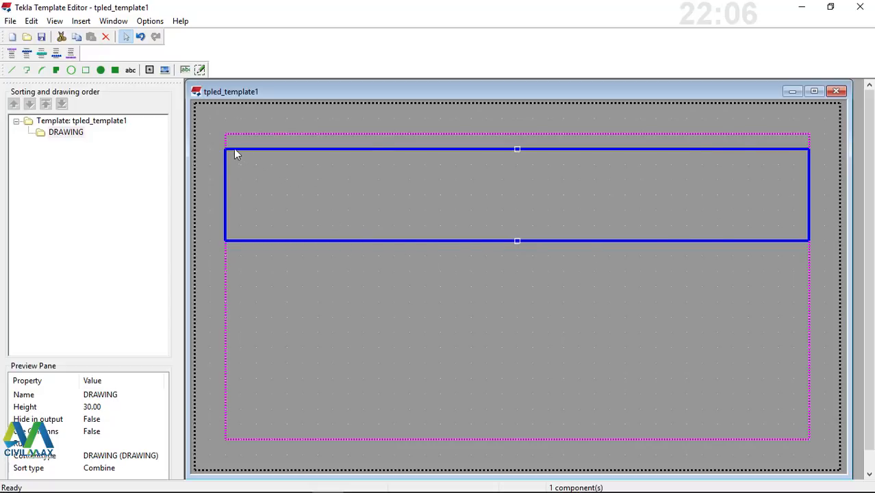
Step: Set the template page's top, bottom, left and right margins to 0 mm
double_click(478, 199)
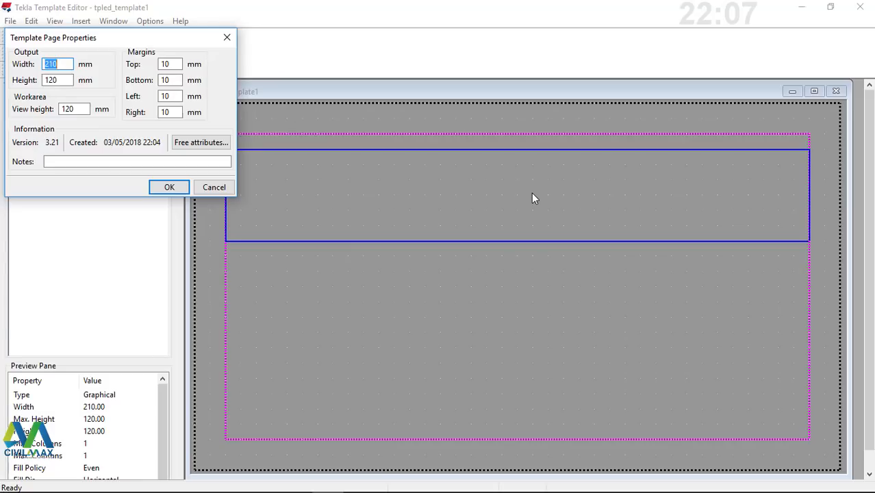
click(174, 64)
key(BackSpace)
key(BackSpace)
text(0)
double_click(178, 82)
text(1)
key(BackSpace)
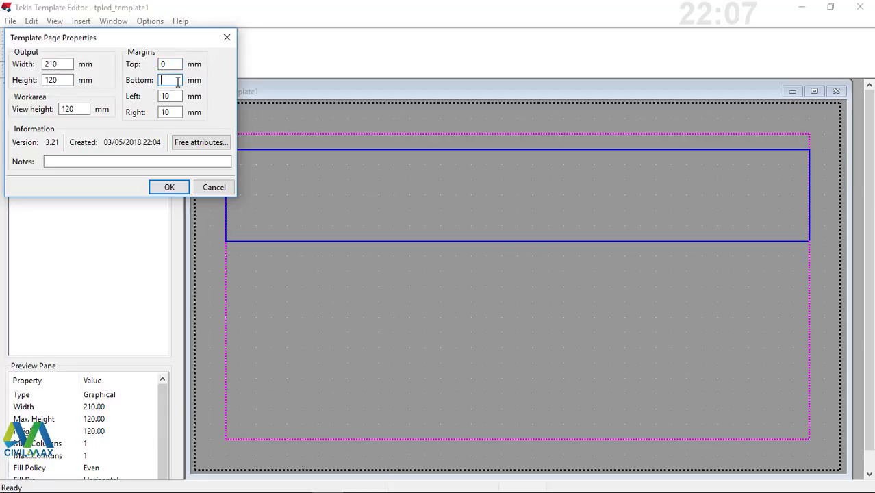
click(174, 92)
key(BackSpace)
key(BackSpace)
double_click(176, 111)
text(1)
key(BackSpace)
click(173, 96)
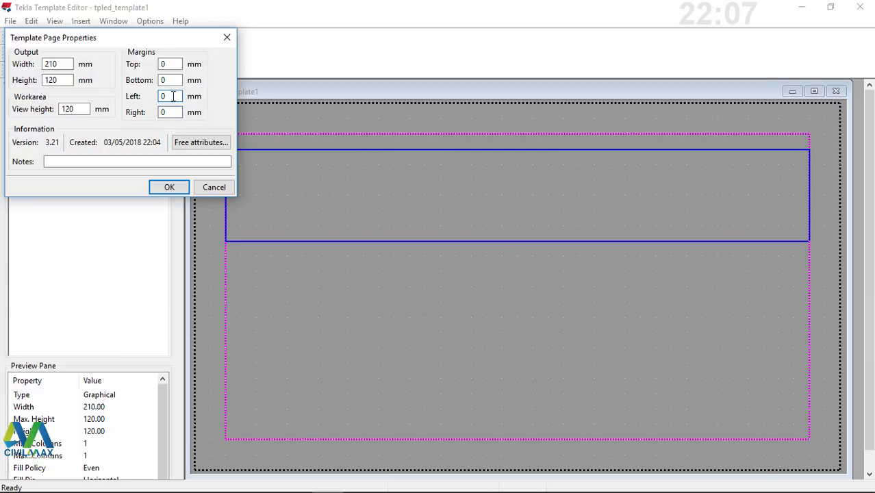
click(167, 188)
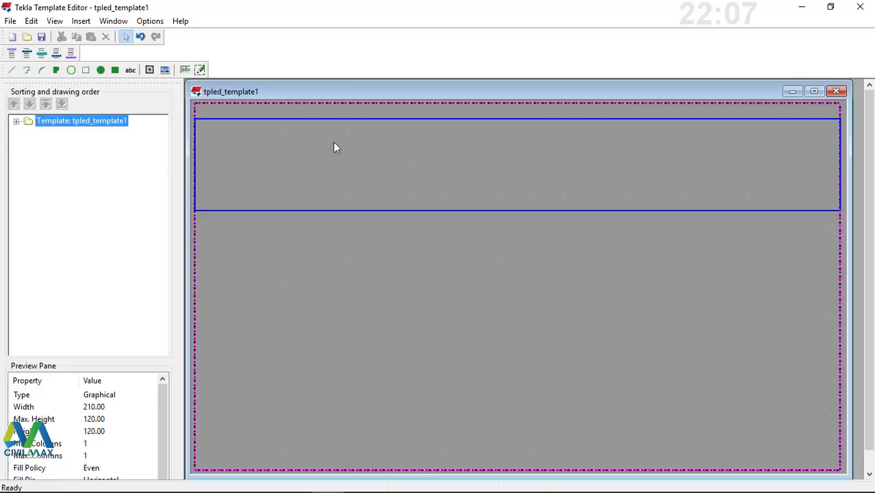
Step: Insert the AutoCAD file Tekla BLOCK.dwg from the Desktop into the DRAWING row
click(80, 21)
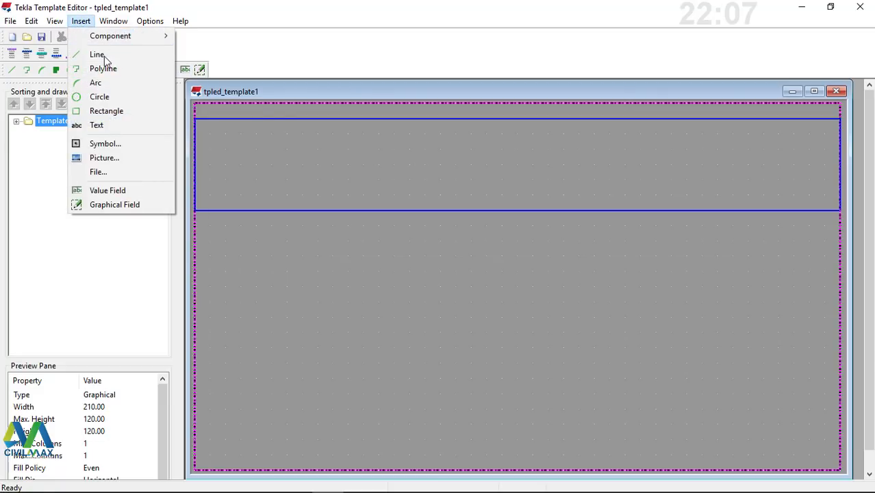
click(110, 173)
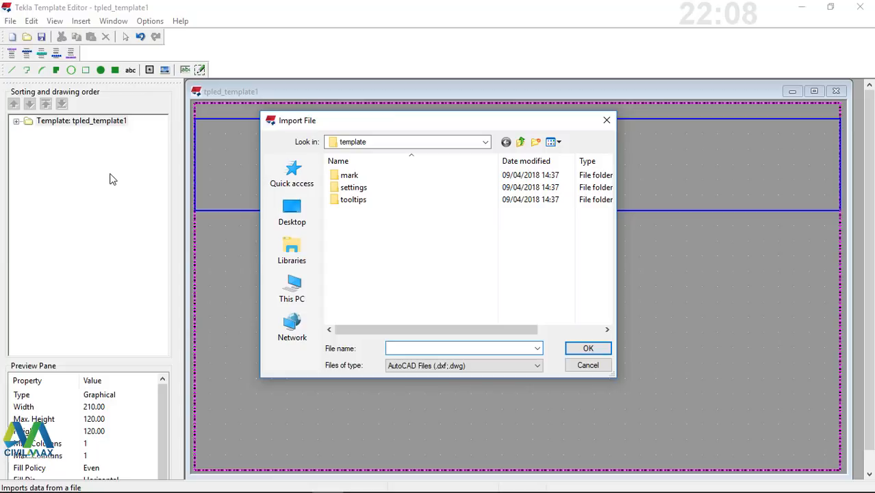
click(292, 215)
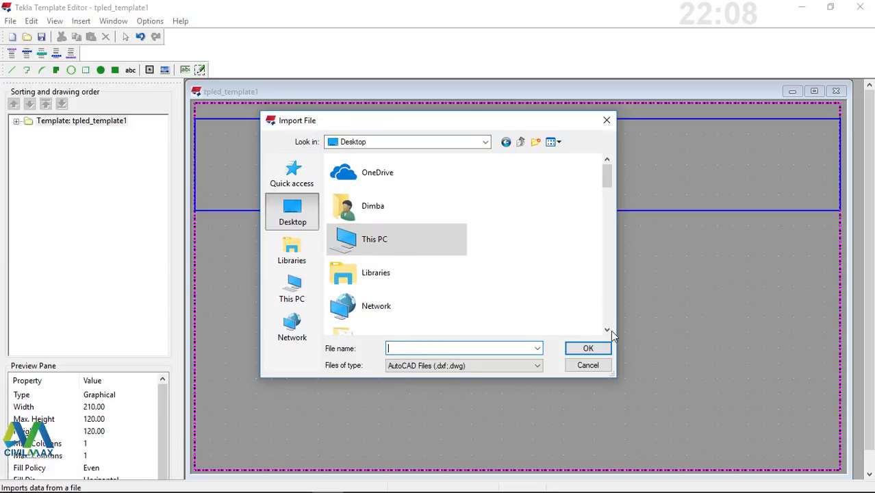
drag(611, 330, 611, 330)
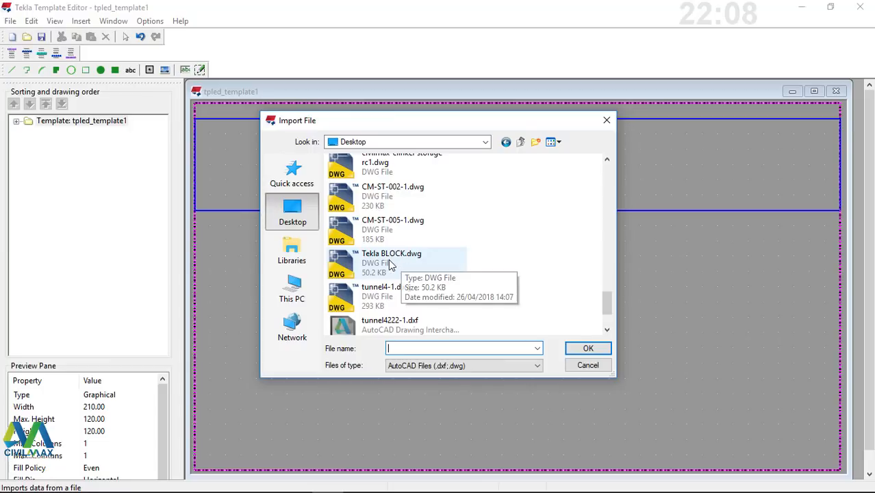
click(387, 264)
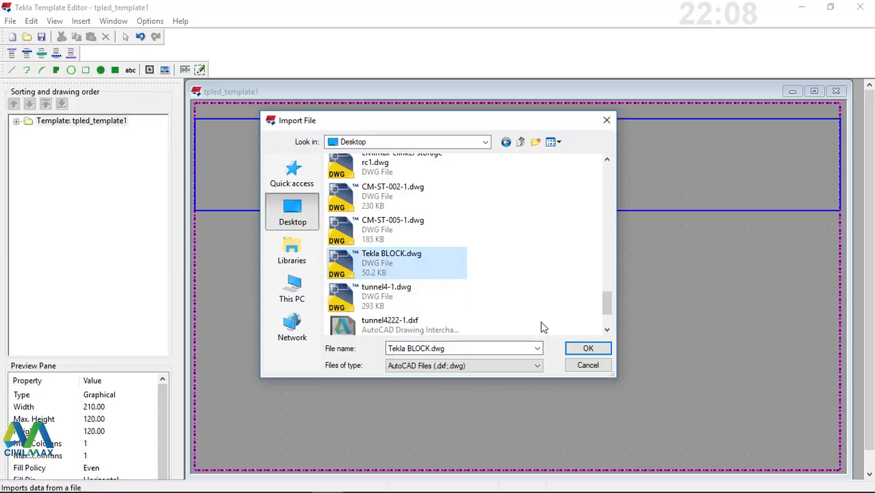
click(588, 349)
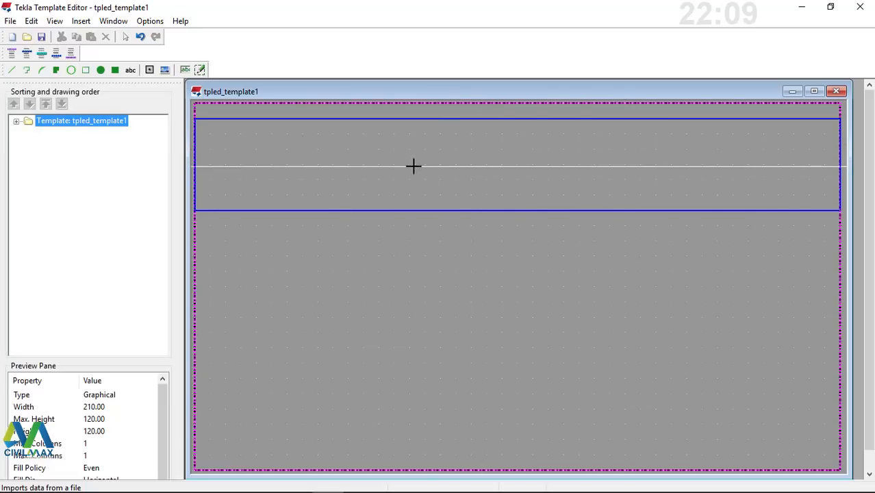
click(486, 159)
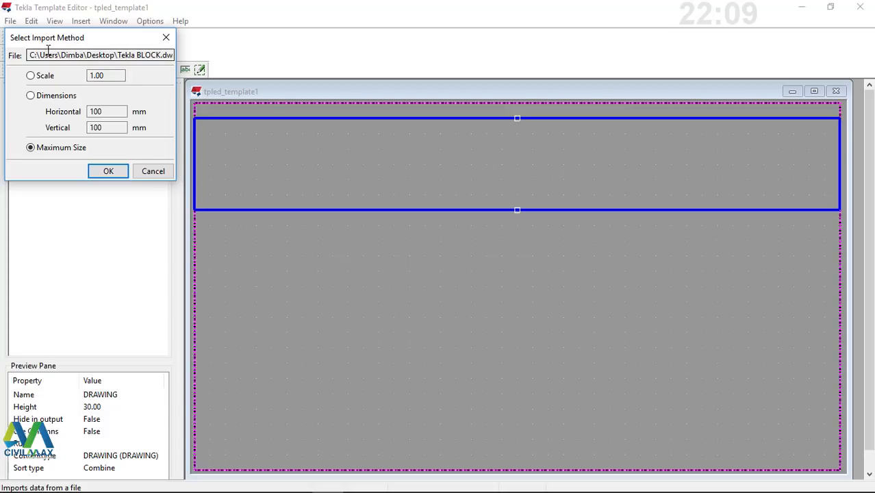
Step: Import the title block by dimensions, with a horizontal size of 210 mm and a vertical size of 120 mm
drag(49, 47, 68, 173)
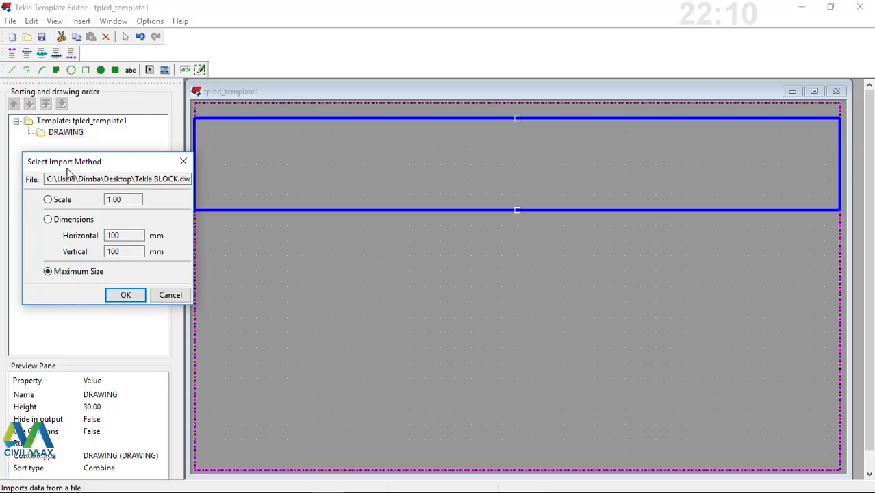
drag(67, 173, 76, 202)
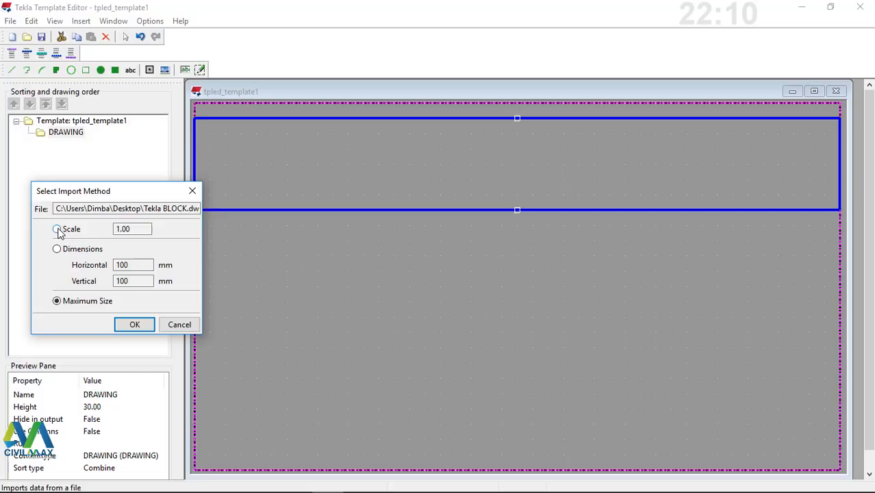
click(57, 230)
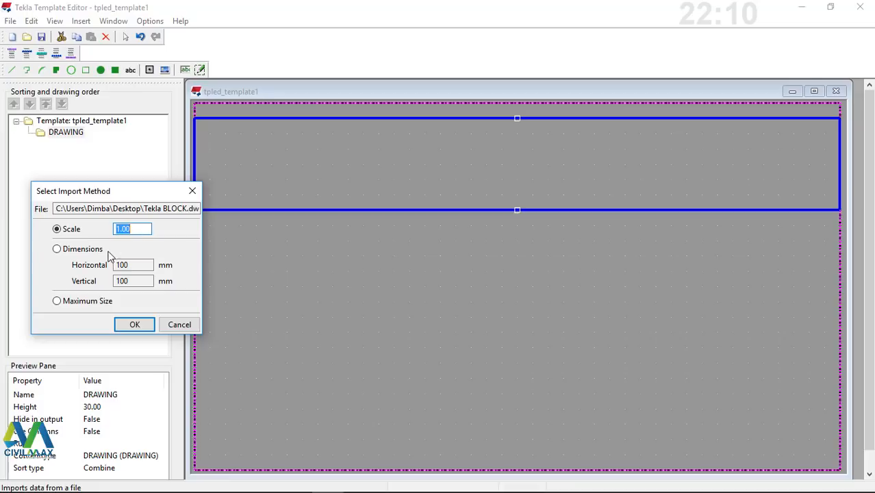
click(57, 250)
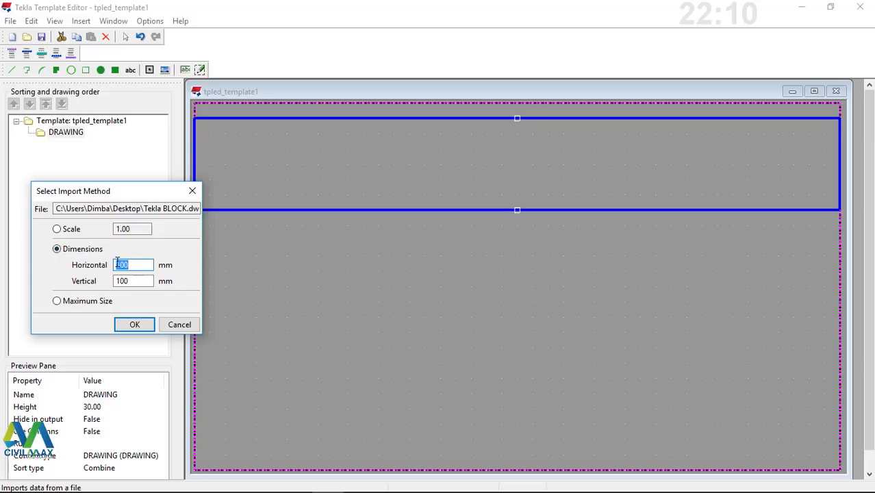
text(210)
drag(142, 281, 115, 281)
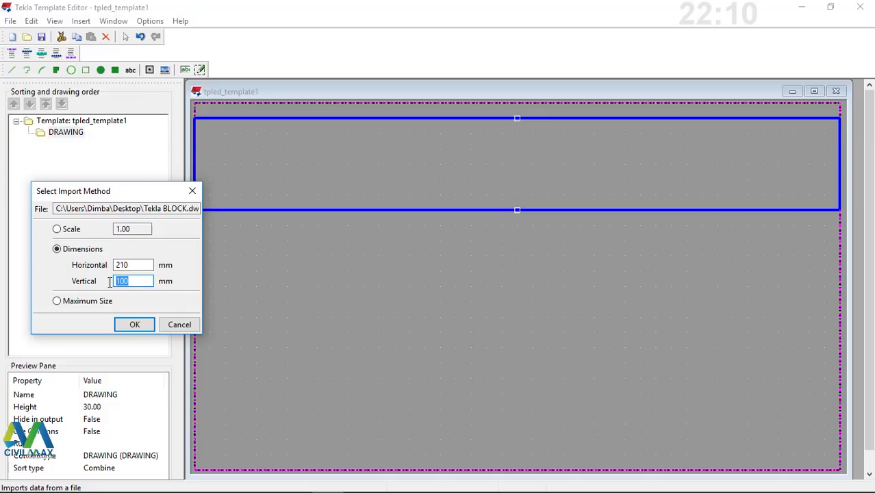
text(120)
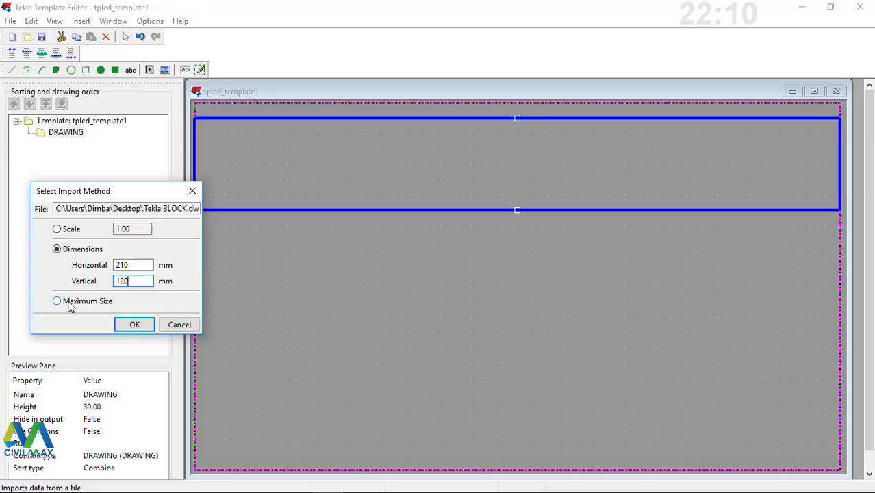
click(136, 327)
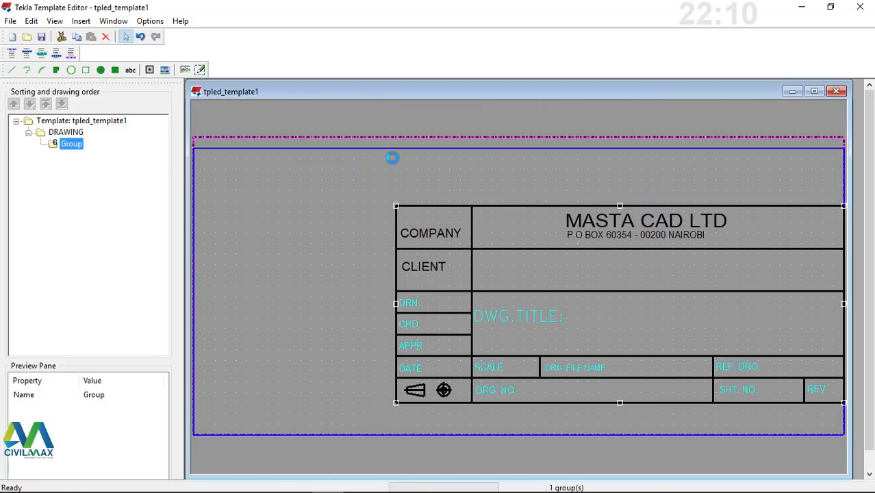
Step: Crop the template's left and right sides to the imported title block
scroll(332, 226, down, 4)
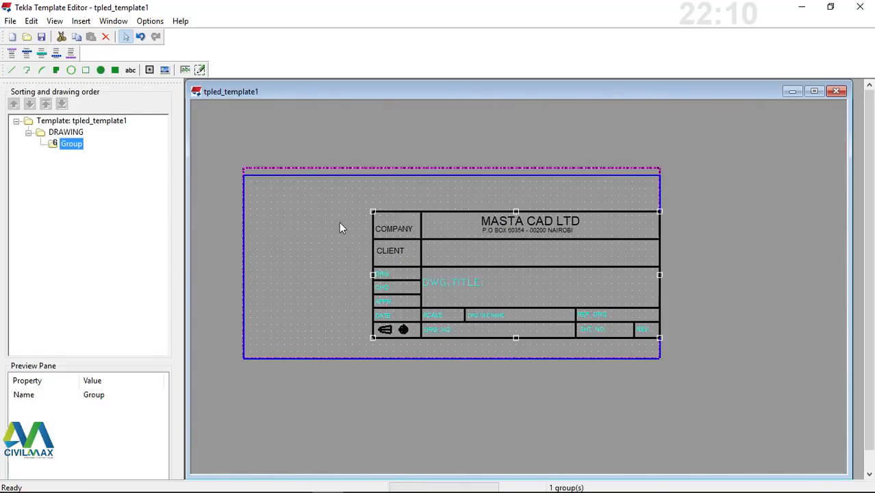
scroll(476, 241, up, 4)
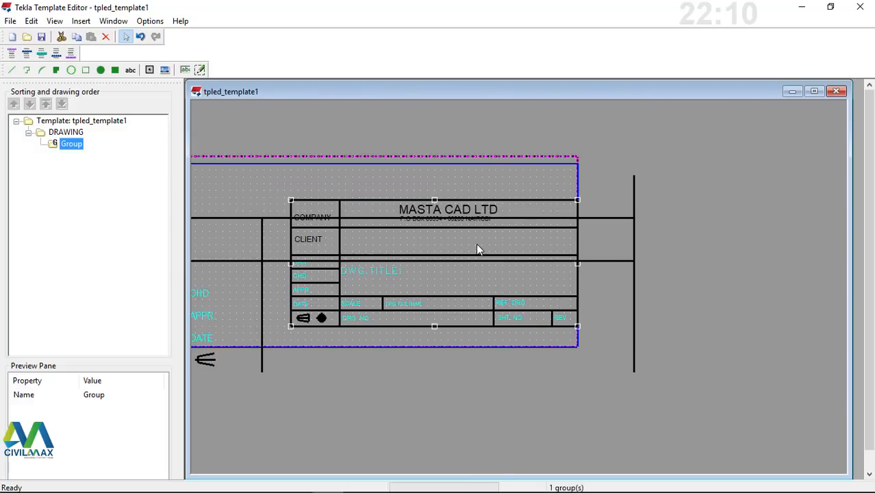
scroll(553, 250, down, 3)
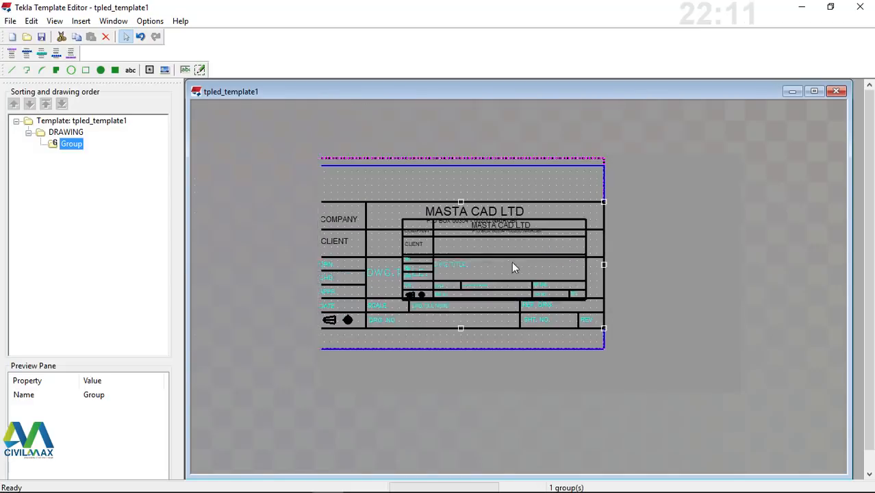
scroll(433, 275, up, 3)
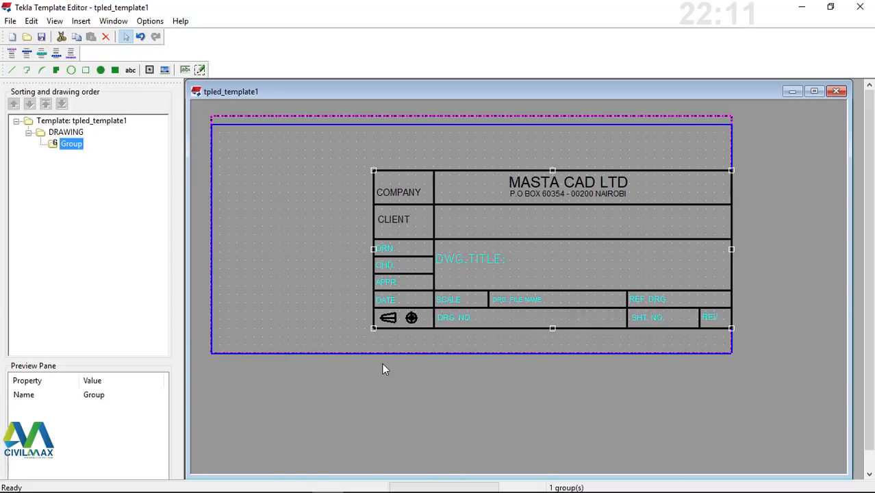
click(411, 353)
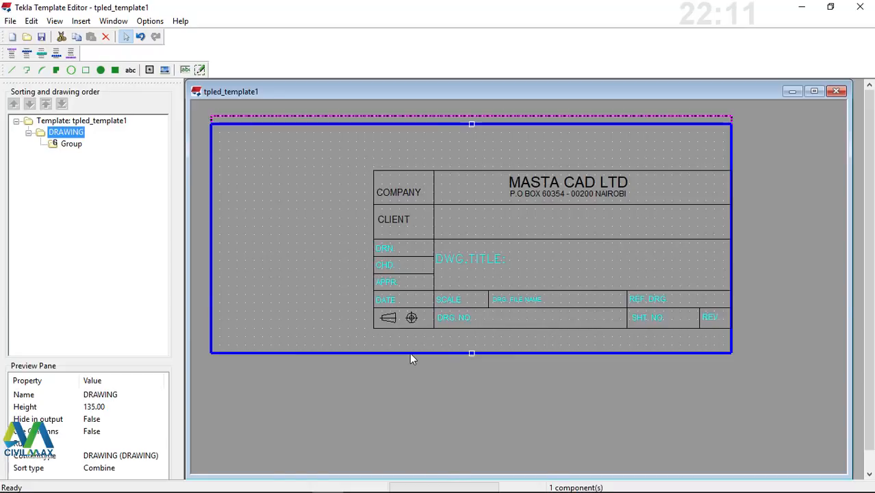
right_click(410, 353)
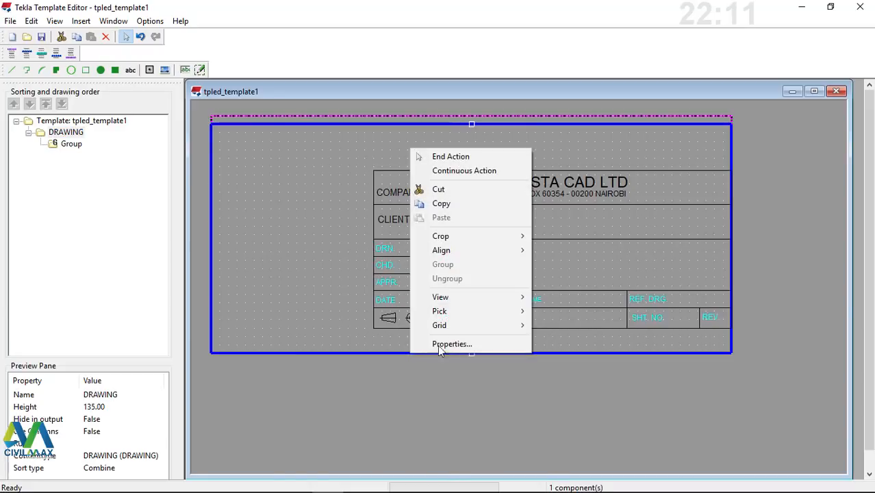
mouse_move(502, 243)
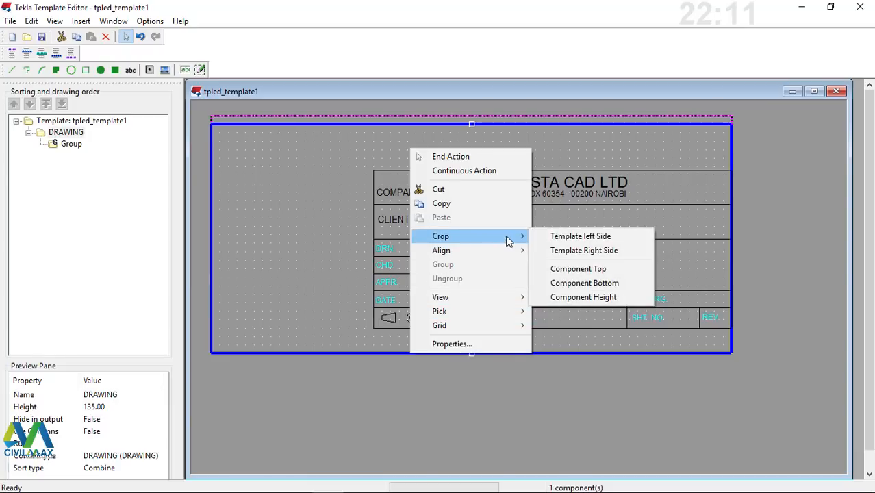
click(577, 238)
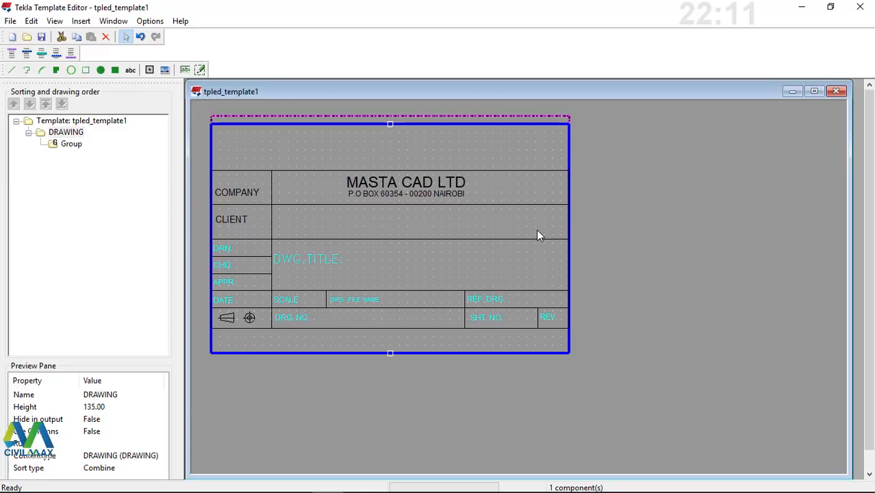
right_click(392, 353)
mouse_move(456, 236)
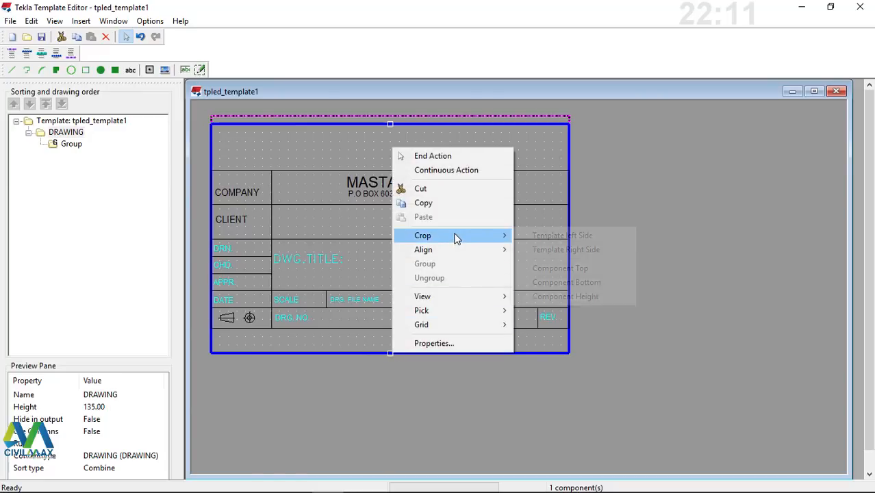
click(580, 252)
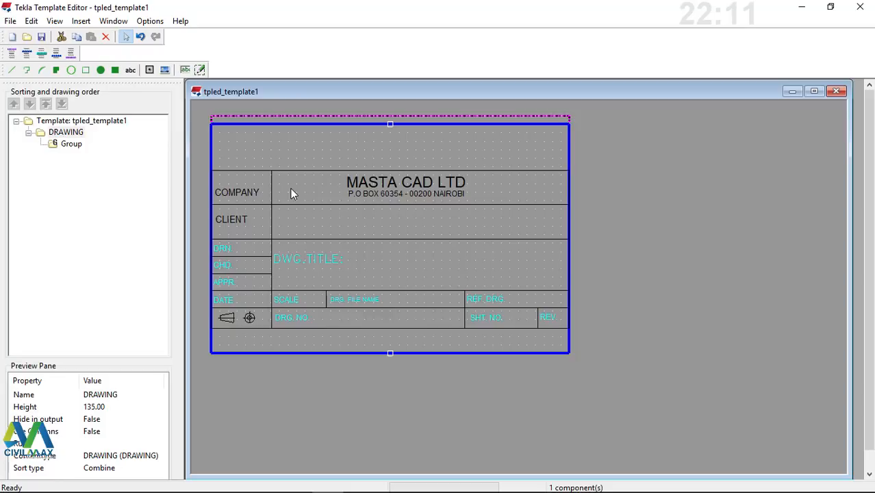
Step: Crop the top of the DRAWING row to the title block's upper edge
right_click(390, 352)
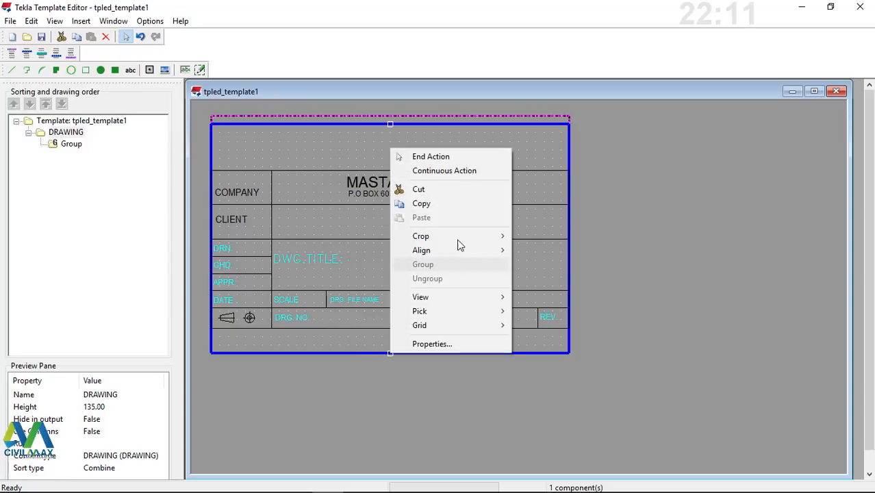
mouse_move(457, 241)
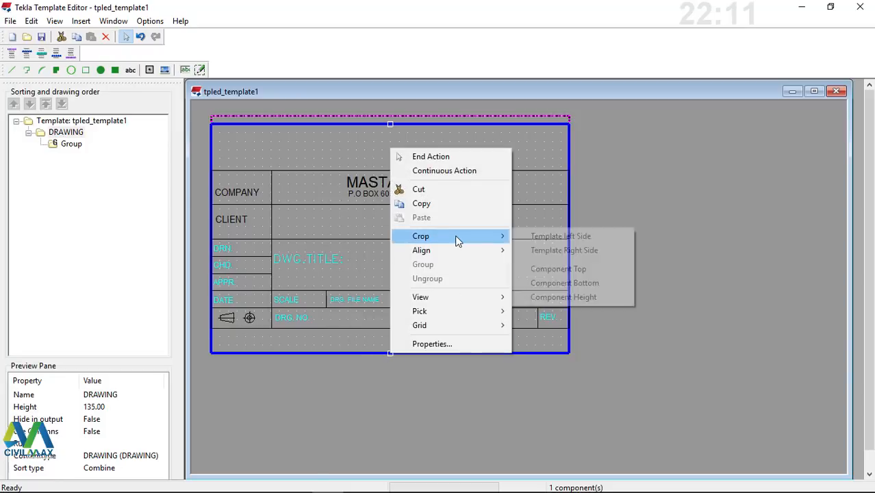
click(583, 269)
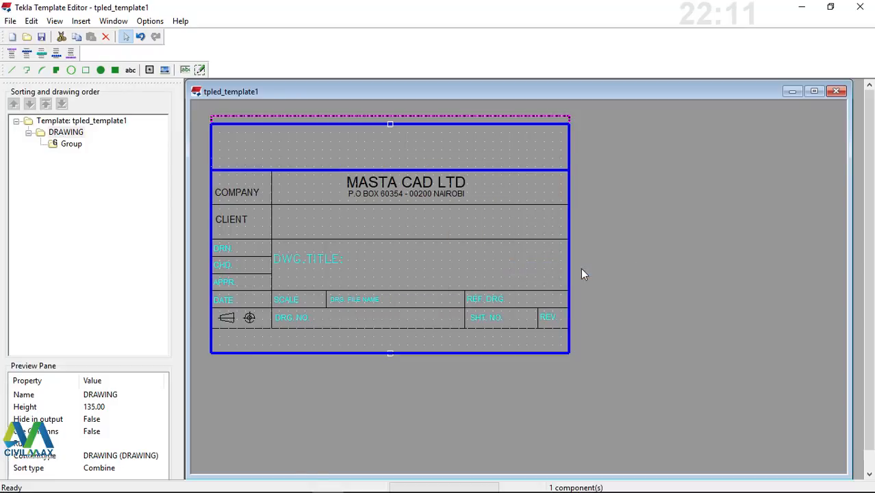
Step: Crop the DRAWING row's top and component height to fit the imported title block
right_click(389, 355)
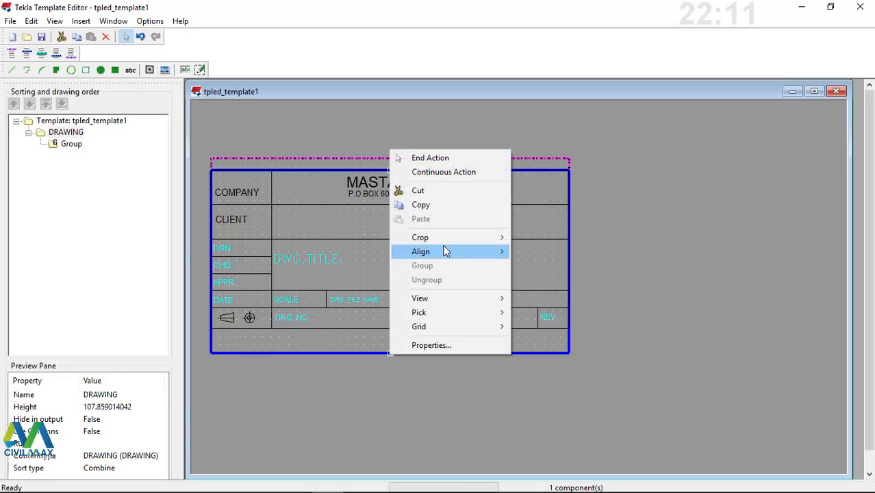
mouse_move(456, 240)
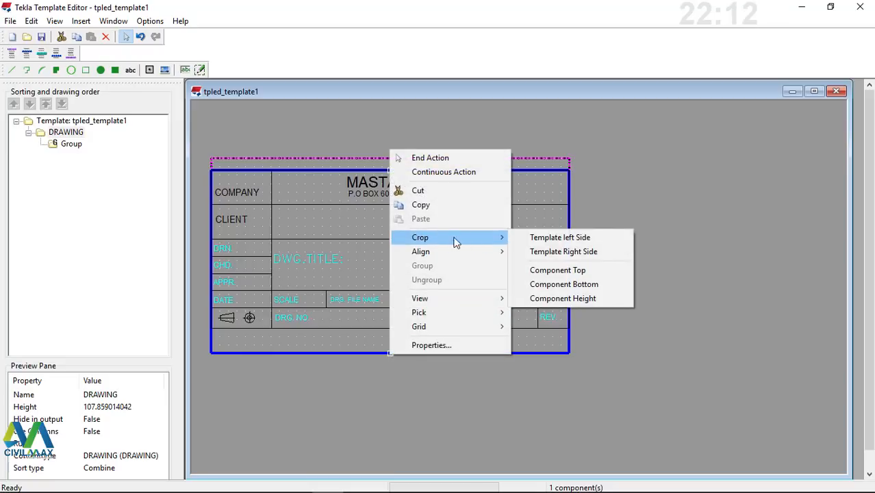
click(570, 270)
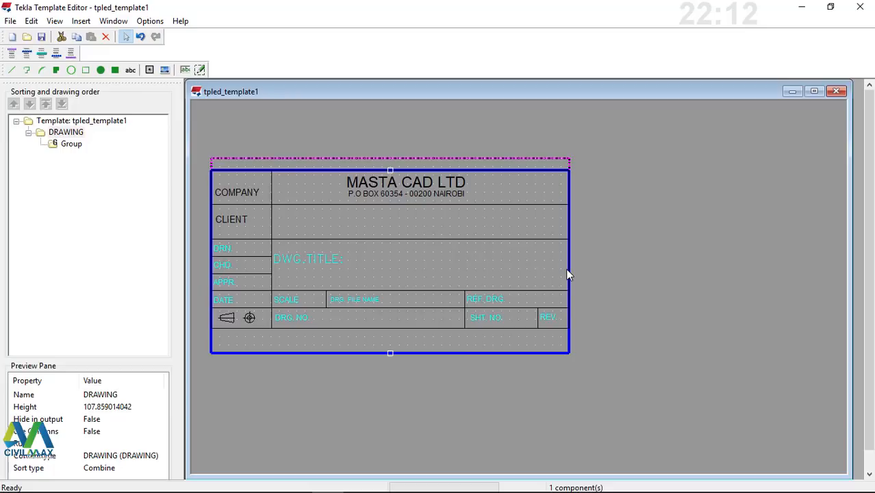
right_click(390, 352)
mouse_move(442, 235)
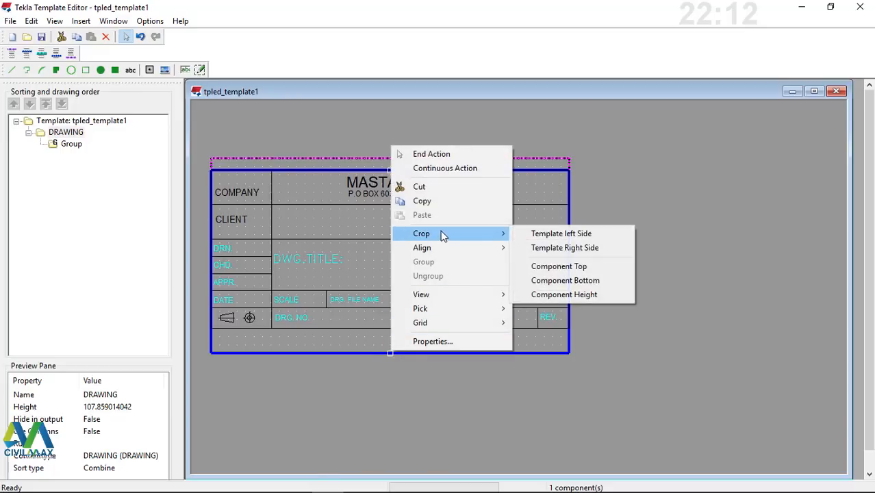
click(564, 294)
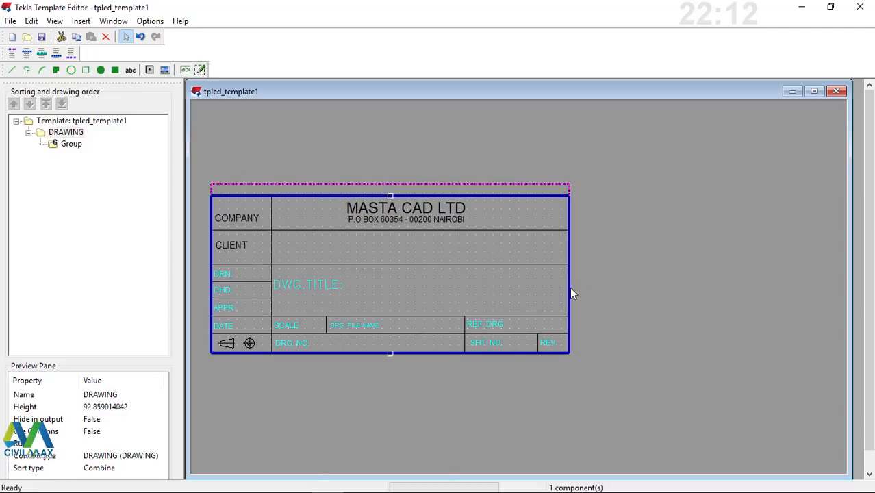
click(309, 378)
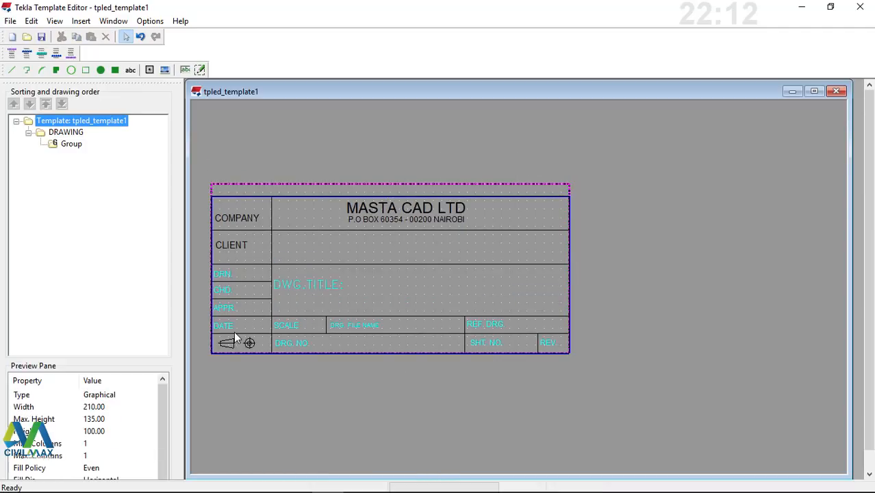
Step: Inspect the cropped title block's edges and the commands available for the imported group
scroll(235, 336, up, 3)
scroll(379, 323, down, 3)
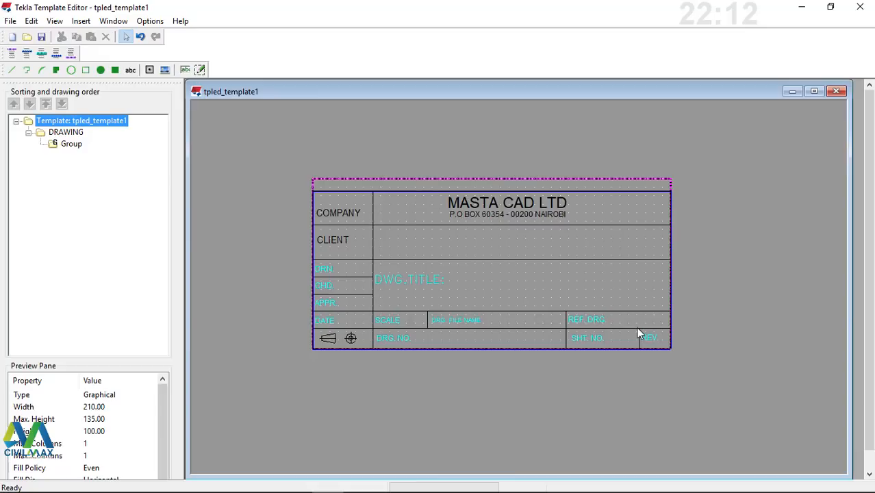
scroll(513, 307, up, 3)
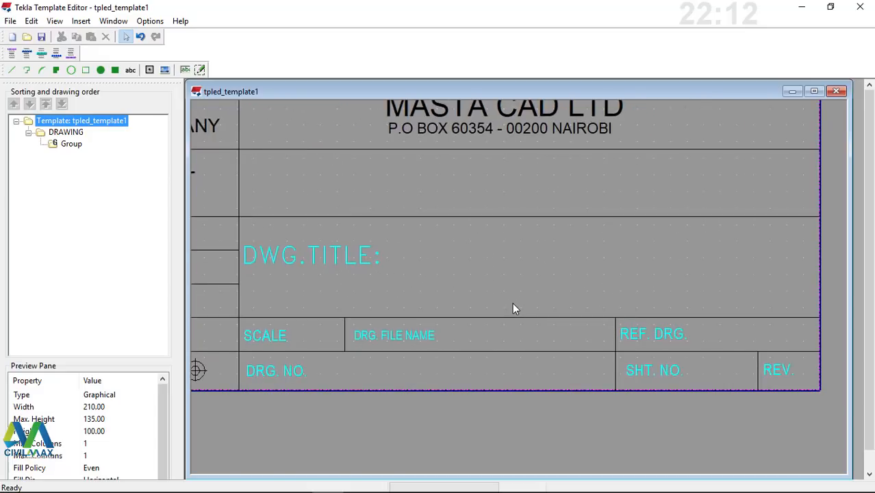
scroll(541, 316, down, 3)
scroll(531, 319, up, 2)
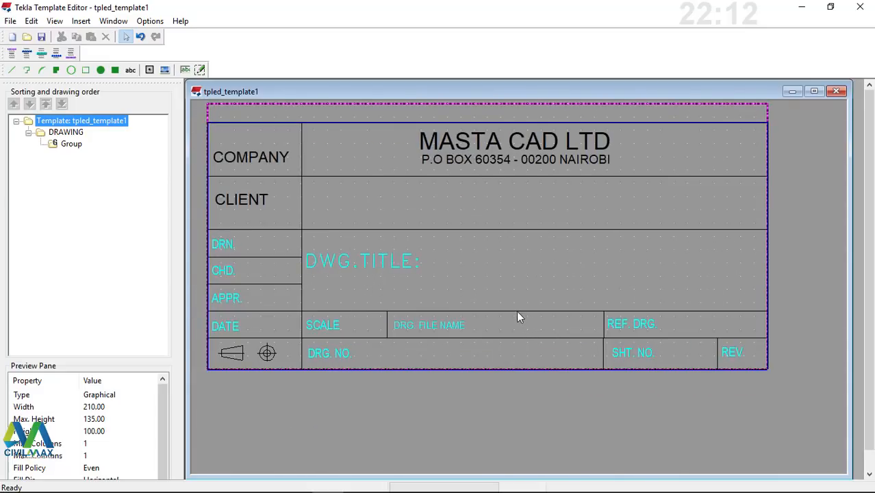
click(516, 309)
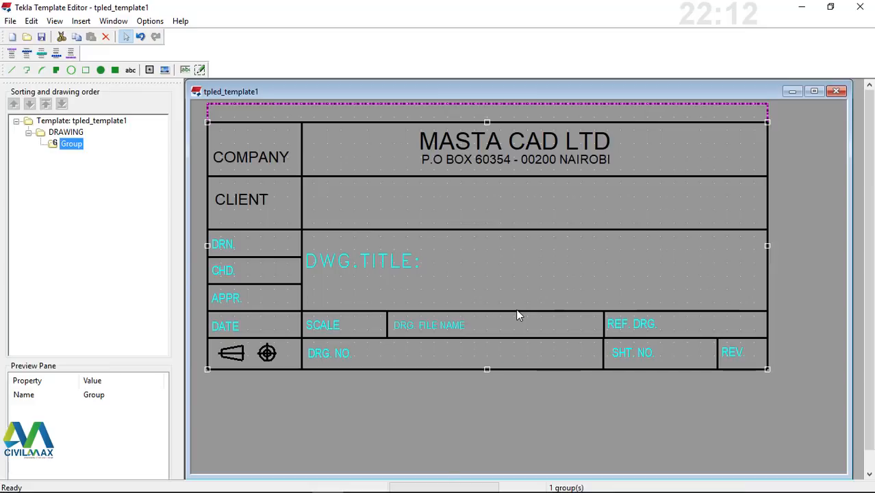
right_click(516, 309)
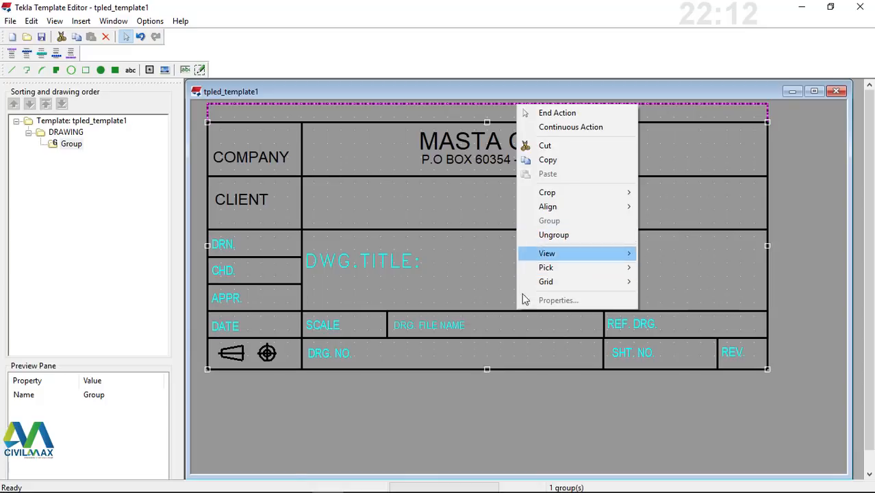
click(536, 408)
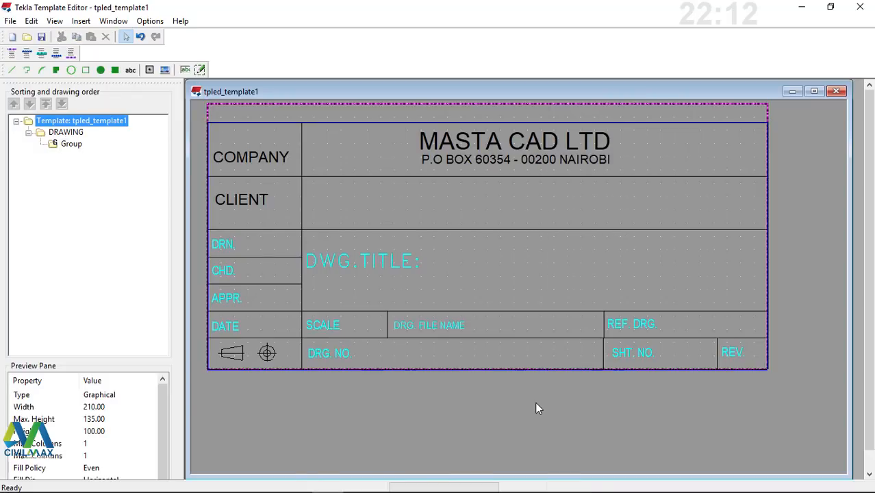
Step: Examine the title block's cells from CLIENT, DRN. and DWG.TITLE to REV. to identify where value fields are needed
scroll(534, 404, down, 2)
scroll(518, 385, up, 1)
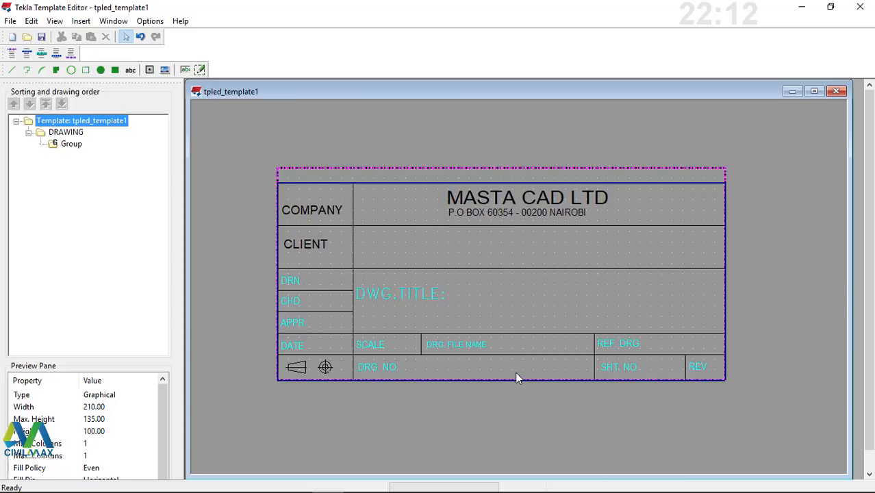
scroll(516, 375, up, 1)
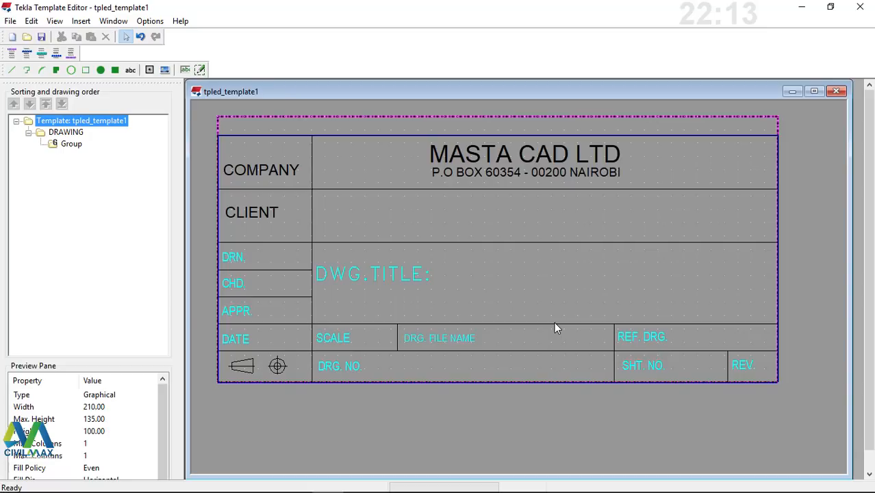
scroll(325, 295, up, 1)
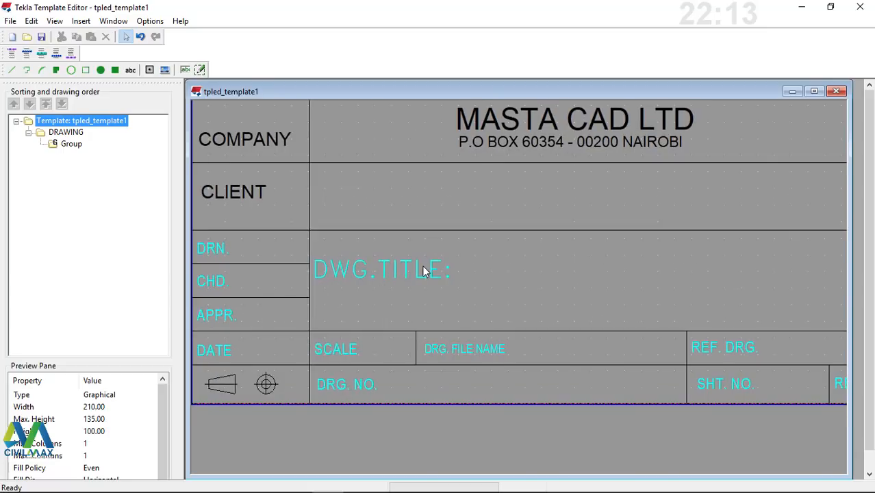
scroll(337, 197, down, 2)
scroll(323, 188, up, 1)
scroll(326, 185, up, 1)
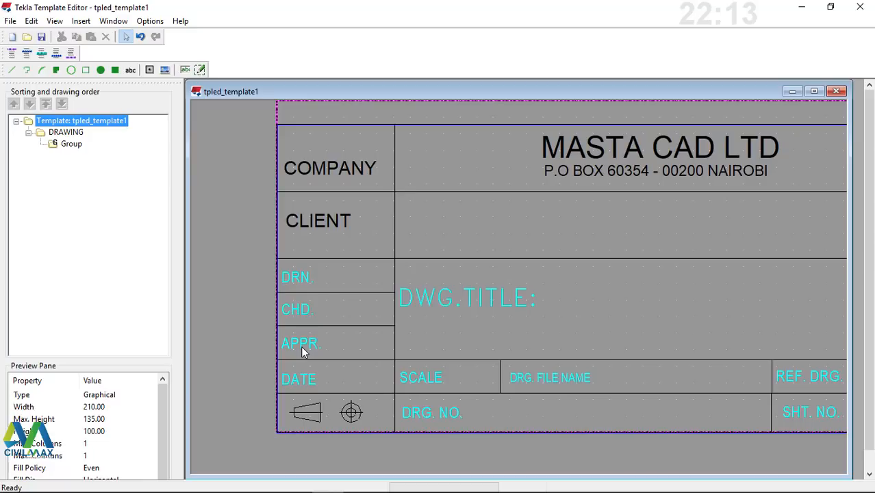
scroll(303, 348, down, 1)
scroll(313, 370, up, 3)
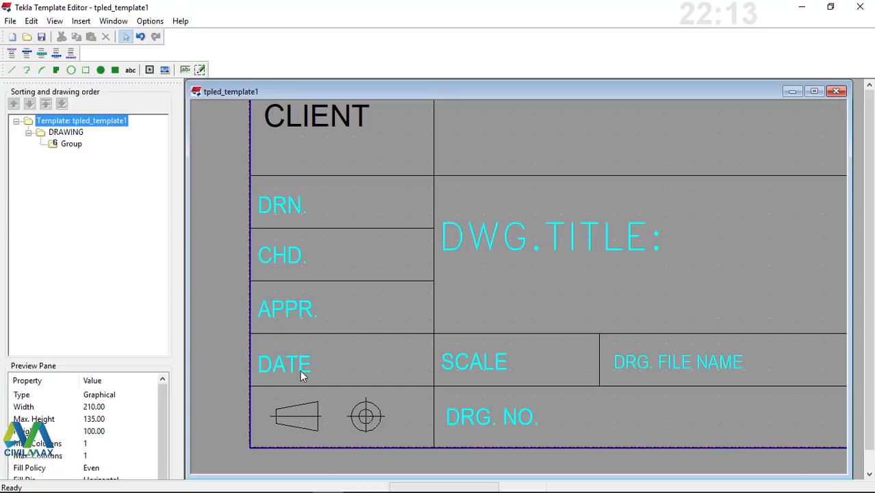
scroll(307, 368, down, 3)
scroll(389, 365, up, 2)
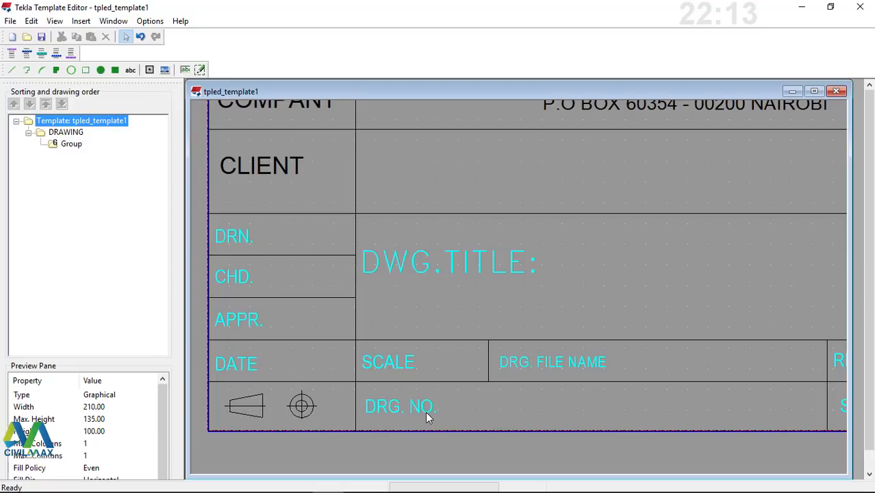
scroll(426, 416, down, 1)
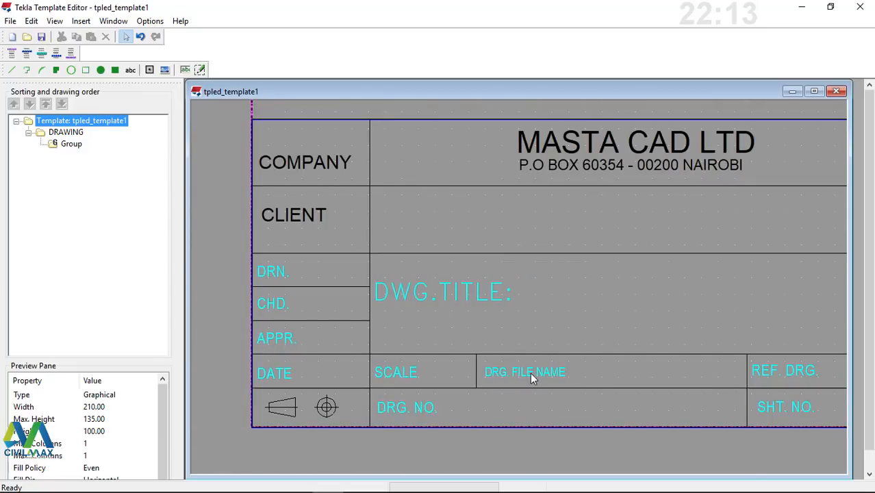
scroll(530, 373, down, 1)
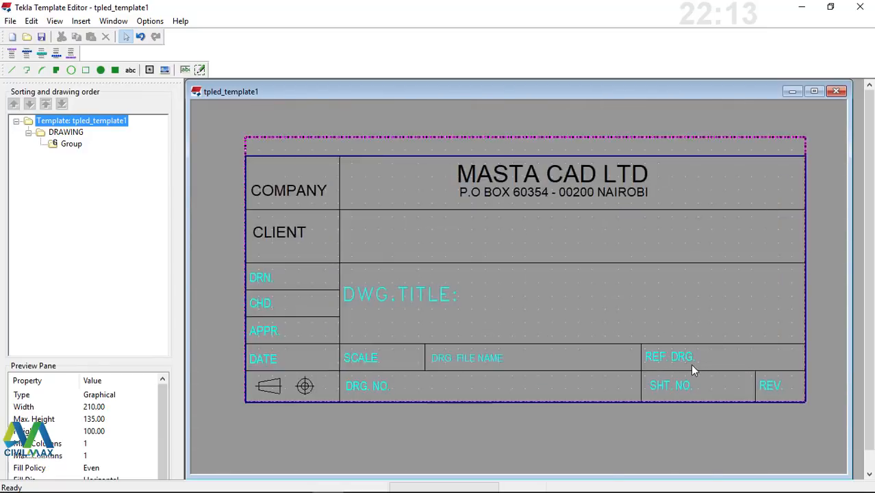
scroll(693, 365, up, 2)
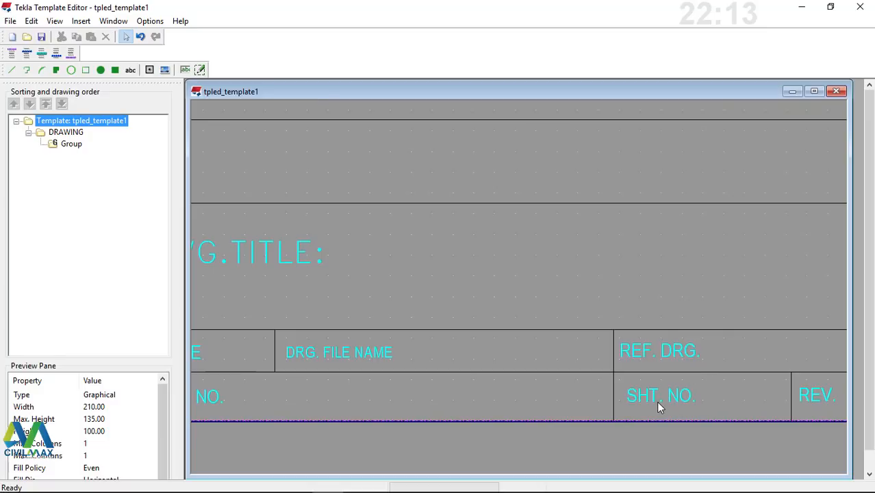
scroll(658, 402, down, 3)
scroll(761, 397, up, 1)
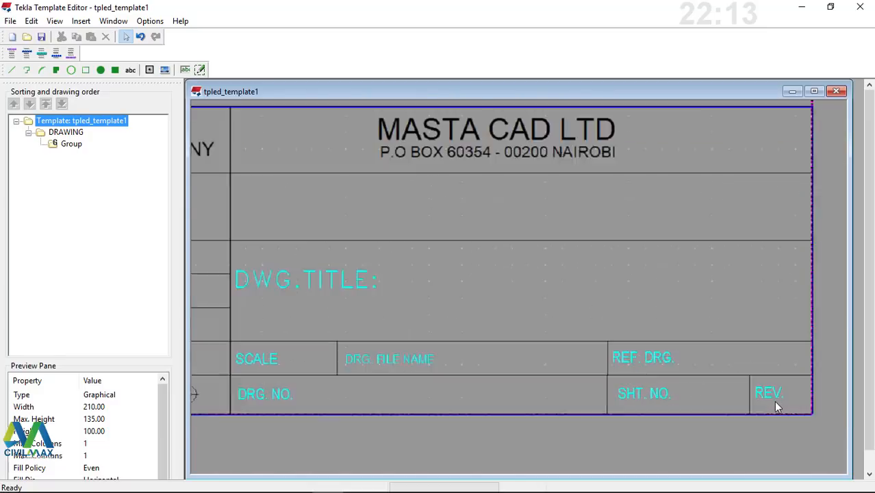
scroll(776, 403, up, 2)
scroll(780, 401, down, 2)
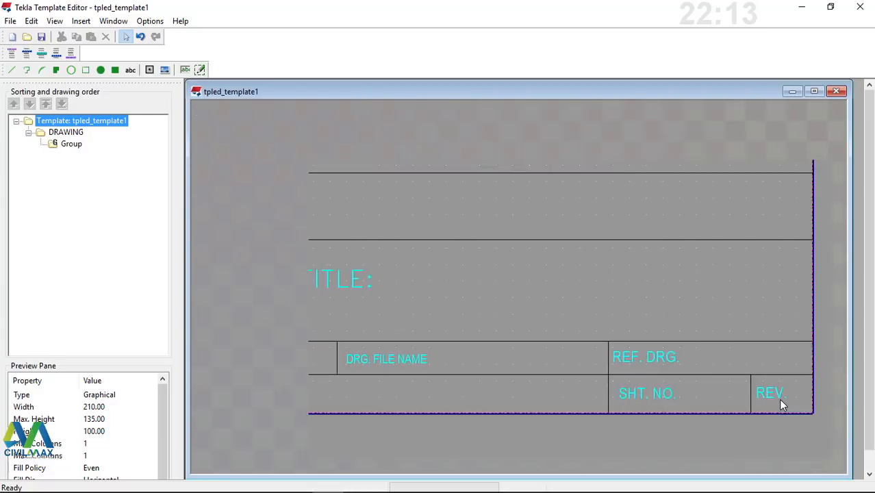
scroll(779, 399, down, 1)
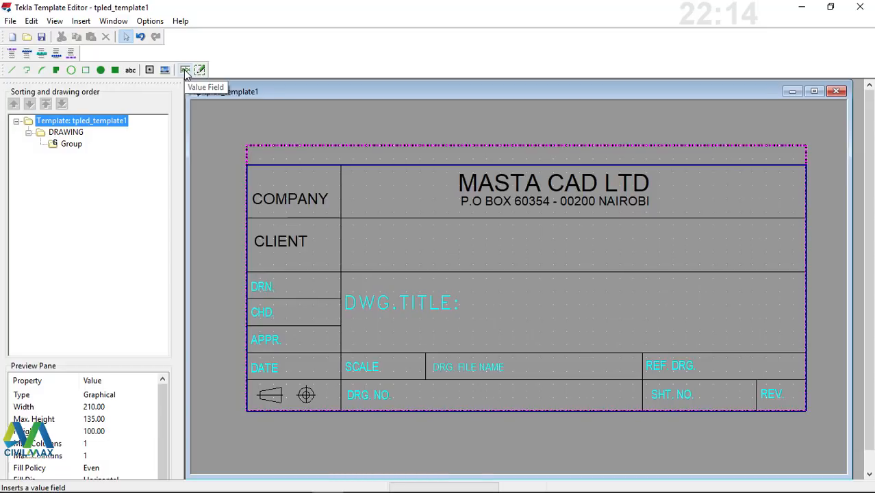
Step: Place a value field in the empty cell beside the CLIENT label
key(alt)
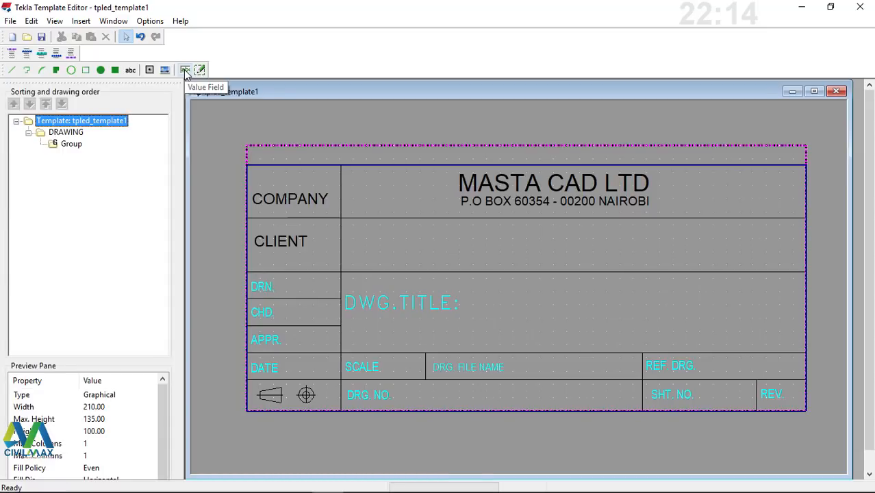
click(185, 70)
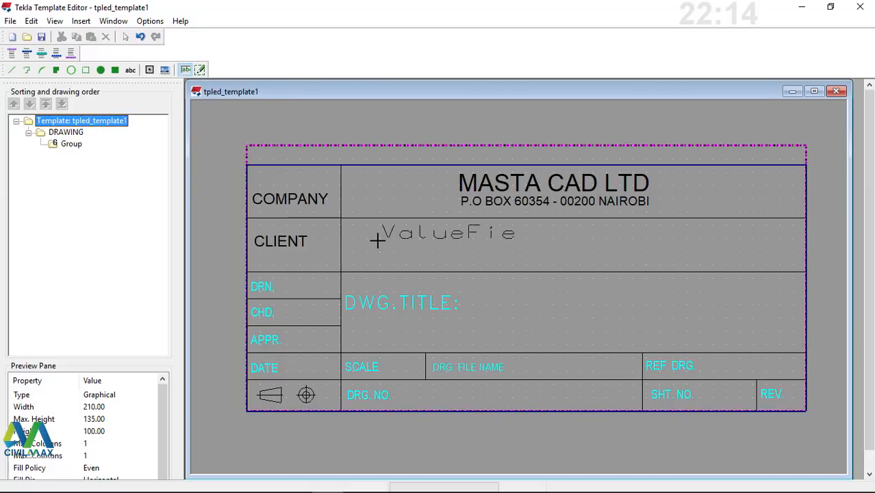
scroll(378, 239, up, 1)
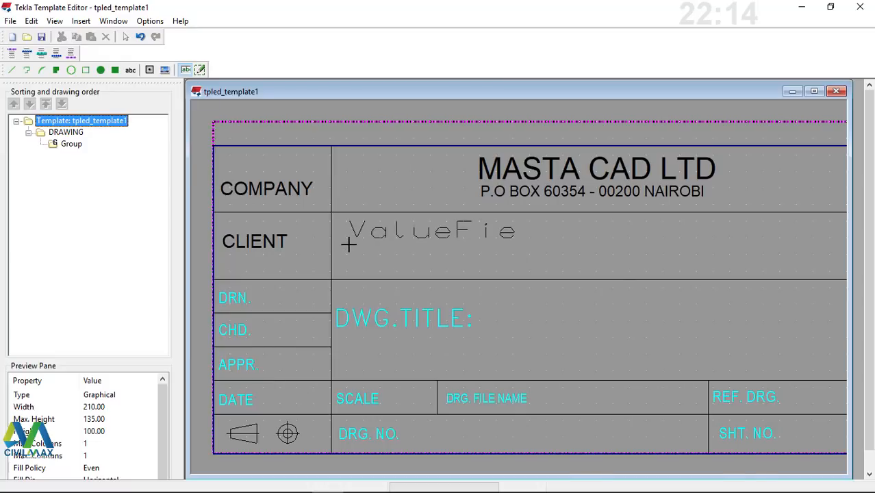
click(354, 244)
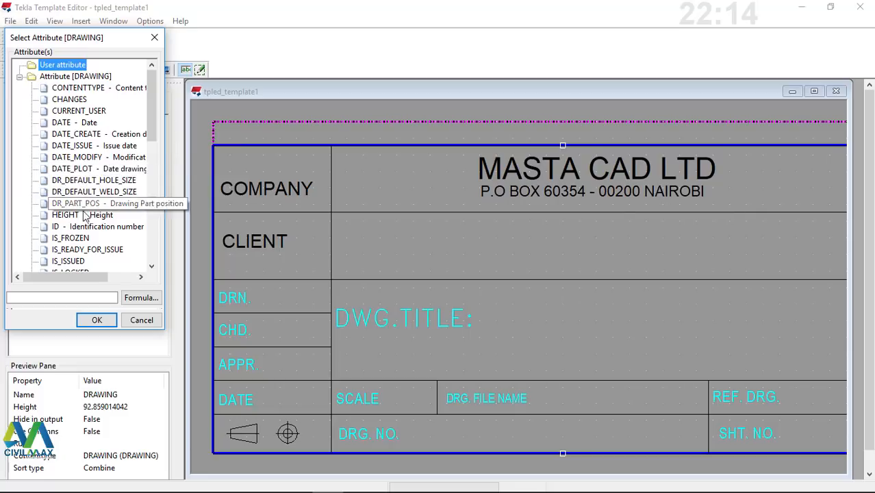
Step: Link the value field in the CLIENT cell to the project's OBJECT attribute
scroll(86, 219, down, 2)
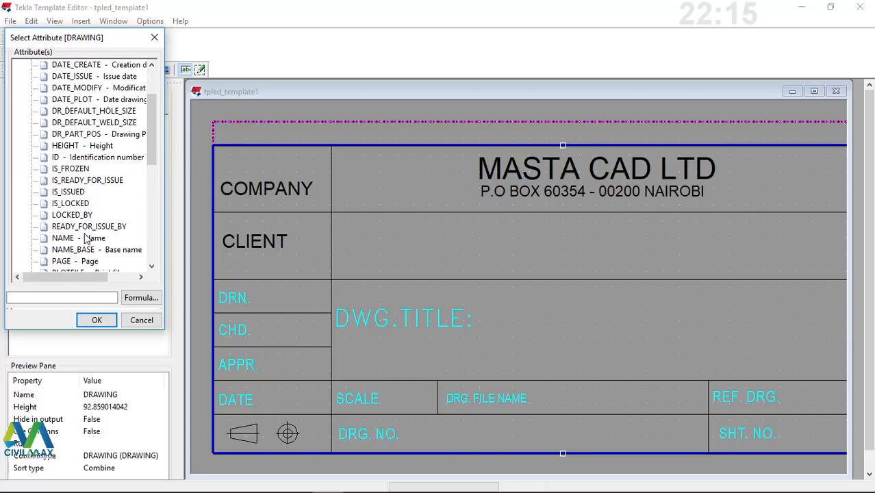
scroll(87, 237, down, 1)
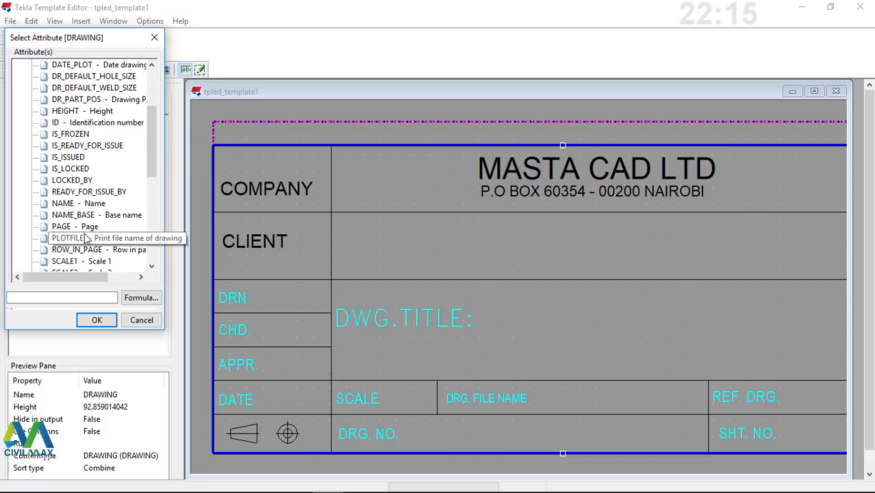
scroll(86, 237, down, 6)
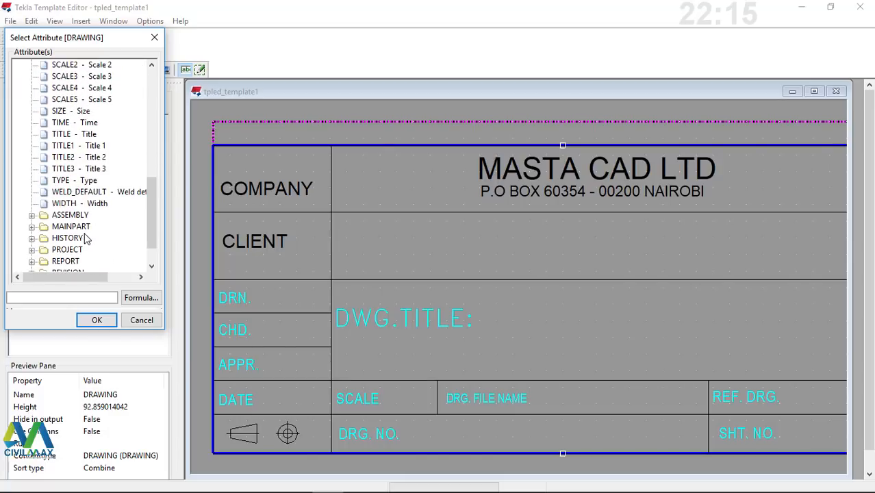
click(32, 250)
scroll(102, 208, down, 1)
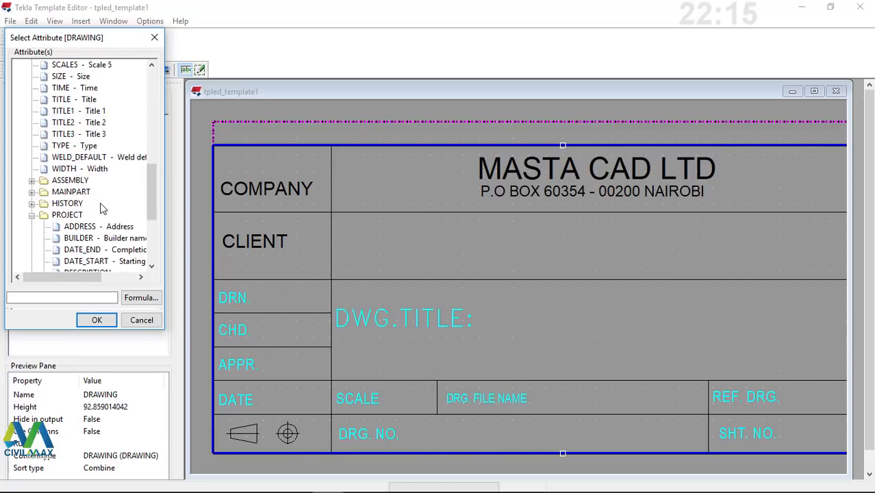
scroll(102, 208, down, 1)
scroll(106, 209, down, 1)
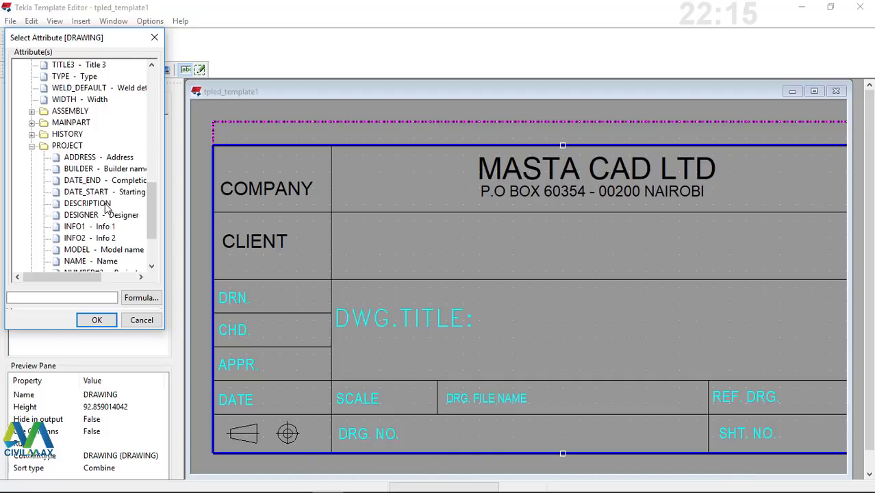
scroll(102, 234, down, 1)
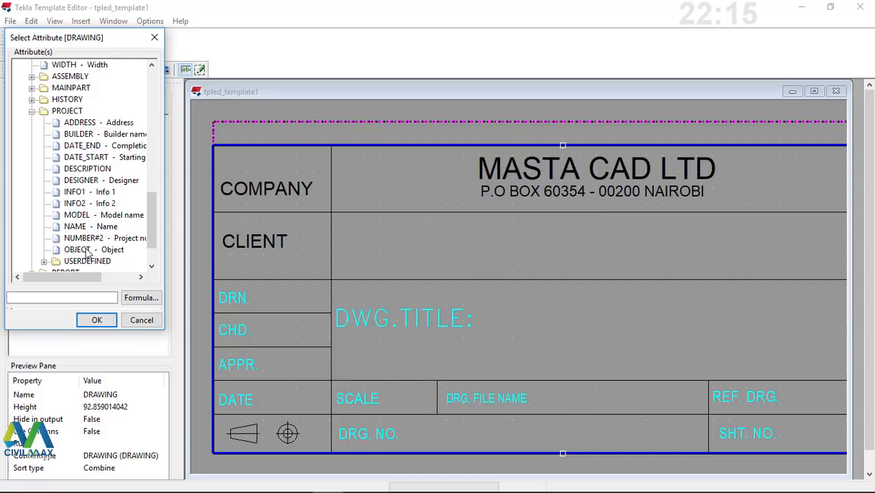
click(85, 251)
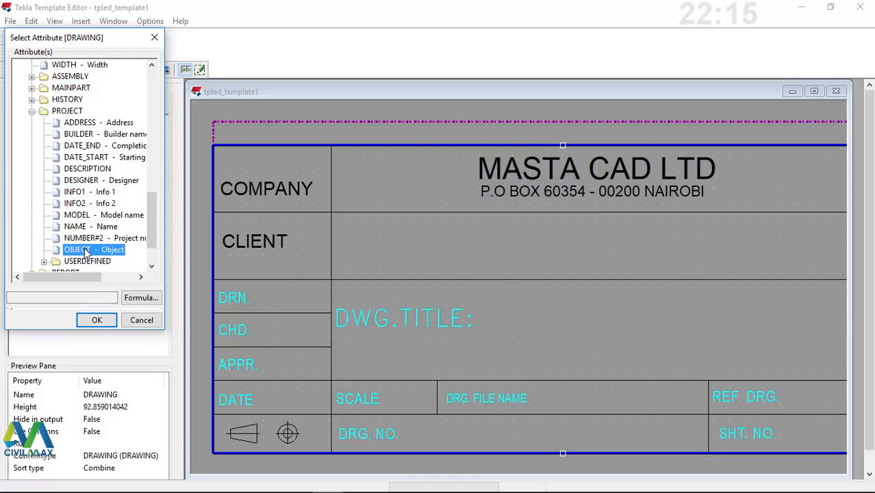
click(98, 320)
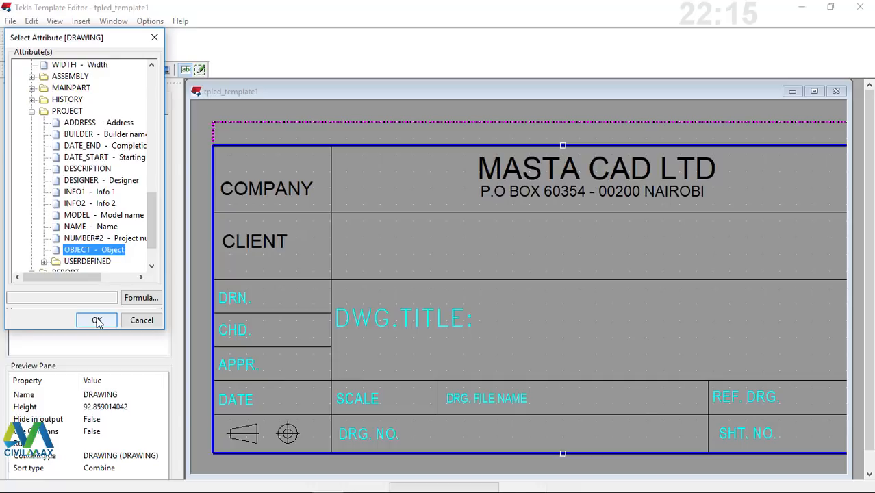
click(97, 321)
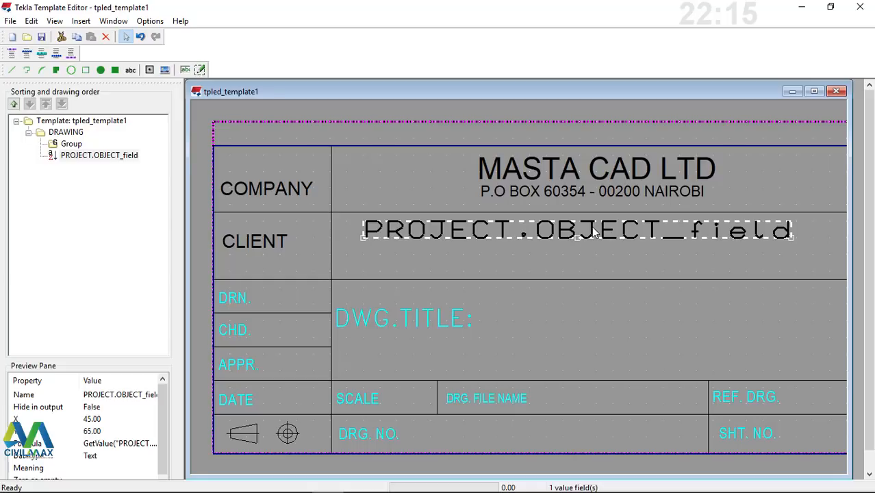
Step: Set the PROJECT.OBJECT_field value field's font to Arial with a 4 mm size
double_click(594, 233)
key(Delete)
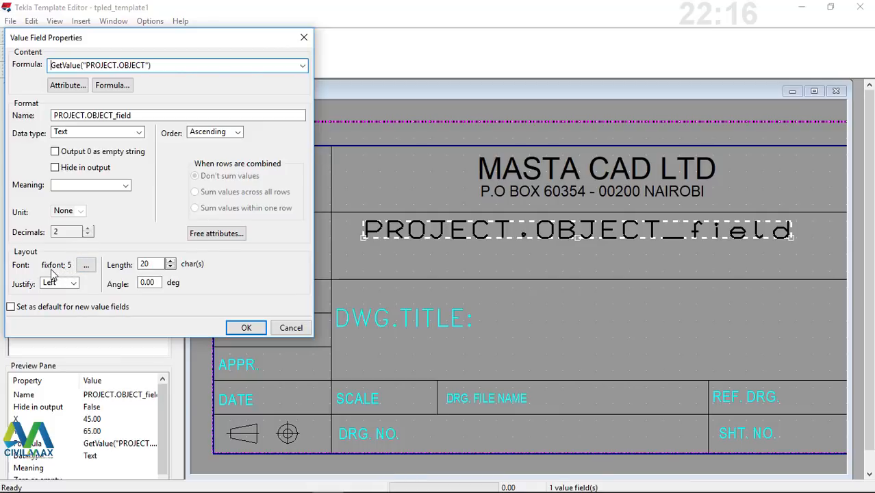
click(86, 267)
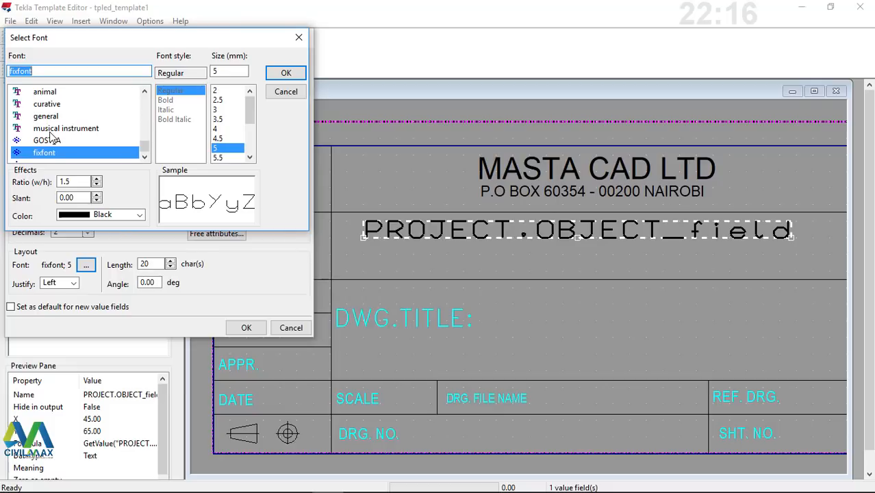
text(ari)
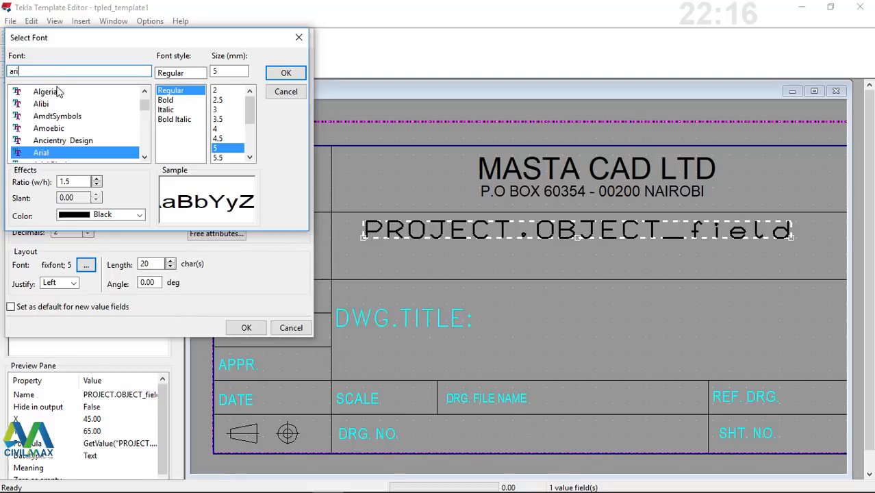
scroll(55, 118, down, 1)
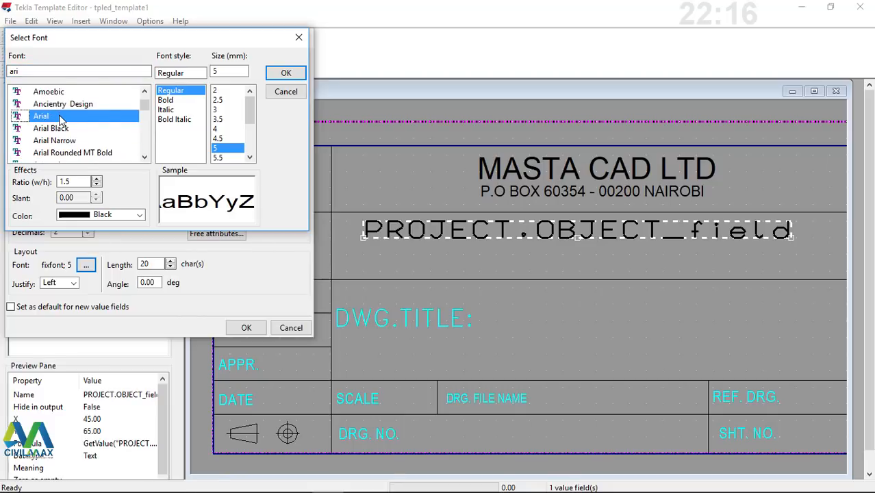
click(217, 130)
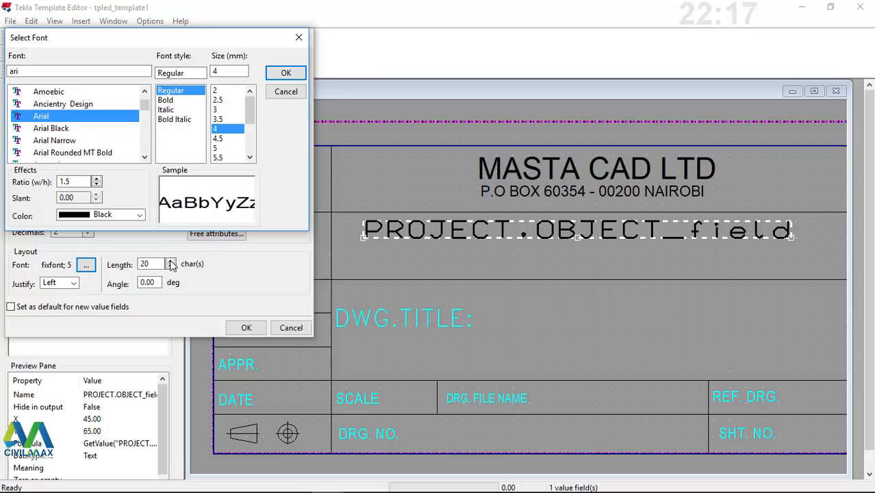
click(285, 74)
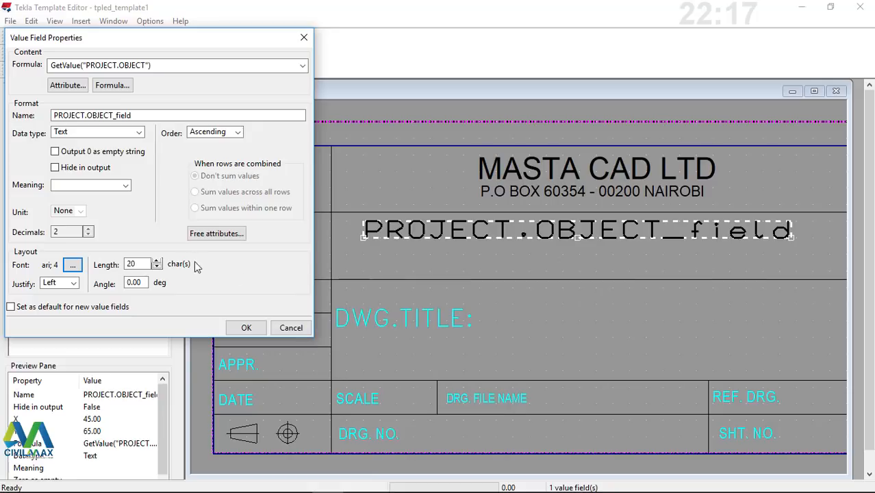
Step: Set the PROJECT.OBJECT_field value field's length to 32 characters
click(156, 261)
click(156, 261)
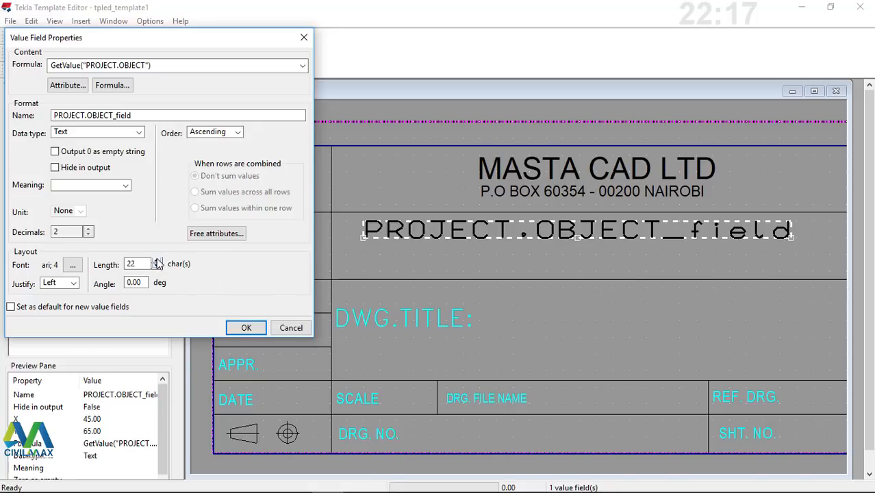
click(156, 261)
click(246, 329)
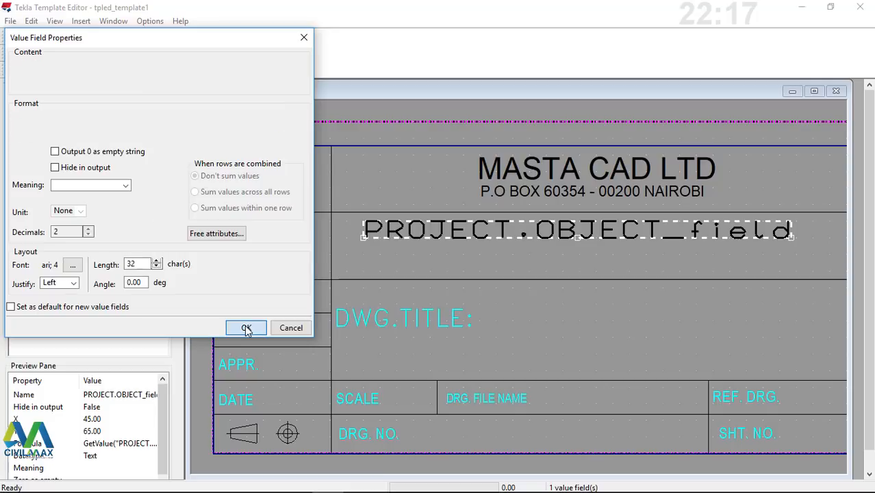
Step: Check the PROJECT.OBJECT_field's extent in the CLIENT cell and lengthen the field by a few more characters to span more of the cell
scroll(420, 241, up, 2)
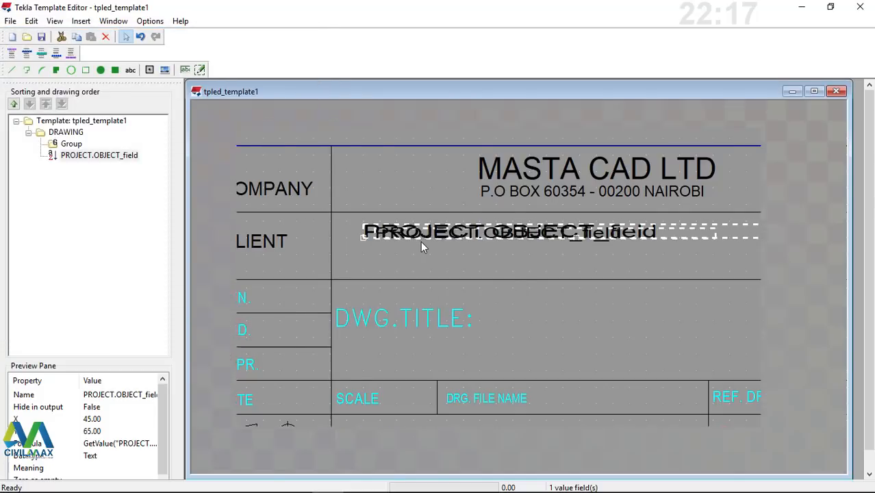
scroll(606, 239, down, 1)
scroll(616, 237, up, 3)
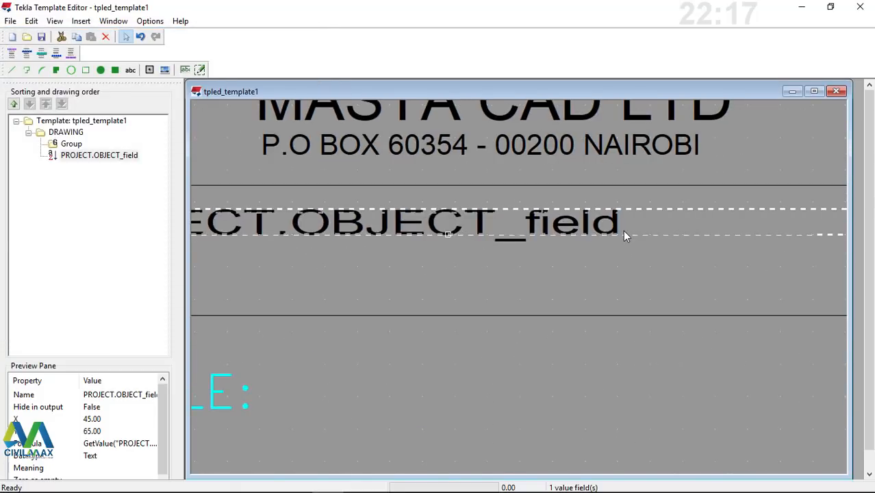
scroll(623, 230, down, 2)
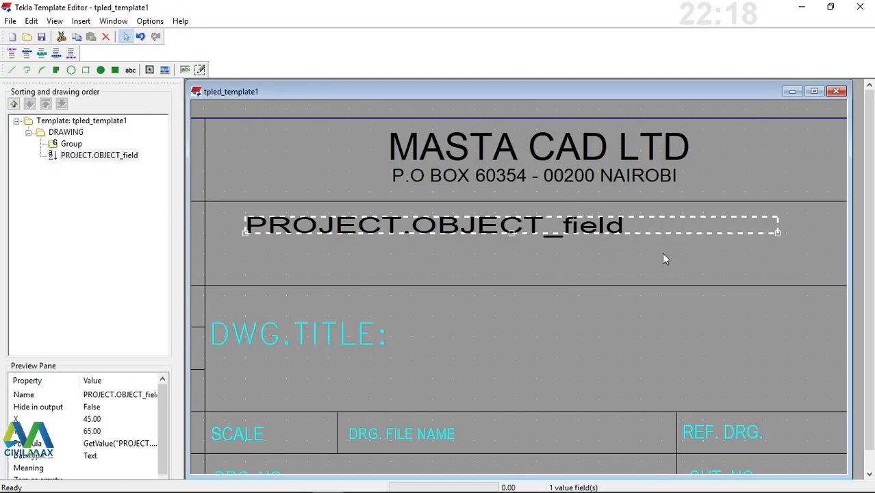
scroll(391, 197, down, 1)
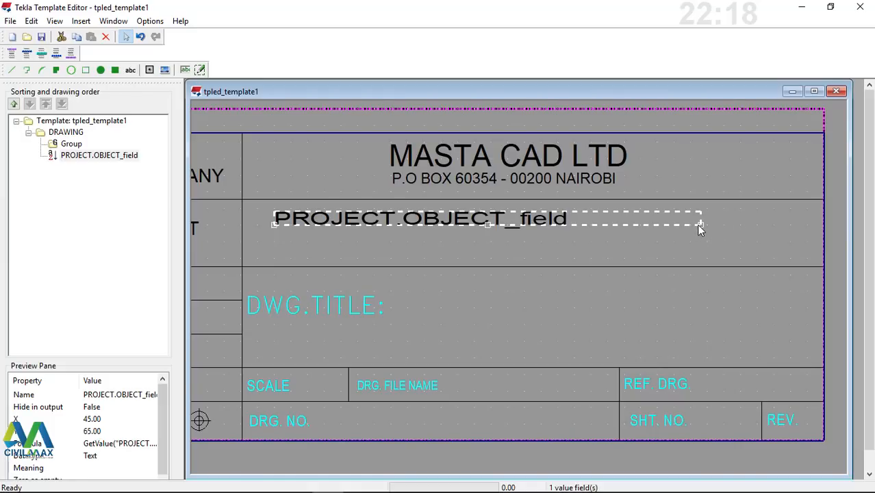
double_click(698, 223)
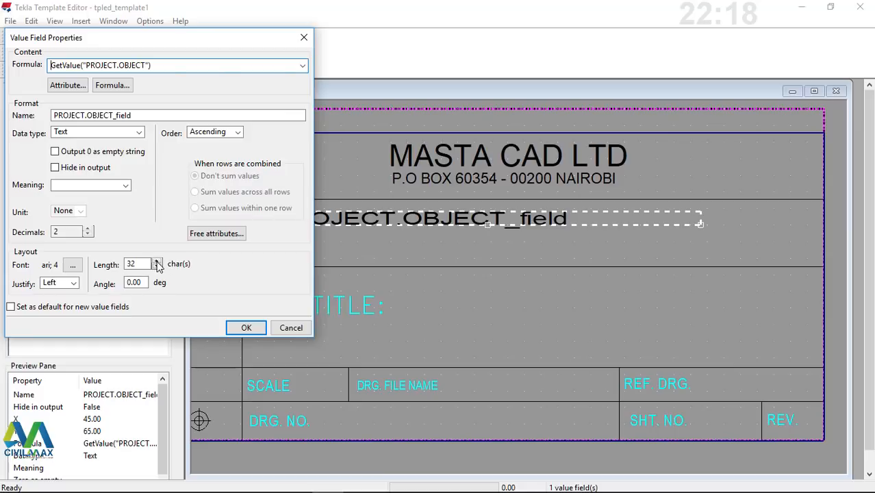
click(158, 267)
click(244, 327)
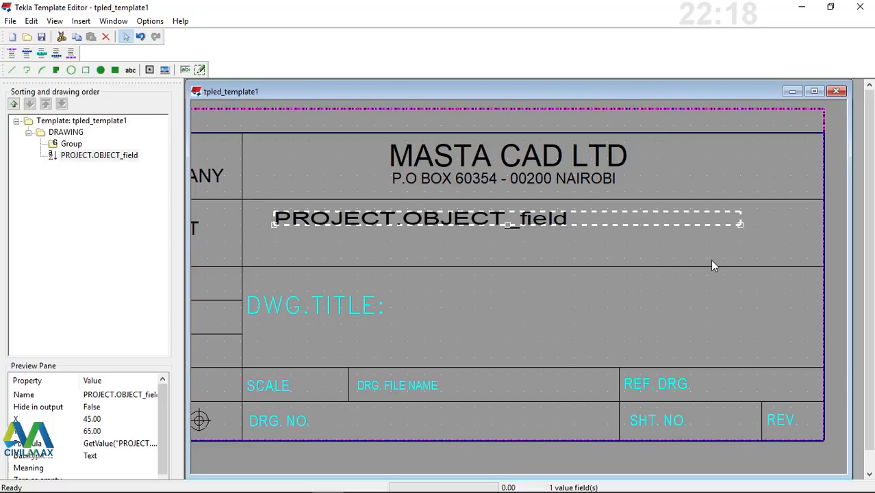
scroll(535, 248, down, 2)
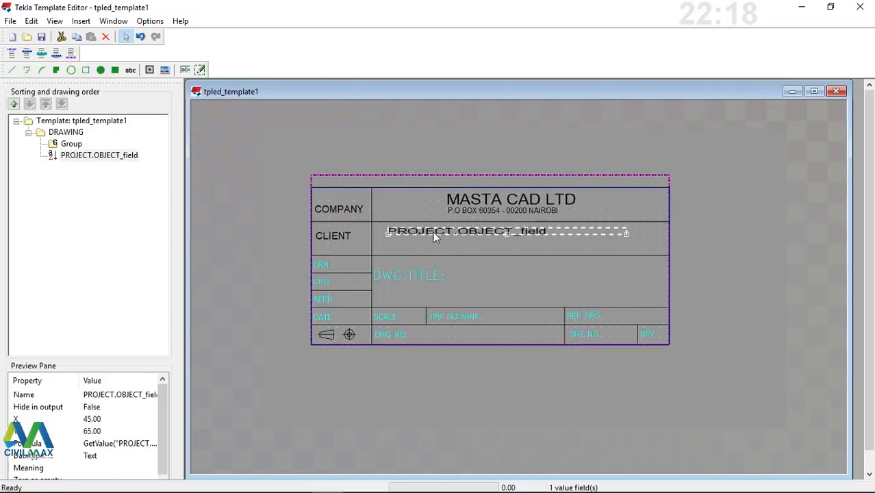
scroll(411, 233, up, 1)
scroll(401, 234, up, 4)
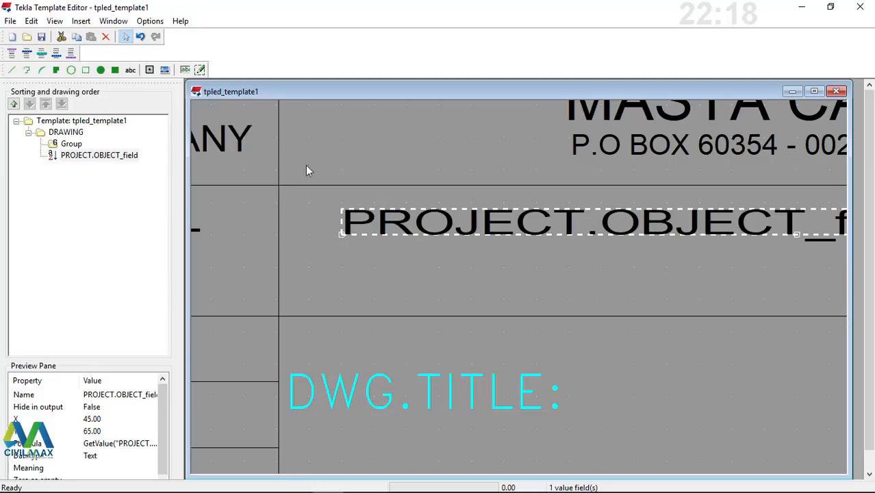
click(186, 70)
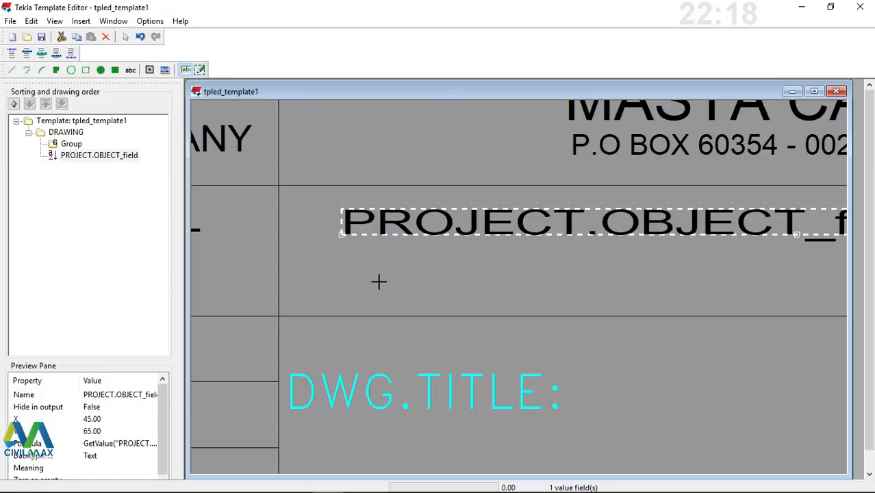
scroll(393, 272, down, 2)
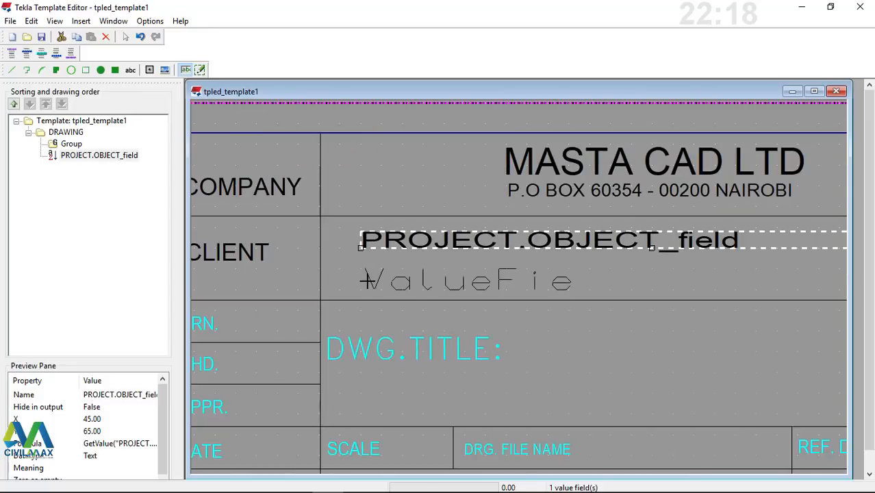
scroll(365, 277, up, 1)
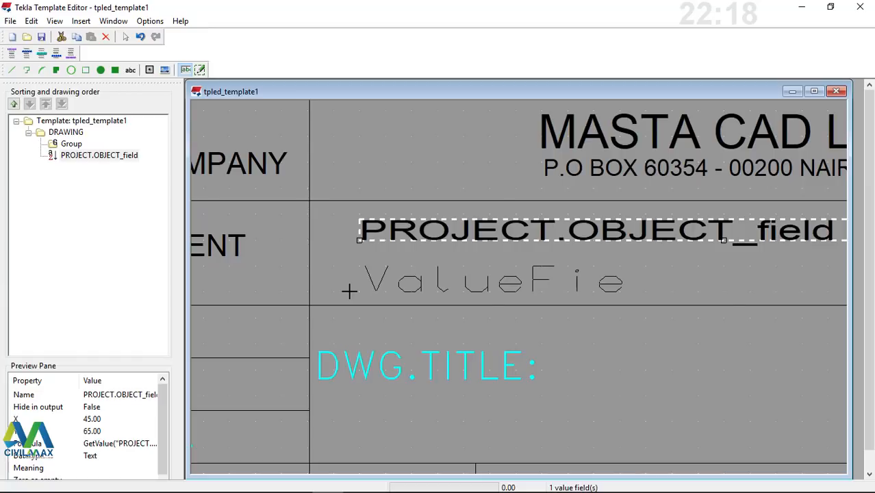
key(Escape)
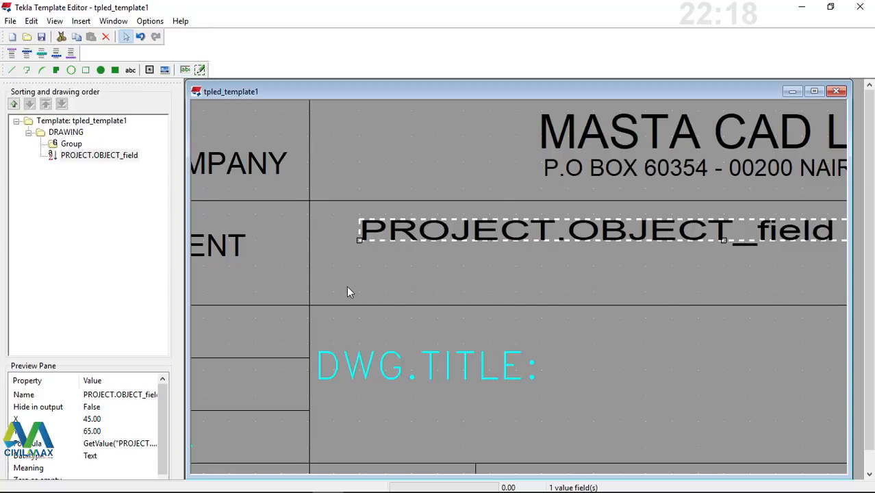
Step: Turn off grid snapping for free placement of fields in the template
right_click(347, 272)
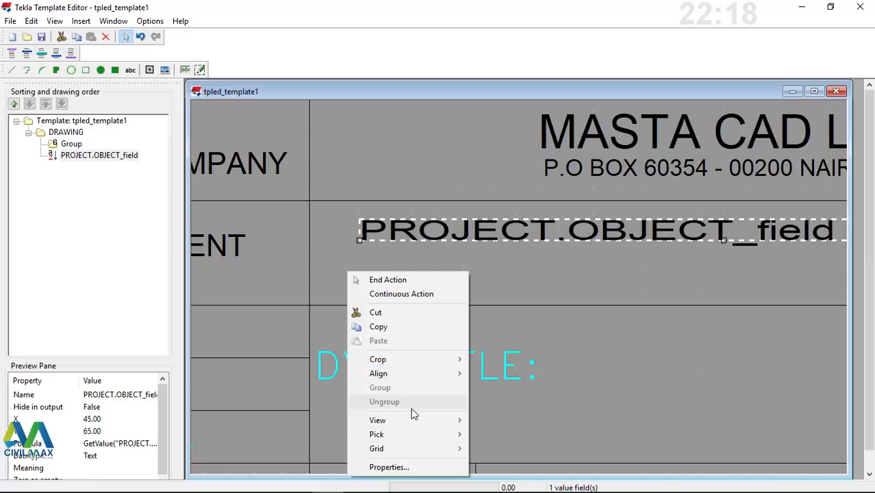
mouse_move(419, 449)
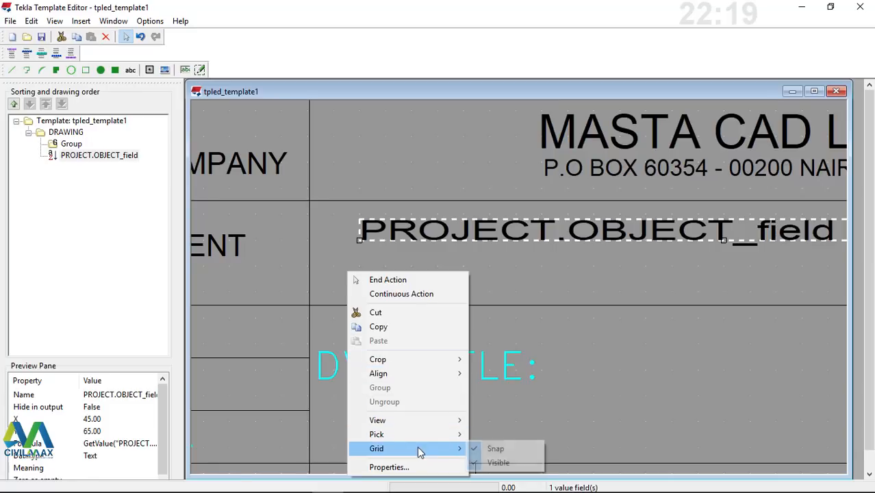
click(496, 450)
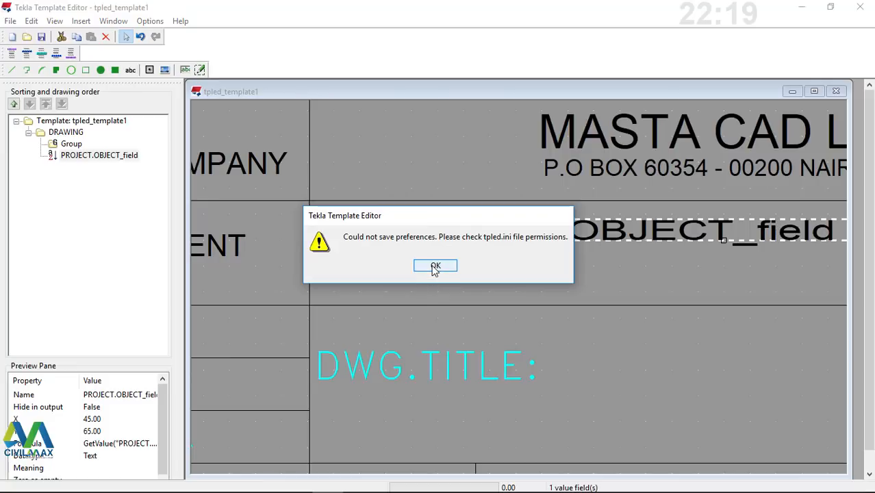
click(434, 267)
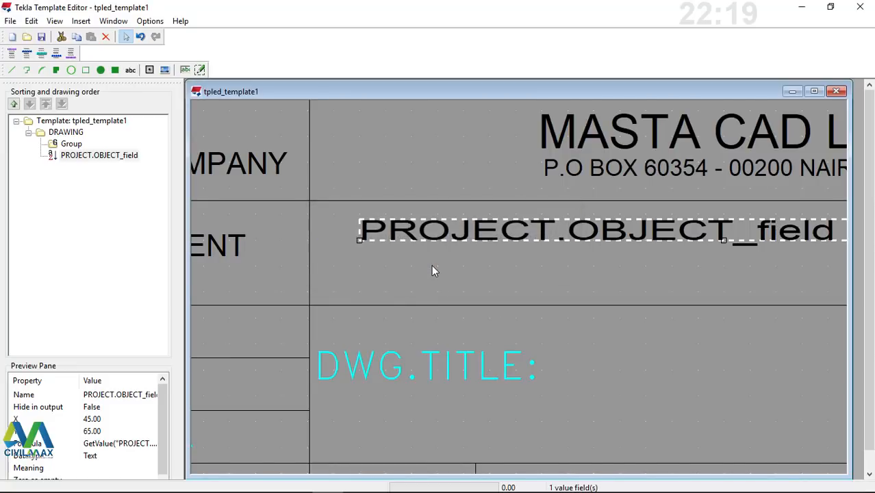
Step: Add a value field linked to the project's ADDRESS attribute in the CLIENT cell, below the PROJECT.OBJECT_field
click(185, 71)
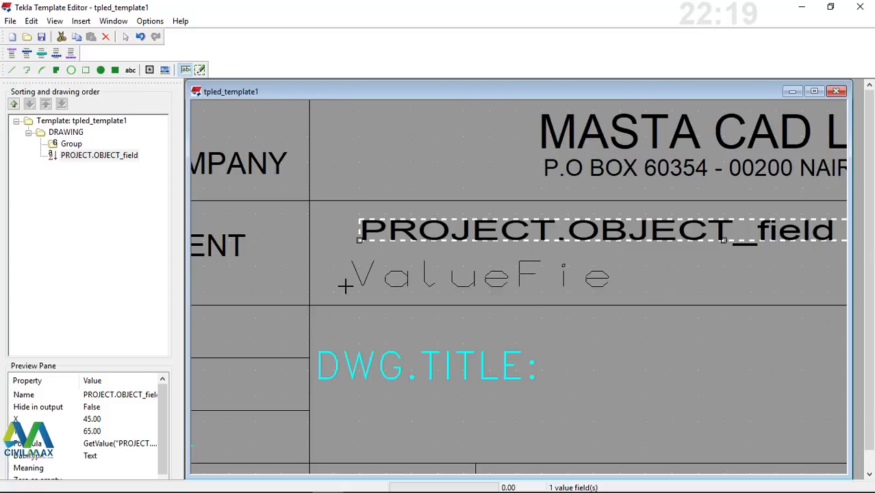
click(378, 280)
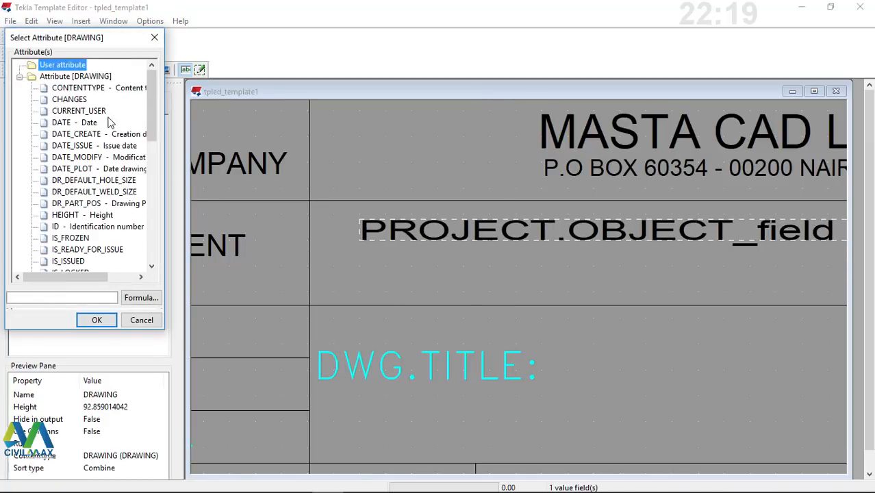
scroll(107, 125, down, 6)
scroll(107, 125, down, 4)
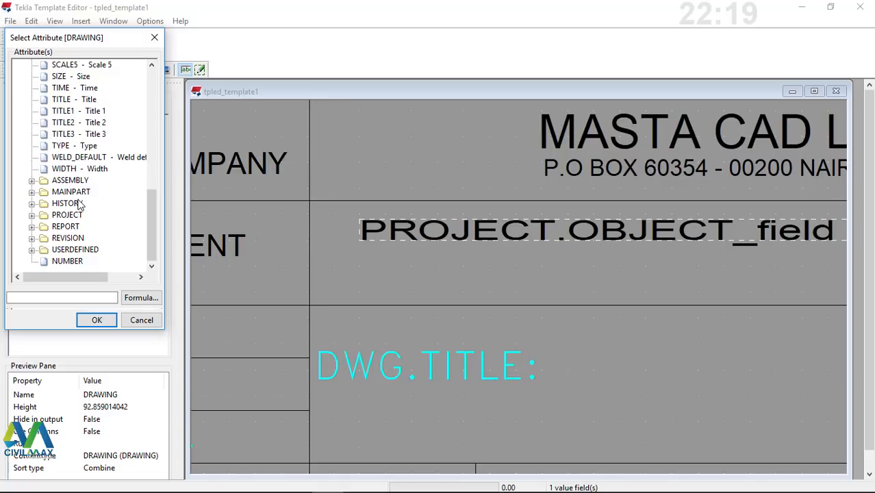
click(32, 215)
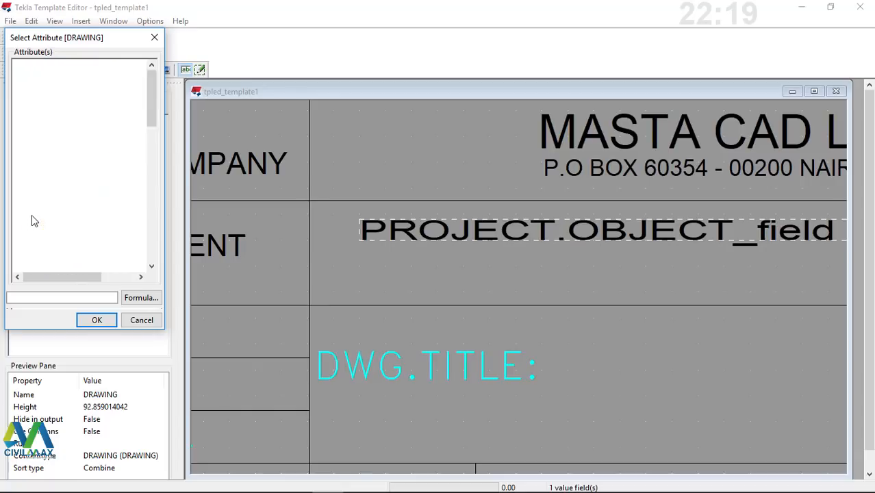
scroll(81, 209, down, 2)
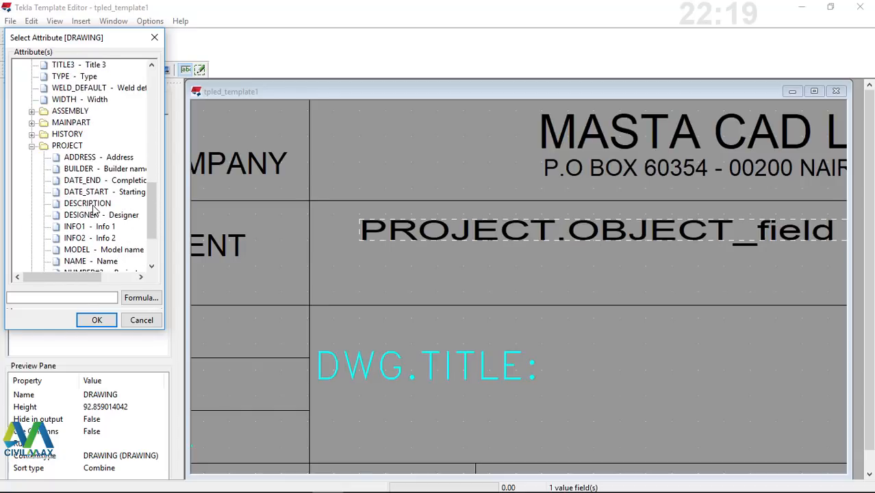
scroll(113, 204, down, 1)
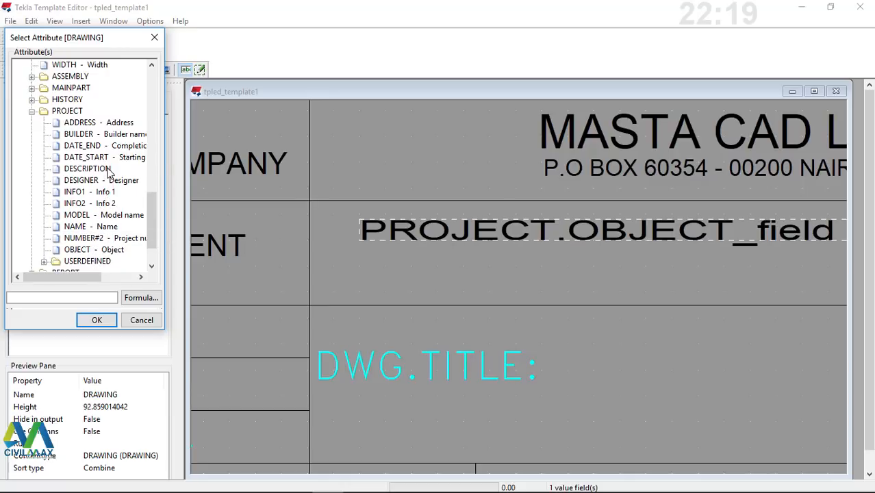
click(87, 123)
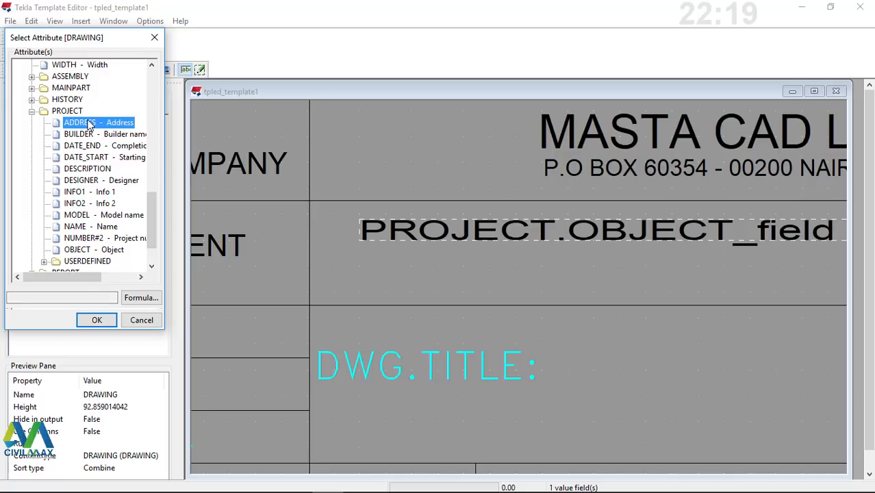
click(96, 321)
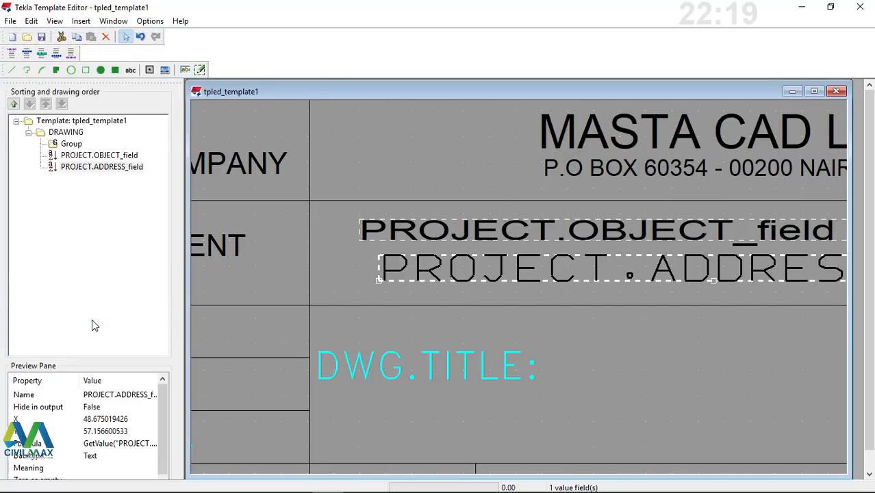
Step: Set the PROJECT.ADDRESS_field value field's font to Arial with a 3 mm size
double_click(435, 271)
key(BackSpace)
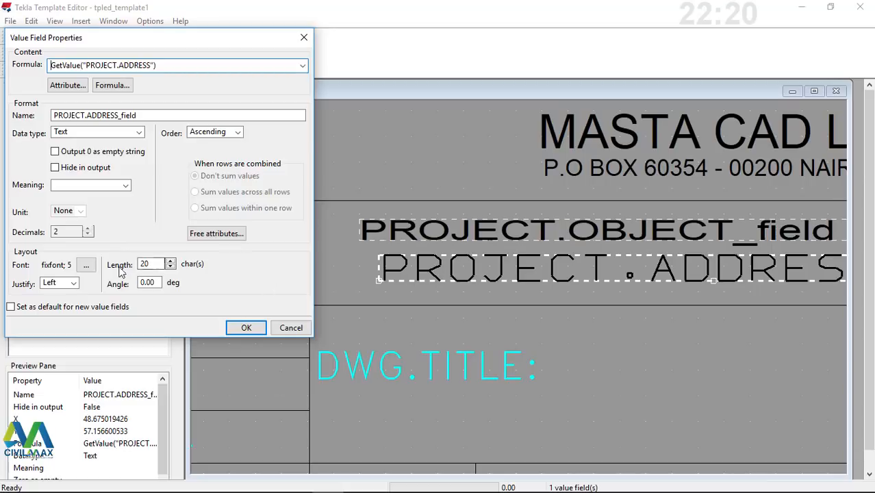
click(86, 266)
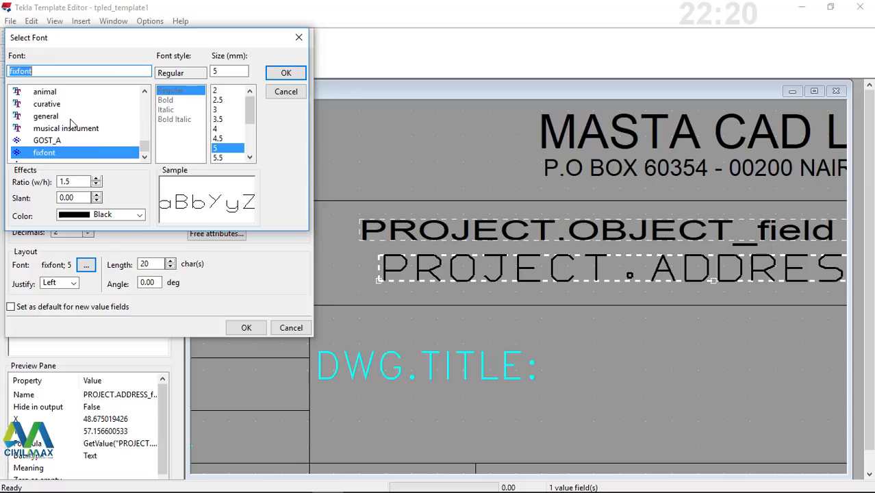
text(a)
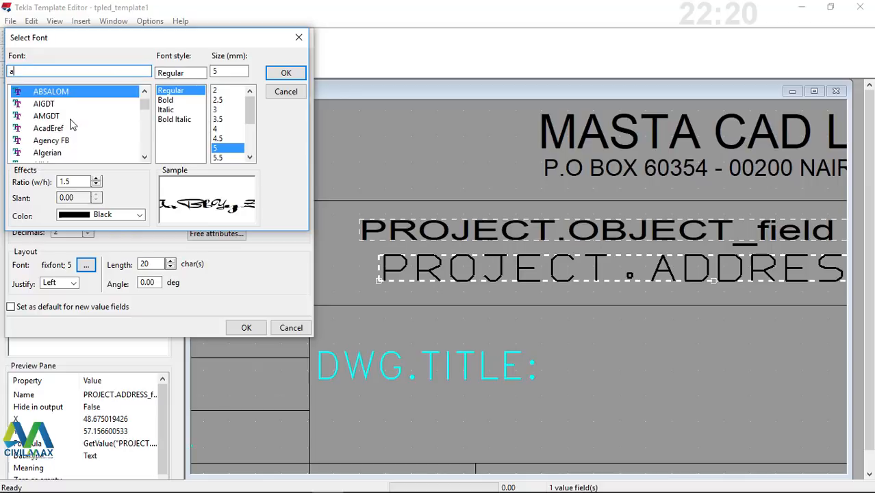
text(r)
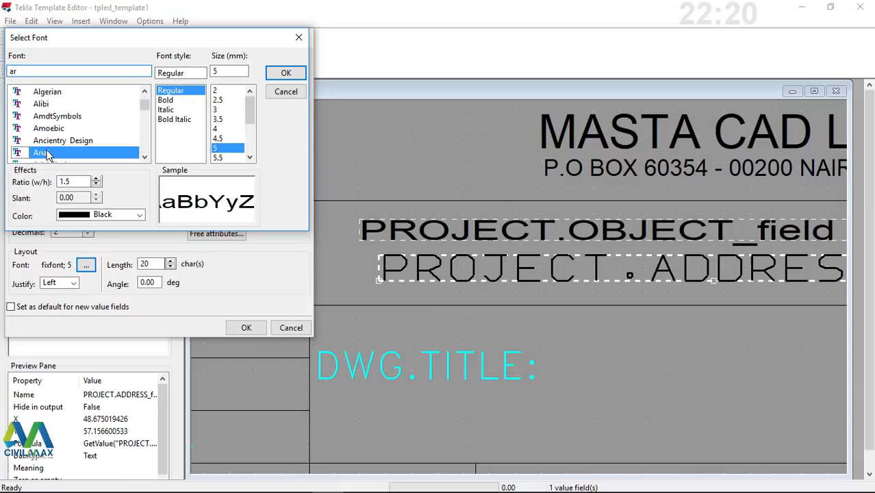
click(218, 111)
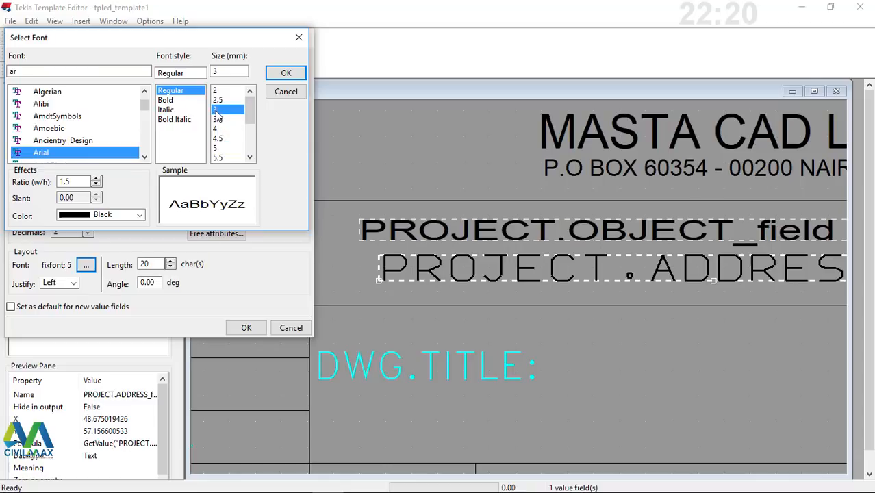
click(289, 74)
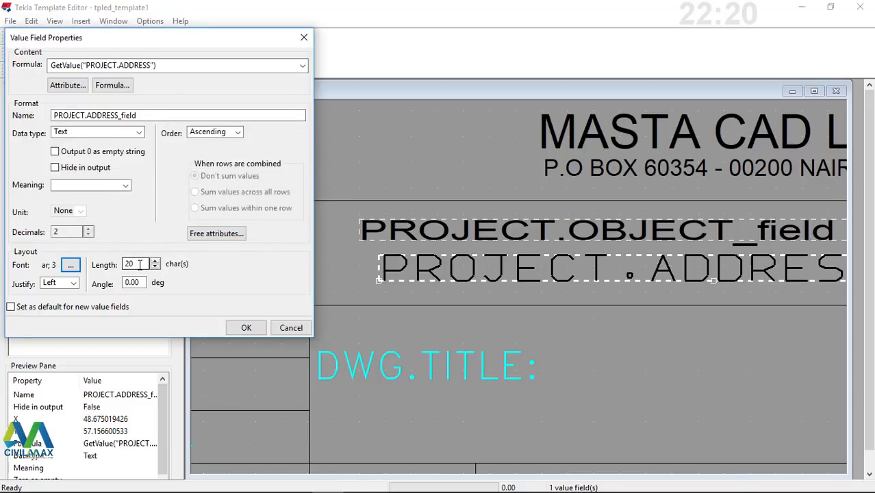
click(246, 329)
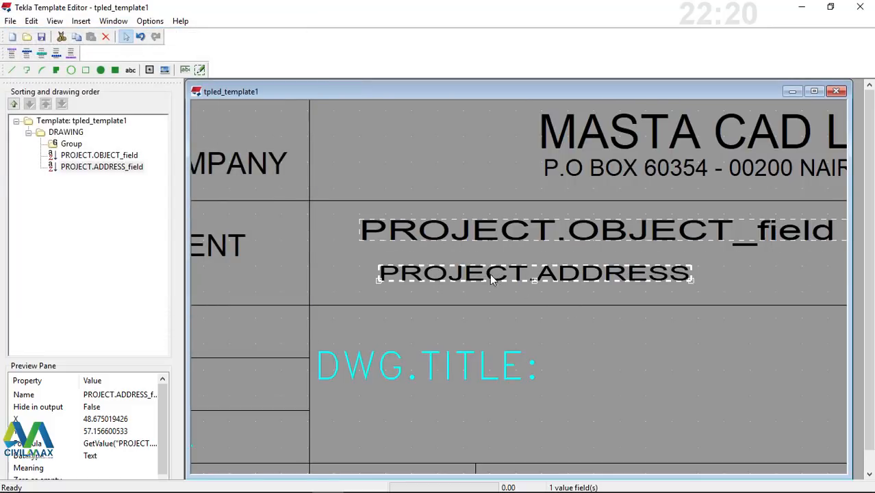
Step: Move the PROJECT.ADDRESS_field up so it sits directly beneath the PROJECT.OBJECT_field in the CLIENT cell
drag(490, 272, 490, 258)
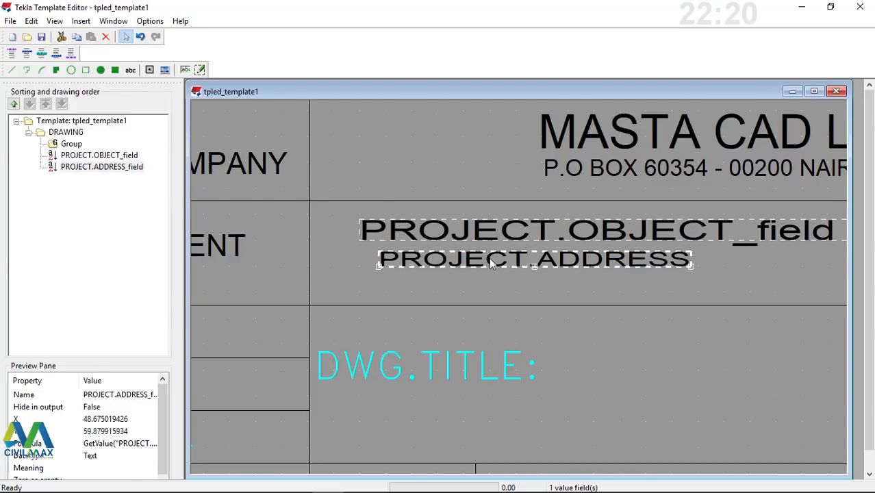
click(557, 296)
scroll(490, 233, down, 4)
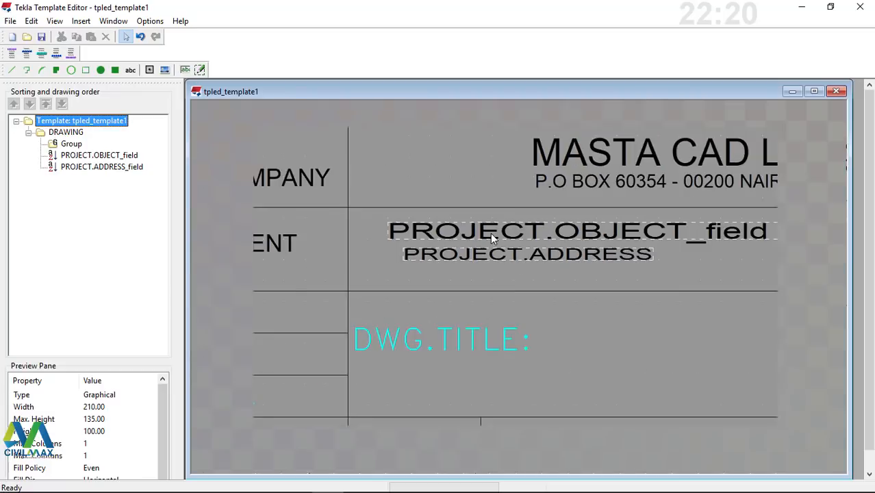
scroll(487, 233, up, 2)
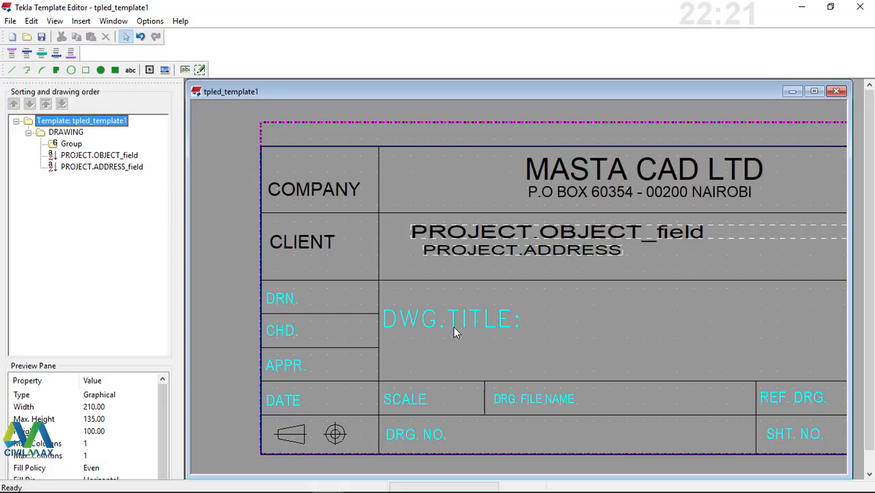
Step: Add a value field linked to the project's NAME attribute below the DWG.TITLE label
click(185, 70)
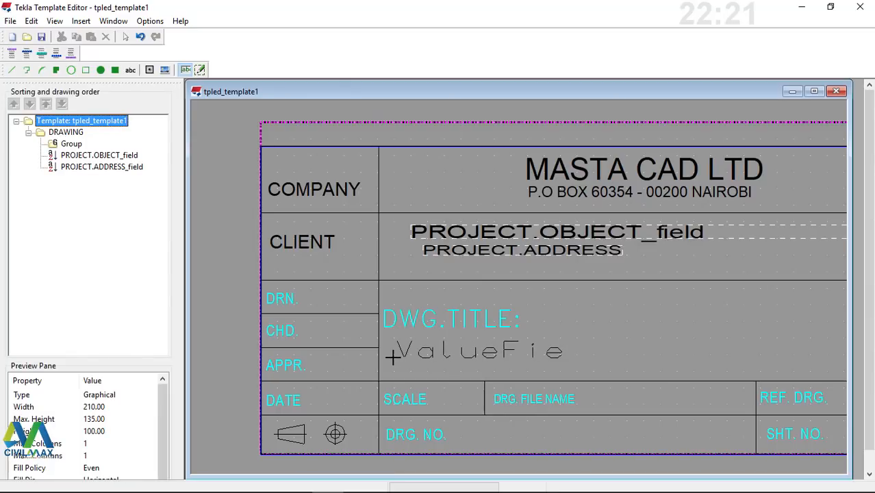
click(392, 356)
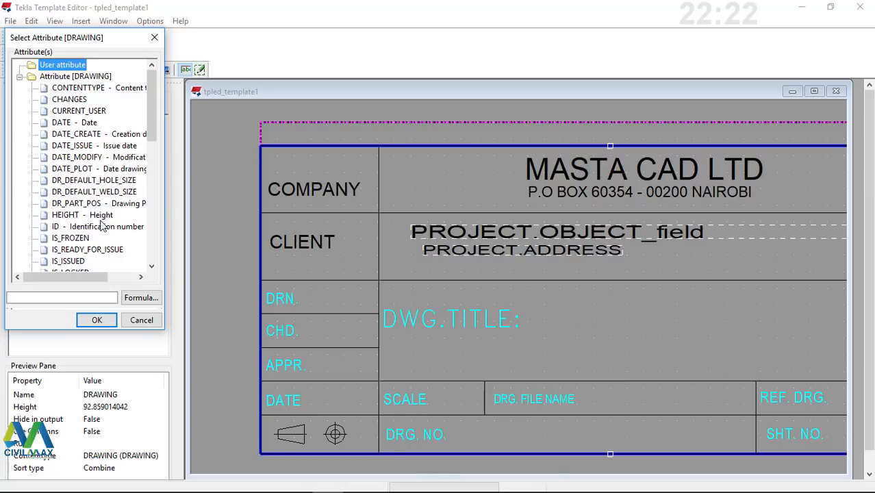
scroll(96, 226, down, 6)
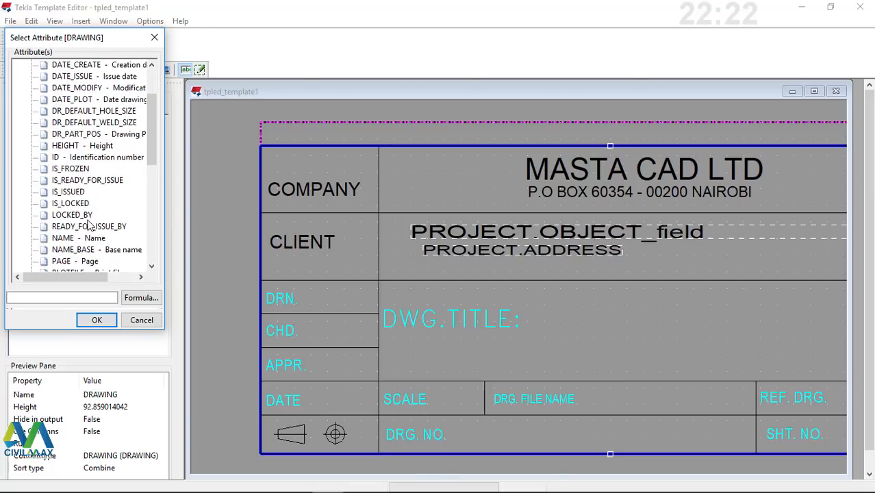
scroll(88, 226, down, 4)
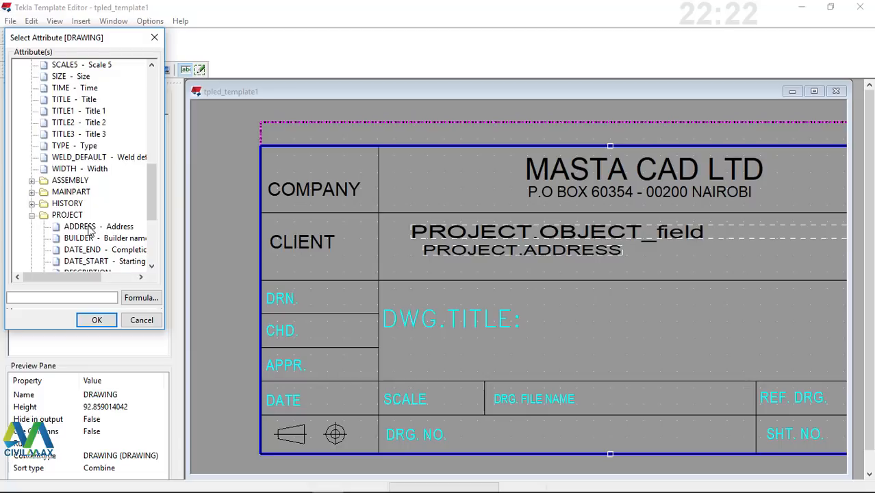
scroll(96, 236, down, 1)
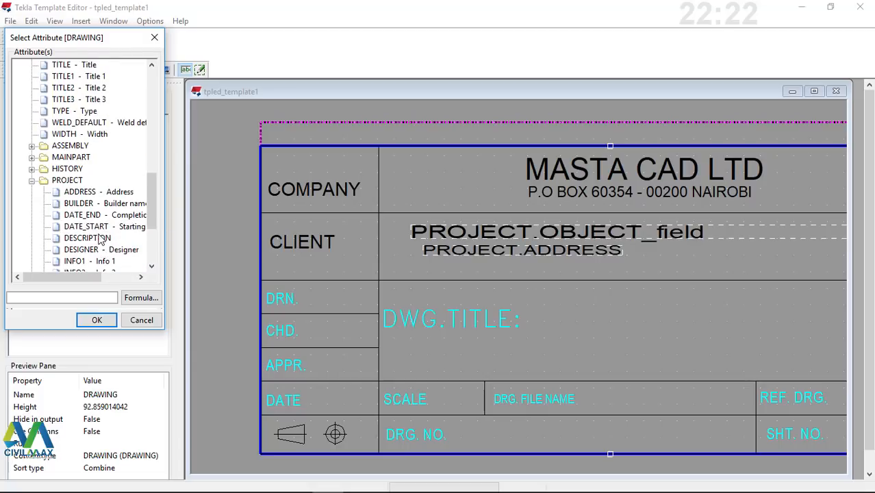
scroll(110, 251, down, 1)
click(94, 262)
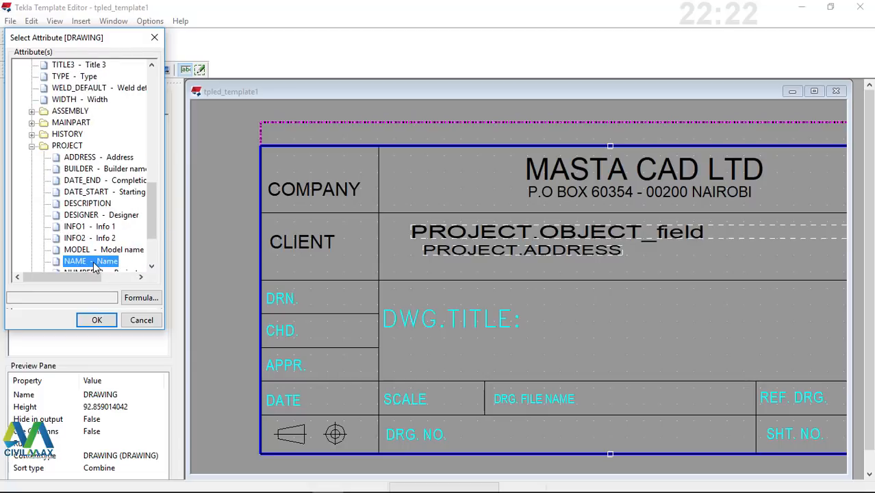
click(96, 320)
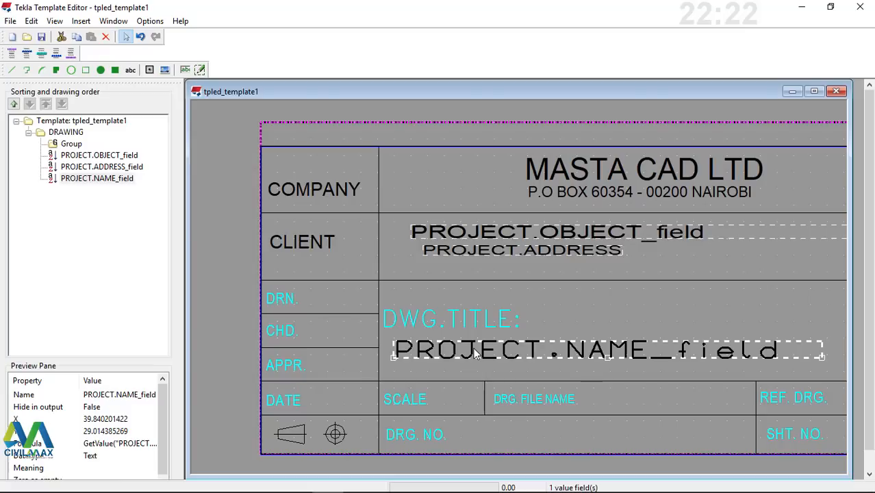
Step: Set the PROJECT.NAME_field value field's font to Arial with a 4 mm size
double_click(475, 352)
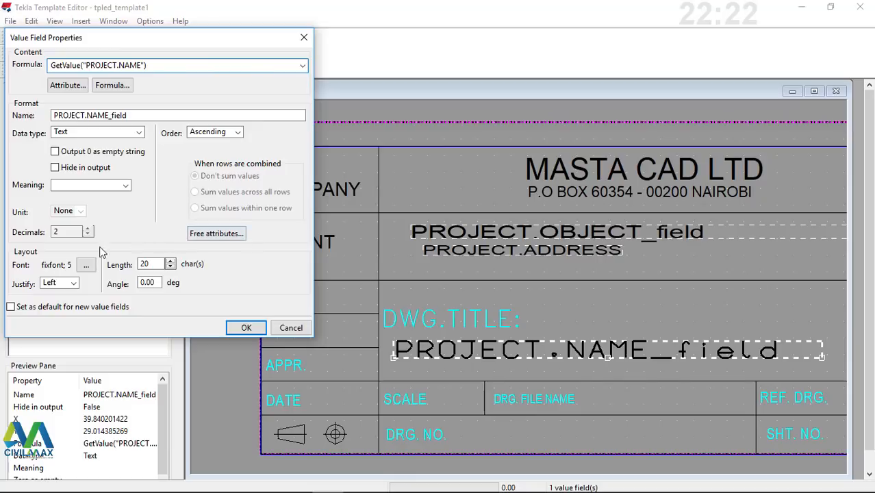
click(86, 266)
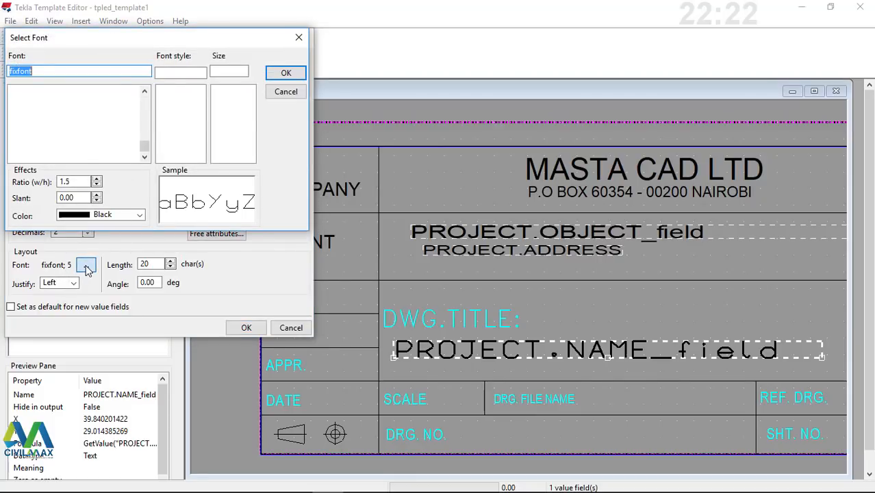
text(ar)
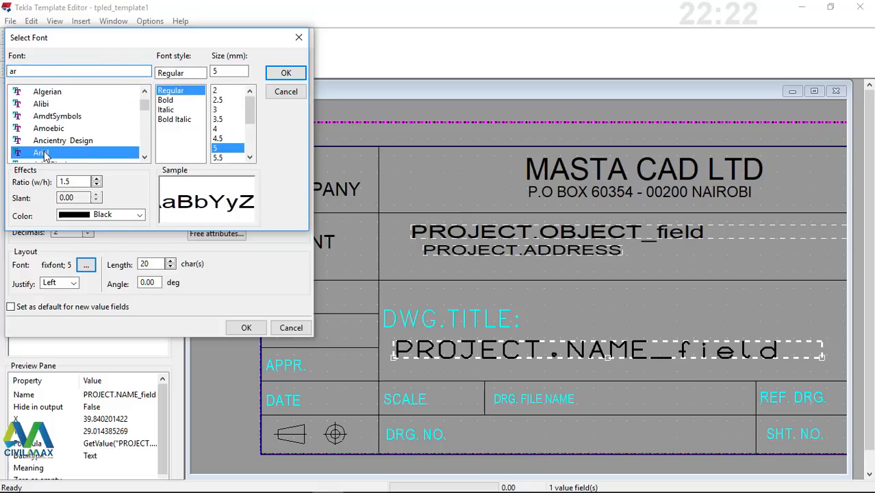
click(217, 130)
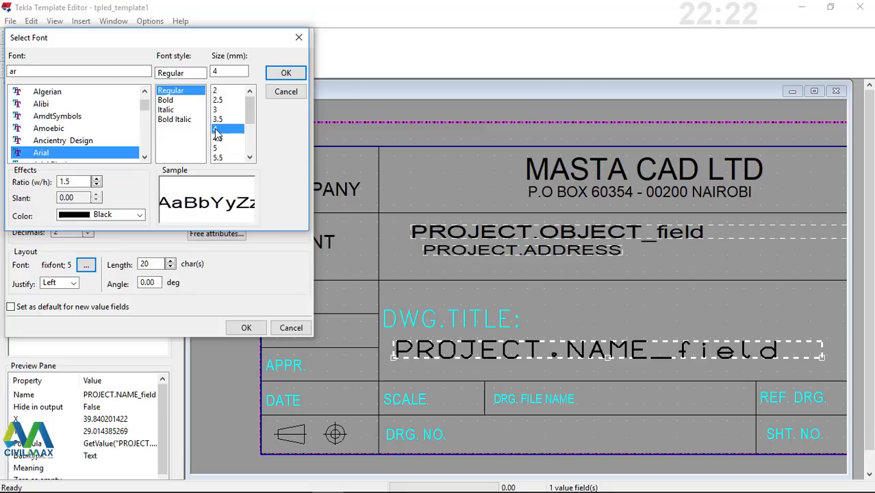
click(286, 74)
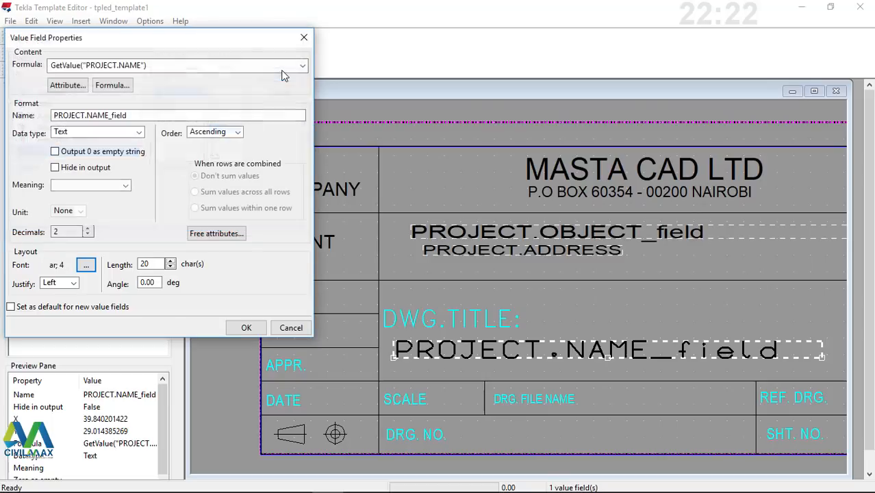
Step: Set the PROJECT.NAME_field value field's length to 34 characters
click(155, 262)
click(155, 262)
click(154, 262)
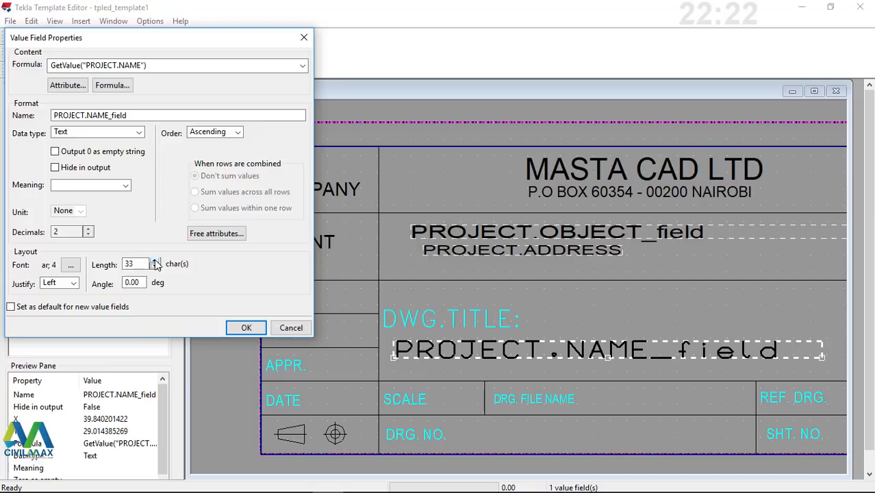
click(242, 326)
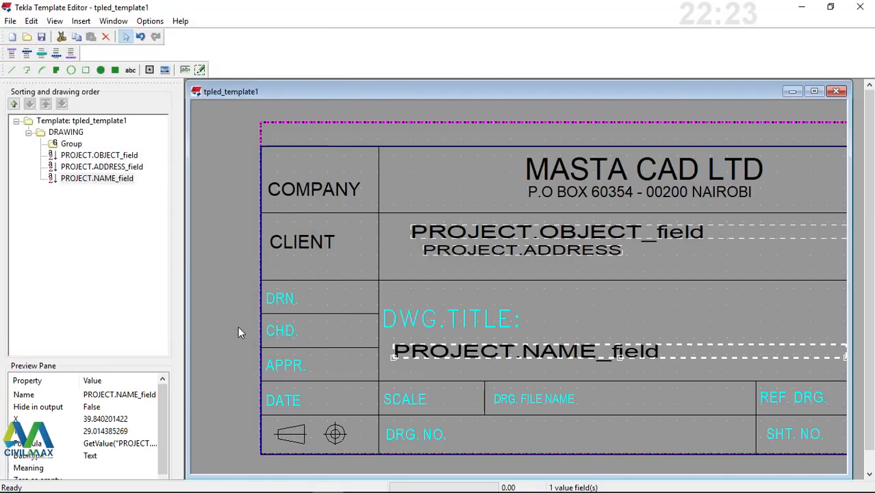
Step: Lengthen the PROJECT.NAME_field value field to about 38 characters so it spans most of the DWG.TITLE cell
scroll(453, 312, down, 2)
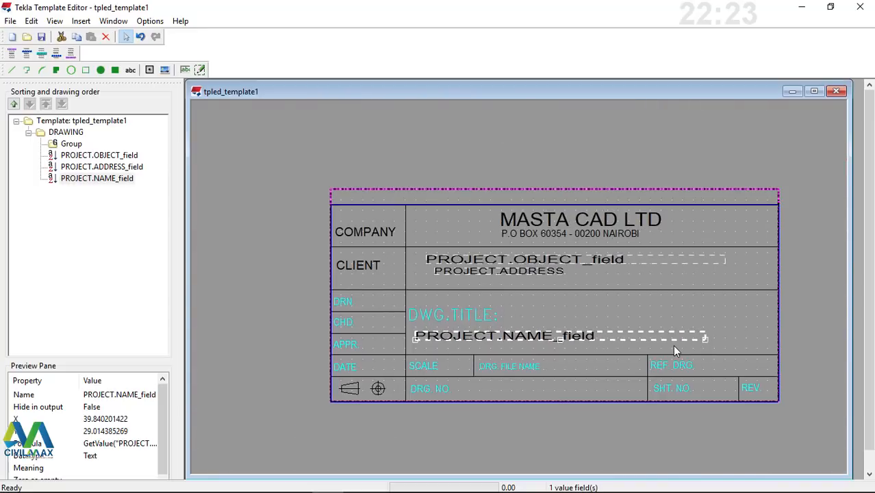
scroll(673, 345, up, 2)
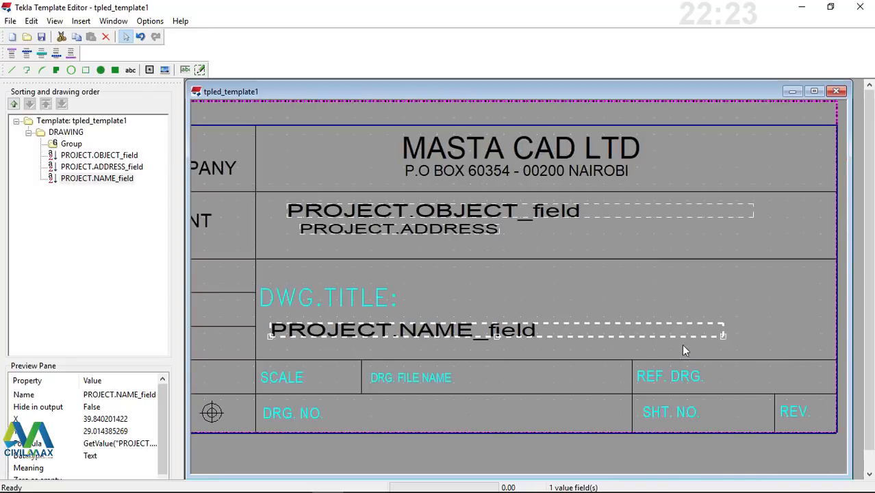
double_click(722, 336)
key(Delete)
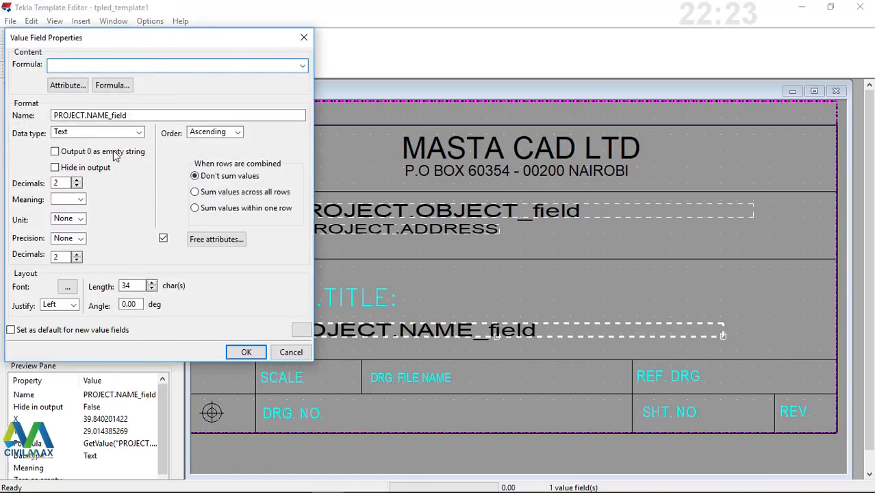
key(ctrl+z)
click(154, 261)
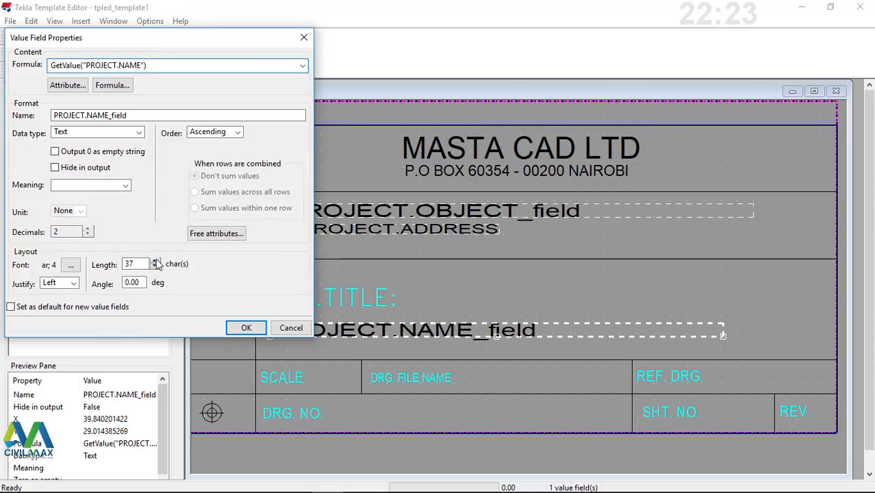
click(155, 261)
click(245, 329)
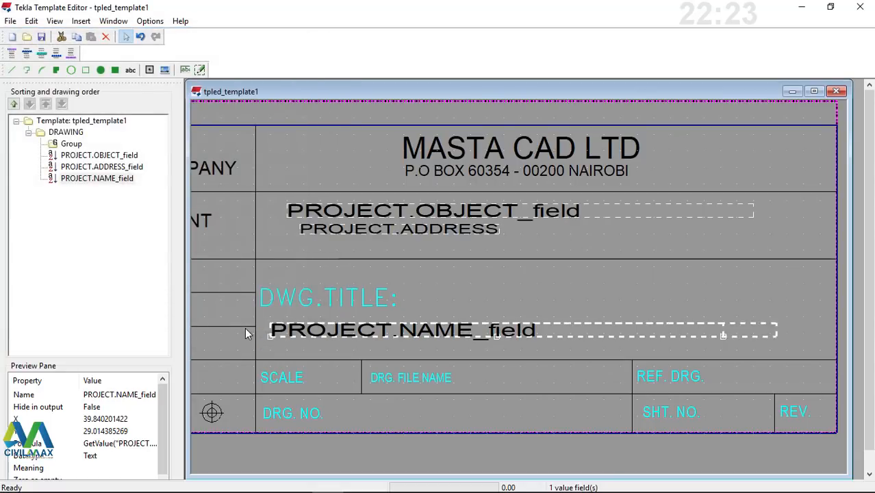
click(552, 350)
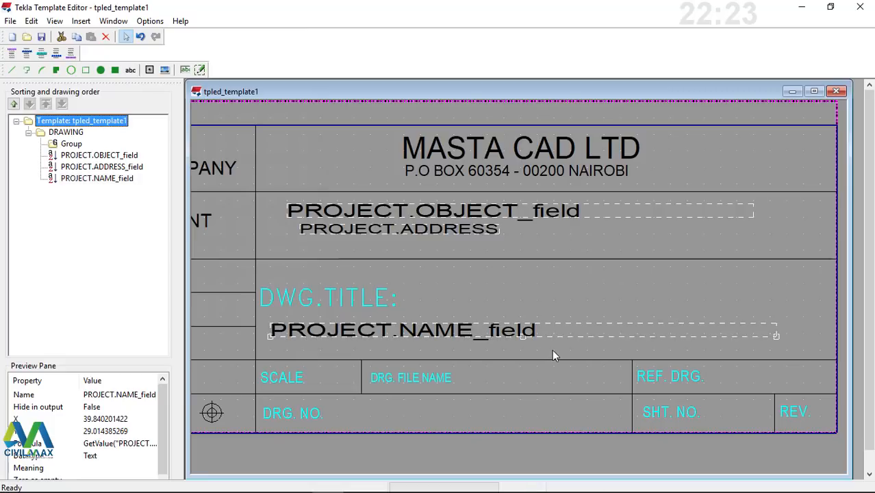
Step: Add a value field linked to the project's NUMBER#2 (Project number) attribute beside the DRG. NO. label
scroll(706, 349, down, 3)
scroll(564, 363, up, 3)
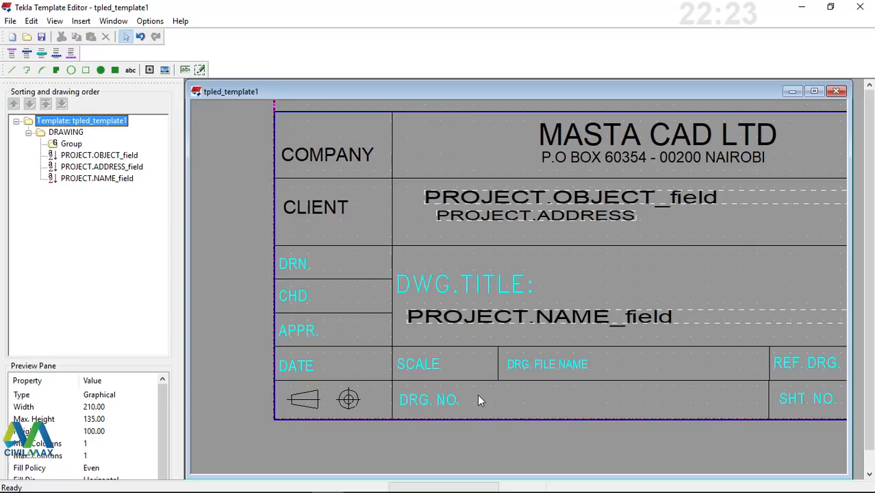
click(186, 69)
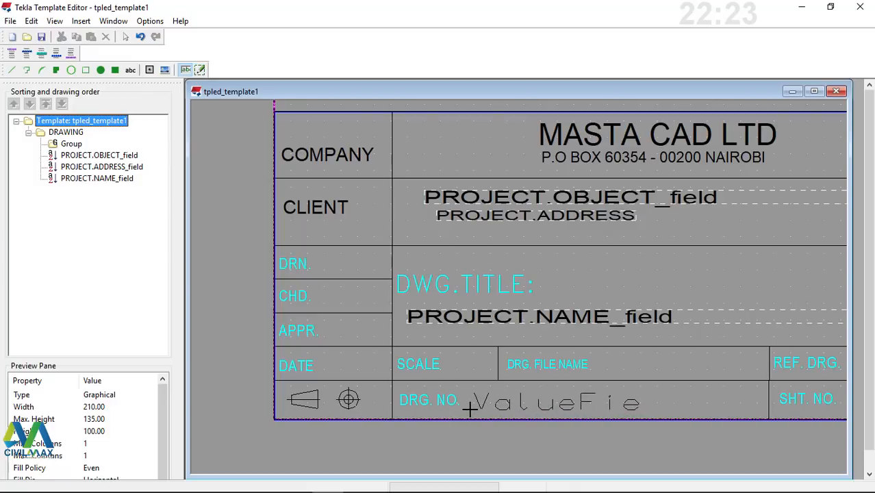
click(470, 406)
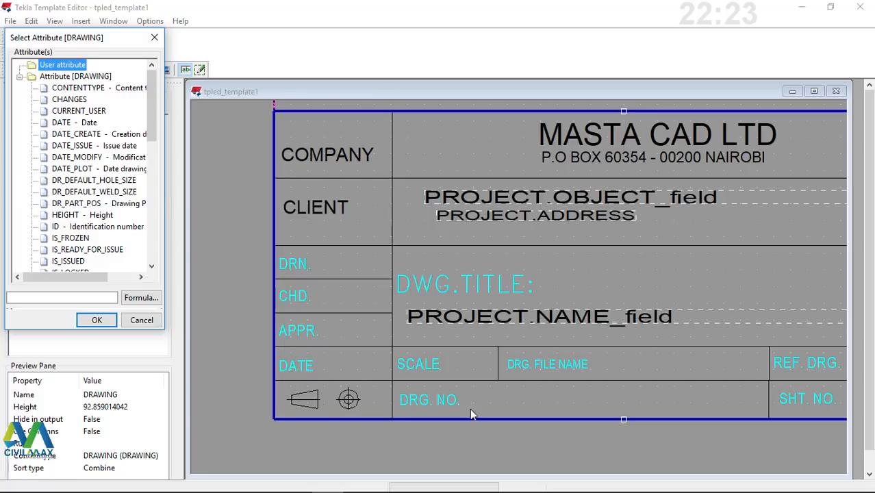
scroll(106, 181, down, 8)
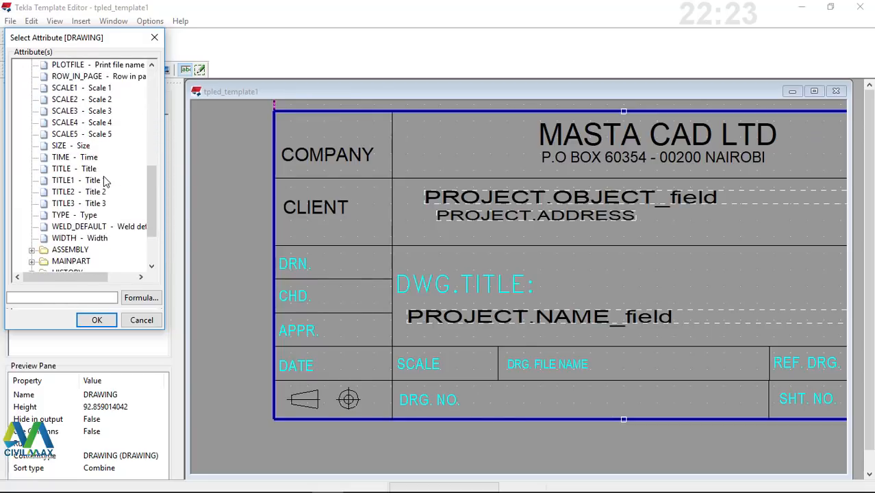
scroll(106, 181, down, 2)
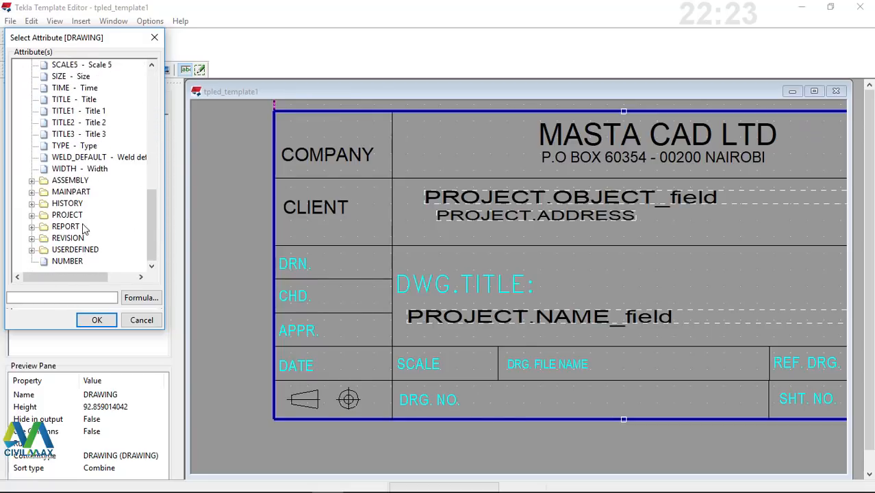
click(31, 216)
scroll(103, 223, down, 2)
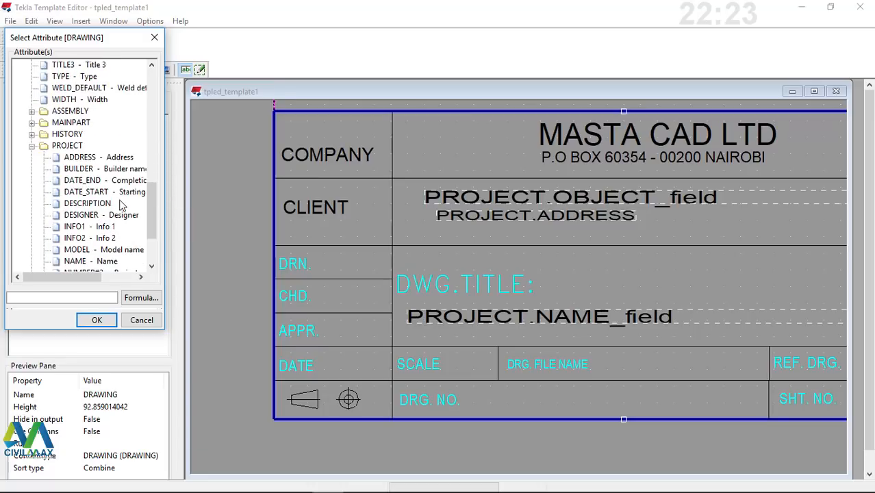
scroll(118, 194, down, 1)
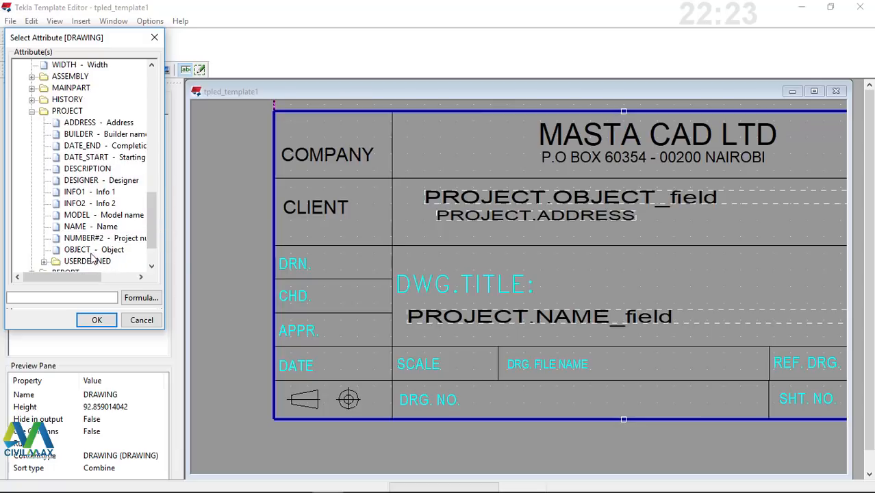
click(140, 277)
click(140, 277)
click(140, 277)
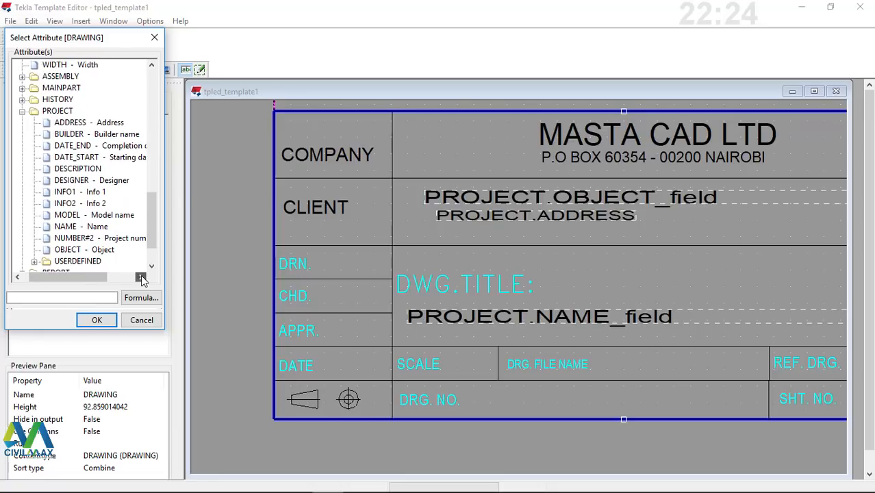
click(140, 276)
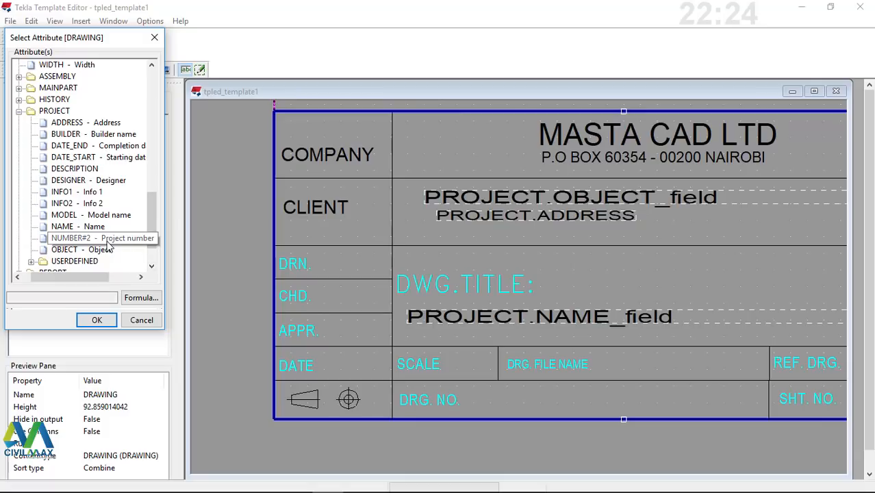
click(63, 240)
scroll(76, 263, down, 2)
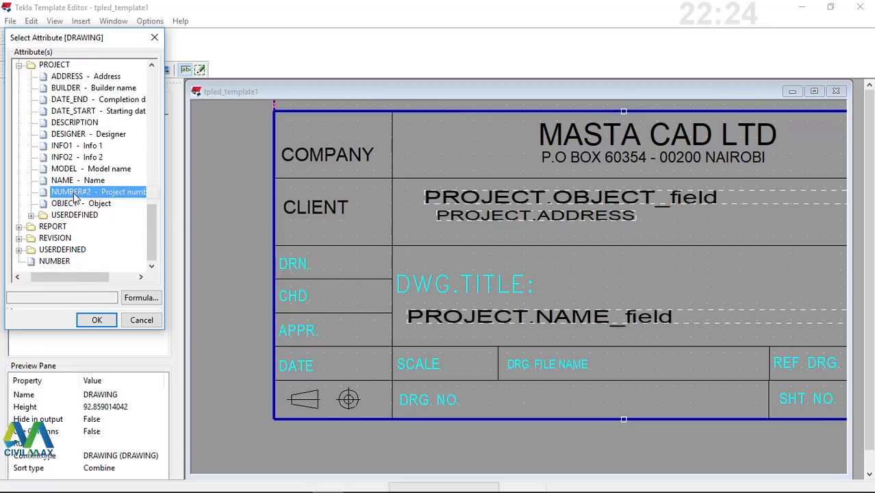
click(96, 320)
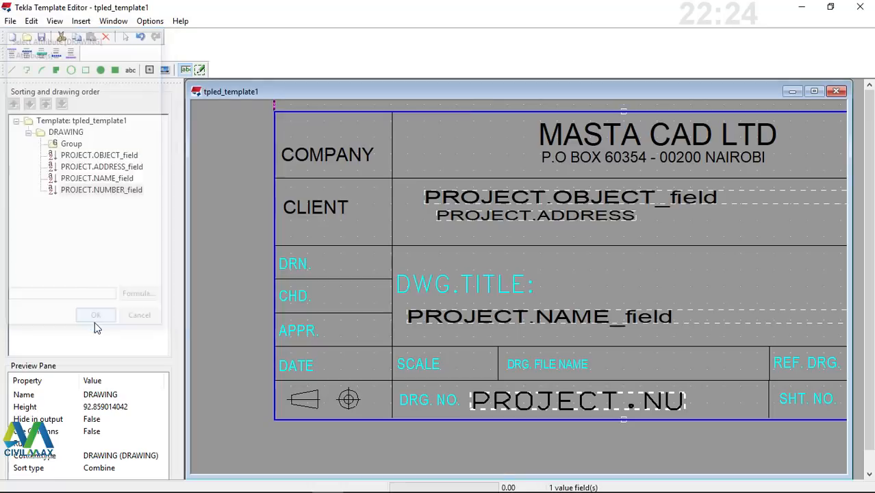
Step: Set the PROJECT.NUMBER_field value field's font to Arial with a 3.5 mm size
double_click(550, 406)
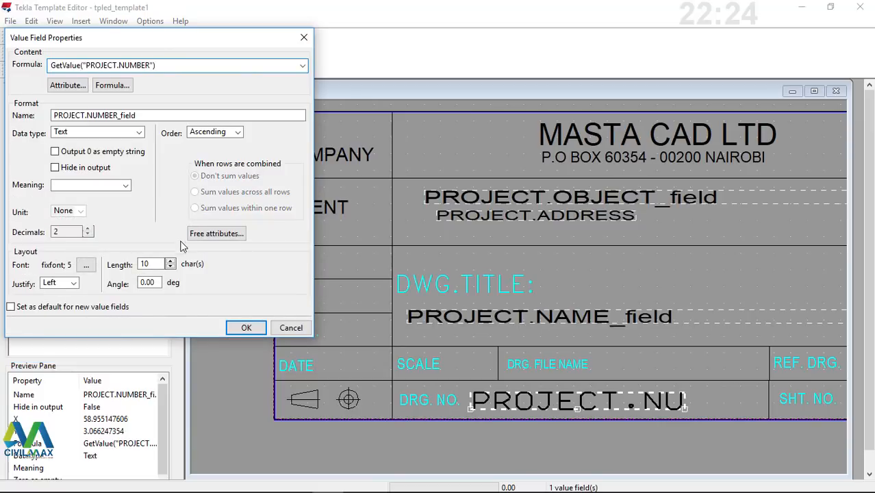
click(87, 265)
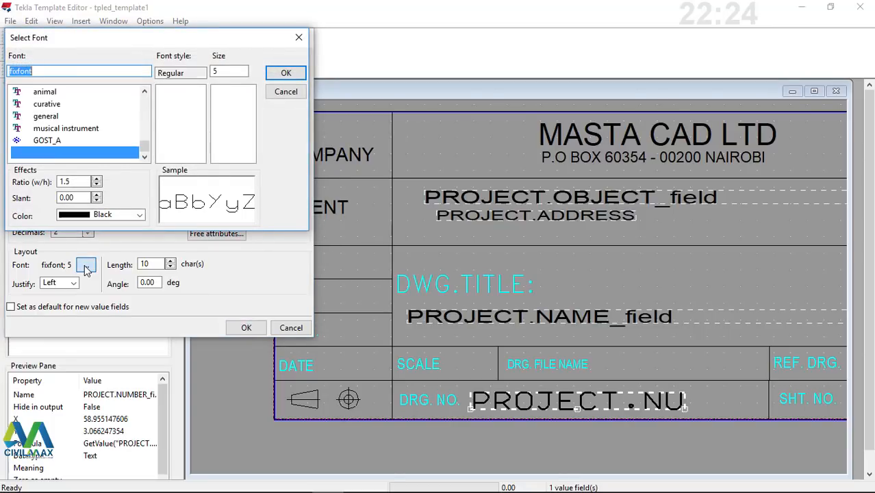
text(ar)
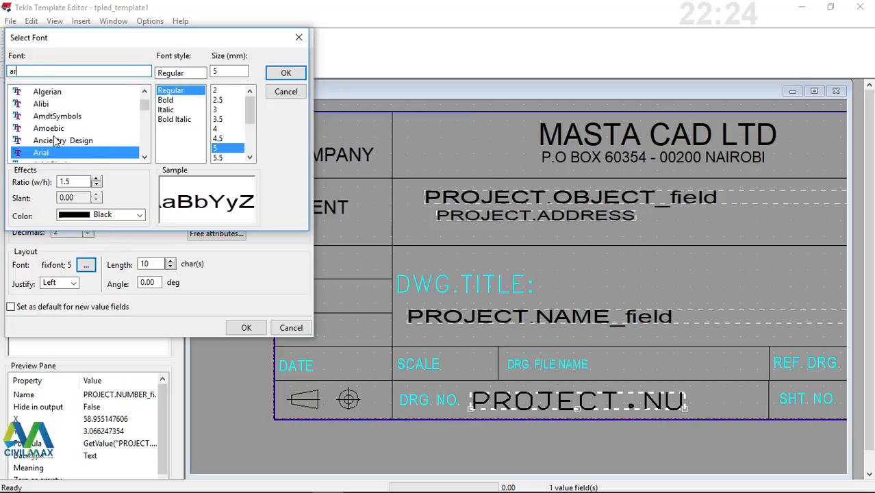
scroll(57, 140, down, 1)
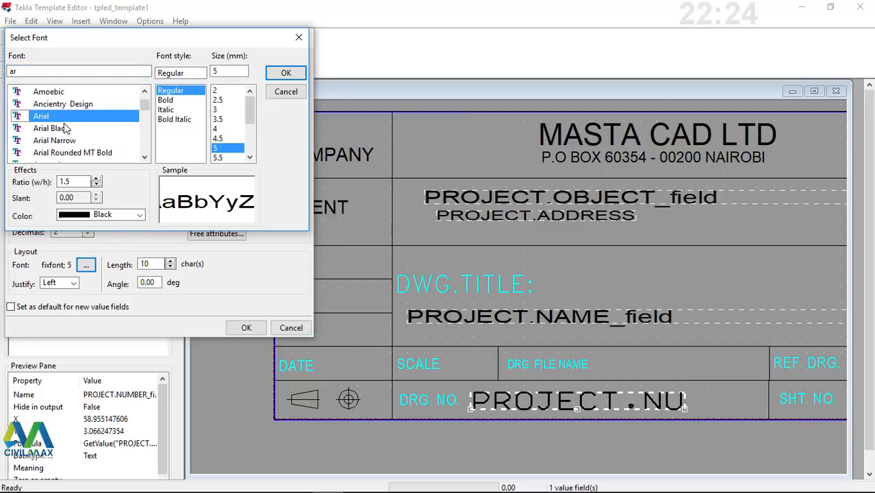
click(218, 119)
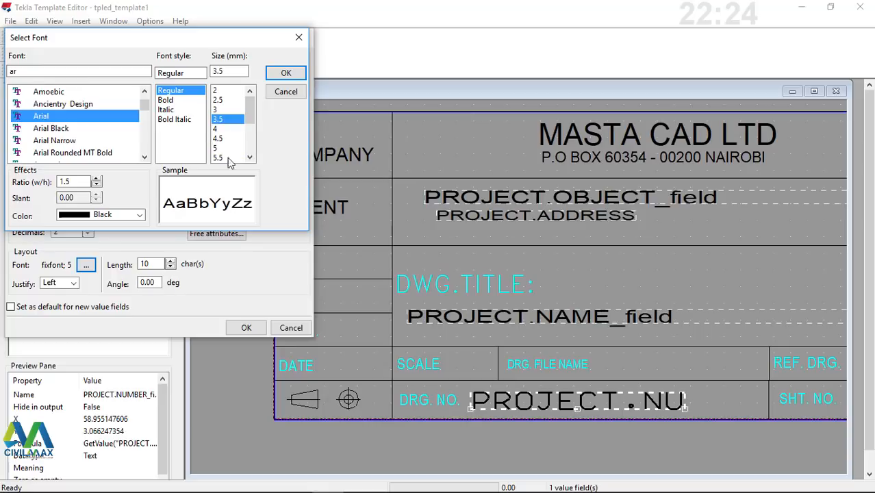
click(287, 74)
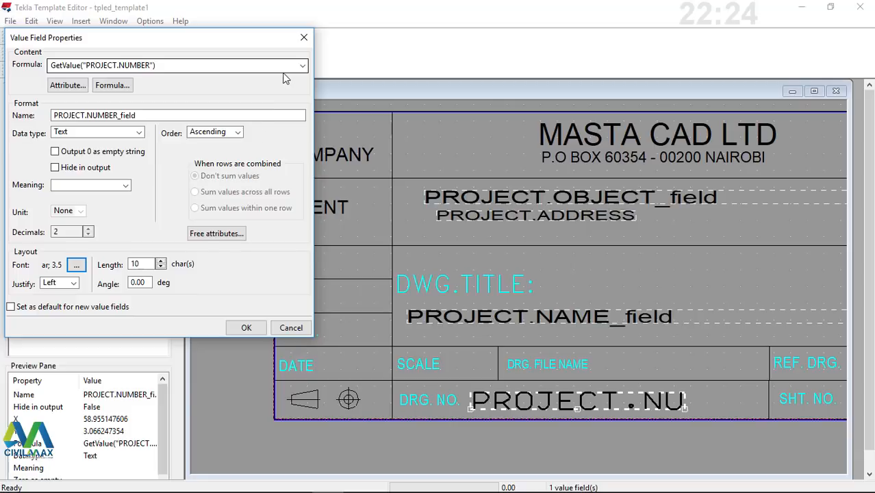
Step: Increase the PROJECT.NUMBER_field value field's length to about 20 characters
click(160, 261)
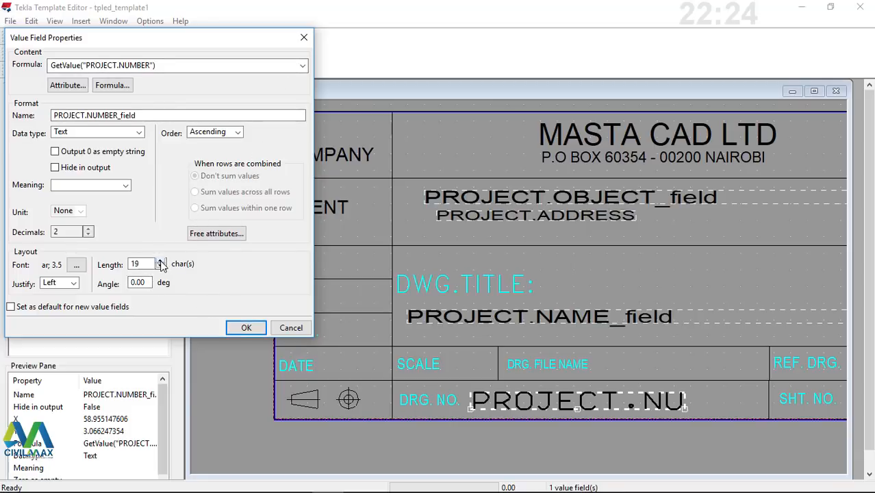
click(161, 261)
click(246, 327)
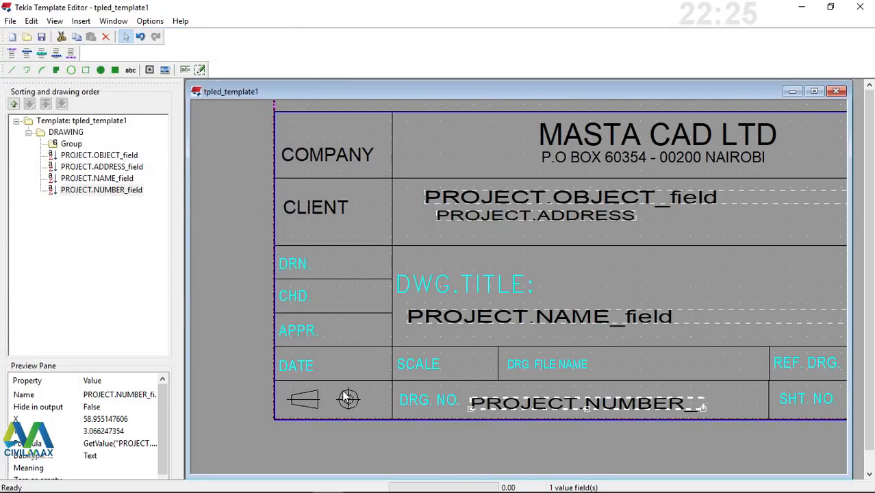
Step: Add a value field linked to the project's DATE_END (Completion date of project) attribute beside the DATE label
click(185, 70)
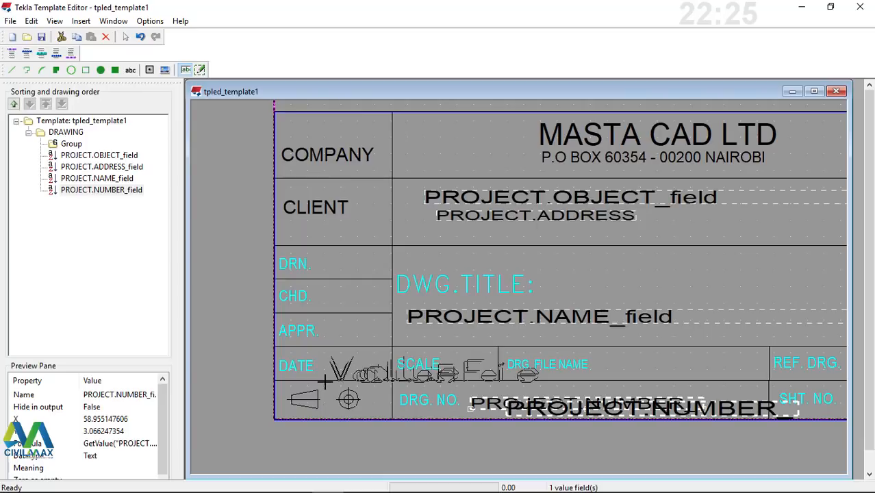
scroll(326, 382, up, 2)
scroll(322, 380, up, 1)
scroll(306, 374, up, 2)
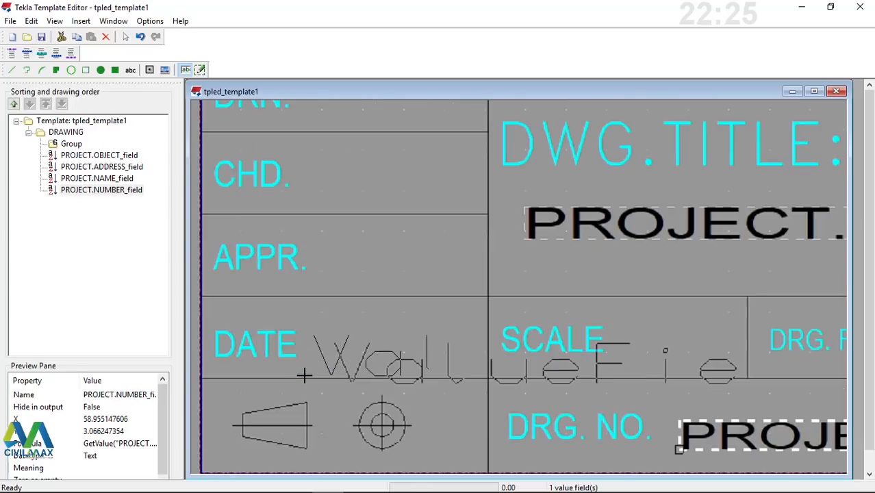
scroll(309, 359, up, 2)
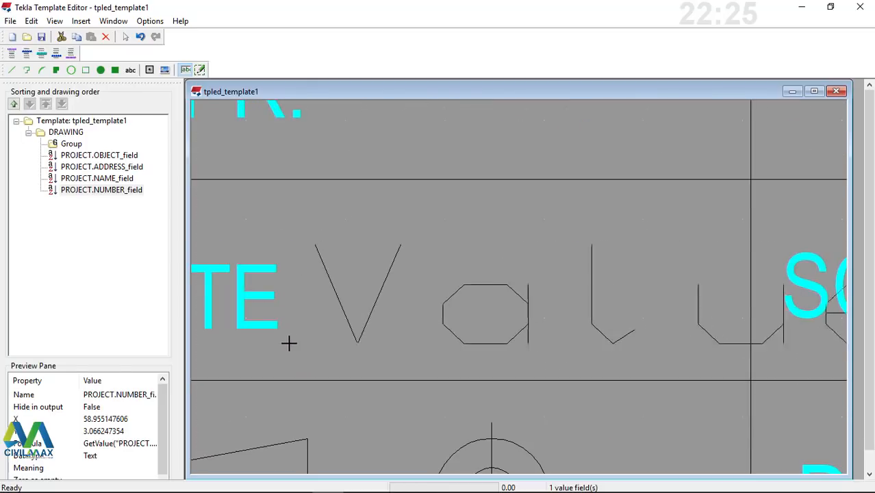
click(284, 343)
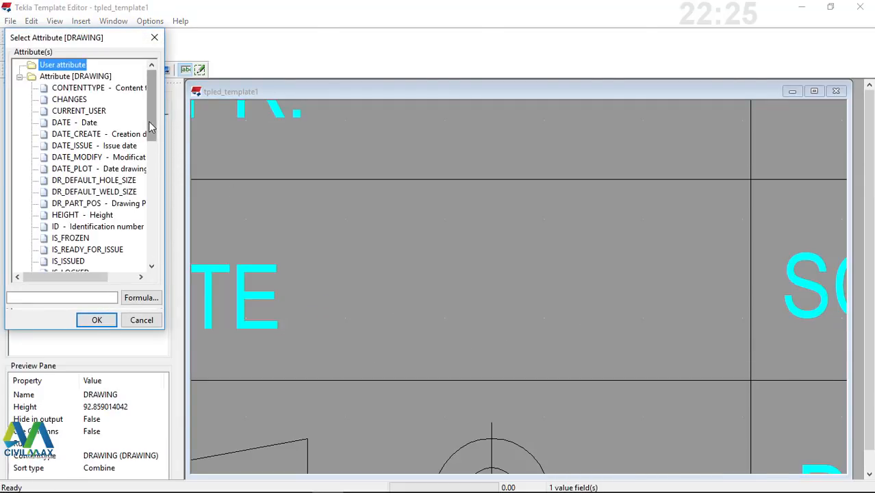
drag(148, 121, 150, 254)
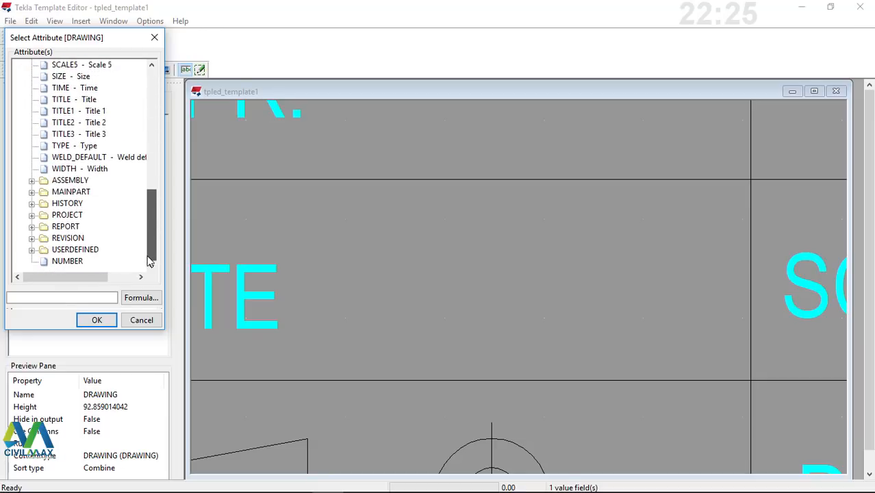
click(31, 215)
scroll(121, 229, down, 1)
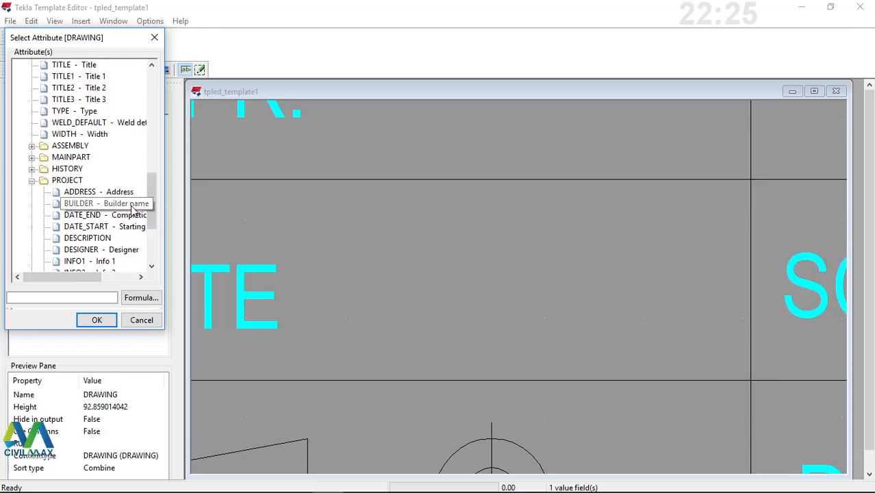
scroll(133, 211, down, 1)
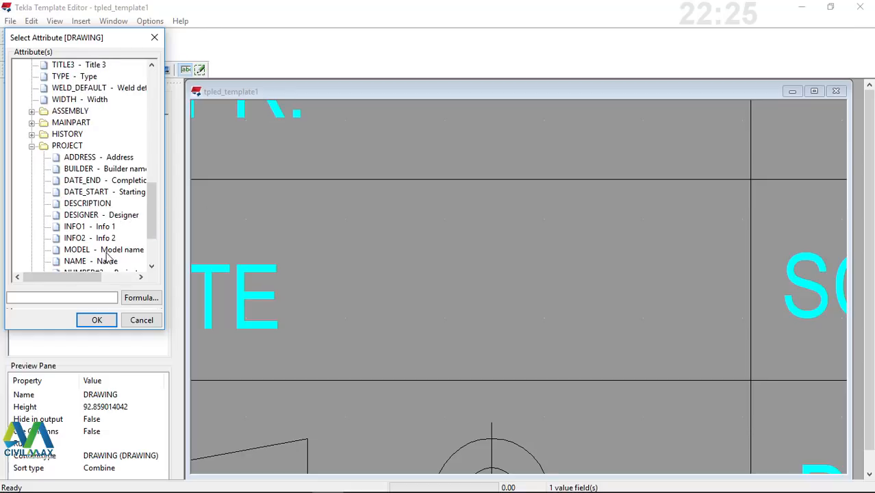
scroll(106, 259, down, 1)
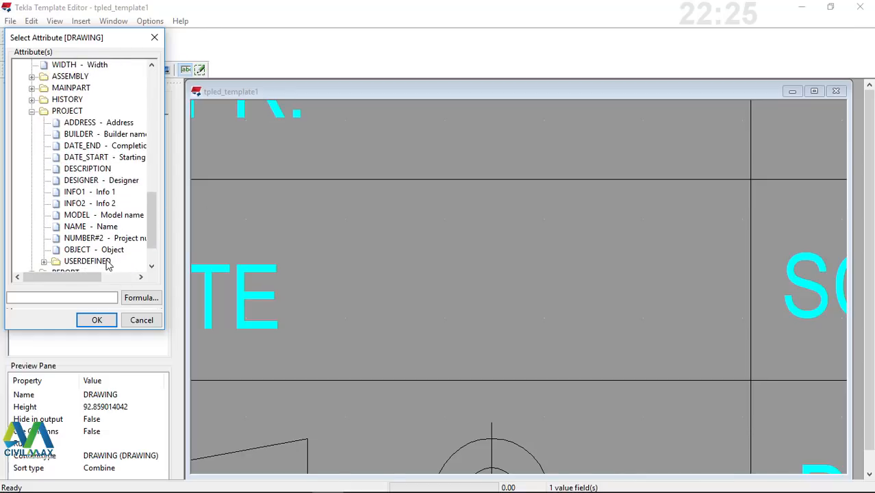
scroll(107, 202, up, 2)
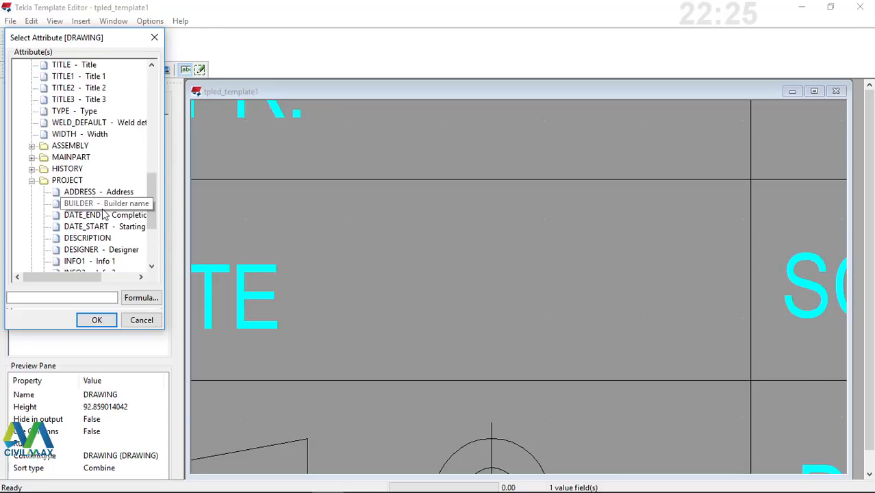
scroll(102, 218, down, 2)
scroll(104, 235, up, 1)
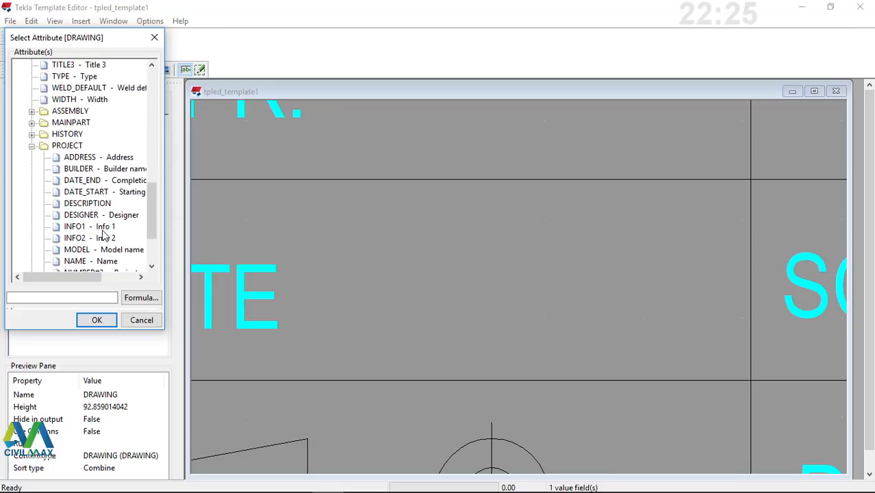
click(99, 184)
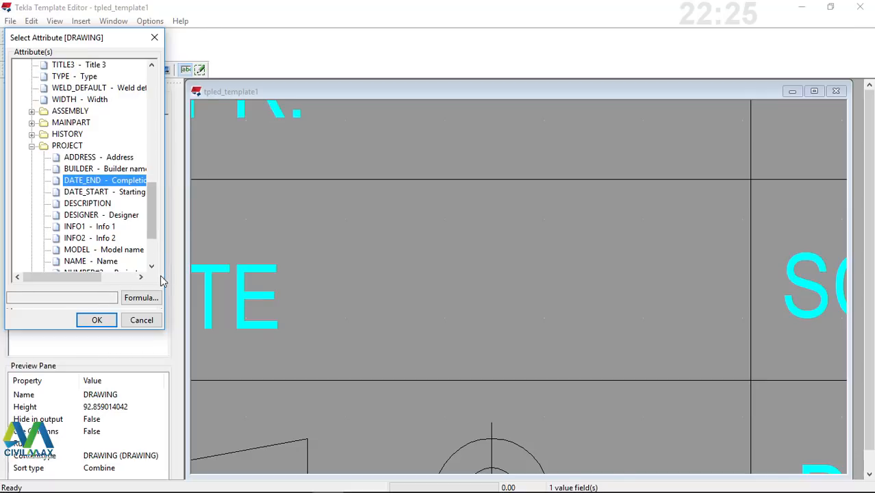
click(97, 320)
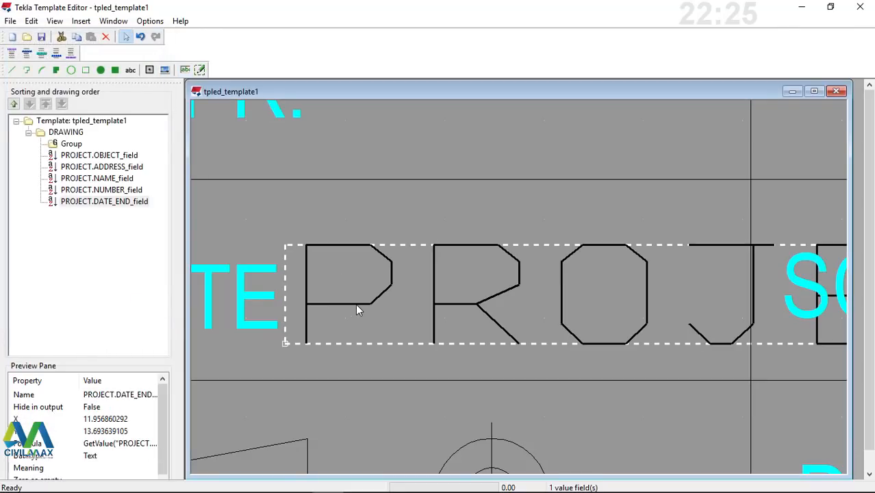
Step: Set the PROJECT.DATE_END_field value field's font to Arial at 3.5 mm and its length to 7 characters
double_click(356, 303)
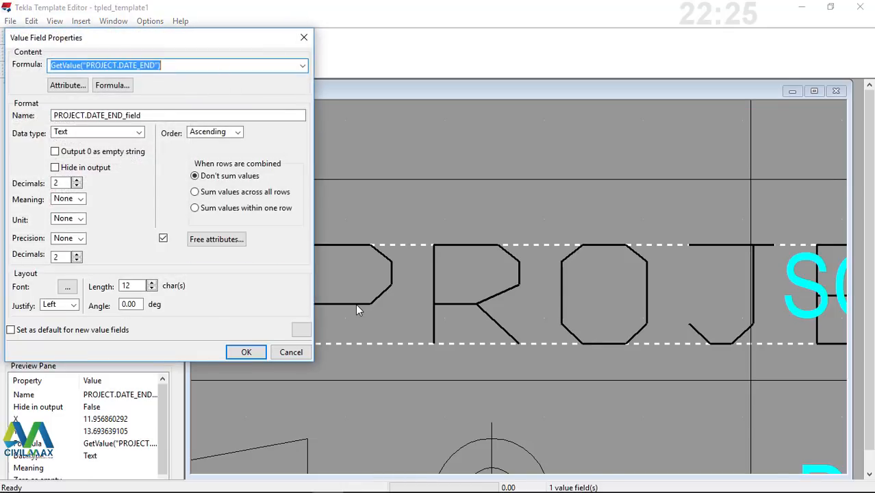
key(Delete)
click(69, 285)
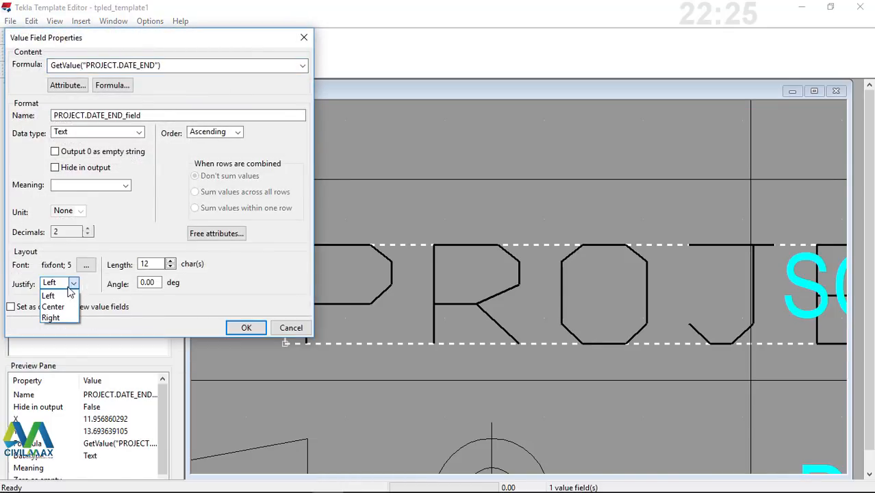
click(91, 276)
click(85, 265)
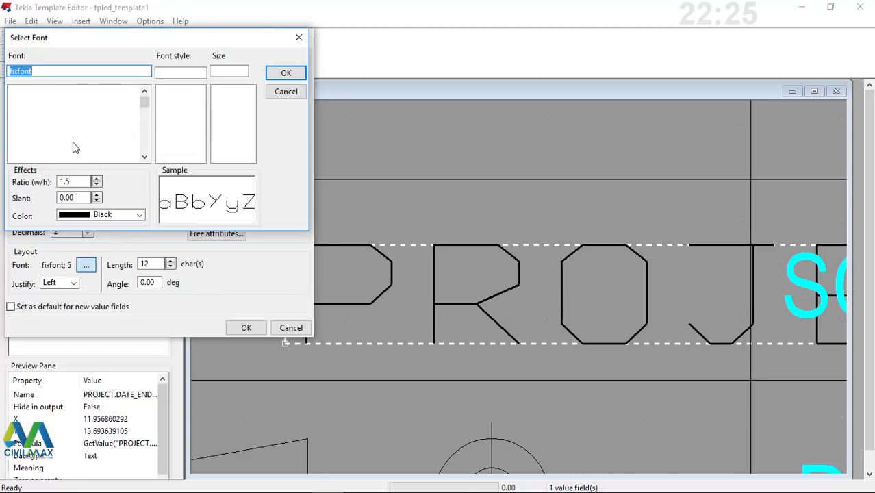
text(ar)
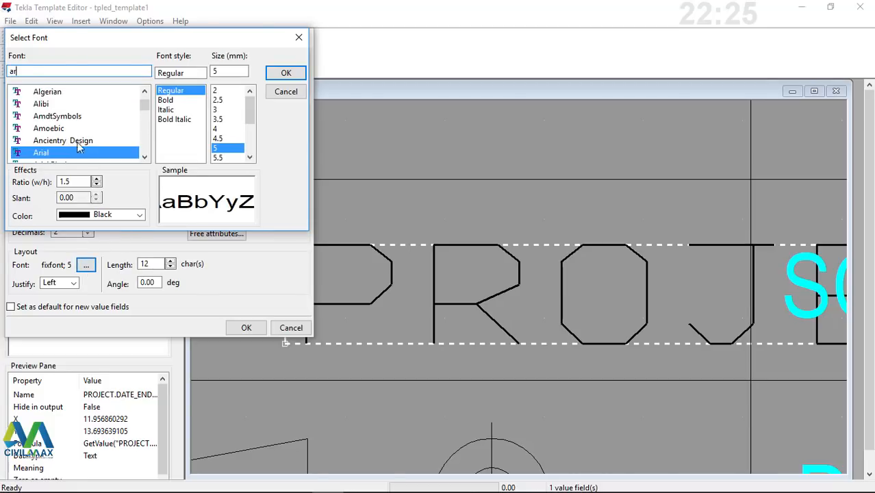
click(218, 119)
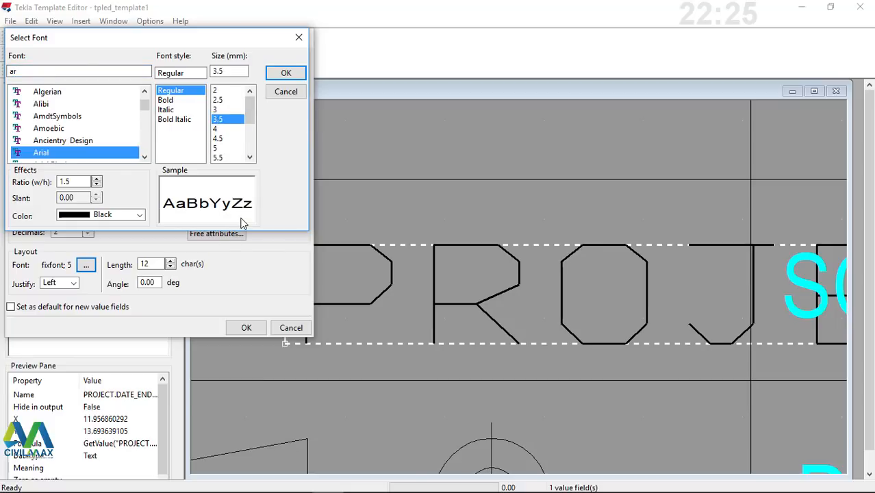
click(284, 74)
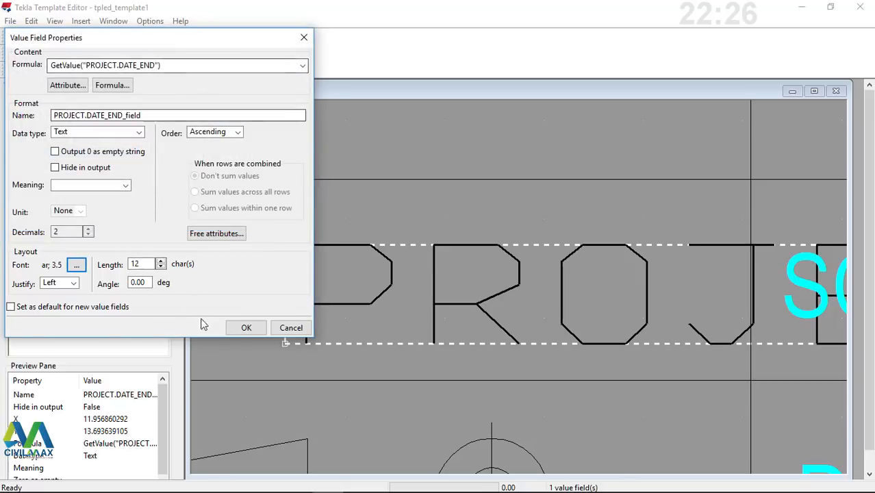
click(161, 267)
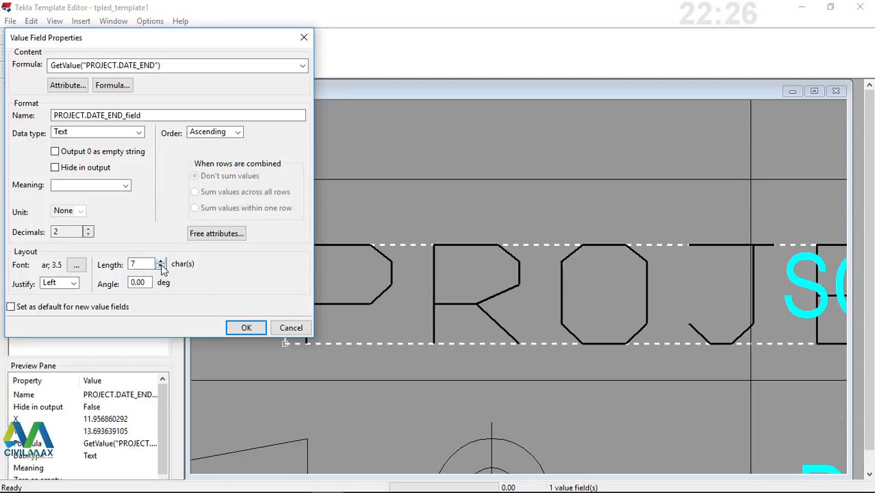
click(246, 327)
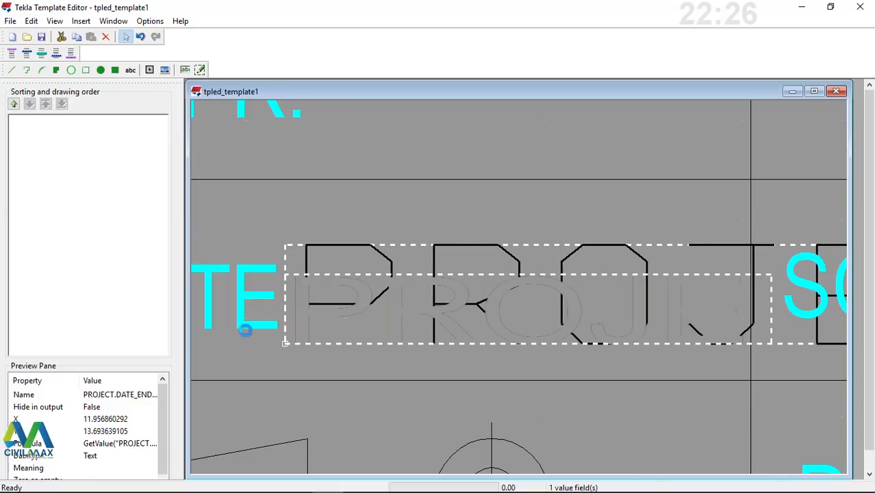
Step: Shorten the PROJECT.DATE_END_field value field to about 4 characters and shift it slightly clear of the DATE label
scroll(532, 276, down, 2)
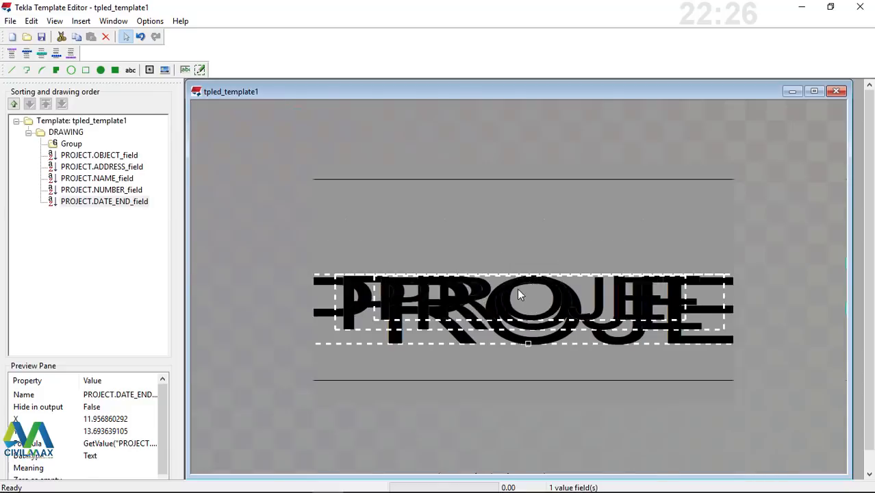
scroll(521, 286, down, 3)
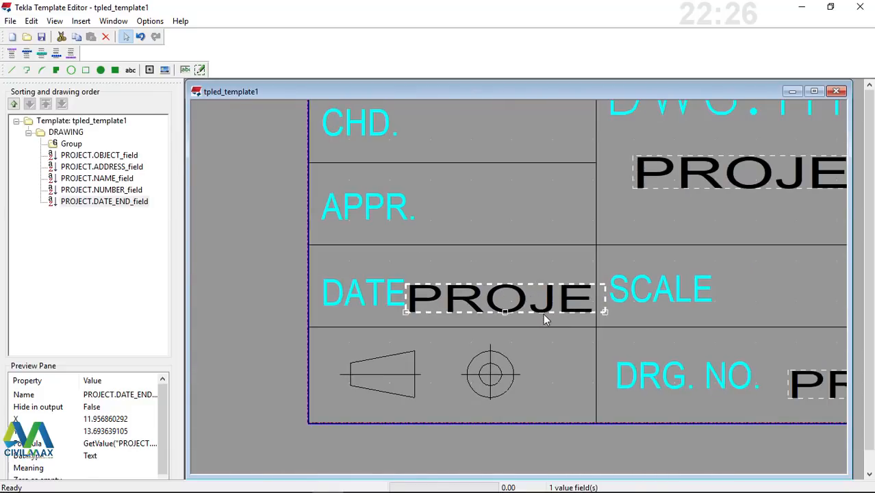
scroll(528, 307, up, 5)
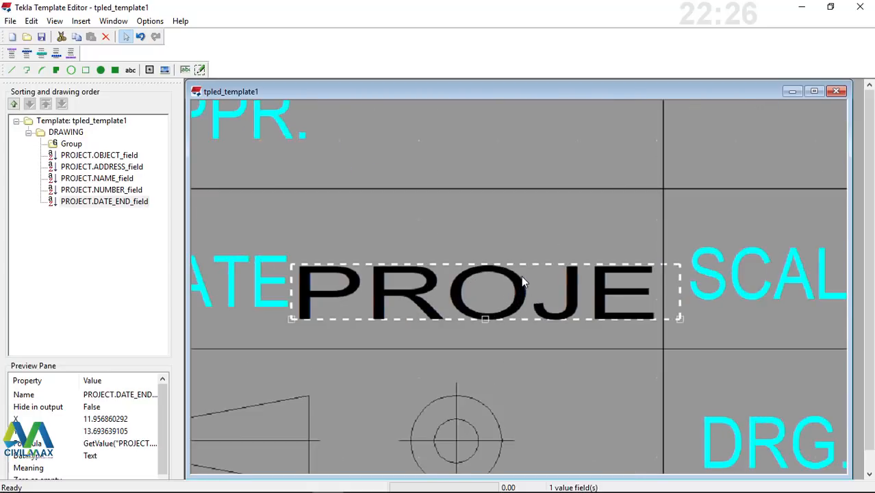
double_click(518, 278)
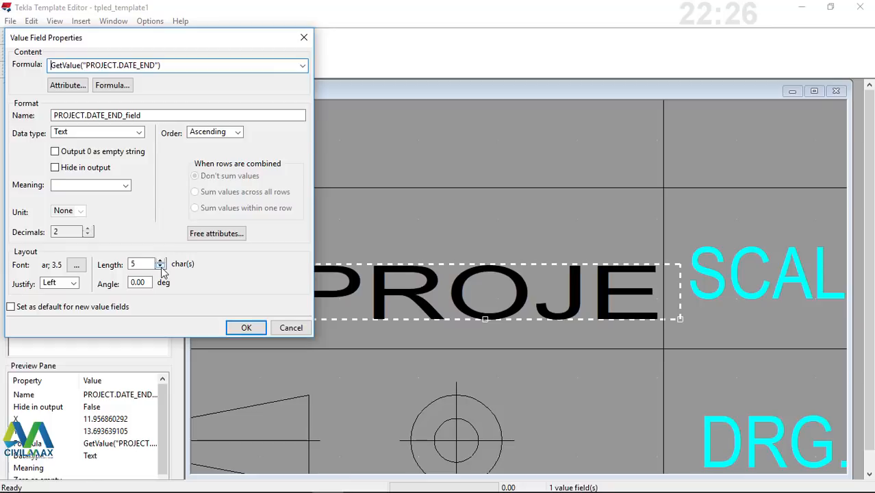
click(160, 268)
click(251, 329)
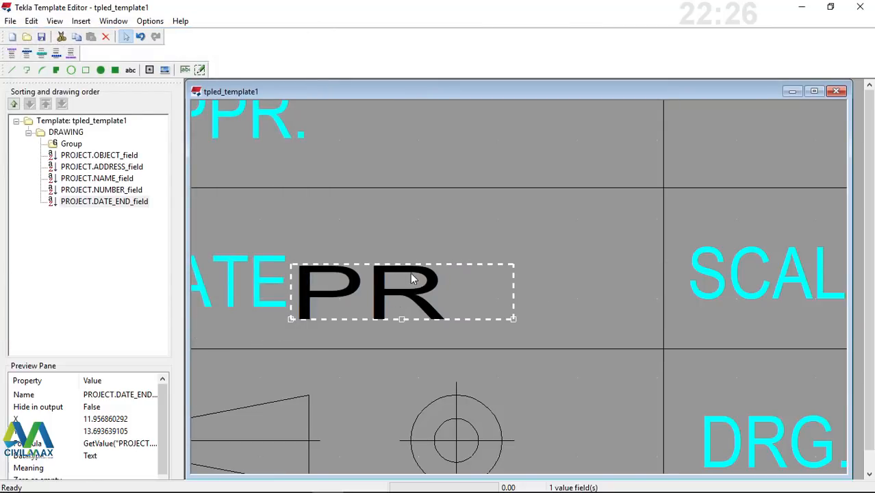
drag(413, 274, 422, 257)
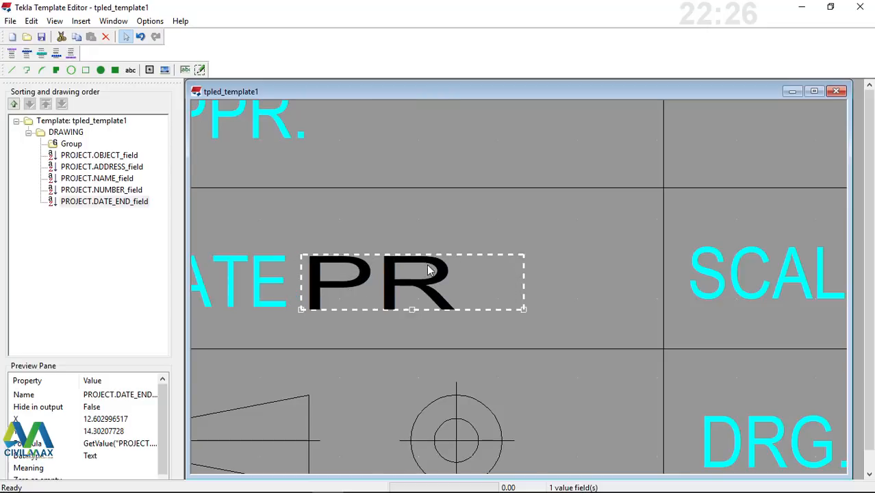
Step: Add a value field linked to the drawing's SCALE1 (Scale 1) attribute beside the SCALE label
scroll(305, 280, down, 4)
scroll(379, 278, up, 5)
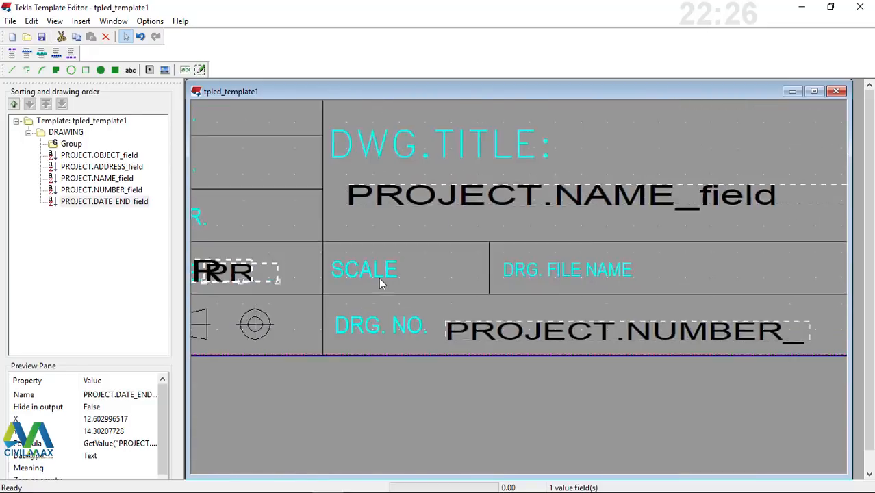
click(186, 70)
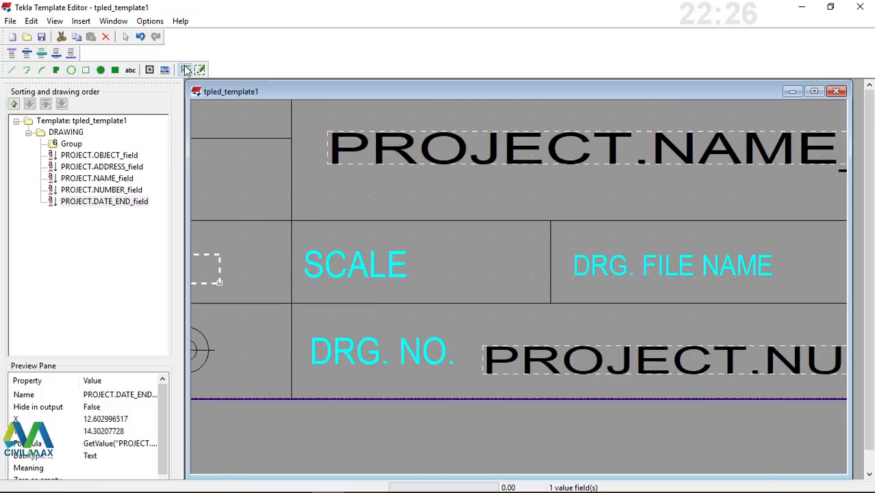
click(187, 70)
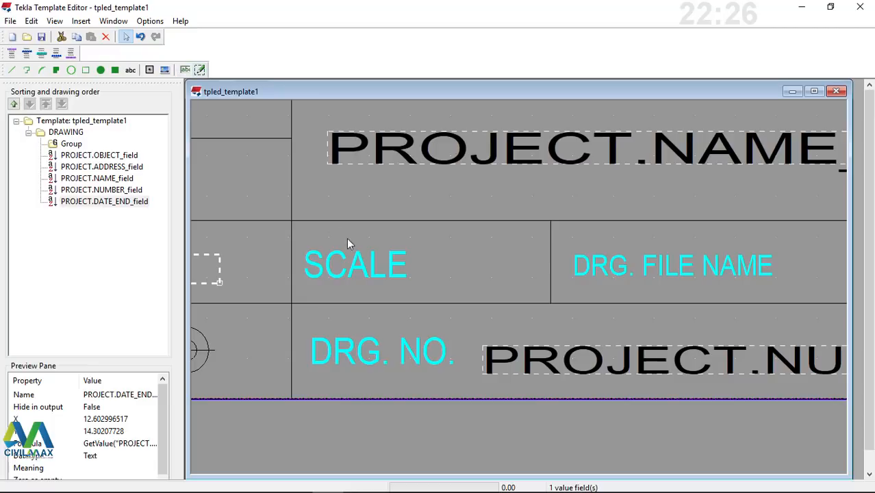
scroll(447, 299, down, 2)
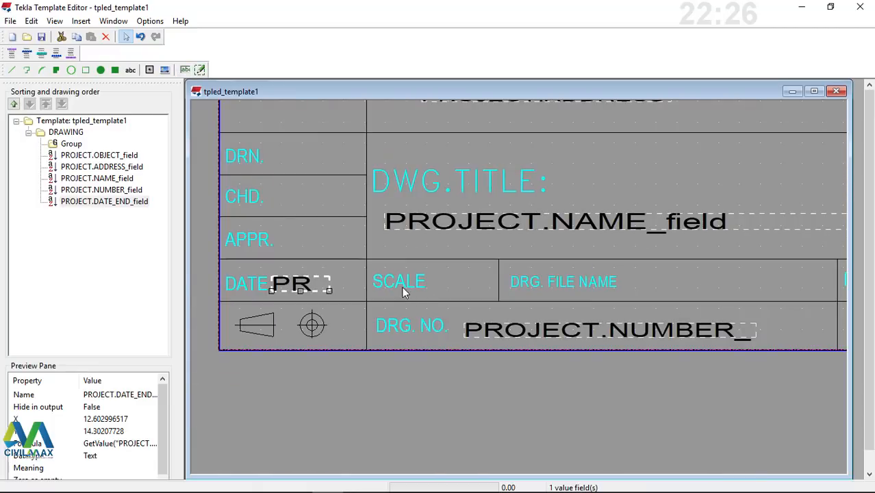
scroll(401, 286, up, 2)
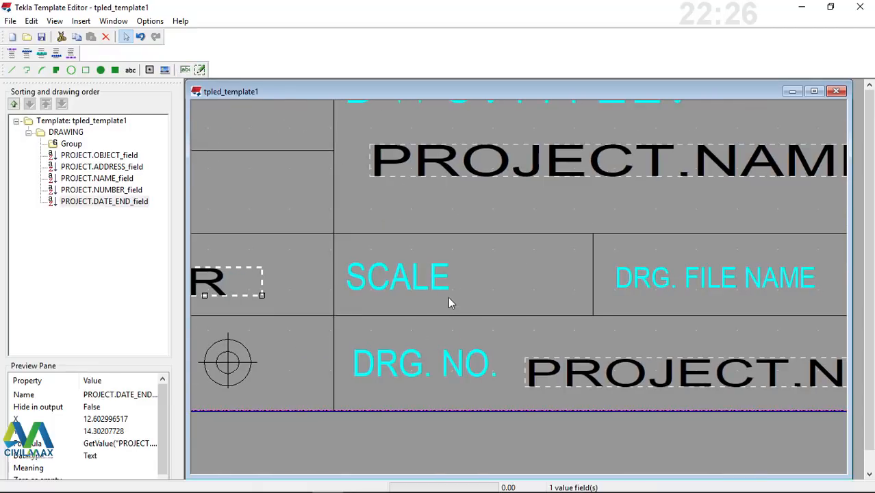
click(185, 70)
click(441, 296)
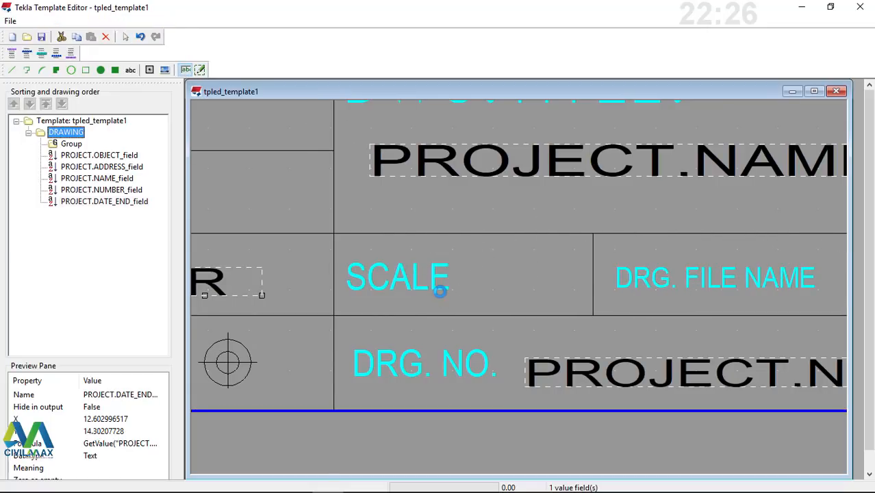
drag(153, 113, 154, 233)
click(32, 215)
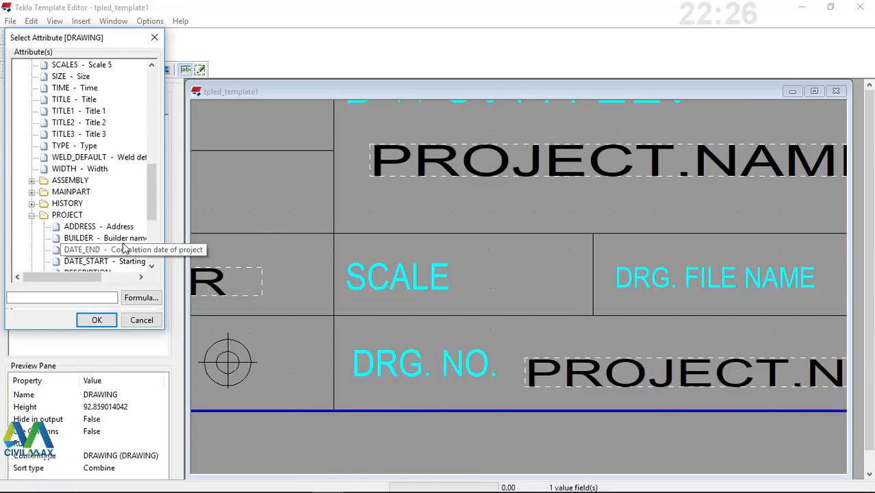
scroll(96, 238, down, 2)
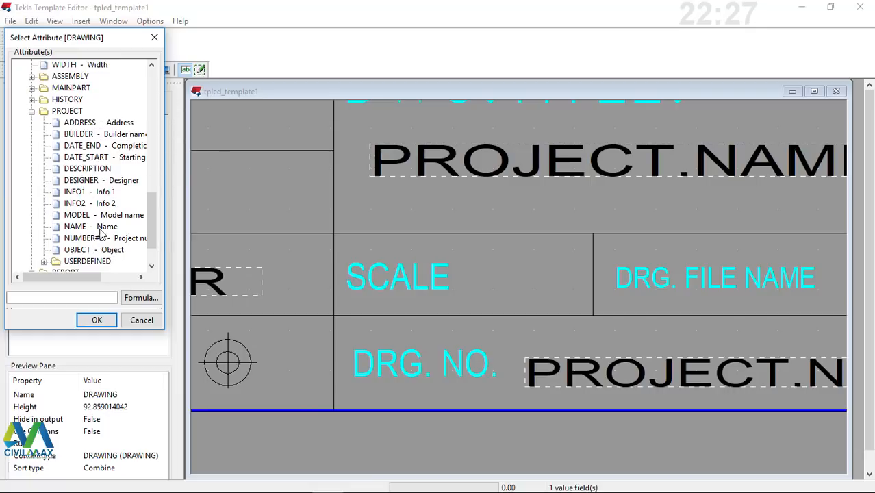
scroll(101, 156, up, 4)
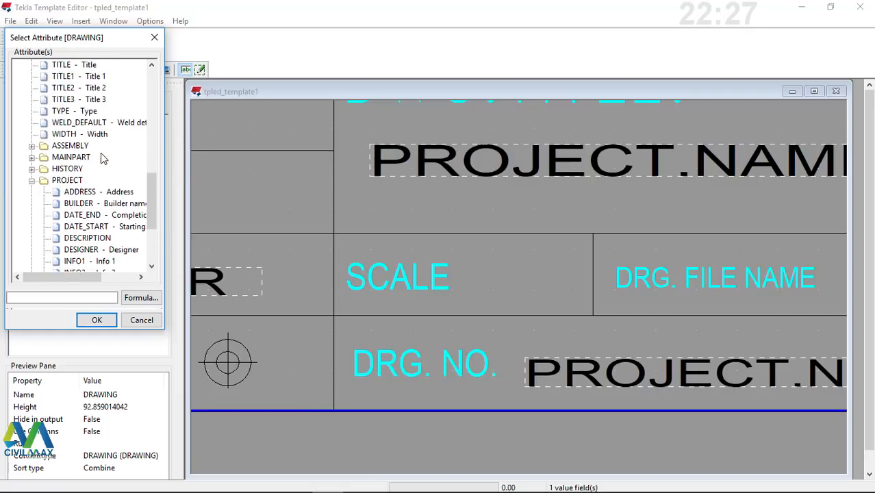
scroll(102, 152, up, 2)
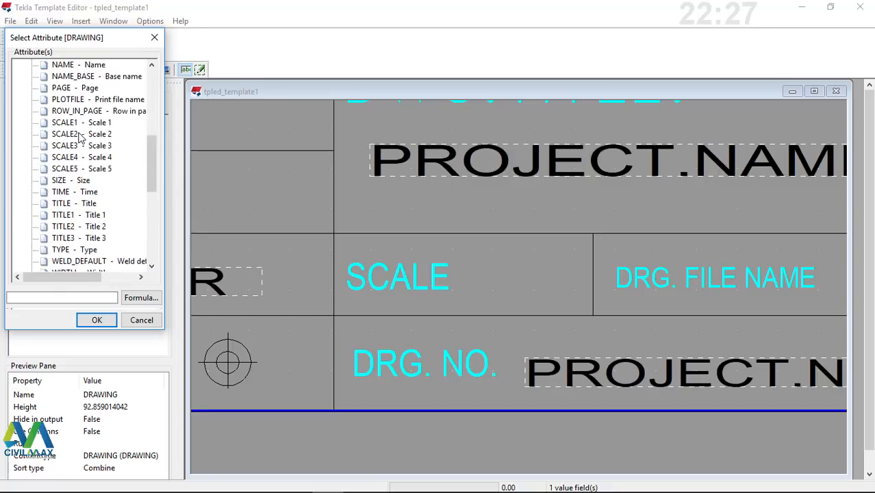
click(78, 123)
scroll(89, 144, up, 2)
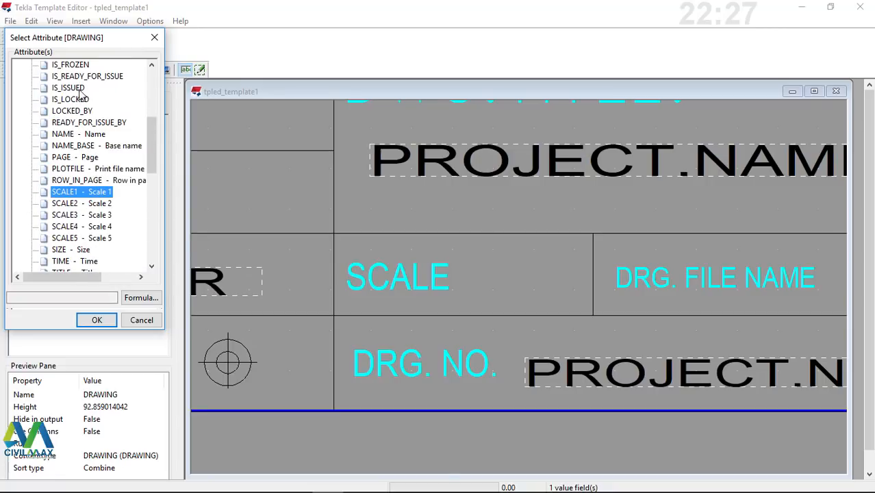
click(98, 320)
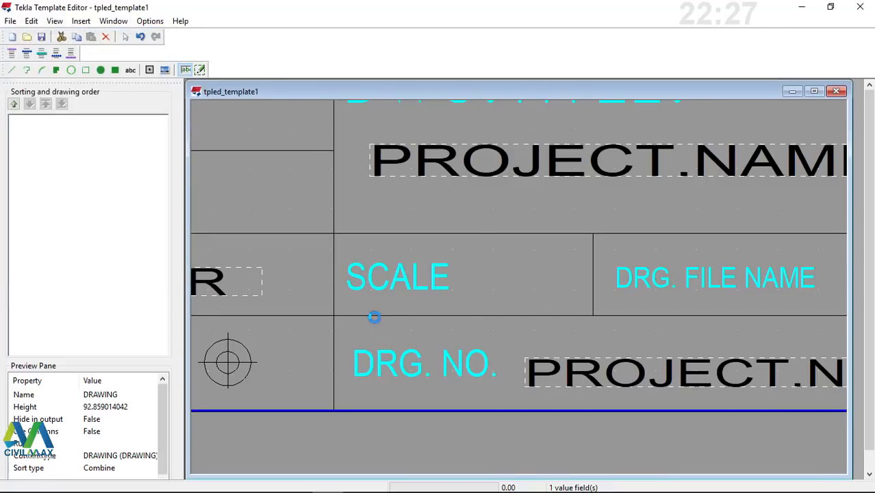
Step: Set the SCALE1_field value field's font to Arial, Regular, at 3.5 mm
double_click(480, 288)
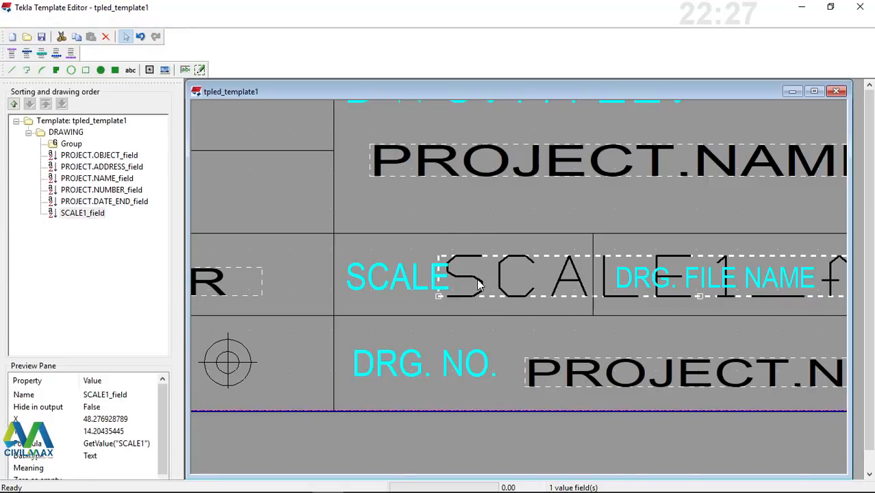
click(73, 284)
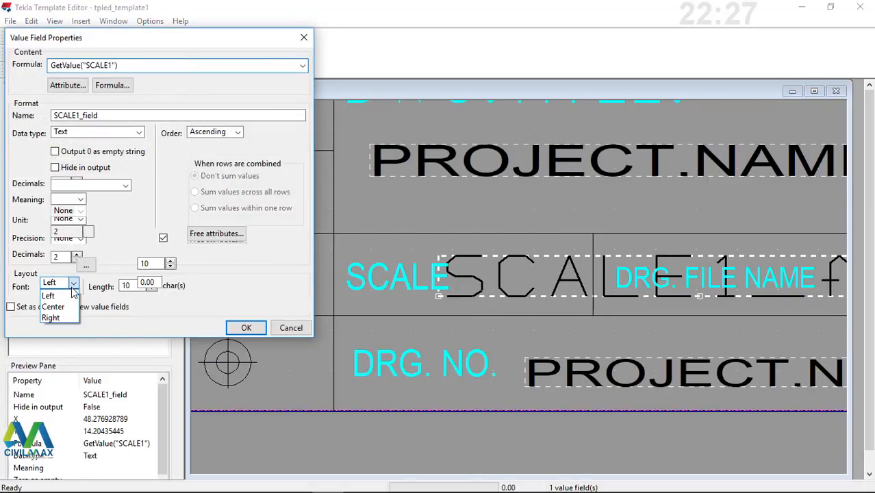
click(88, 271)
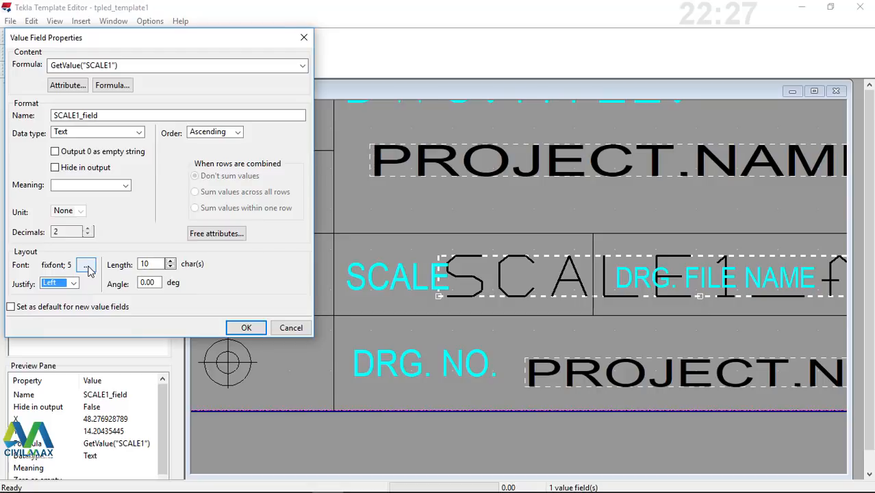
click(92, 269)
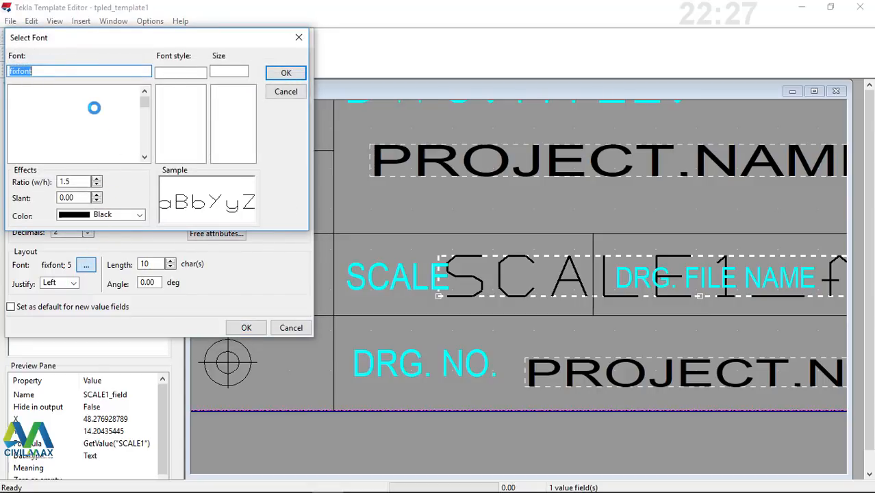
text(a)
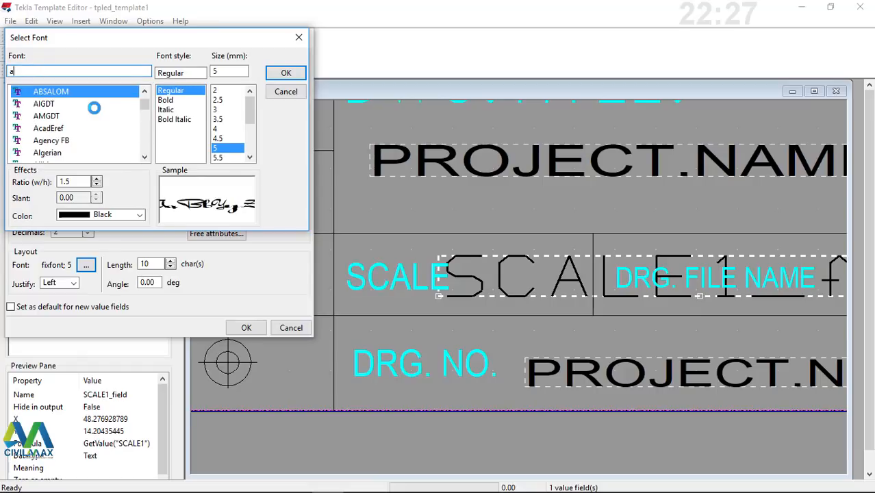
text(r)
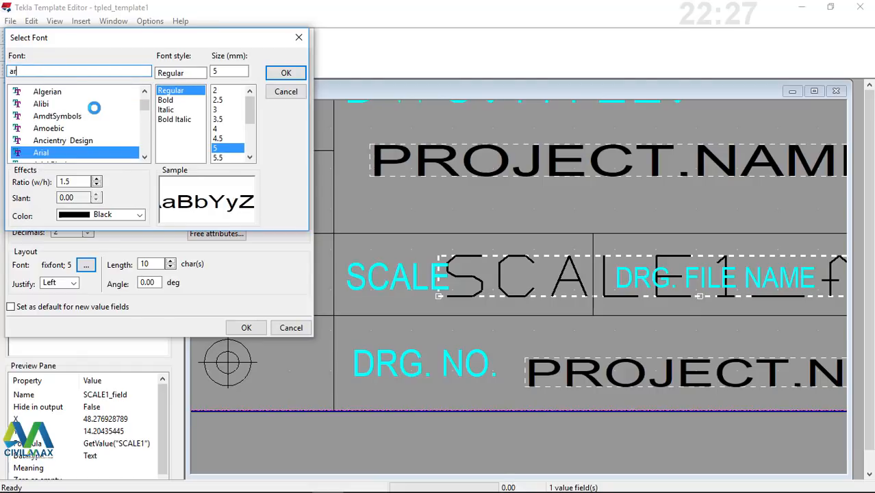
click(218, 119)
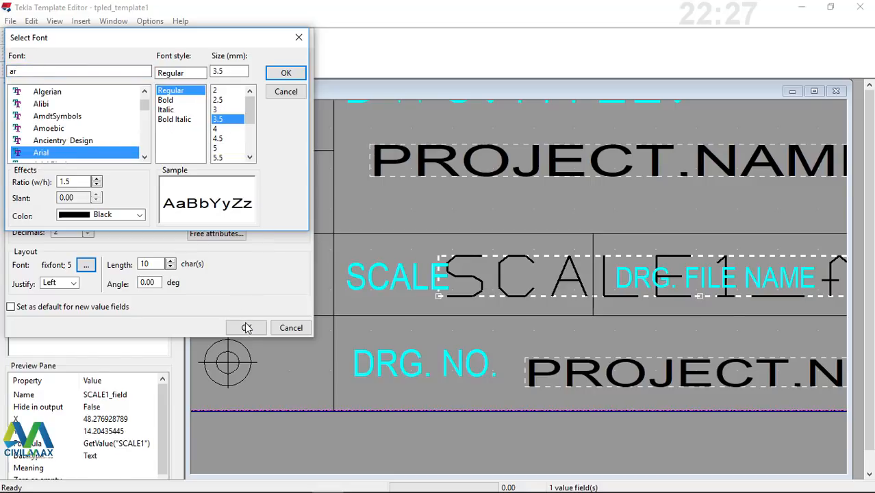
click(286, 73)
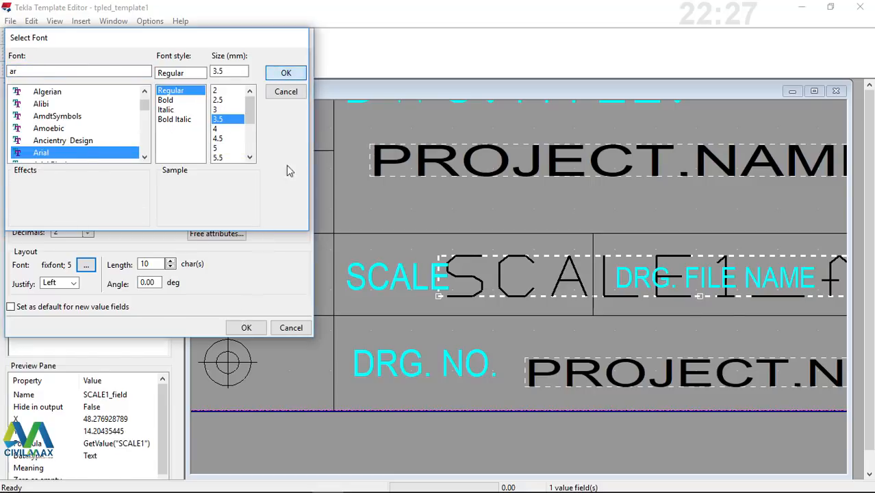
click(247, 328)
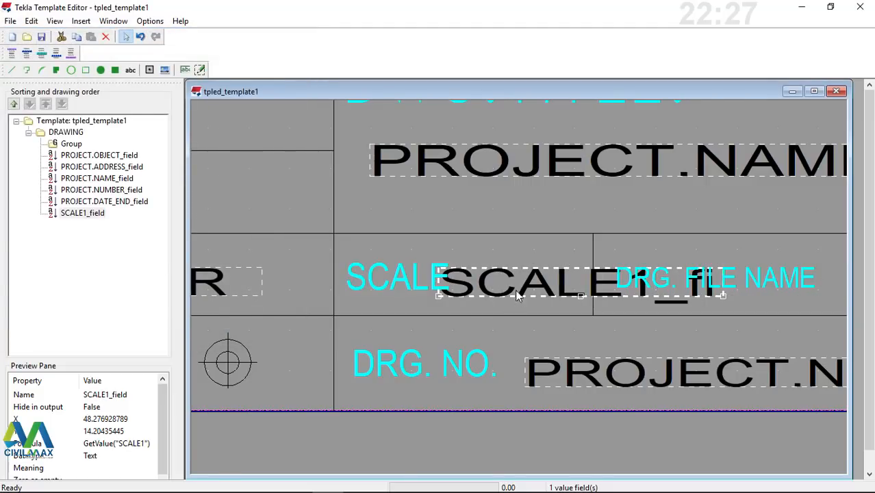
Step: Set the SCALE1_field value field's length to 3 characters and move it clear of the SCALE label
double_click(498, 290)
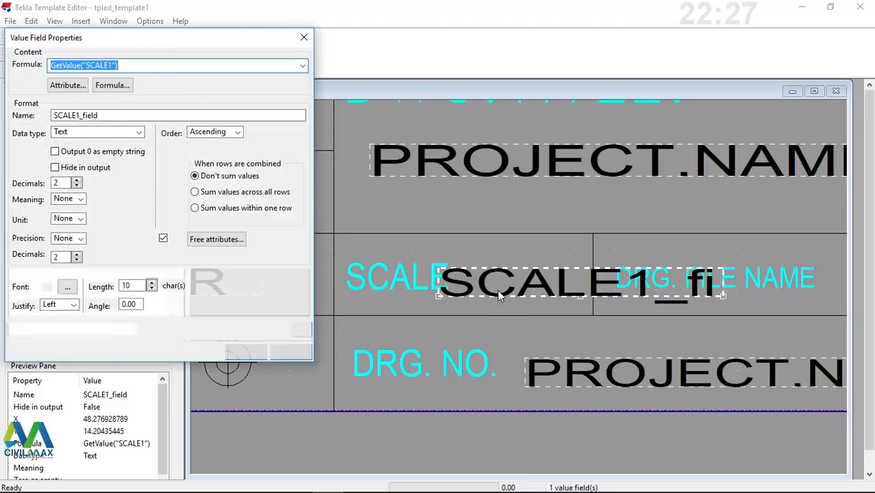
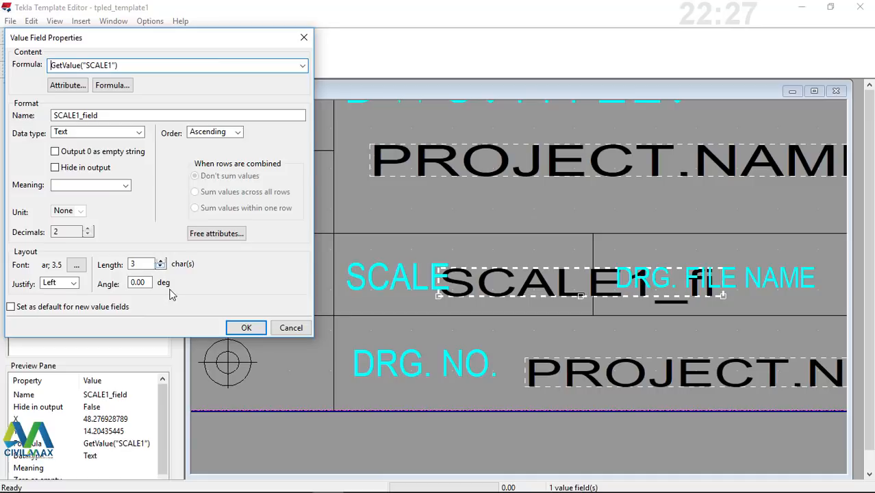
click(243, 327)
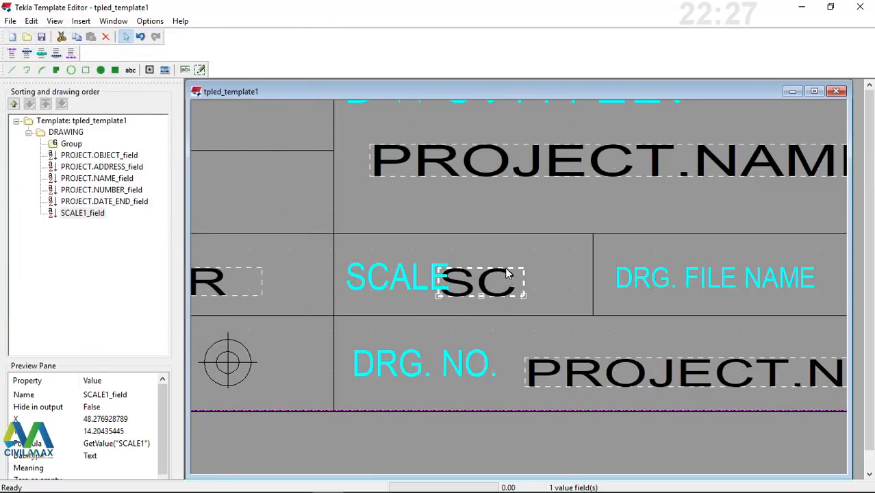
drag(505, 267, 533, 261)
Step: Shift the PROJECT.DATE_END_field value field slightly further away from the DATE label within its cell
scroll(520, 313, down, 5)
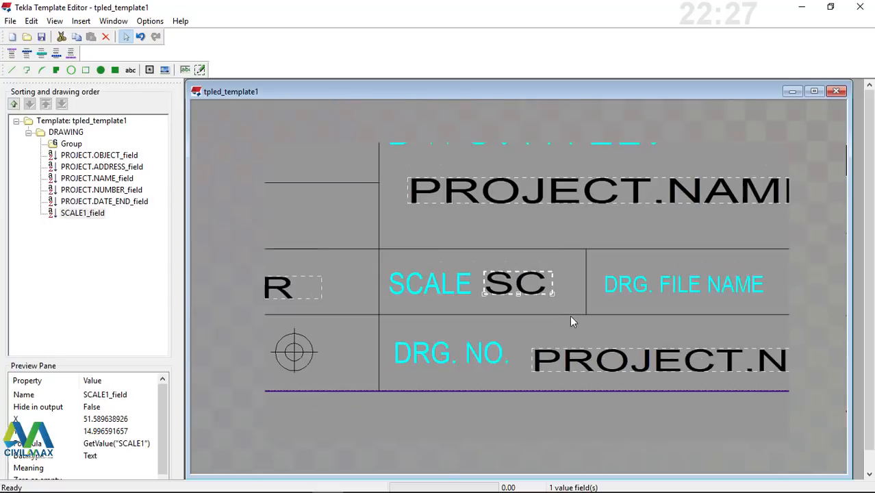
scroll(430, 296, up, 2)
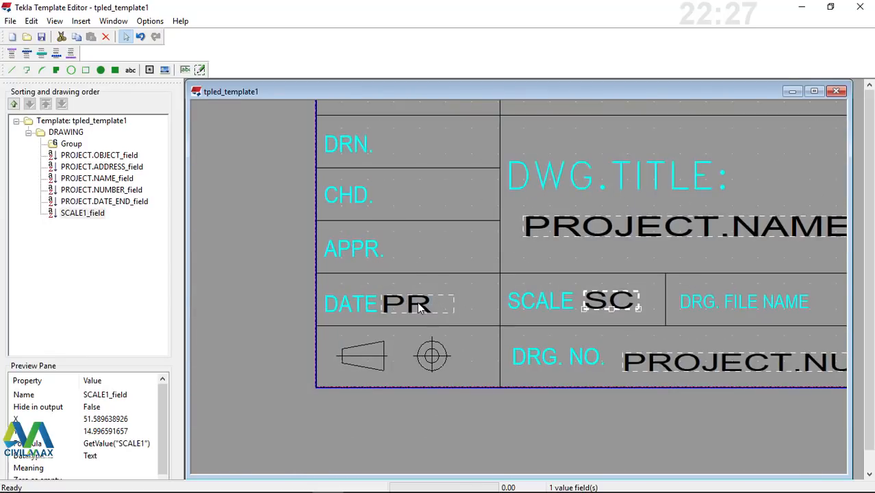
click(420, 300)
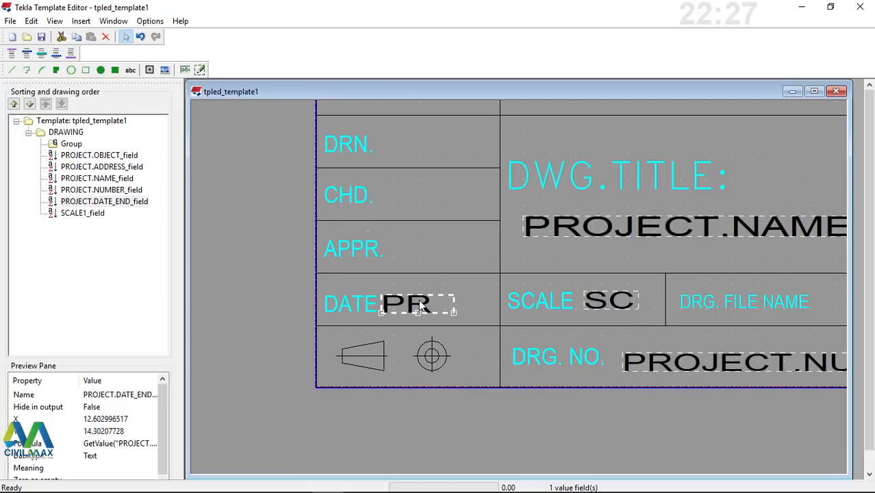
drag(424, 301, 422, 307)
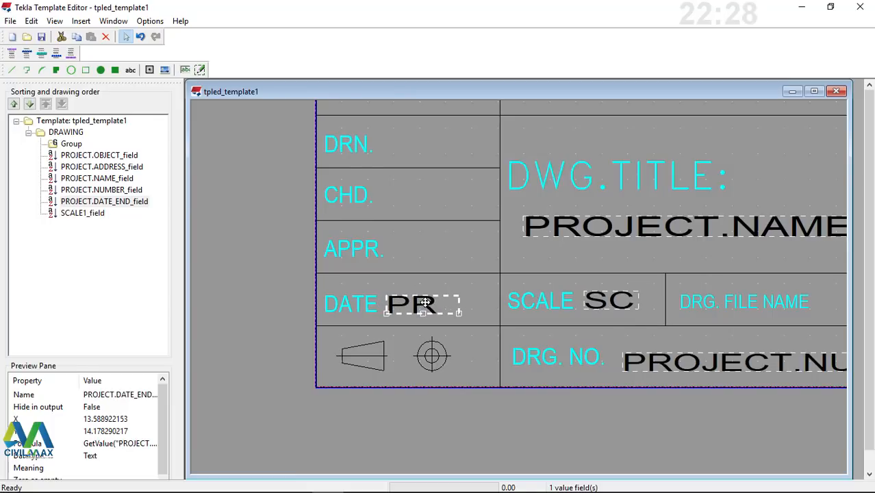
key(Right)
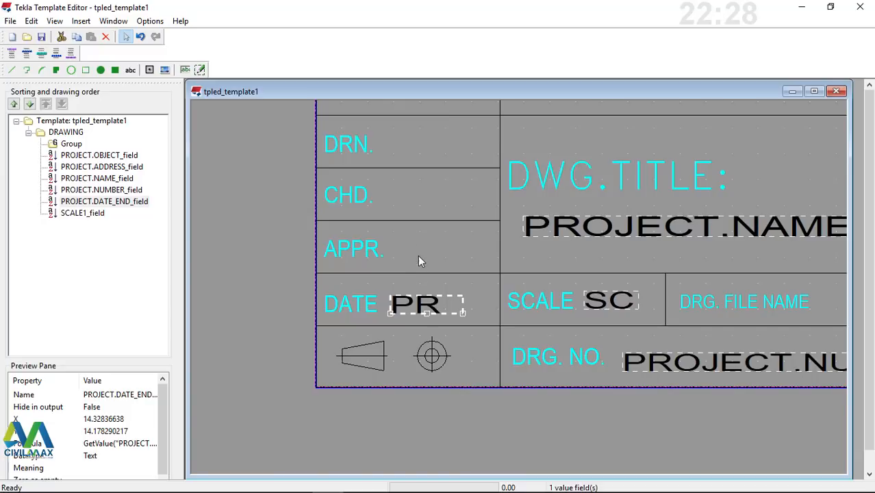
Step: Add a value field linked to the drawing's USERDEFINED.DR_DRAWN_BY attribute beside the DRN. label
click(185, 71)
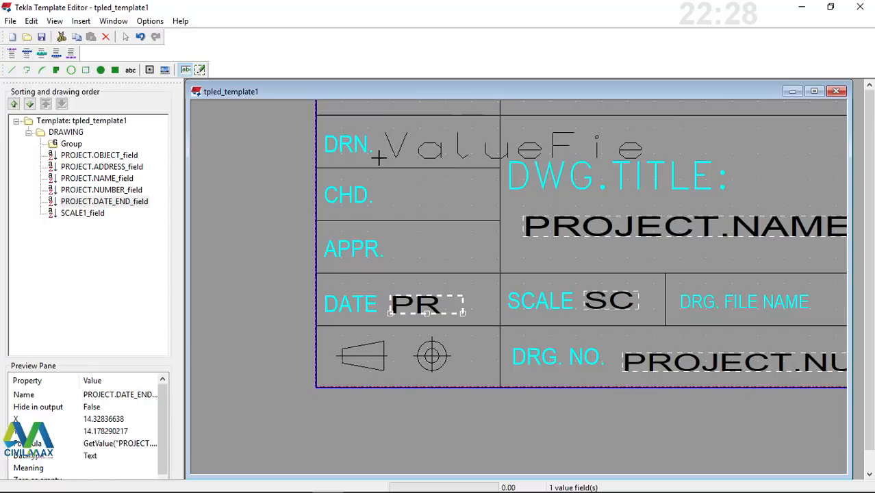
click(379, 157)
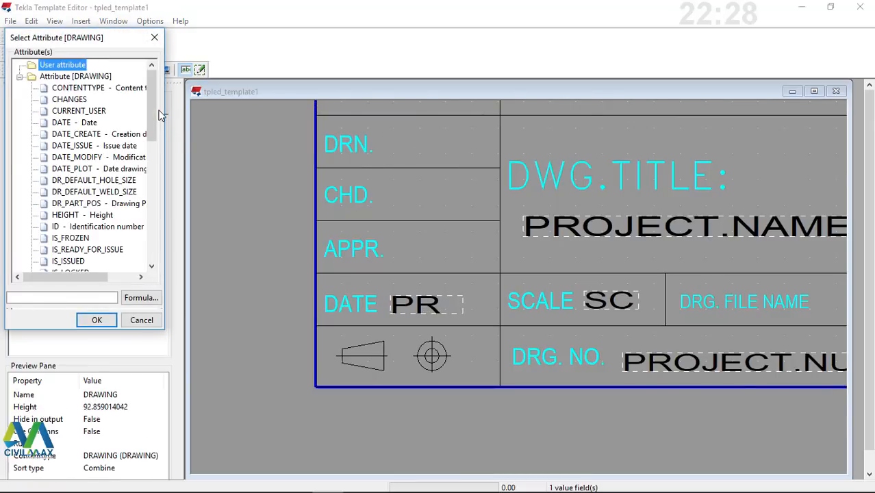
drag(154, 101, 151, 227)
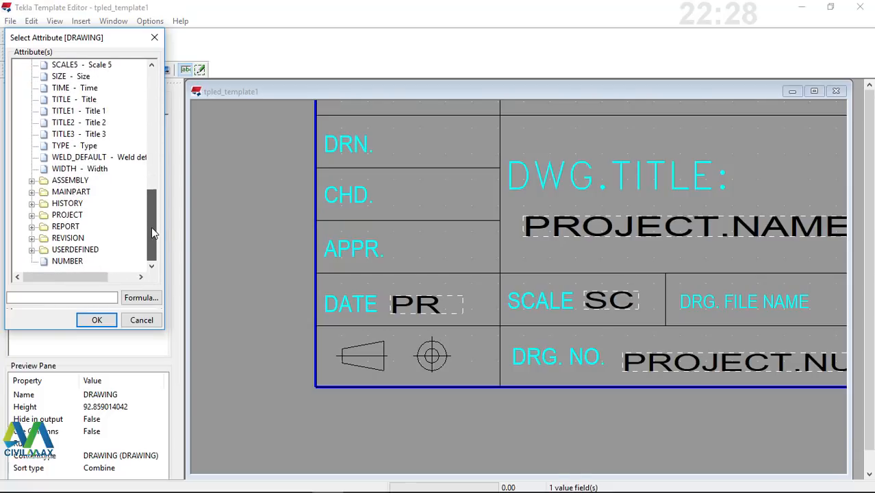
click(31, 215)
scroll(115, 202, down, 4)
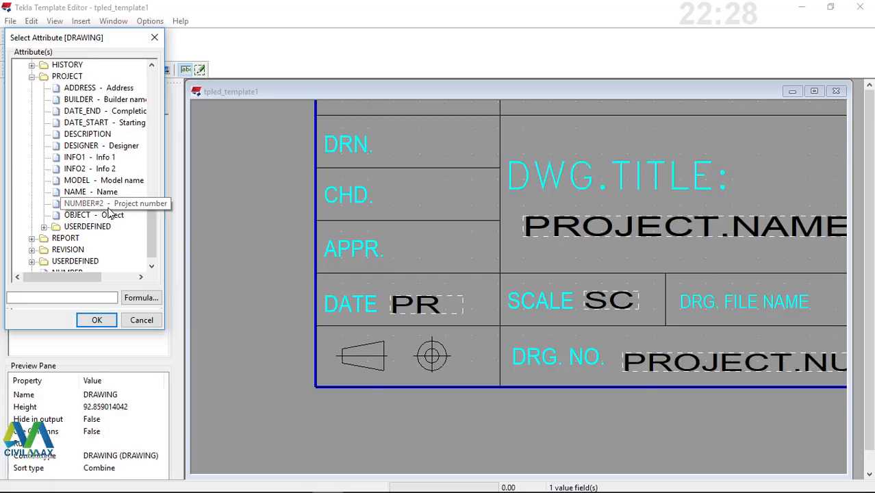
scroll(115, 185, down, 1)
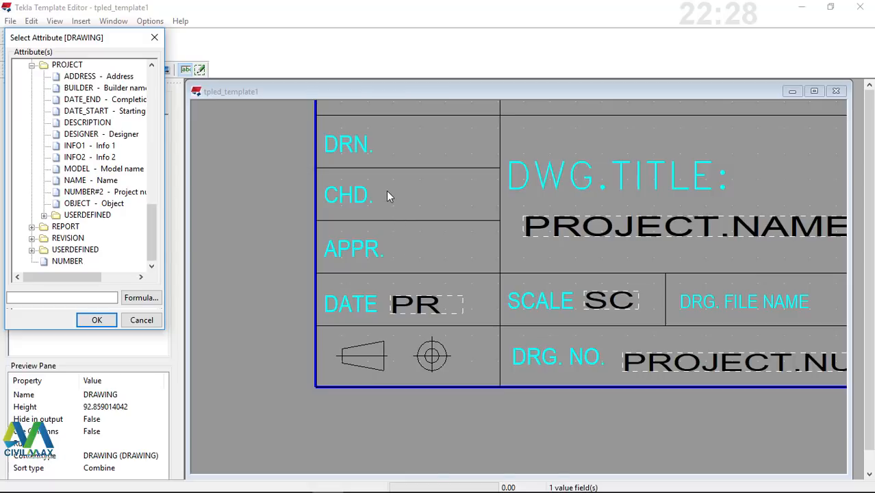
click(32, 251)
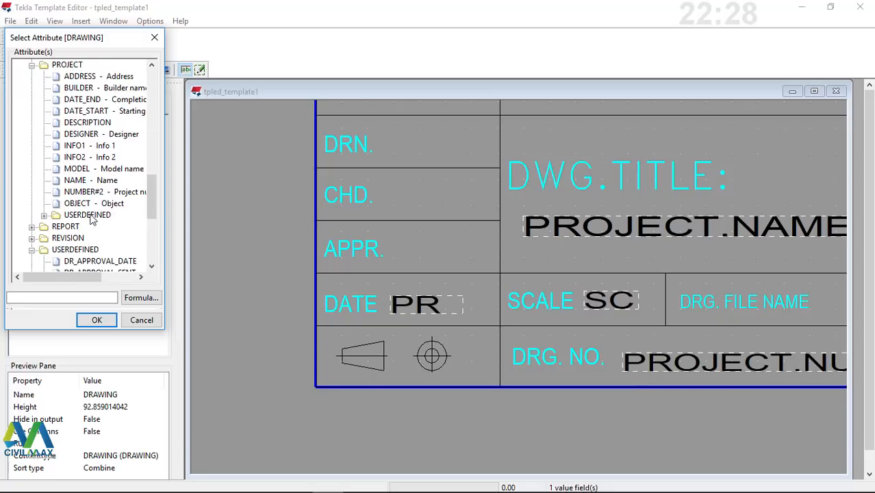
scroll(125, 215, down, 2)
scroll(130, 217, down, 1)
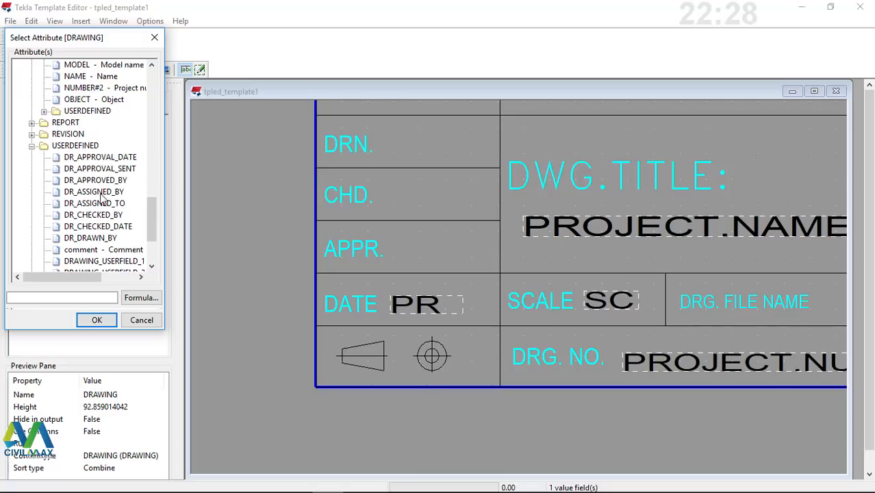
click(100, 240)
click(96, 321)
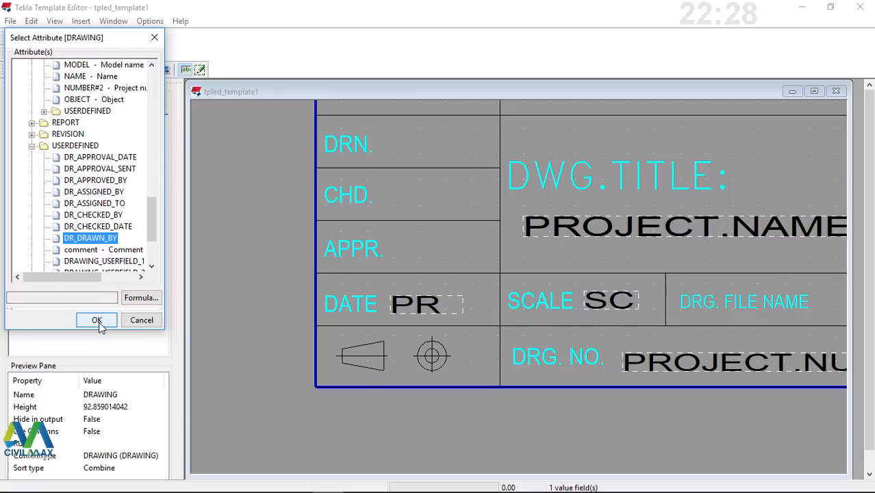
Step: Set the USERDEFINED.DR_DRAWN_BY_field value field's font to Arial, Regular, at 3.5 mm
double_click(433, 152)
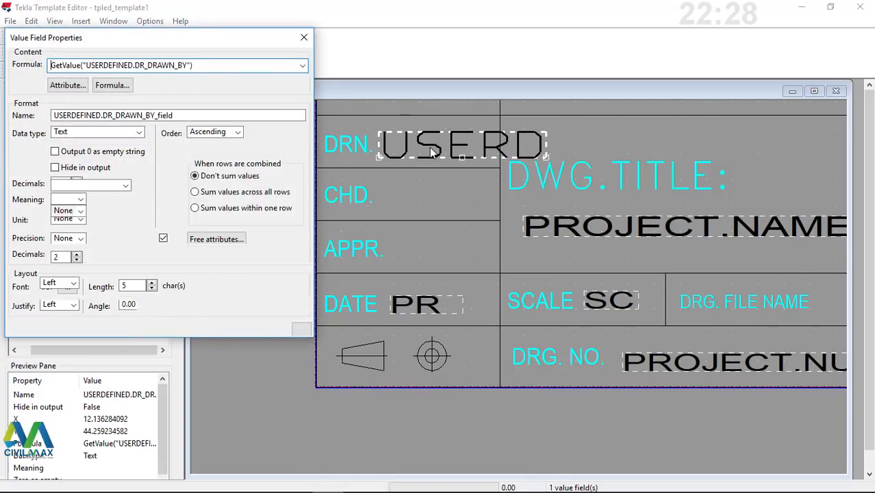
click(85, 267)
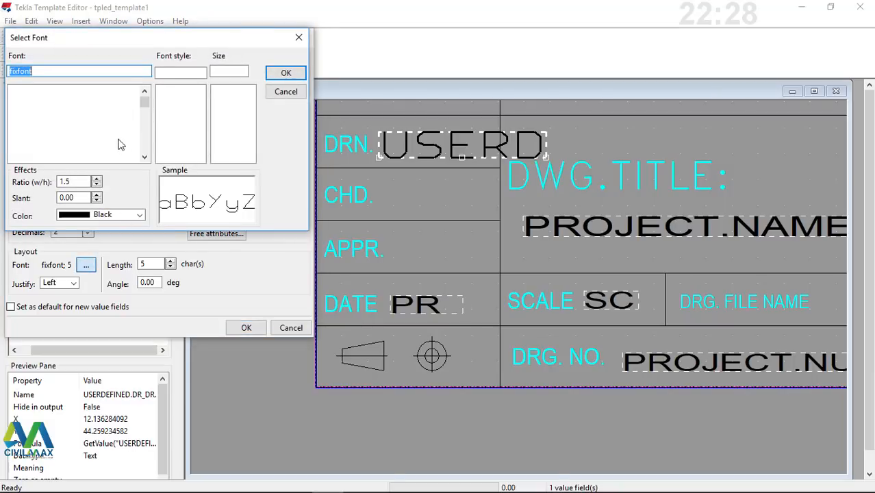
text(ar)
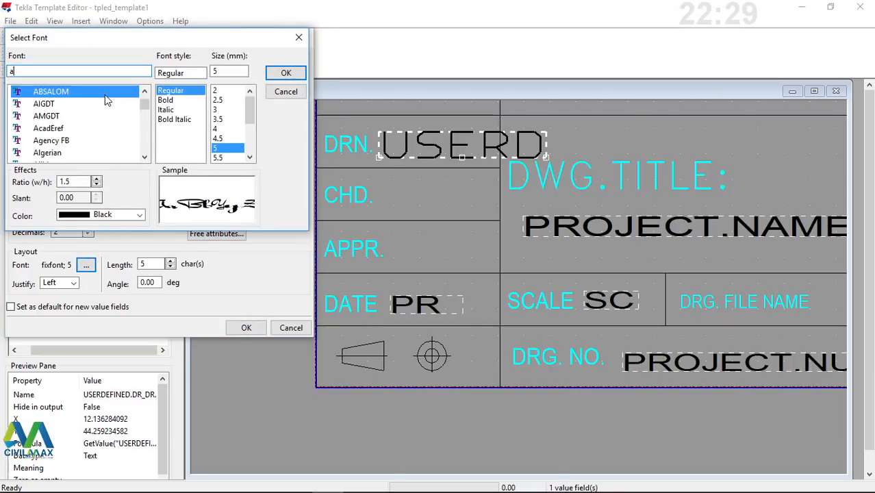
click(219, 120)
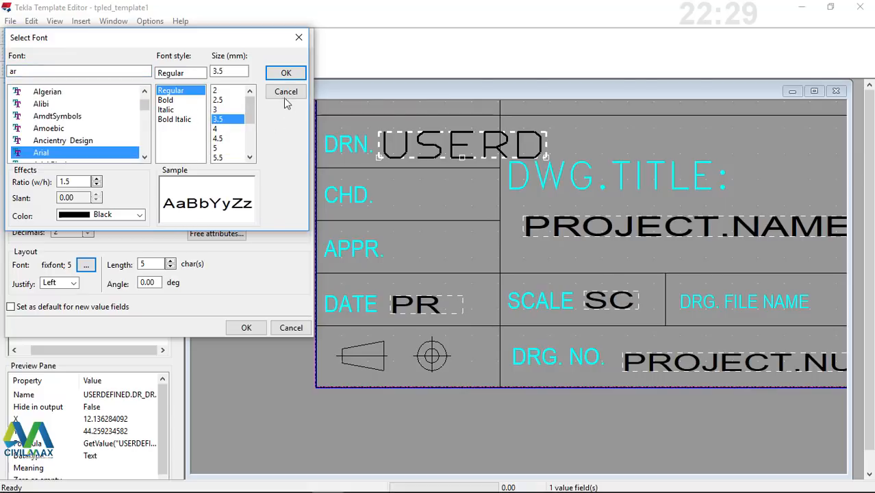
click(285, 73)
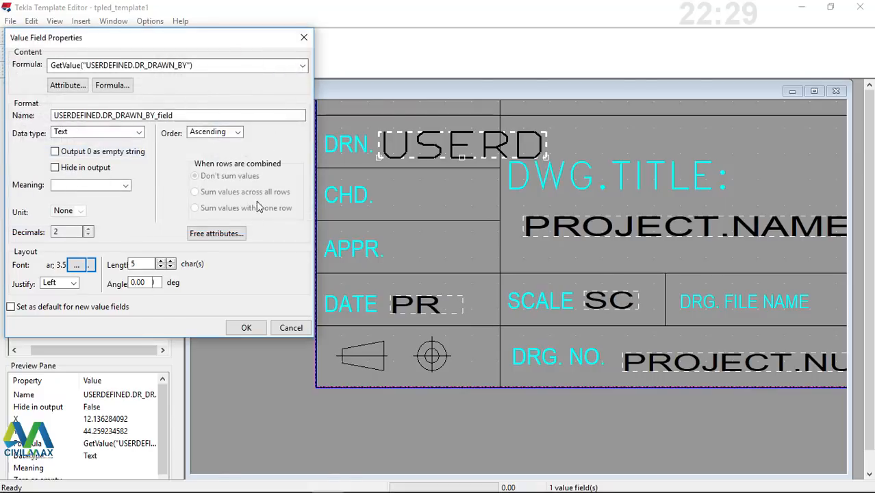
Step: Set the USERDEFINED.DR_DRAWN_BY_field value field's length to 2 characters and move it clear of the DRN. label, level with it
click(161, 268)
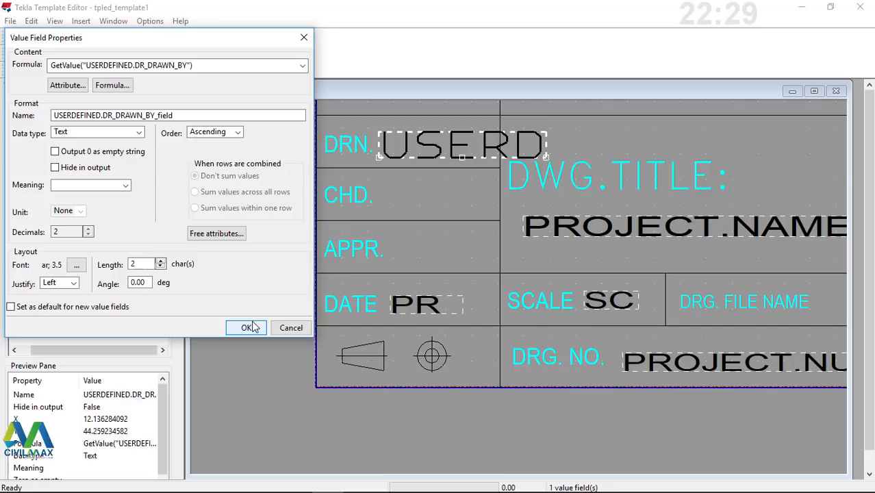
click(245, 329)
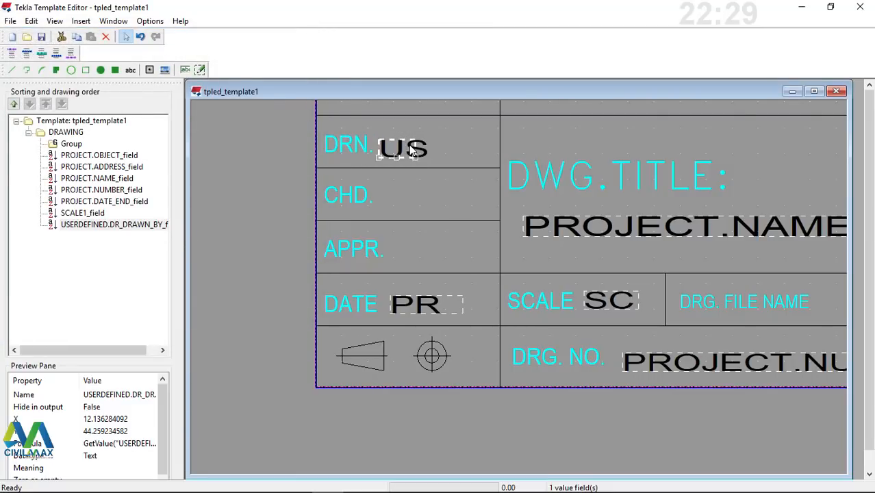
drag(413, 147, 425, 130)
scroll(413, 130, up, 3)
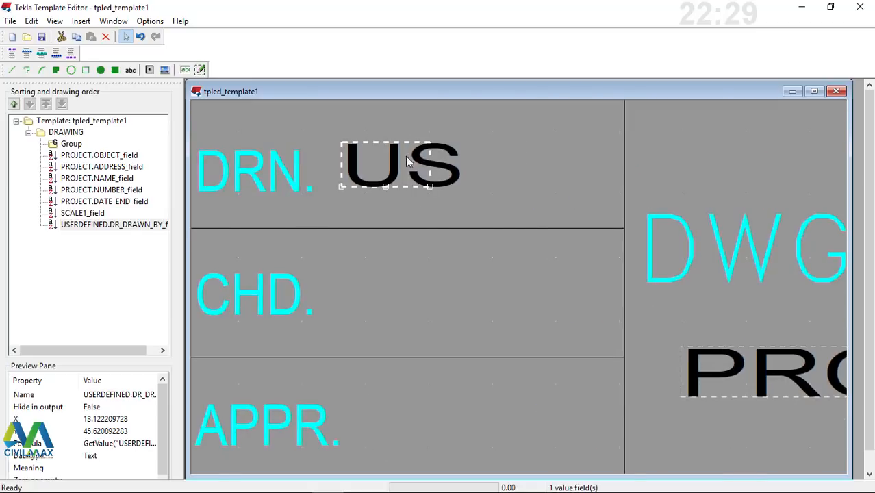
drag(405, 160, 406, 168)
Step: Add a value field linked to the drawing's USERDEFINED.DR_CHECKED_BY attribute beside the CHD. label
scroll(489, 176, down, 4)
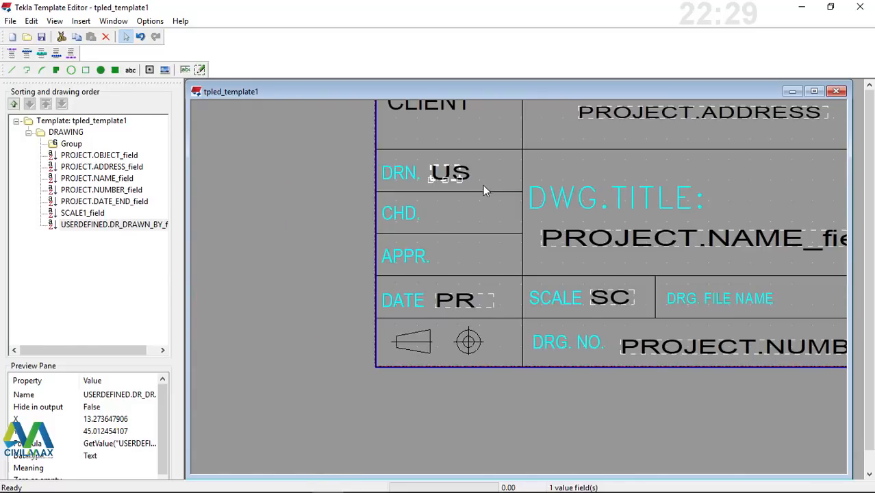
scroll(483, 181, up, 2)
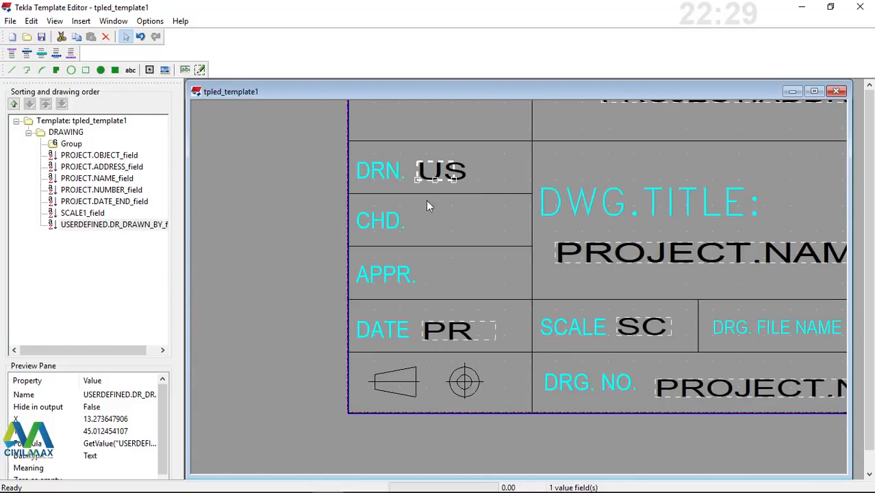
click(185, 70)
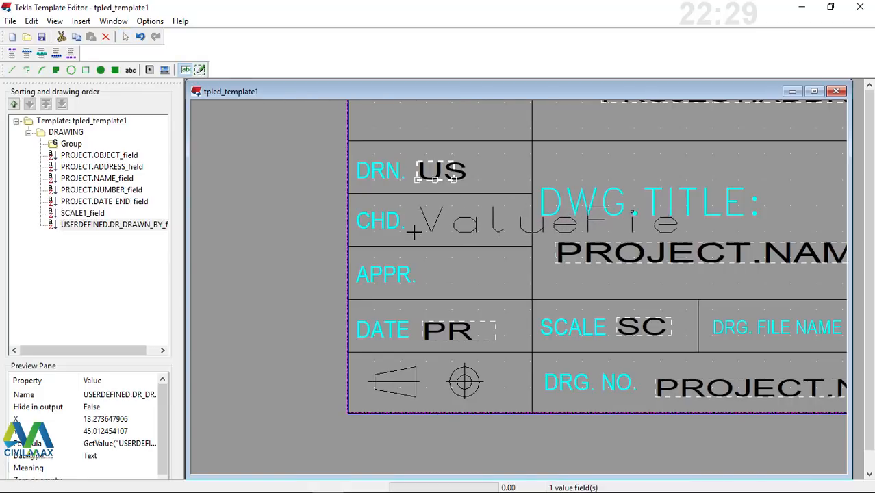
click(412, 232)
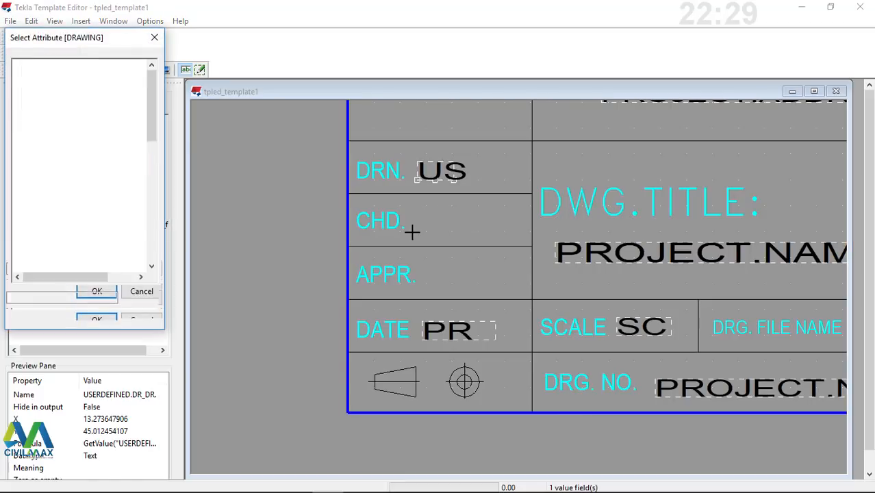
drag(149, 127, 151, 248)
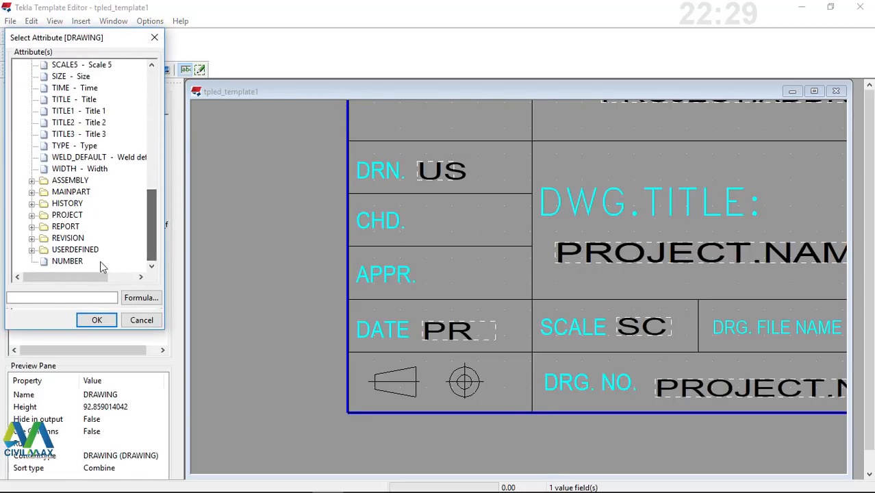
click(32, 251)
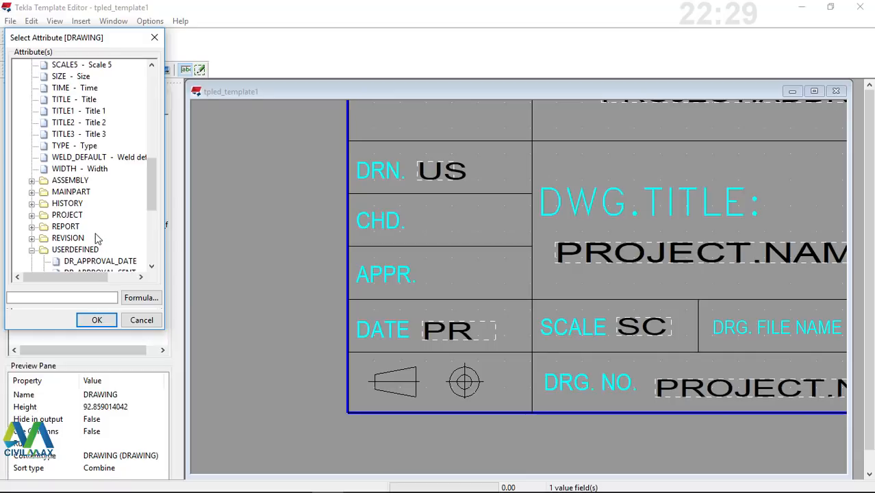
scroll(96, 236, down, 2)
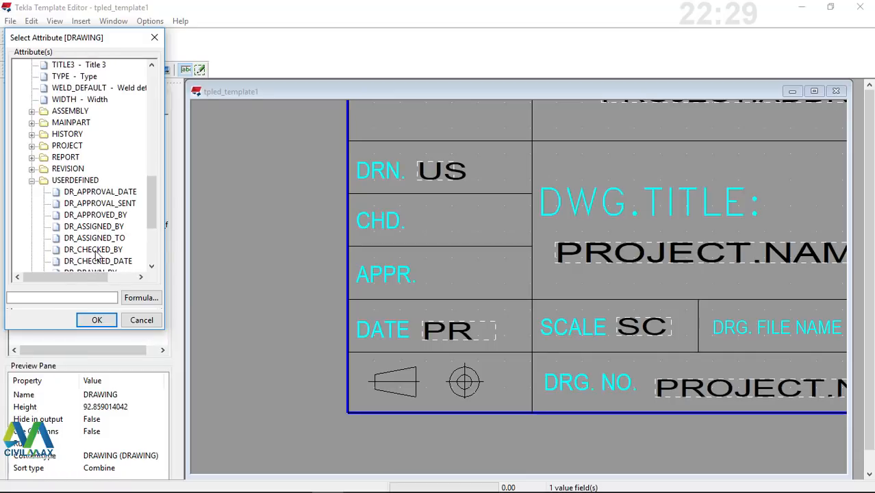
click(94, 250)
click(96, 320)
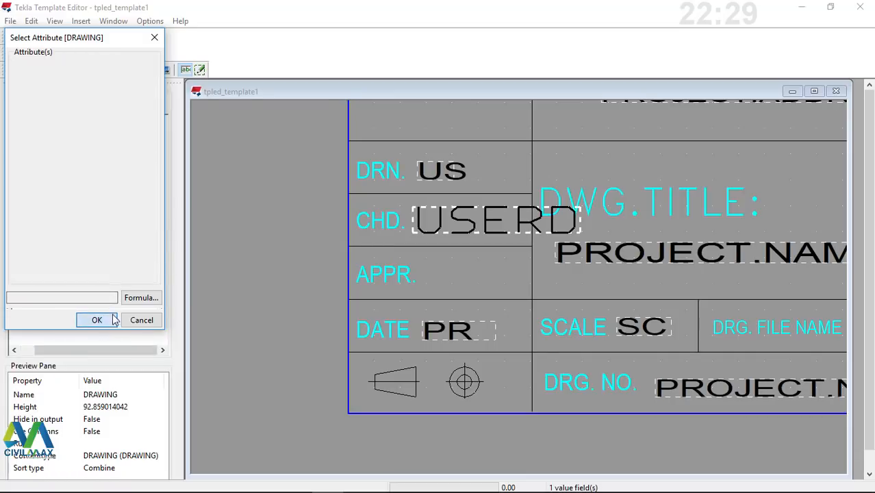
Step: Set the USERDEFINED.DR_CHECKED_BY_field value field's font to Arial, Regular, at 3.5 mm
double_click(439, 221)
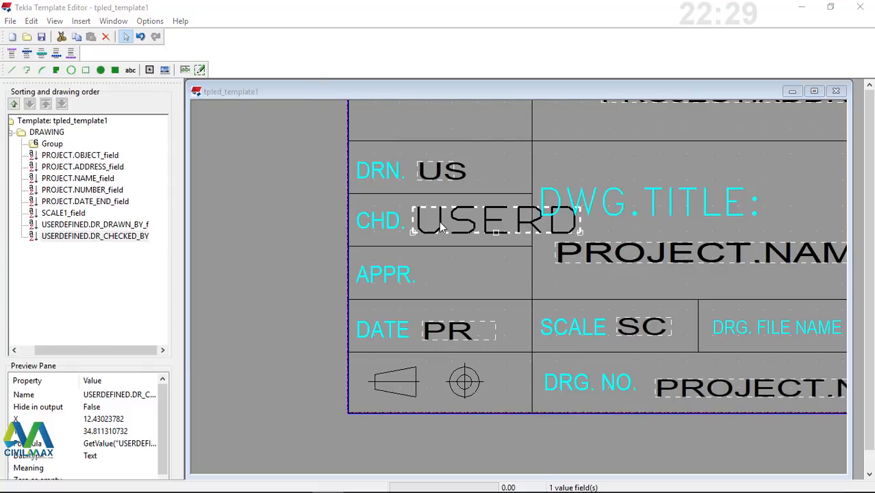
key(Delete)
key(ctrl+z)
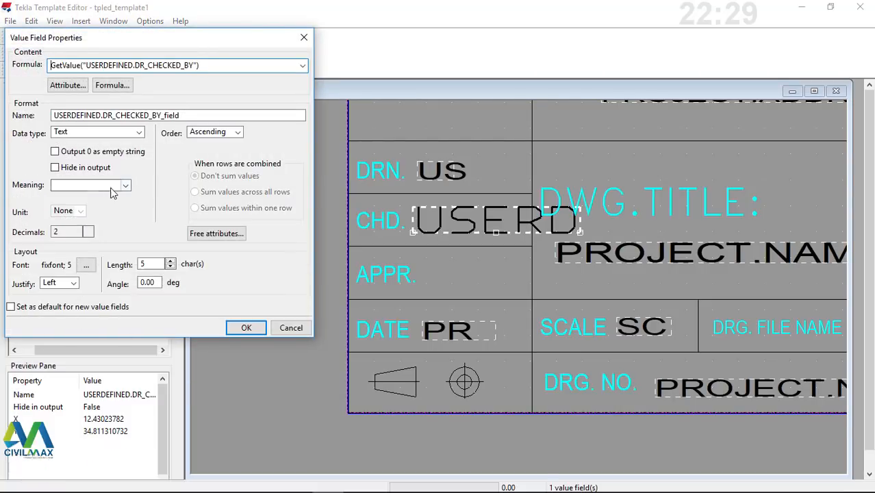
click(87, 264)
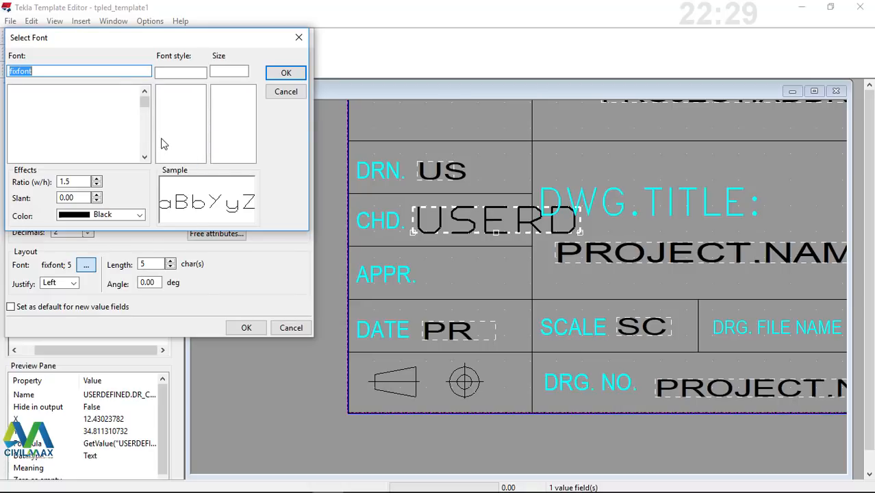
text(ar)
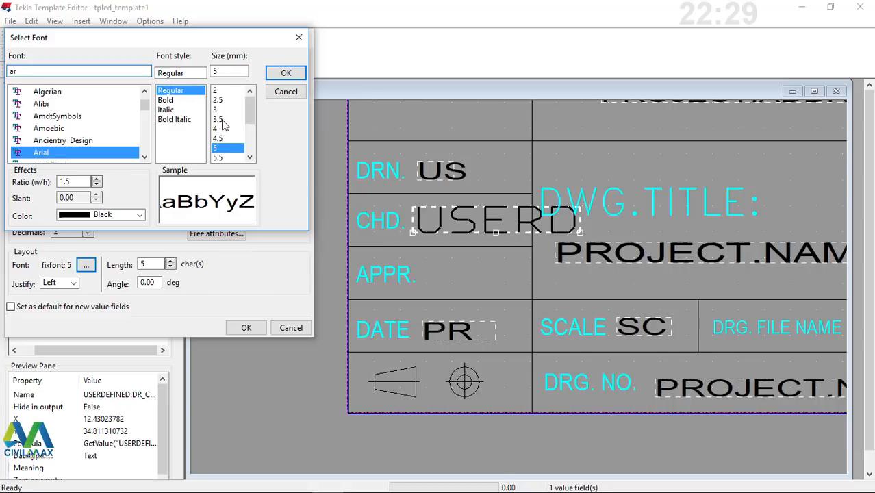
click(220, 121)
click(286, 73)
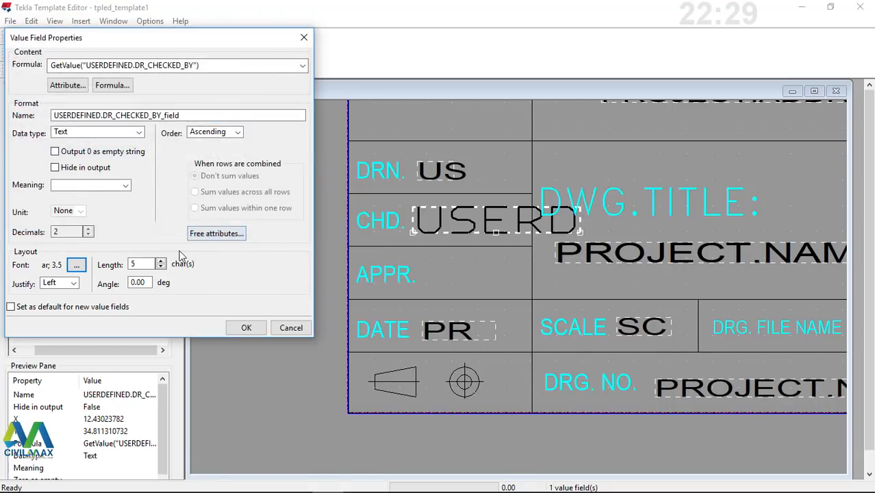
Step: Set the USERDEFINED.DR_CHECKED_BY_field value field's length to 2 characters and align it under the DRN. value field
click(160, 267)
click(161, 266)
click(160, 267)
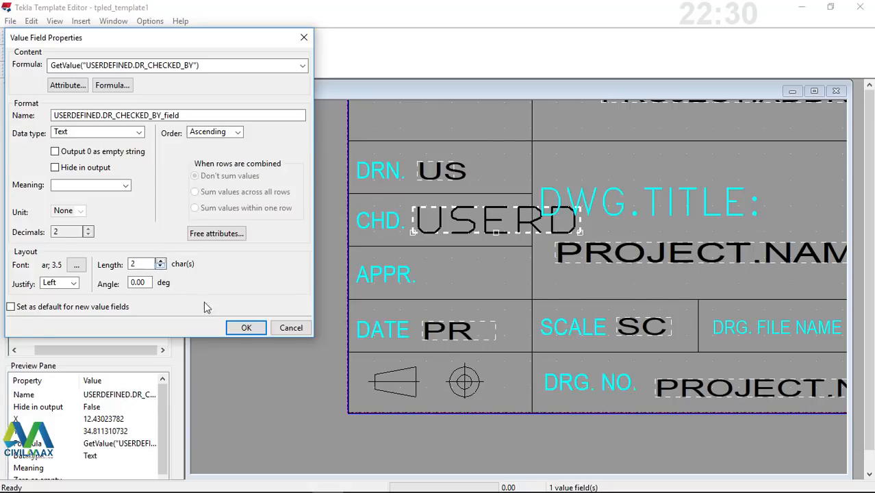
click(246, 327)
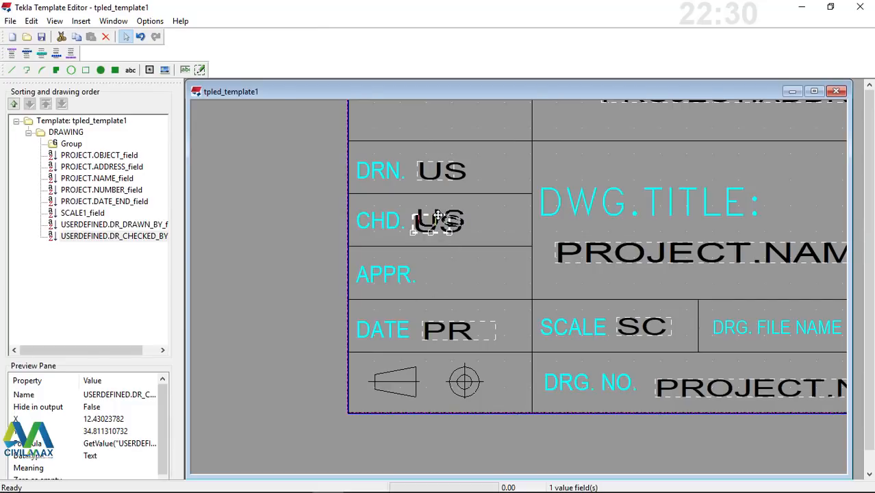
drag(438, 216, 446, 219)
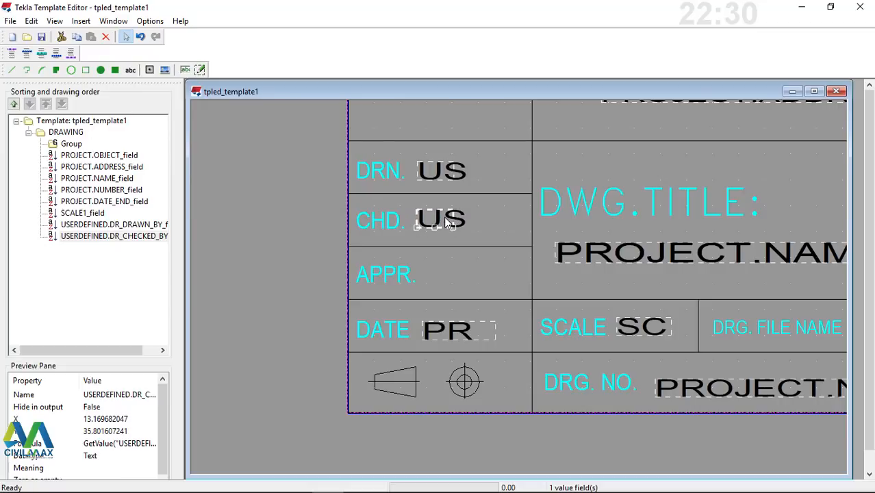
Step: Add a value field linked to the drawing's USERDEFINED.DR_APPROVED_BY attribute beside the APPR. label
click(187, 70)
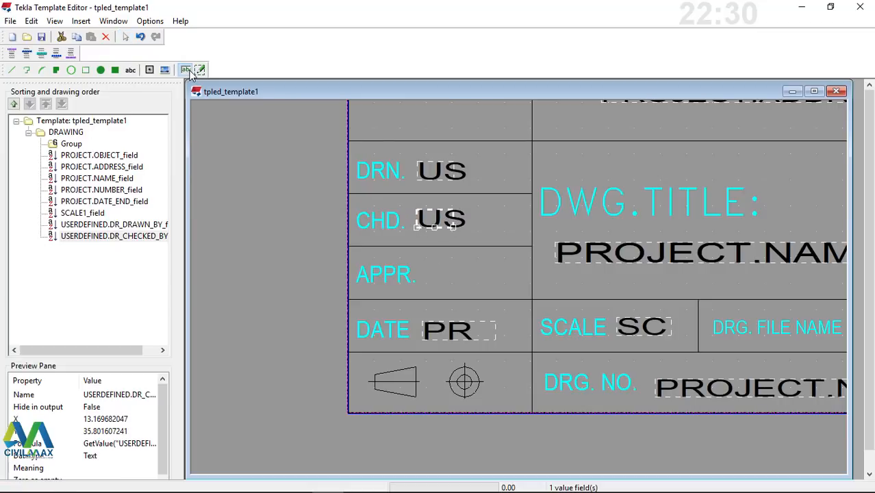
click(420, 287)
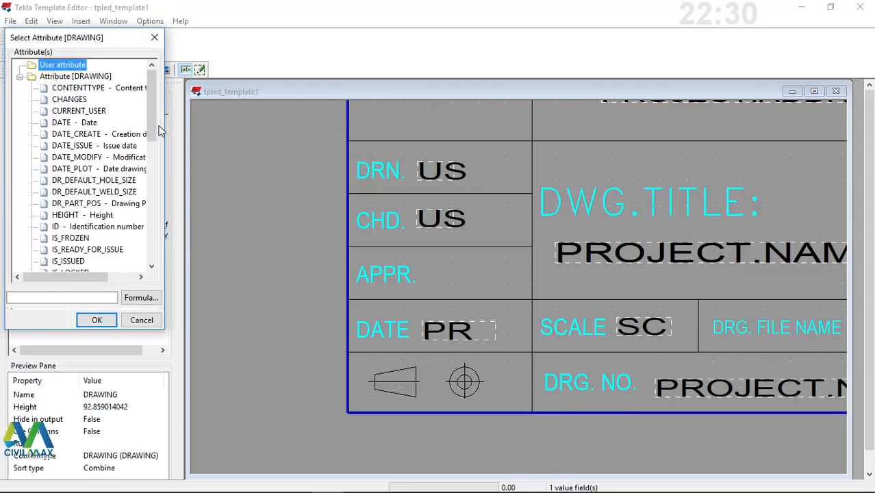
drag(152, 130, 152, 248)
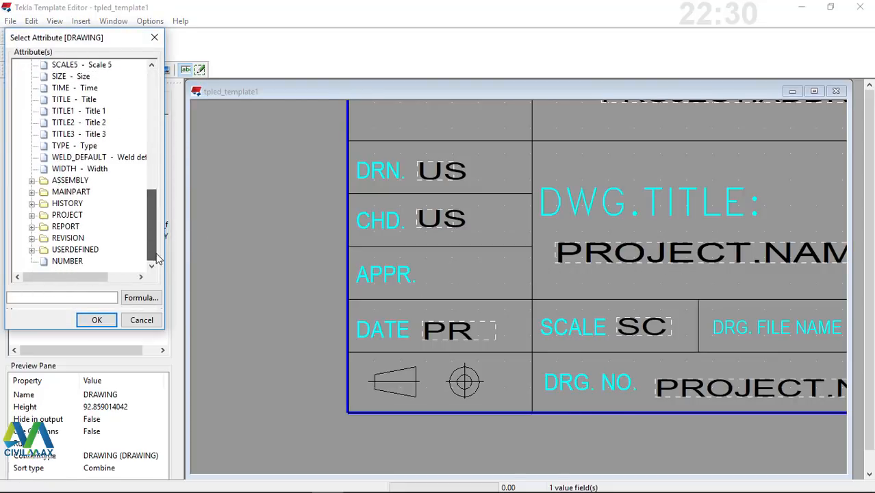
click(31, 250)
scroll(95, 243, down, 3)
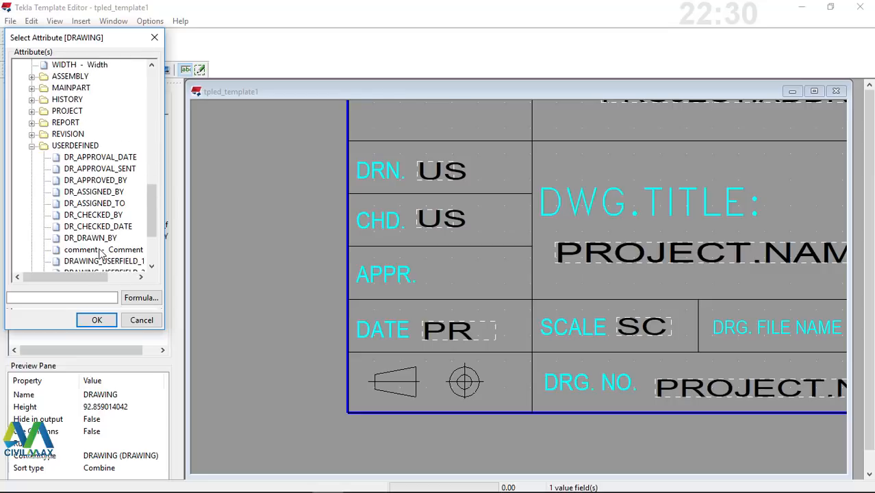
click(96, 180)
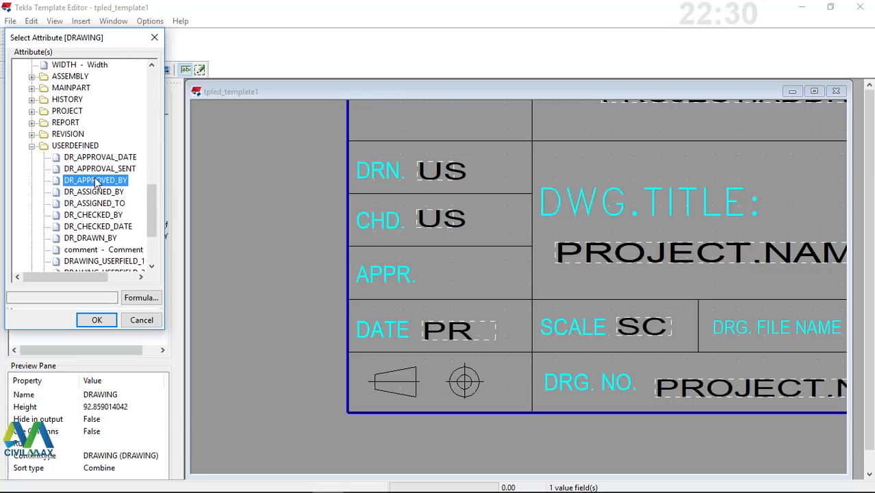
click(96, 321)
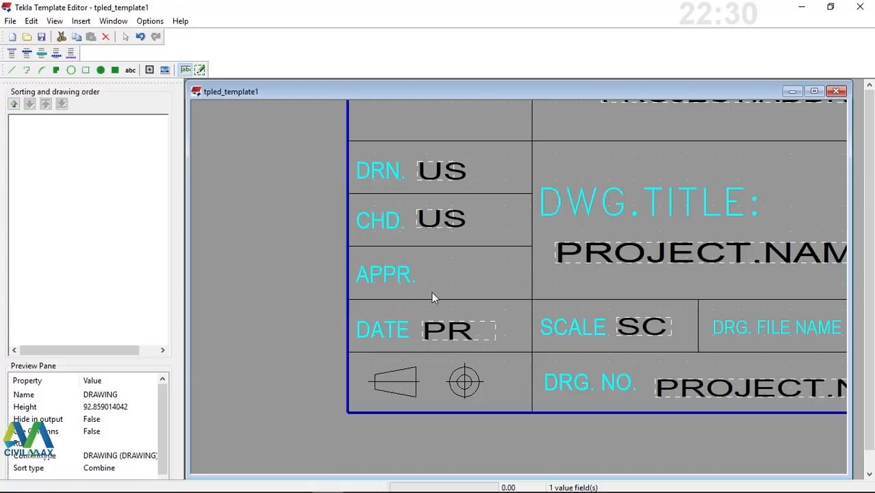
Step: Set the USERDEFINED.DR_APPROVED_BY_field value field's font to Arial, Regular, at 3.5 mm
double_click(450, 273)
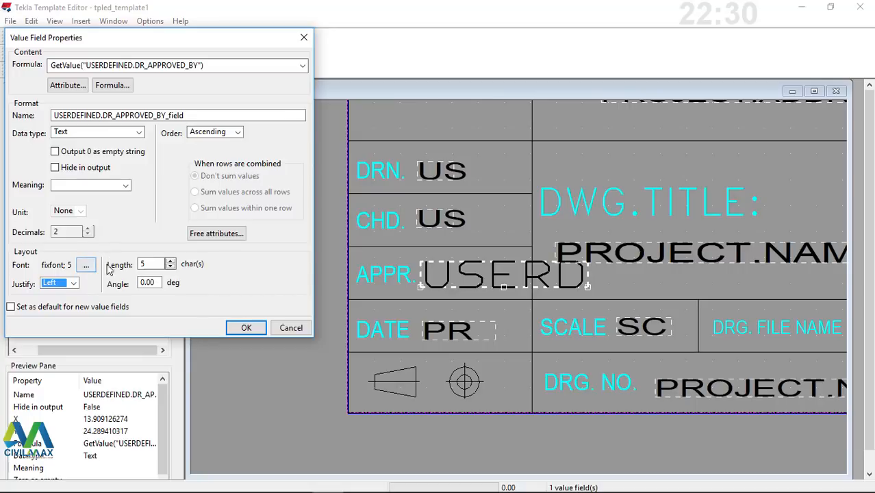
click(87, 266)
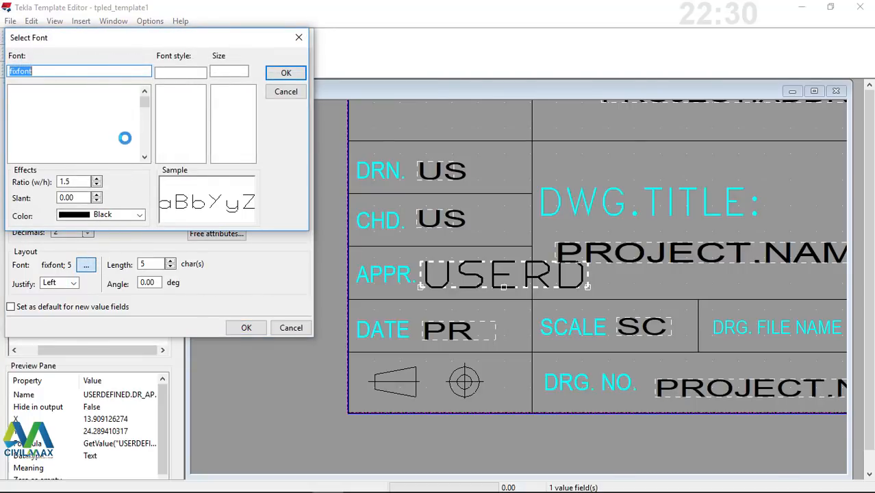
text(ar)
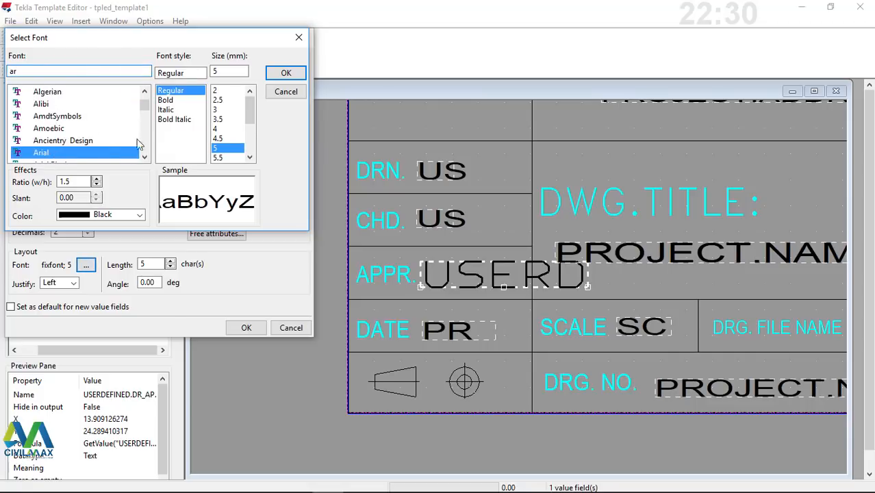
click(220, 119)
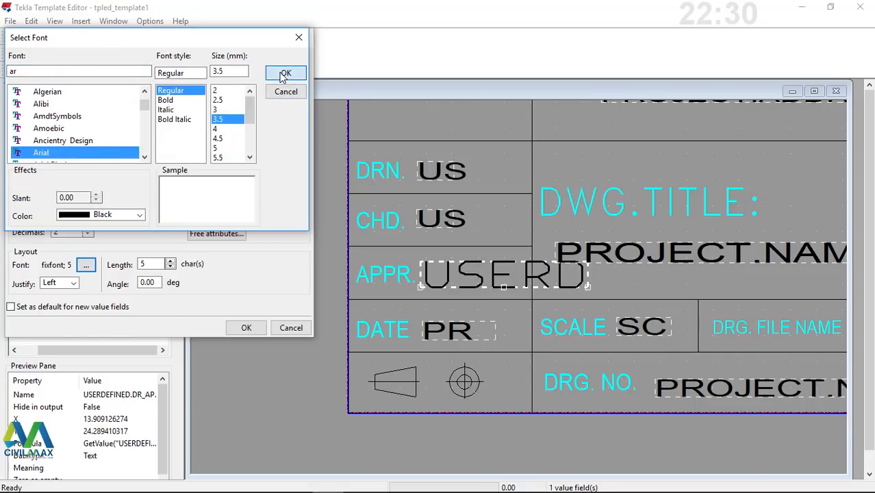
click(286, 74)
Step: Set the USERDEFINED.DR_APPROVED_BY_field value field's length to 2 characters and move it level with the APPR. label, just clear of it
click(160, 267)
click(160, 267)
click(161, 267)
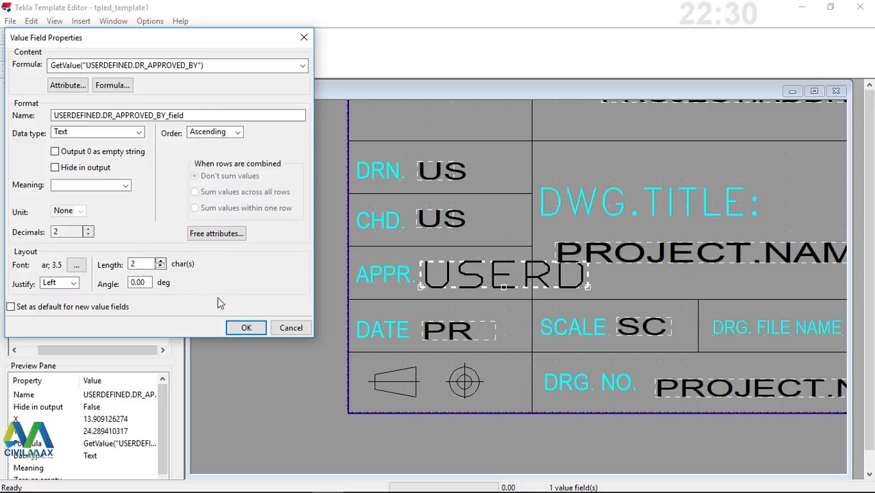
click(246, 327)
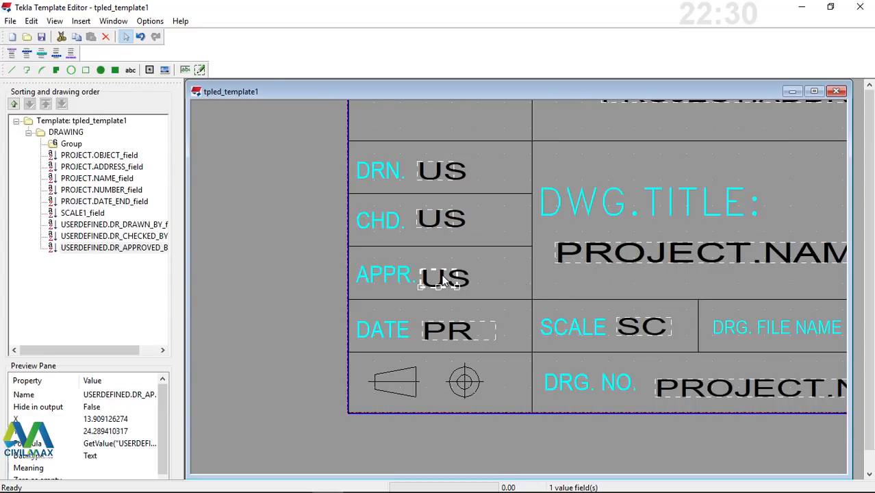
drag(442, 272, 452, 264)
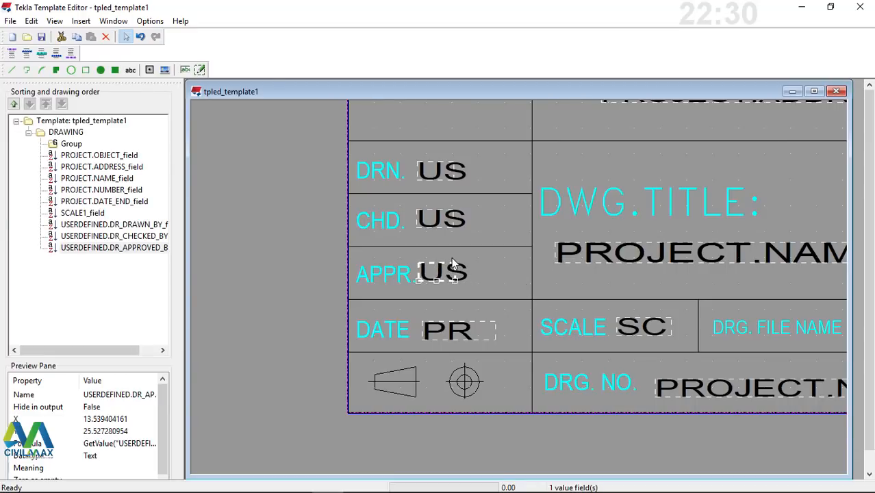
scroll(452, 257, up, 2)
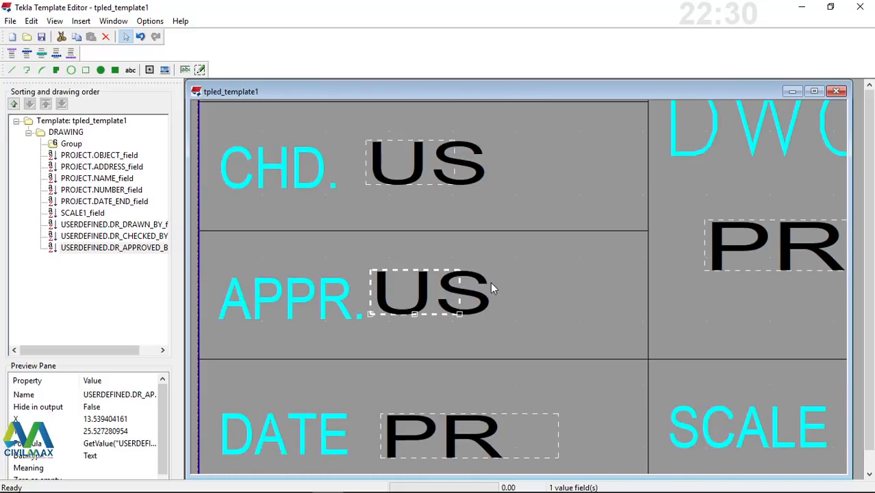
drag(424, 286, 428, 290)
Step: Review the whole title block, checking the REF. DRG., SHT. NO. and REV. cells and the placement of the project and drawing value fields
scroll(358, 320, down, 3)
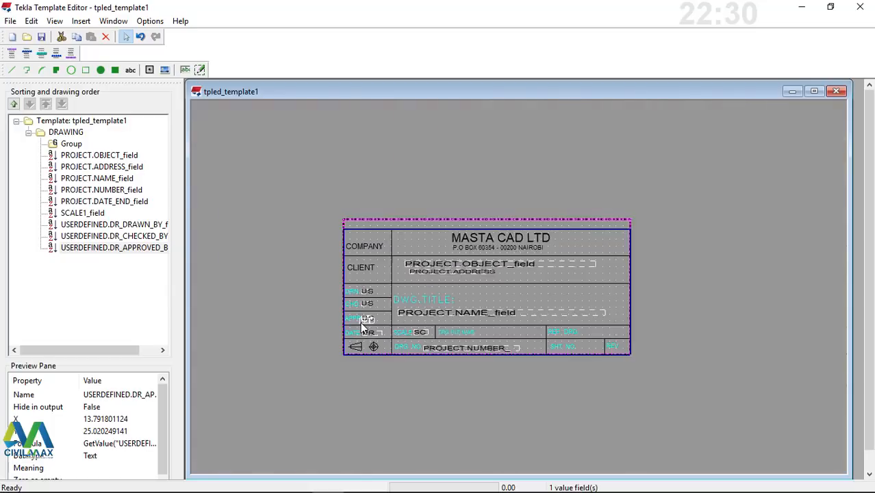
scroll(361, 322, down, 1)
scroll(489, 326, up, 4)
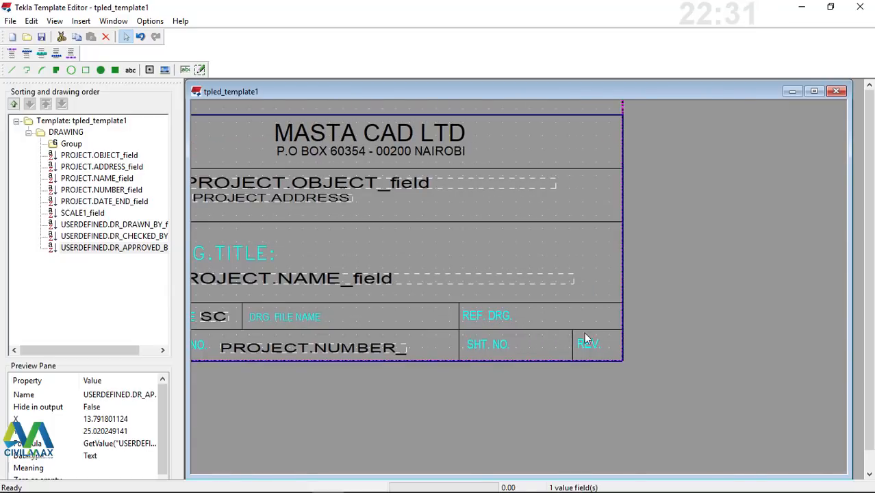
scroll(586, 339, down, 2)
scroll(605, 340, up, 3)
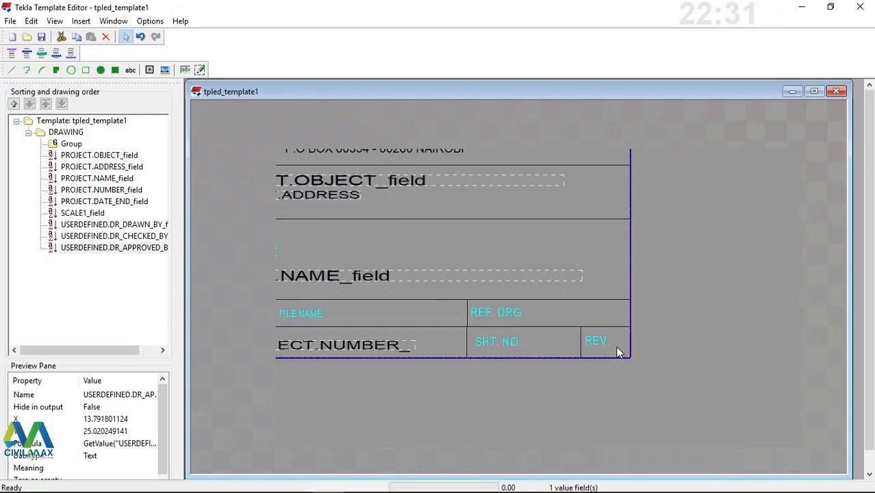
scroll(617, 351, down, 2)
scroll(596, 353, up, 3)
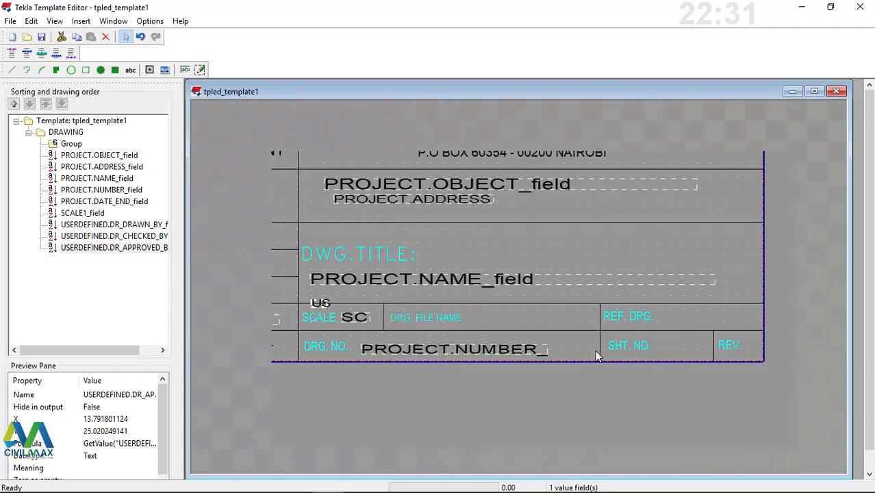
scroll(596, 350, down, 2)
scroll(405, 296, up, 4)
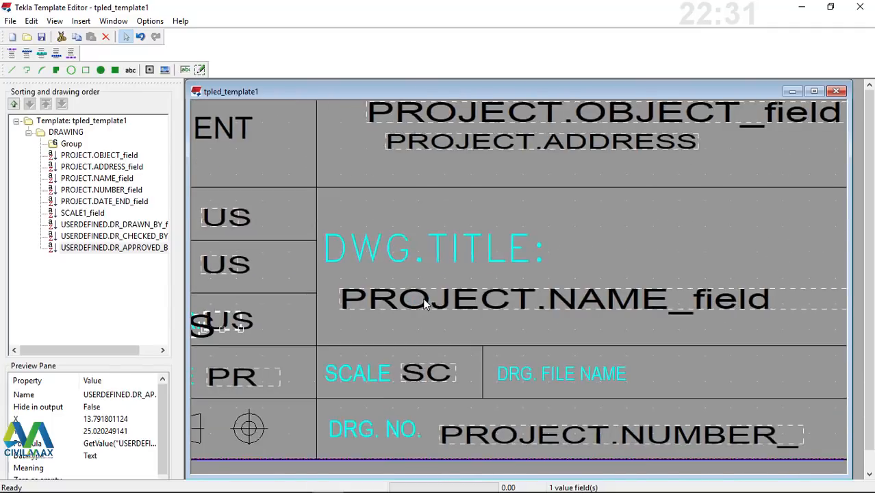
scroll(518, 297, down, 4)
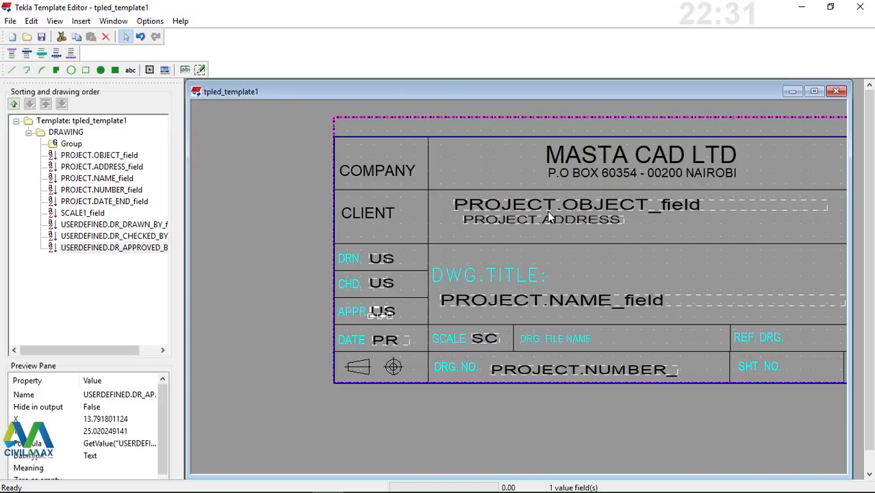
scroll(548, 212, up, 4)
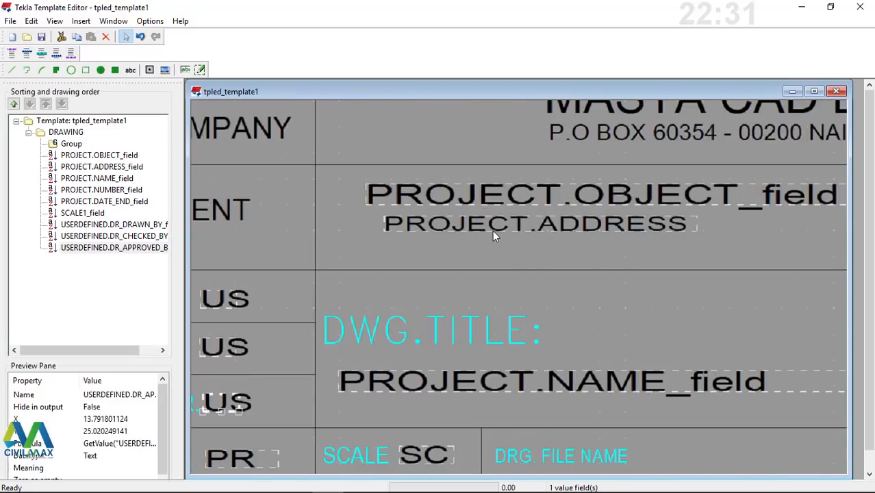
scroll(491, 233, up, 2)
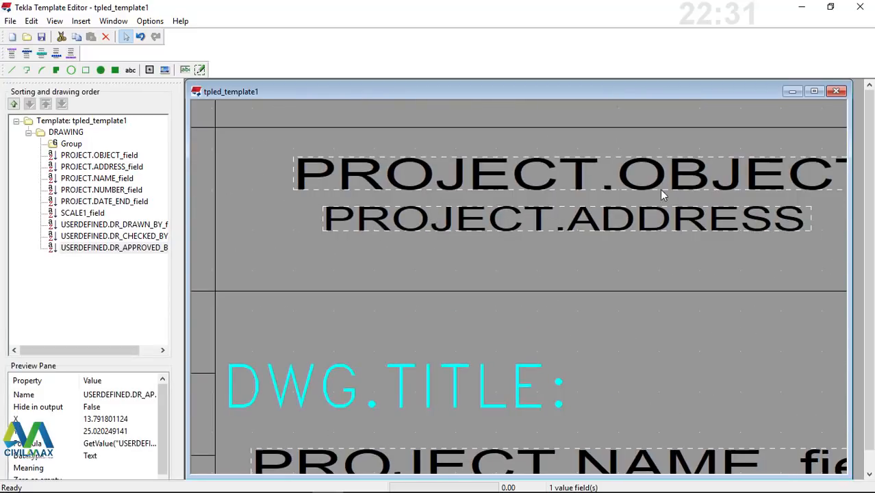
scroll(569, 233, down, 5)
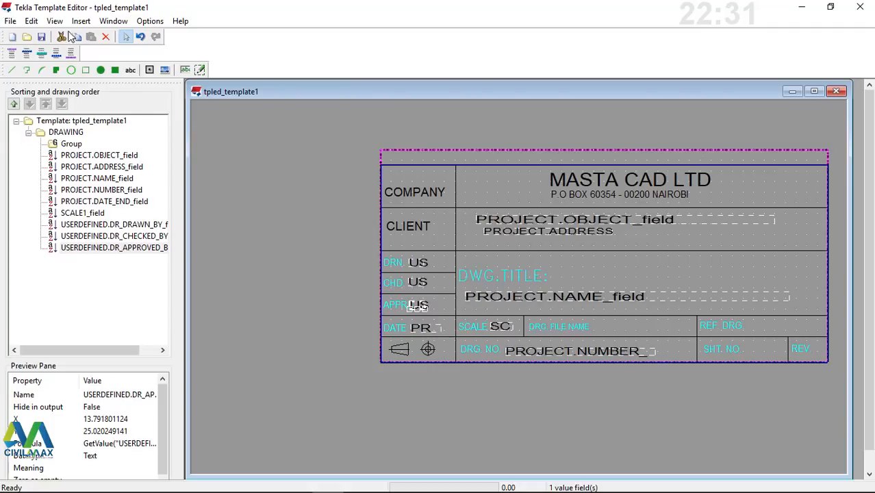
click(11, 22)
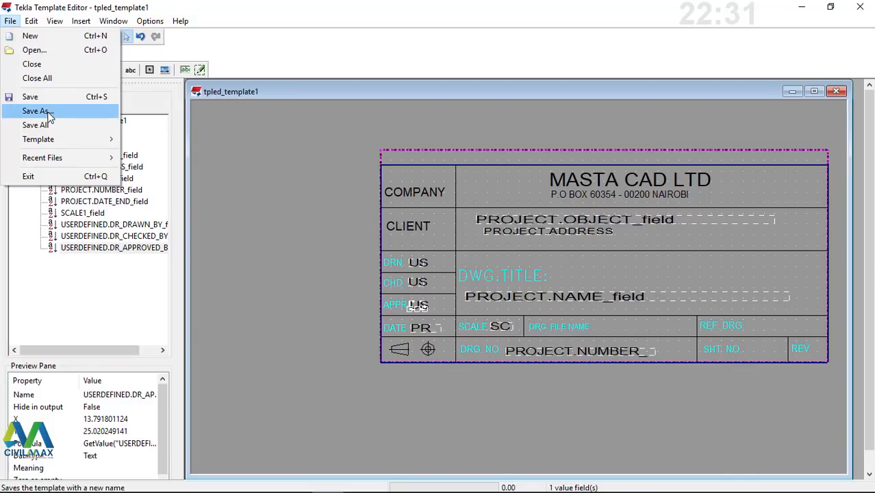
click(37, 111)
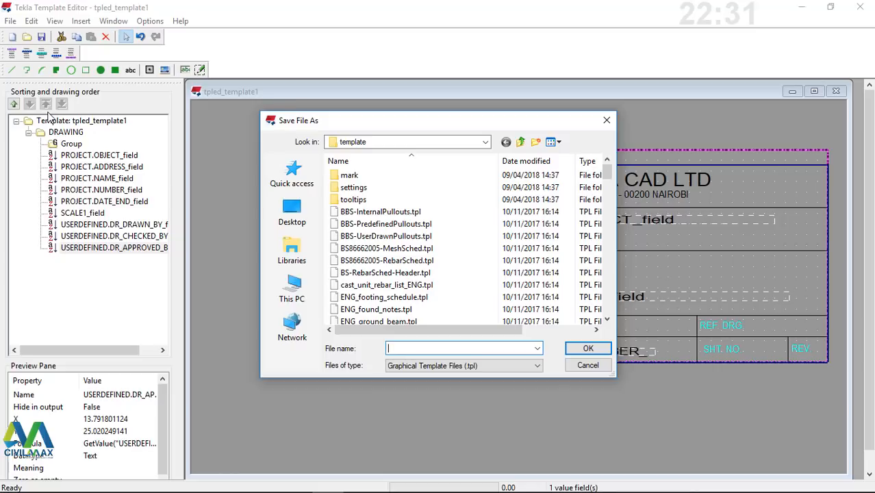
click(609, 121)
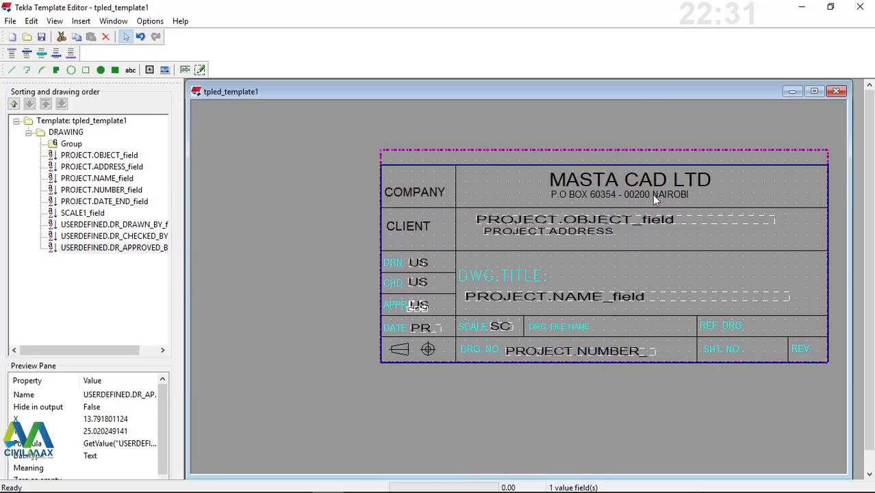
Step: Choose LOGO_001.png from the .\bitmaps\ directory as the picture to insert into the template
scroll(653, 194, up, 5)
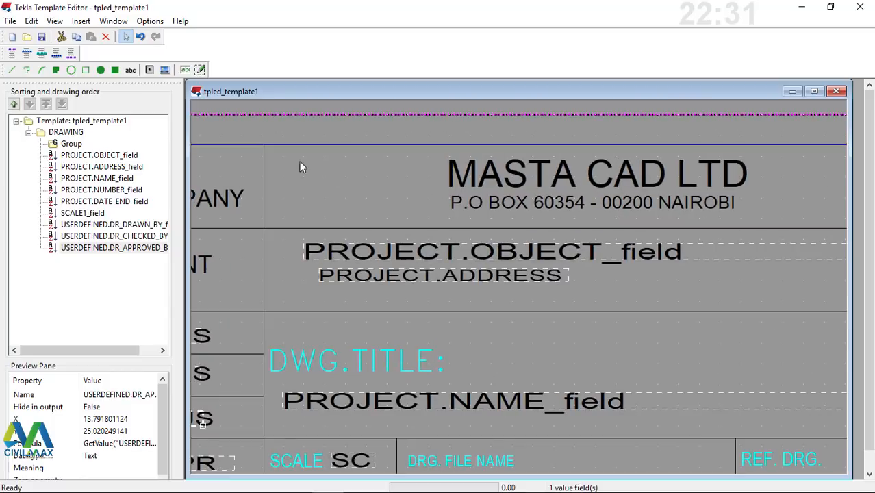
scroll(773, 211, down, 2)
scroll(450, 206, up, 2)
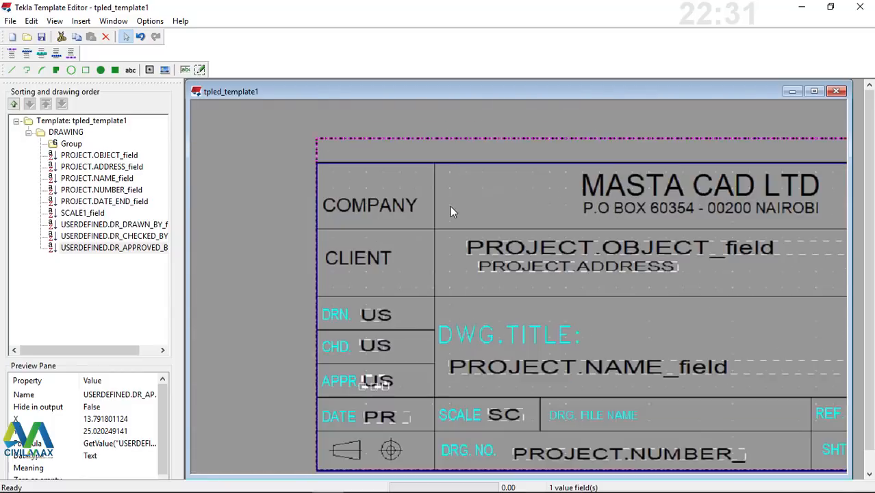
scroll(450, 206, up, 1)
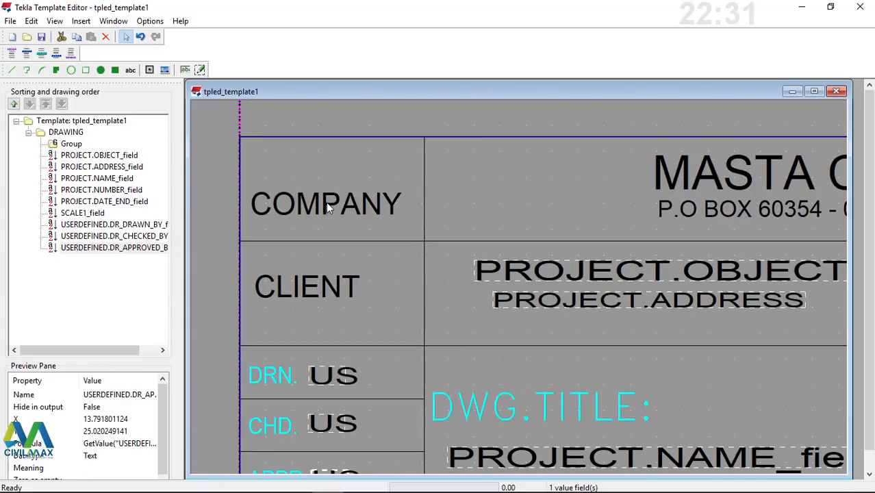
click(76, 41)
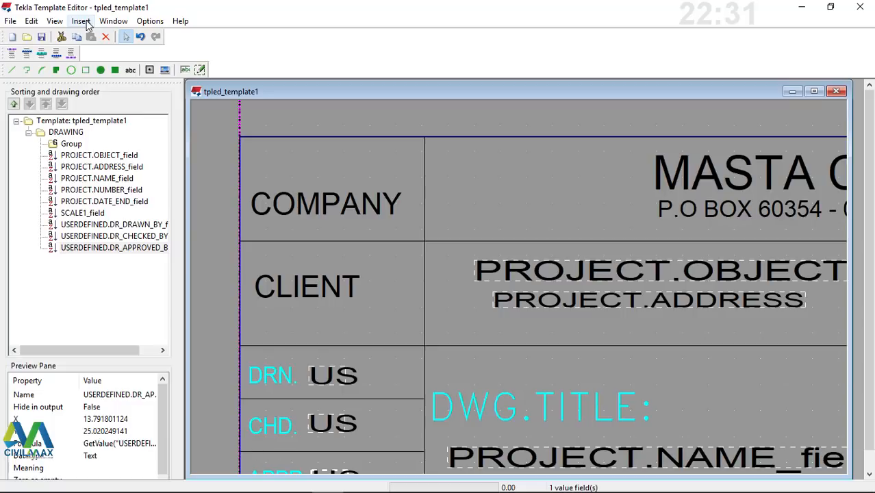
click(84, 23)
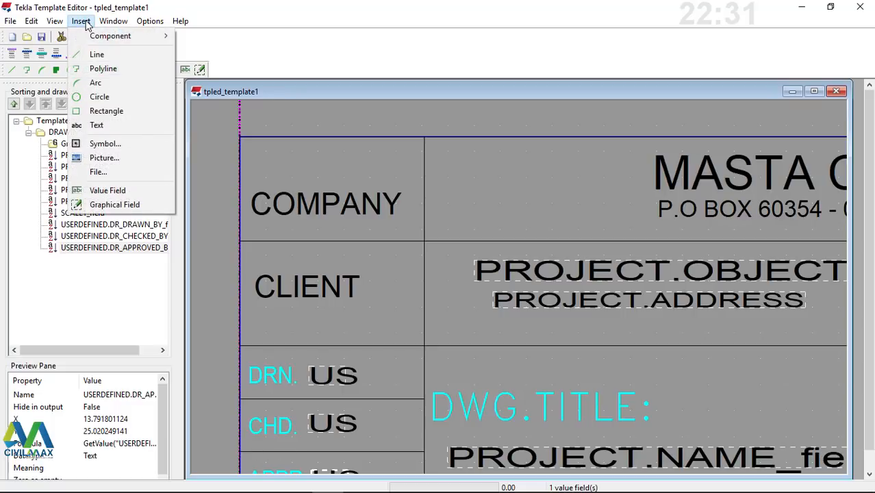
click(105, 158)
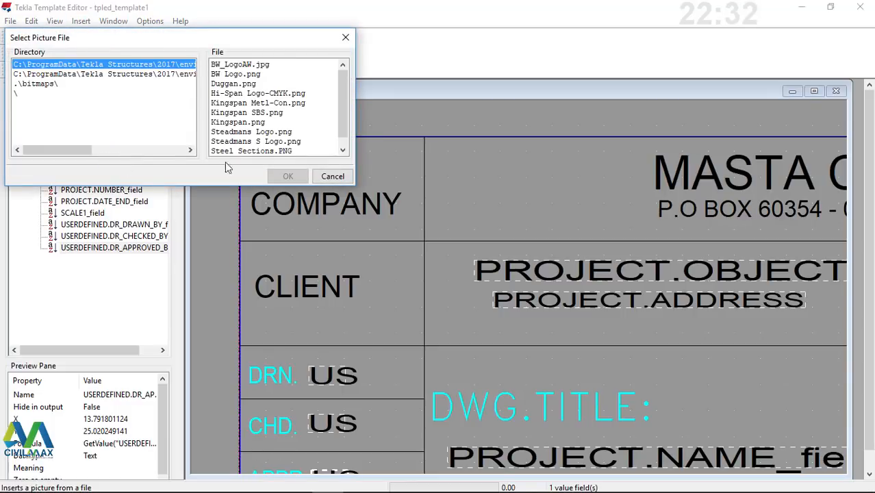
click(37, 84)
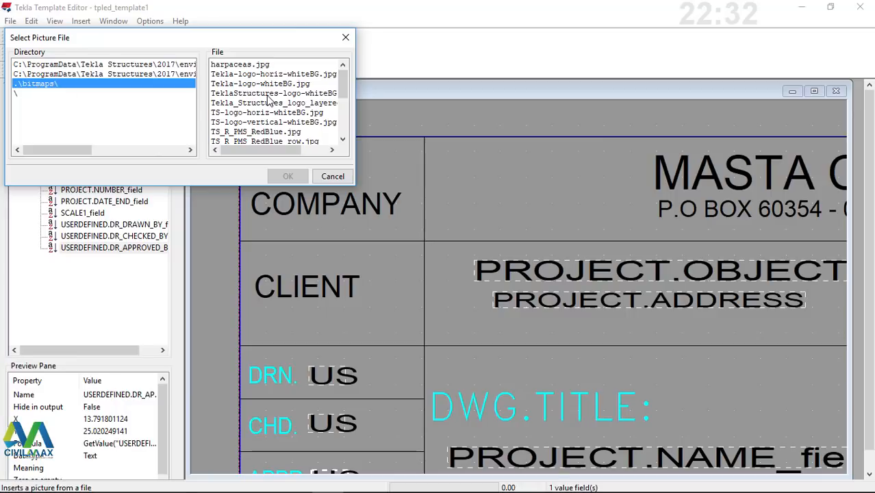
scroll(269, 99, down, 2)
click(233, 103)
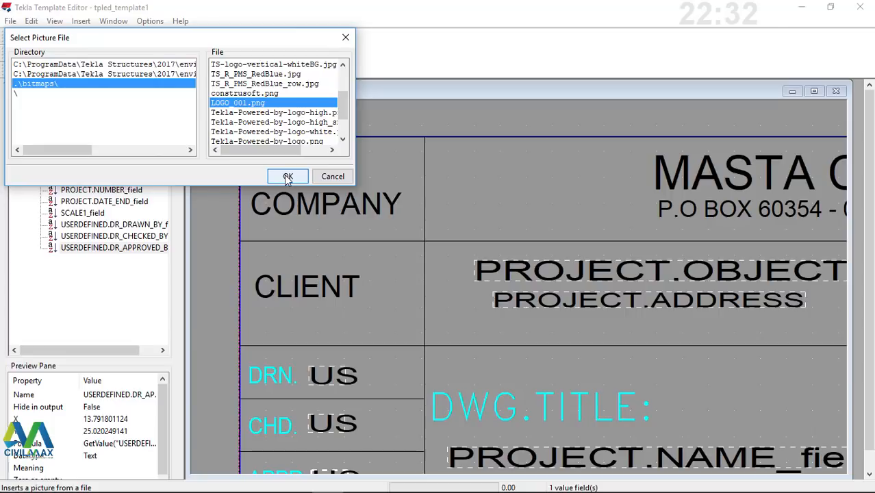
click(287, 176)
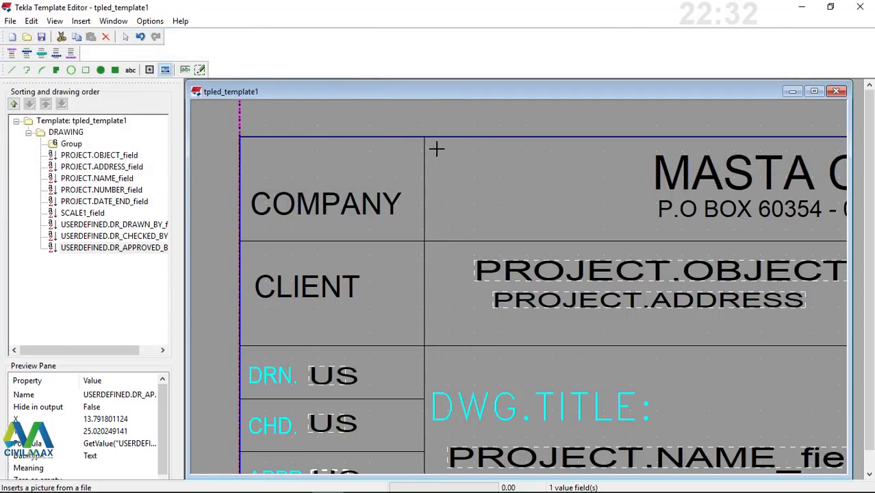
Step: Place the logo picture in the company row, between the COMPANY label cell and the MASTA CAD LTD text
drag(436, 148, 582, 235)
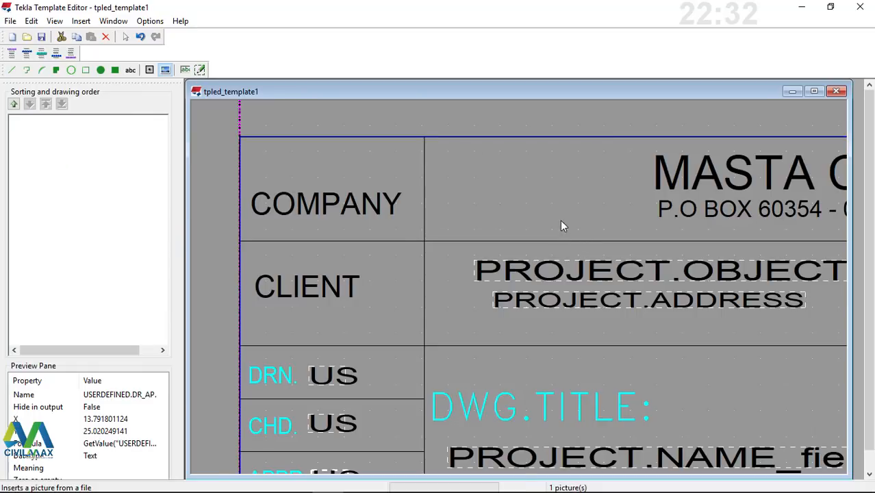
click(612, 184)
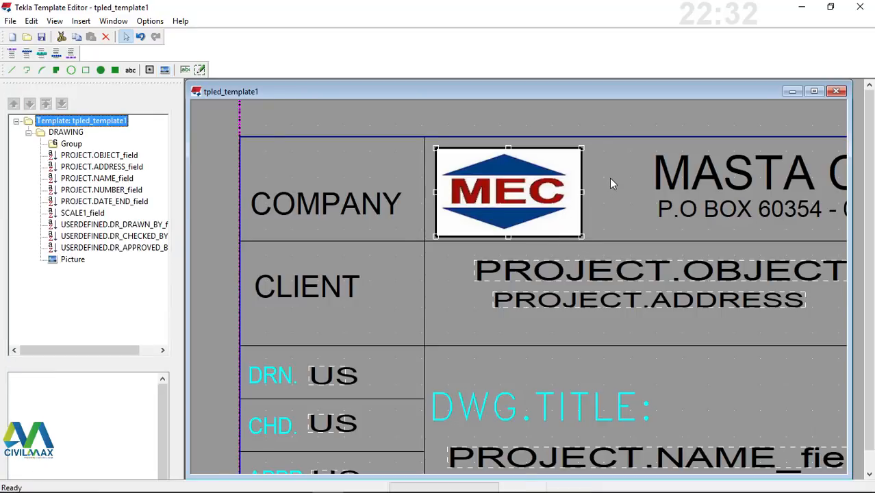
scroll(428, 189, down, 3)
scroll(520, 181, up, 1)
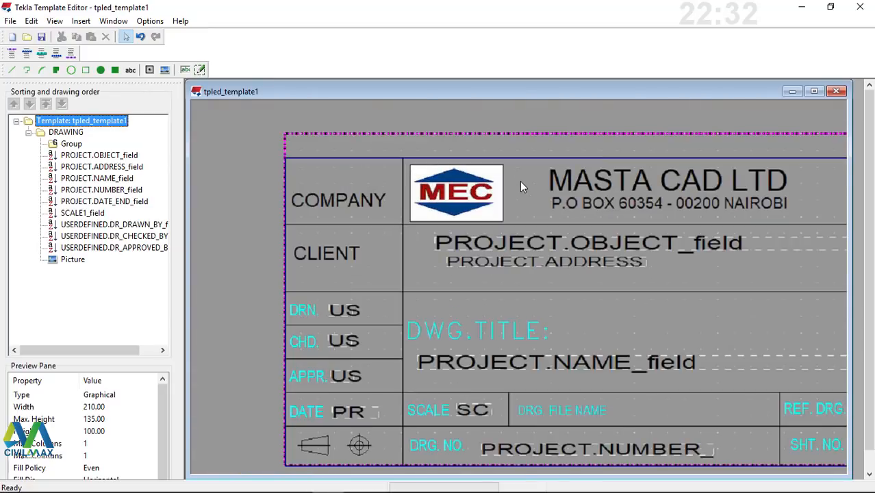
Step: Begin saving the template under a new name, entering titlebolck4 as the file name
click(10, 21)
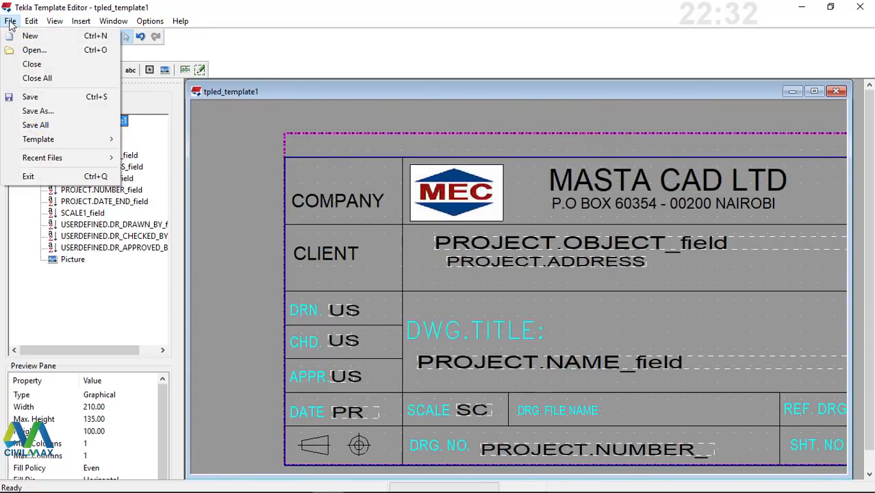
click(38, 111)
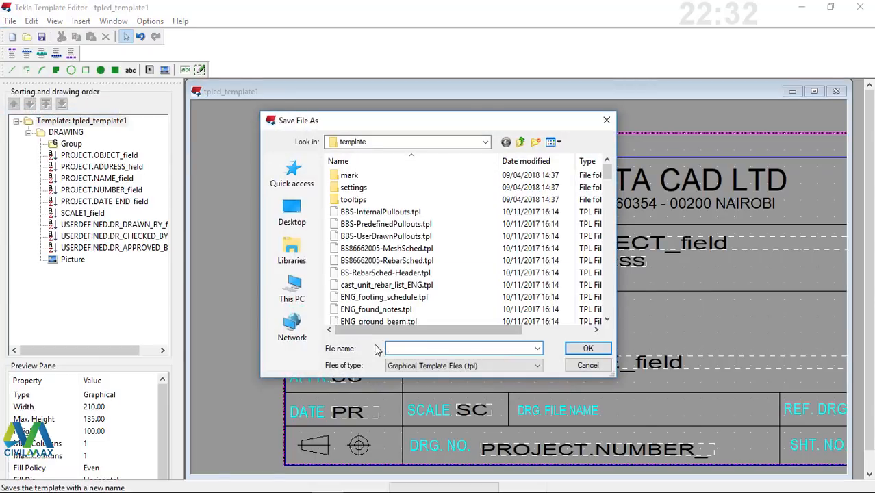
click(418, 348)
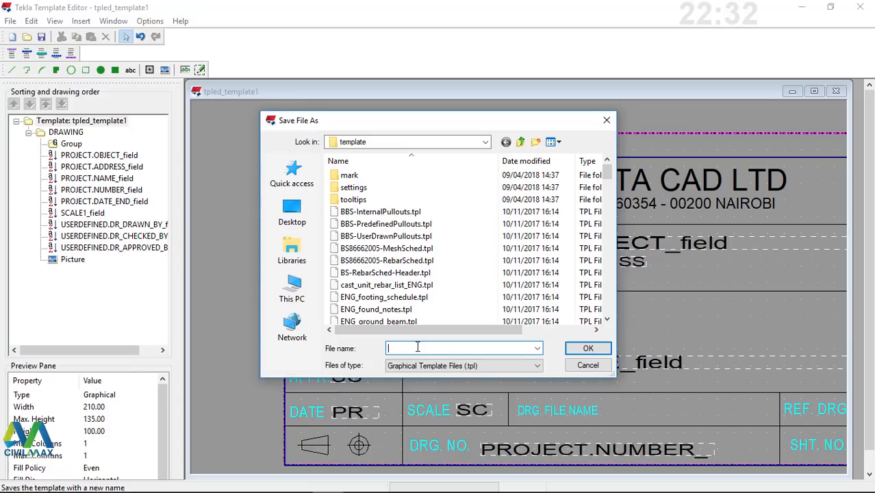
text(titlebolck)
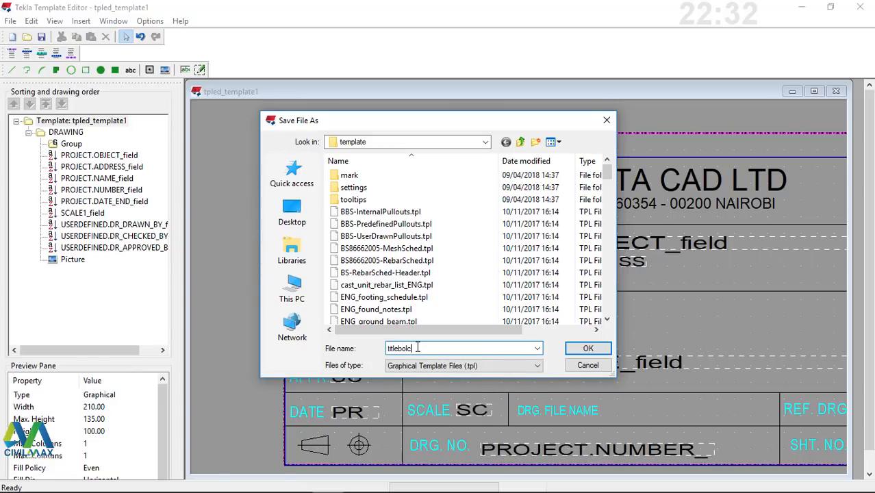
text(4)
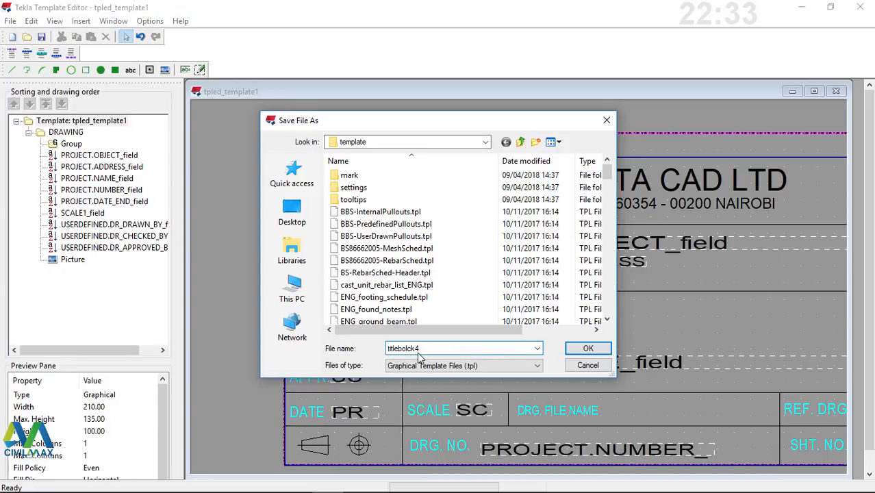
Step: Set the save location to the 10x4 billboard model folder in C:\TeklaStructuresModels
click(295, 291)
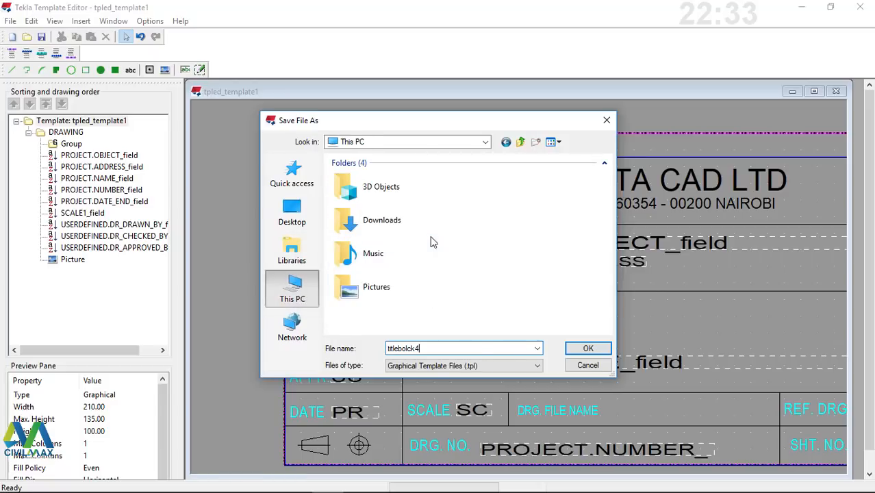
scroll(425, 294, down, 3)
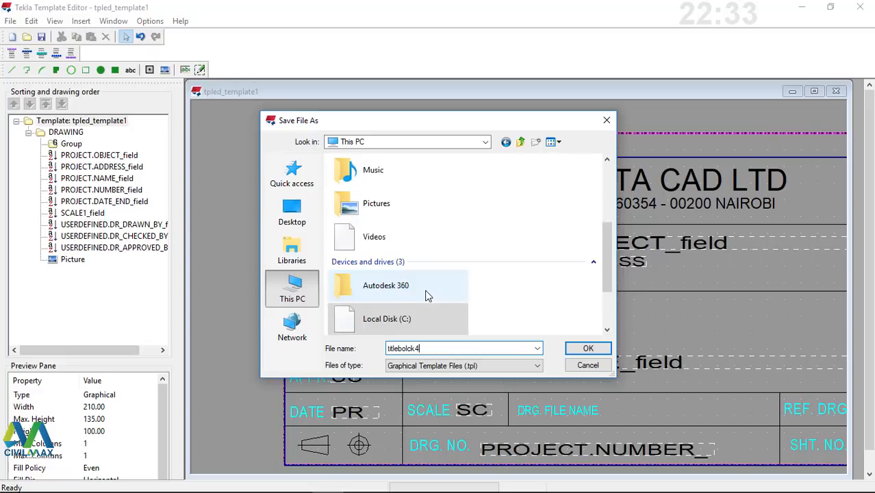
scroll(425, 295, down, 2)
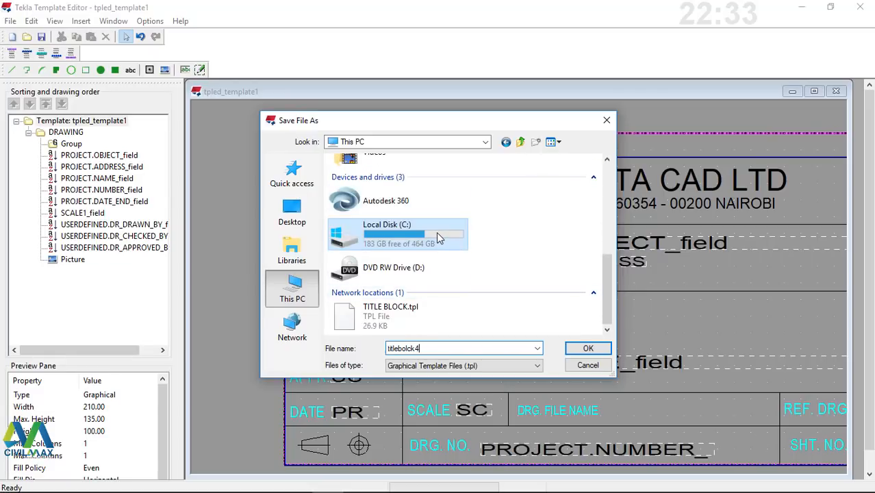
click(588, 350)
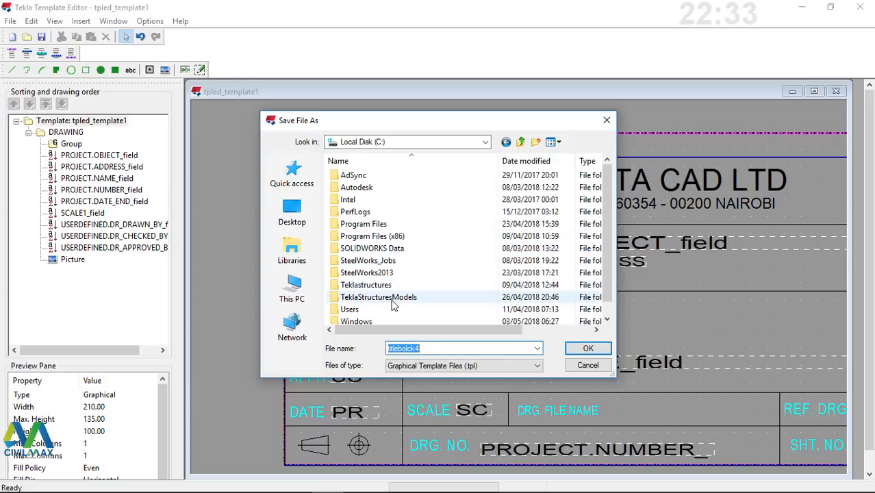
click(395, 301)
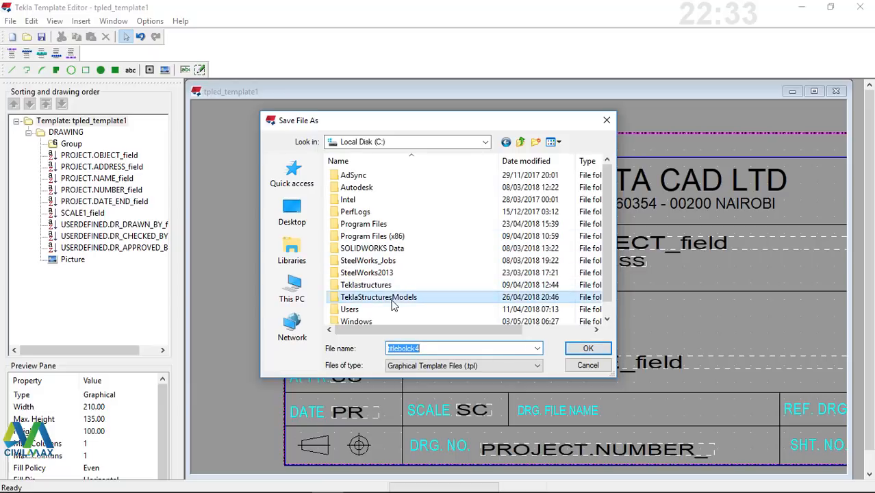
click(588, 349)
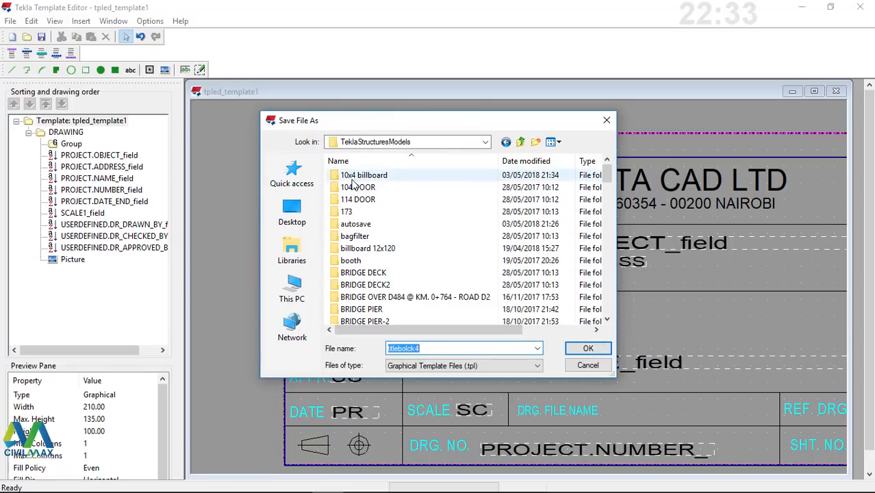
click(388, 175)
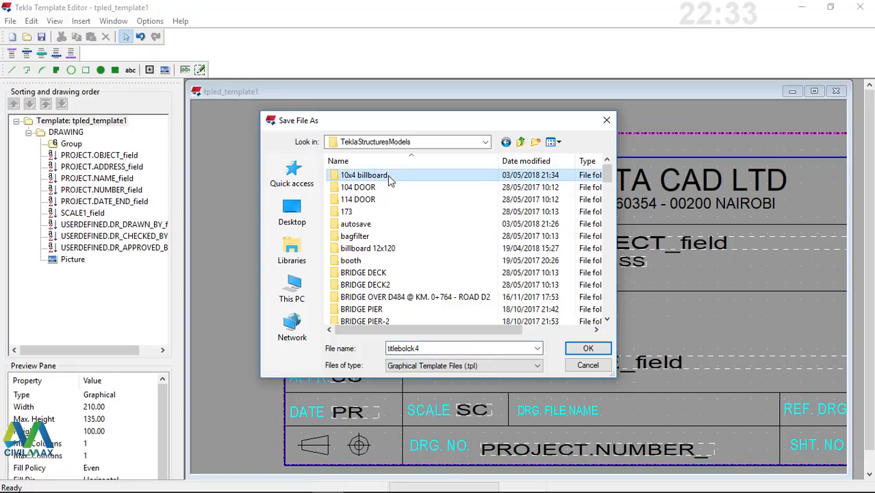
click(587, 350)
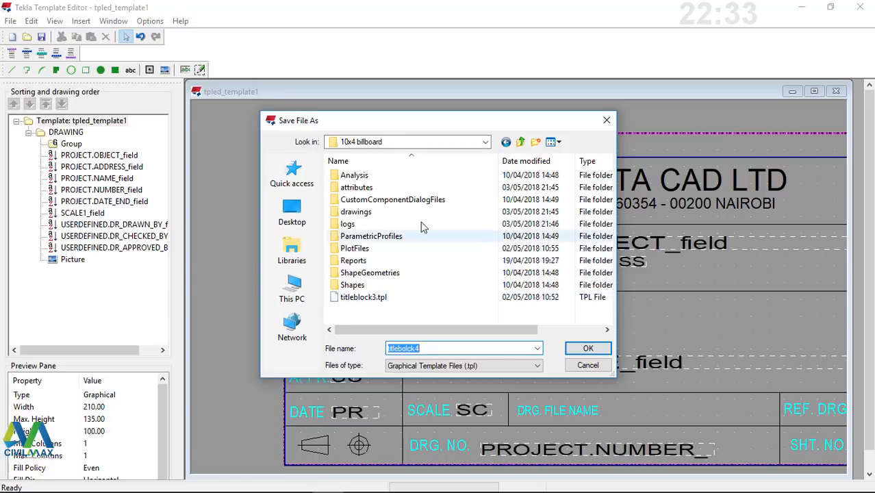
Step: Save the template as titleblock3.tpl in the 10x4 billboard folder, replacing the existing file
click(366, 298)
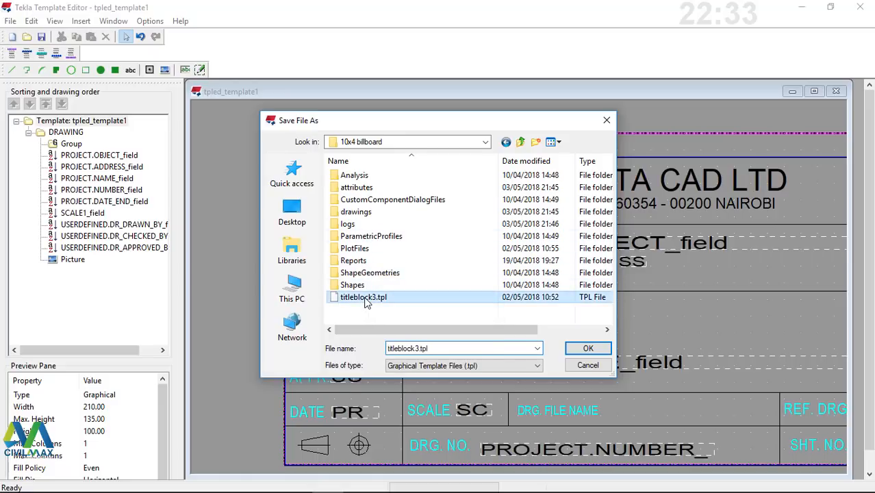
click(364, 297)
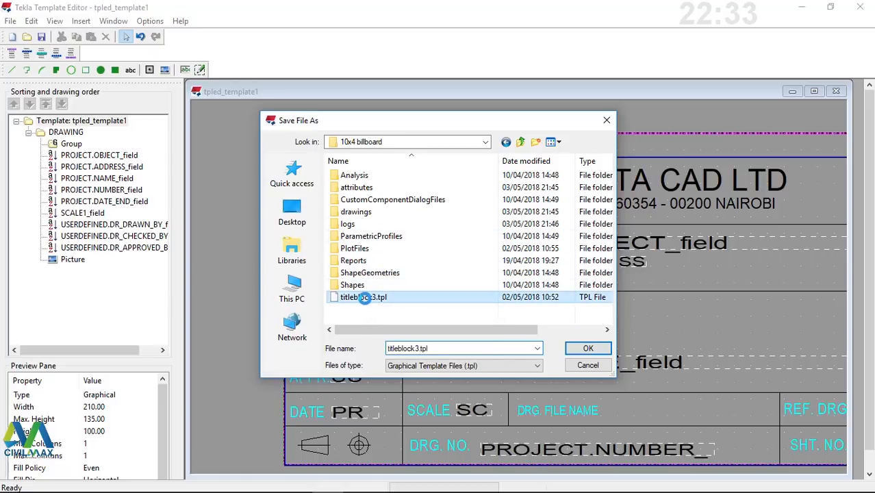
right_click(455, 294)
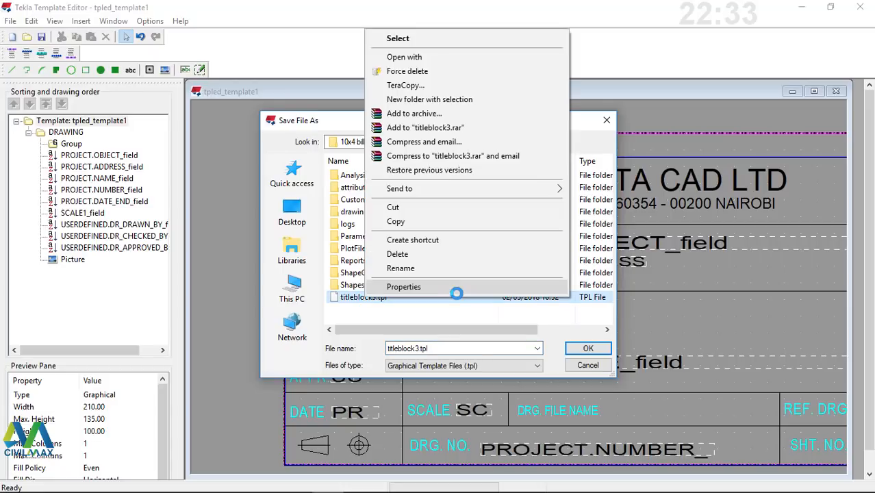
click(426, 317)
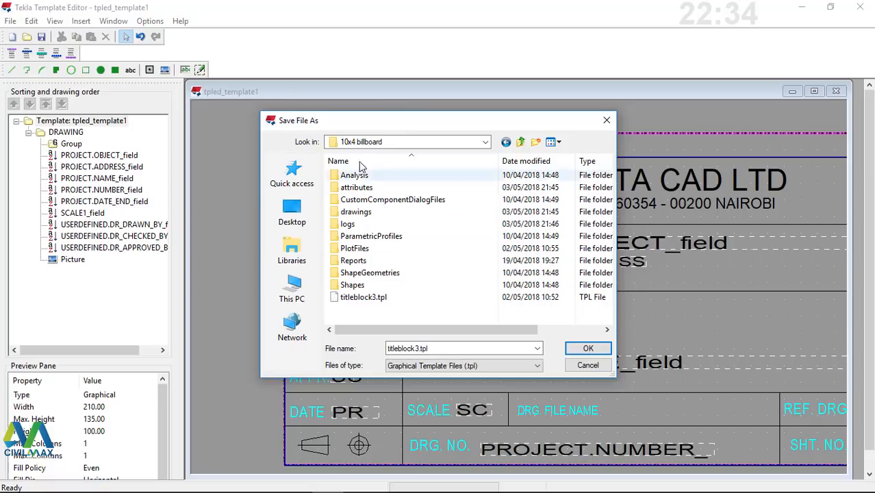
click(589, 350)
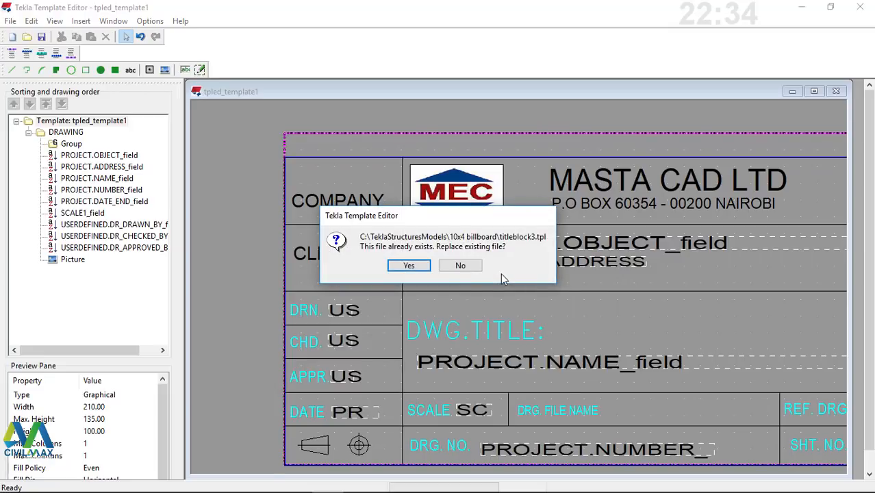
click(407, 267)
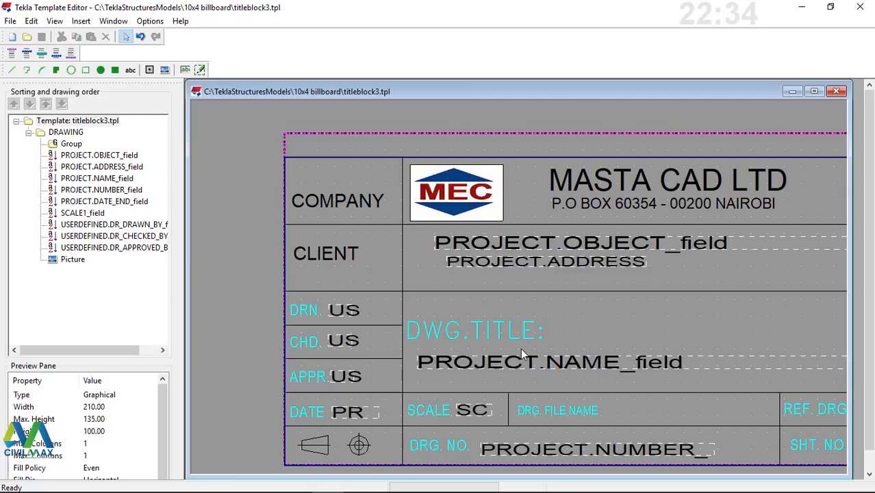
Step: Switch to Tekla Structures and open the B.9 beam drawing's layout in the Layout editor
click(802, 6)
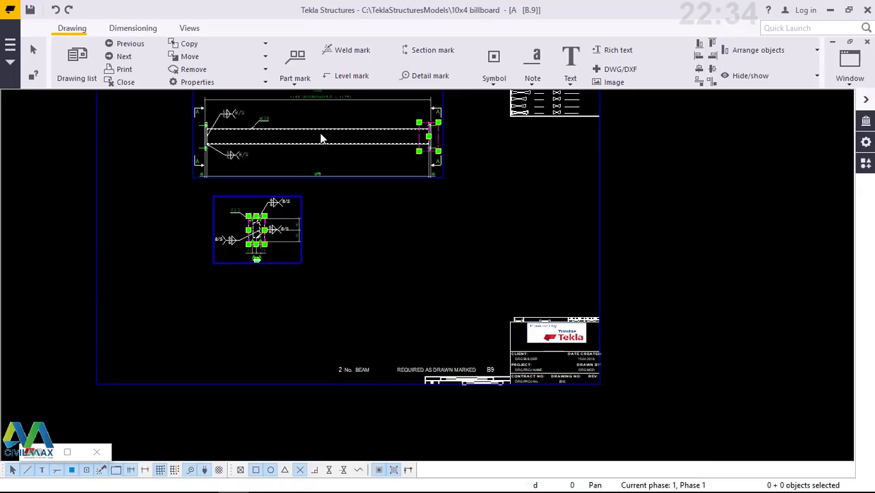
click(363, 139)
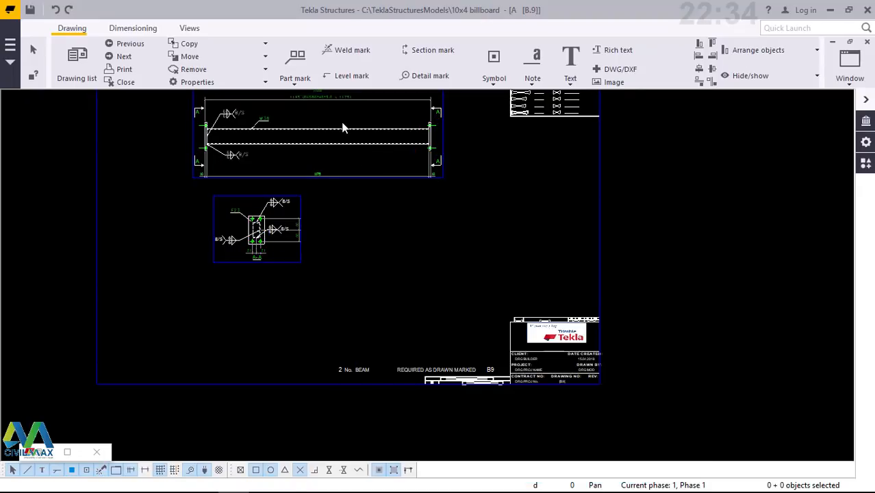
scroll(344, 127, up, 3)
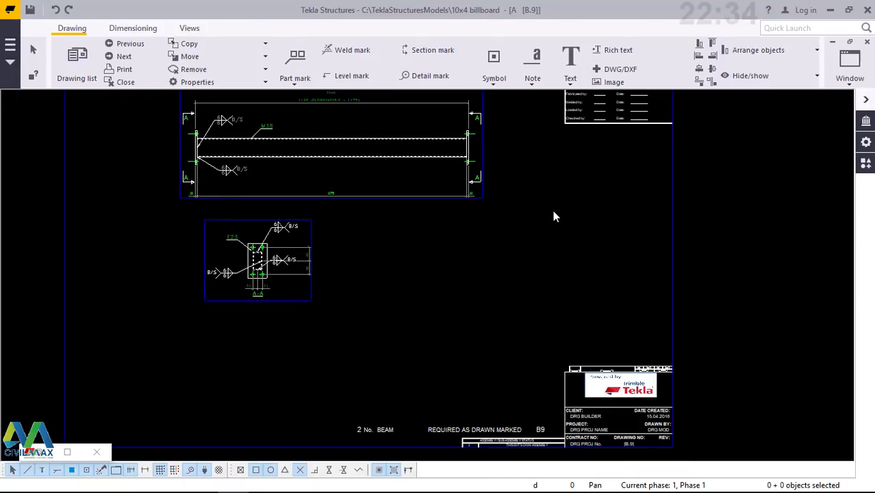
scroll(553, 211, down, 2)
scroll(644, 409, up, 1)
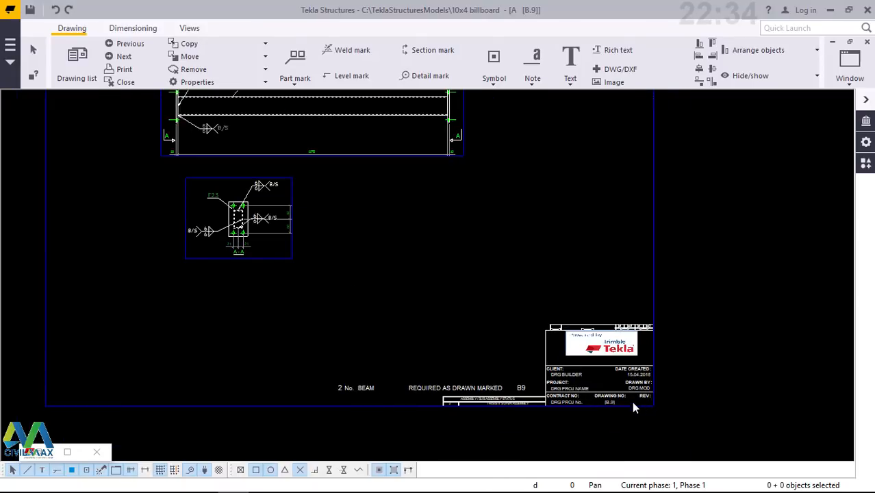
scroll(615, 403, up, 1)
scroll(615, 403, up, 1)
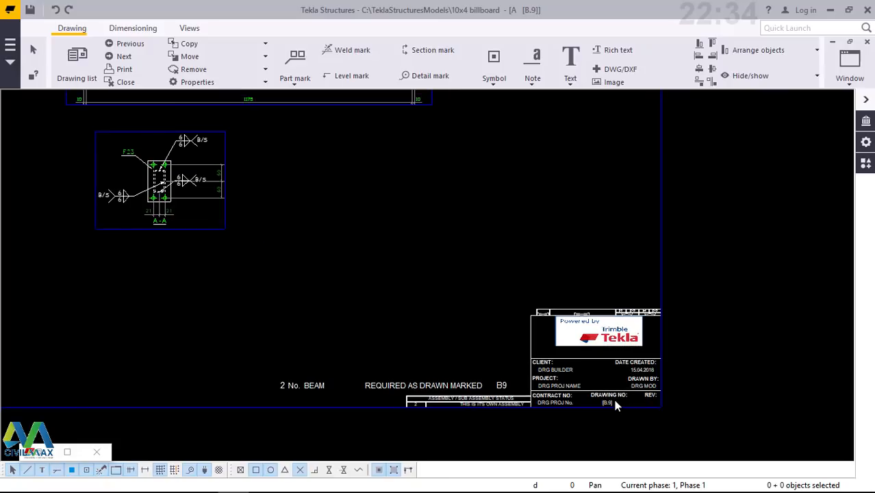
click(9, 53)
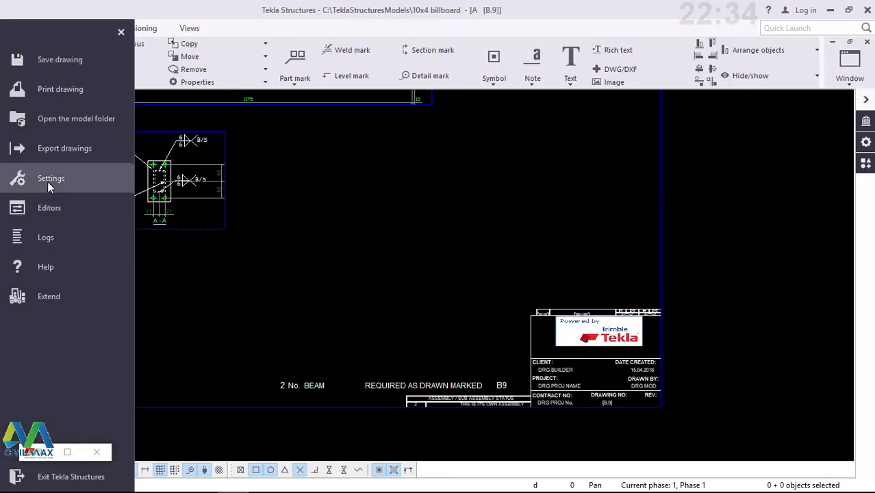
click(56, 210)
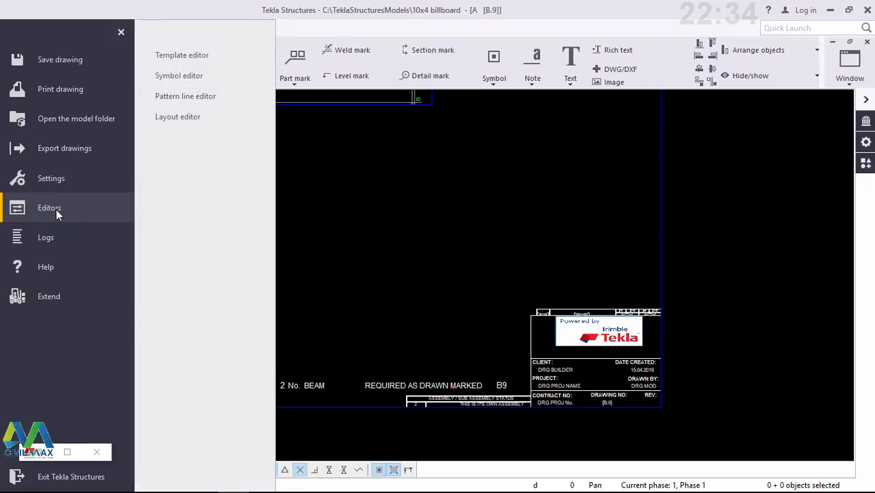
click(177, 117)
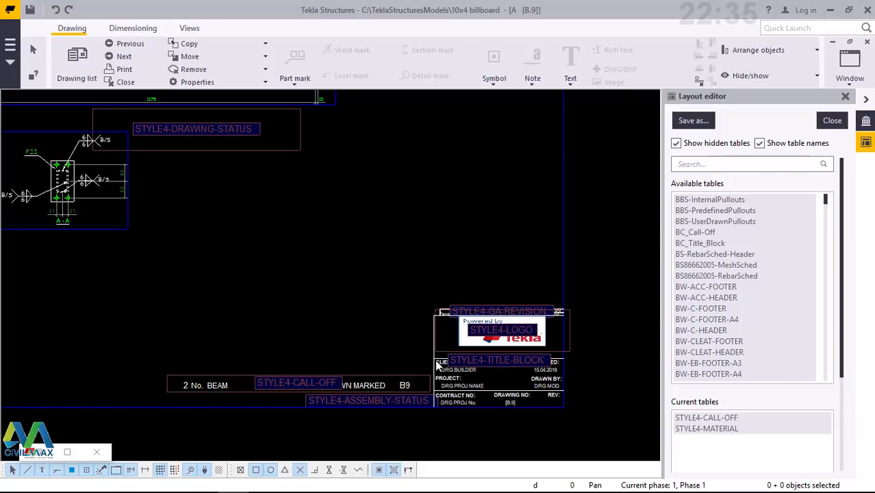
Step: Examine the tables on the drawing sheet, from the material list and notes down to the title block area
scroll(470, 358, down, 2)
scroll(470, 349, down, 1)
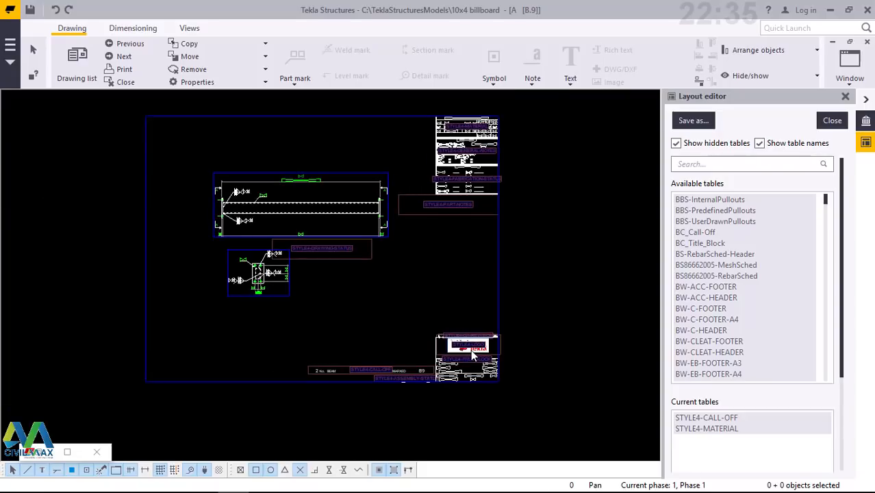
scroll(465, 356, down, 1)
scroll(460, 377, up, 3)
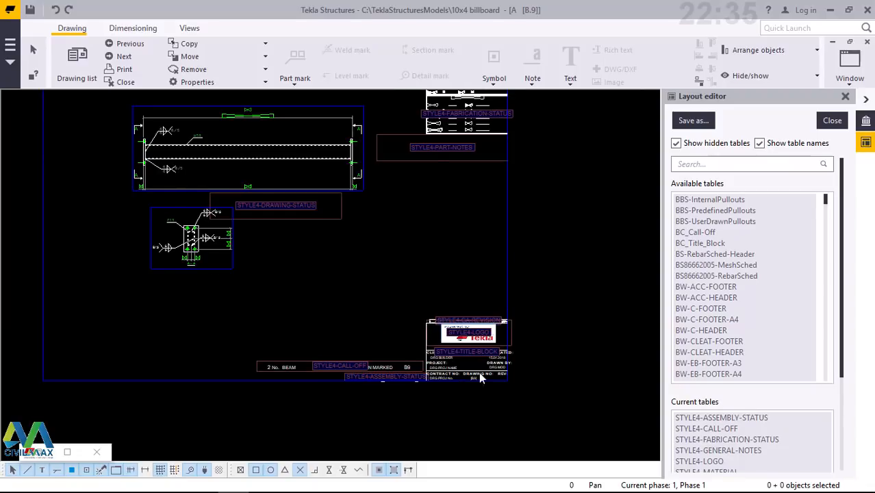
scroll(476, 374, down, 1)
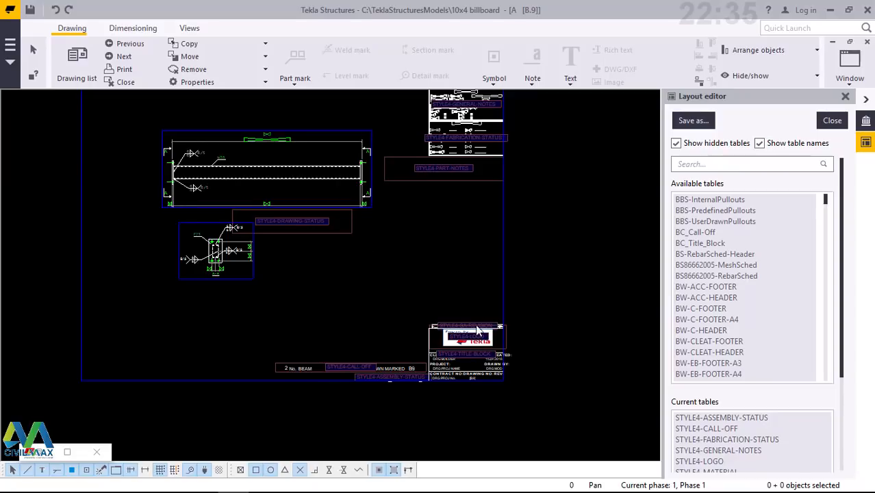
scroll(480, 121, up, 4)
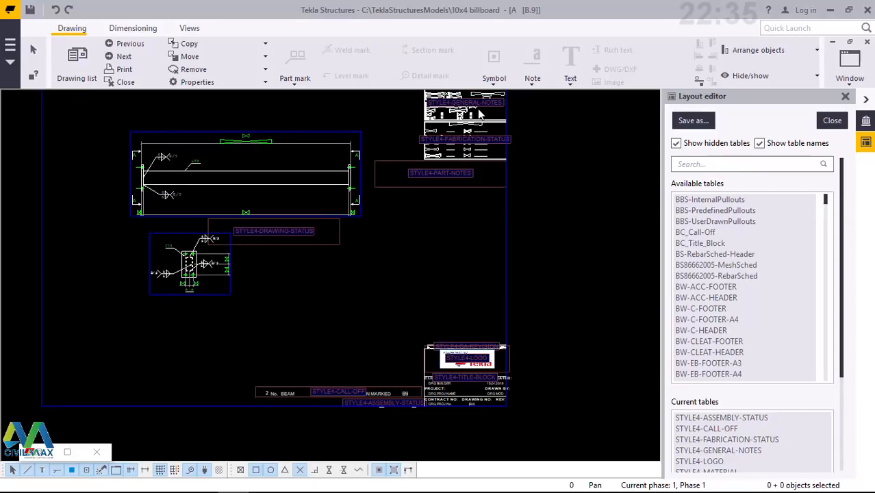
scroll(466, 141, up, 4)
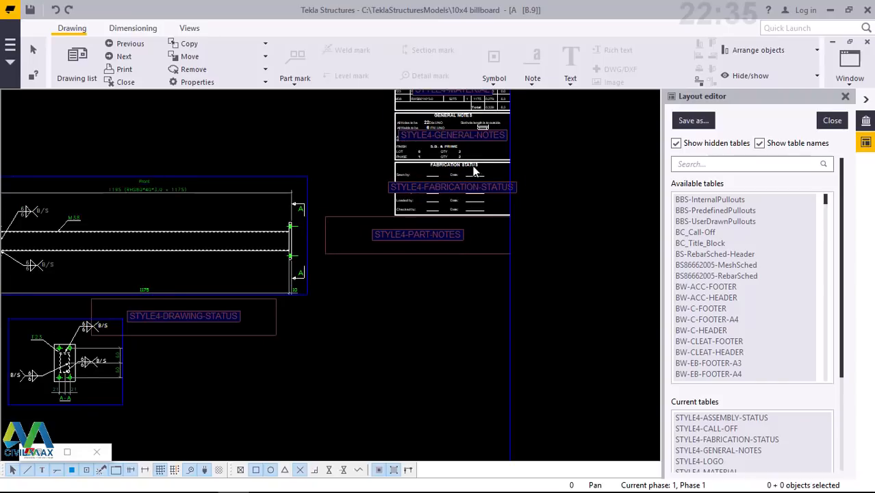
scroll(465, 133, up, 1)
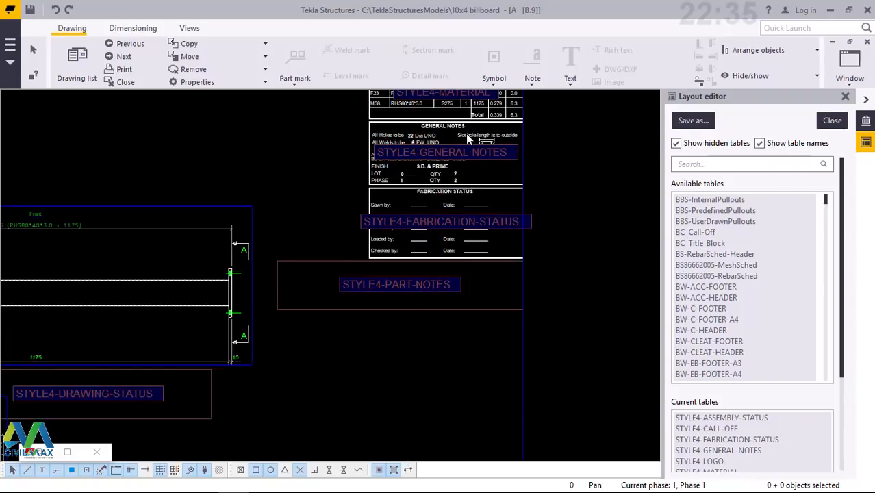
scroll(466, 134, down, 2)
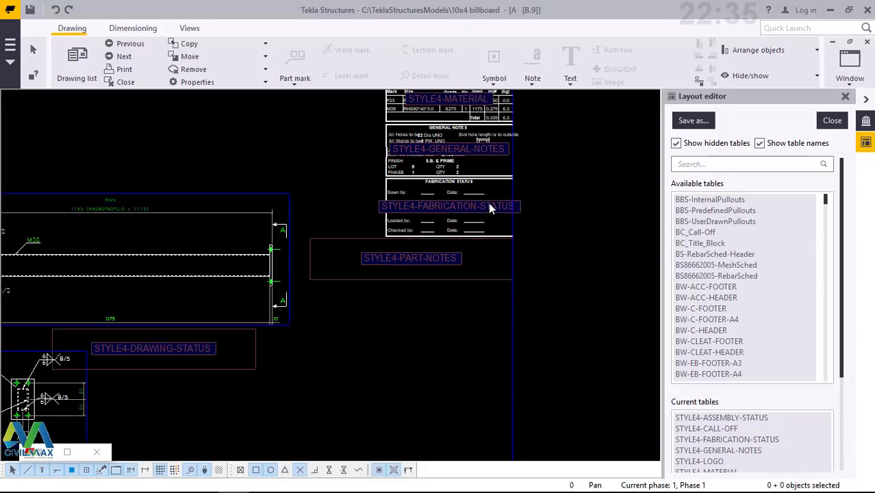
scroll(428, 182, down, 2)
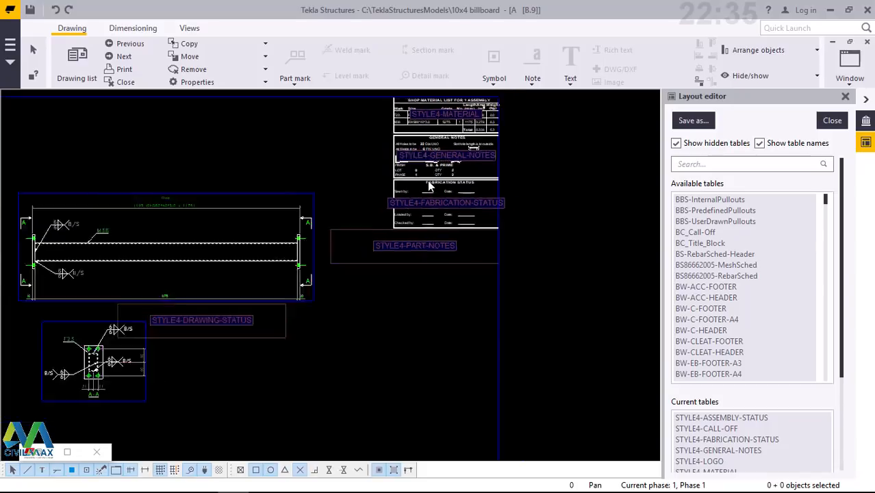
scroll(470, 350, down, 3)
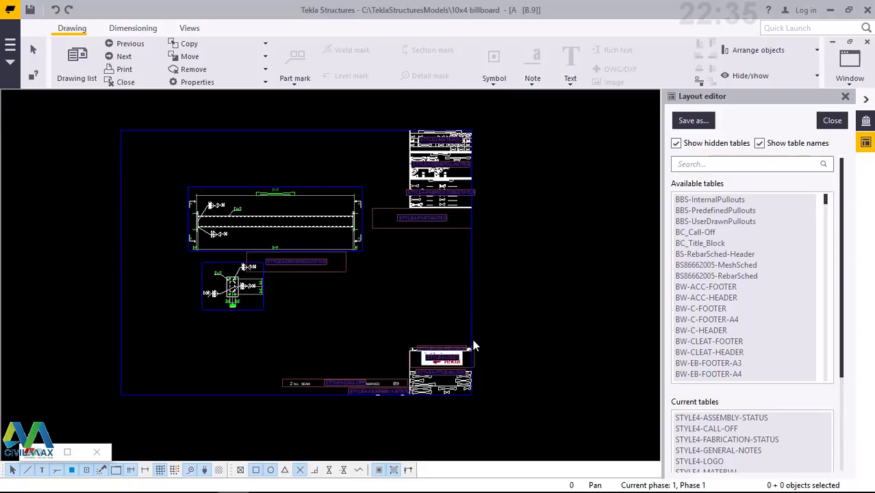
Step: Delete the STYLE4-TITLE-BLOCK and STYLE4-LOGO tables from the lower corner of the drawing sheet
scroll(448, 385, up, 5)
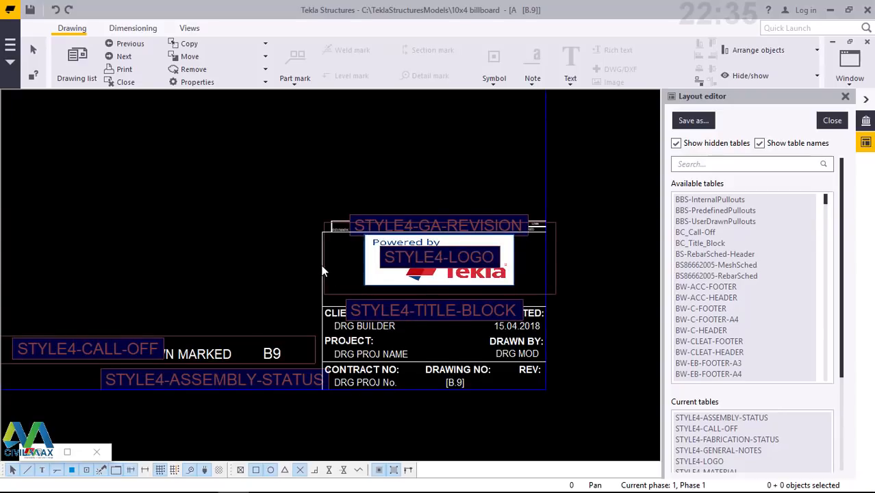
click(324, 271)
right_click(323, 271)
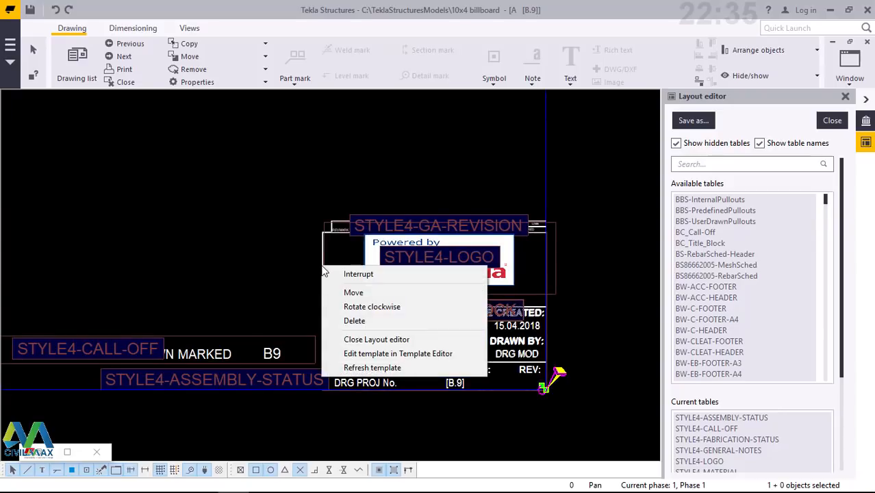
click(354, 321)
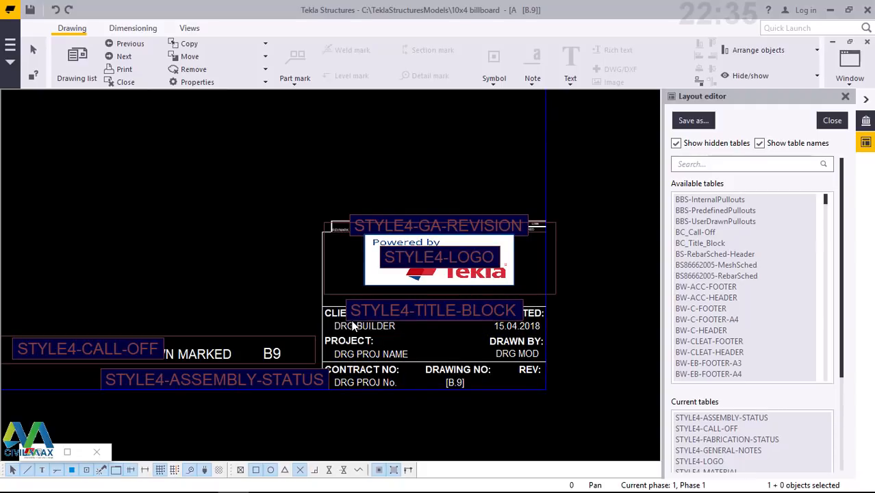
click(398, 293)
right_click(397, 294)
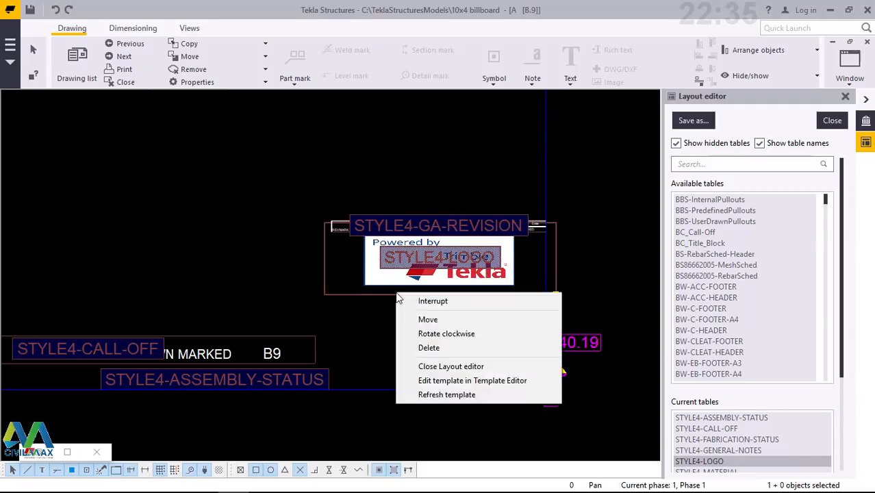
click(428, 347)
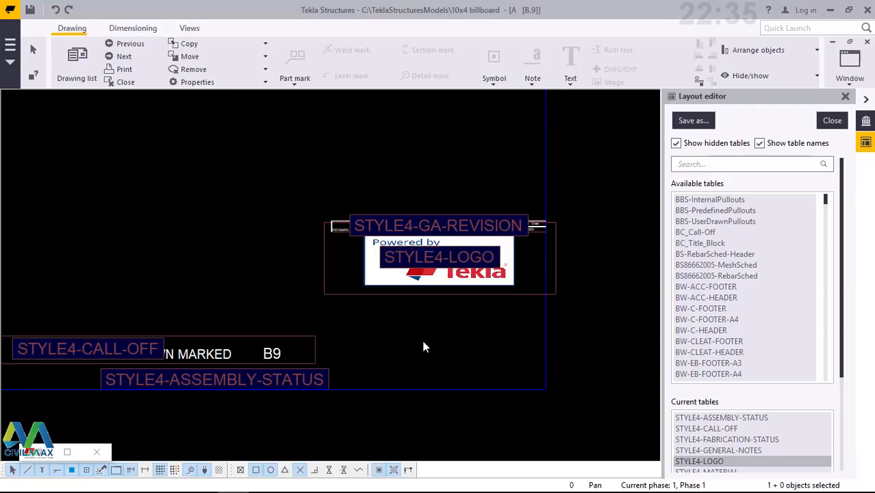
Step: Delete the STYLE4-GA-REVISION and STYLE4-ASSEMBLY-STATUS tables from the drawing layout
click(330, 229)
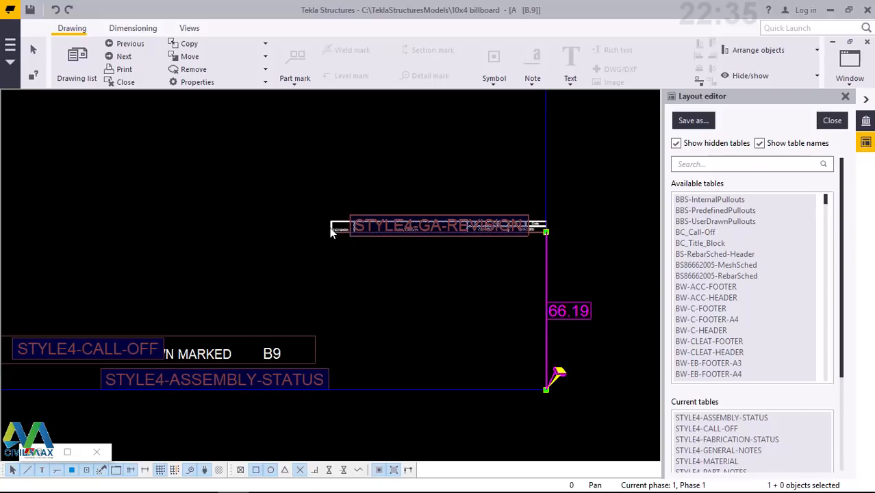
right_click(330, 232)
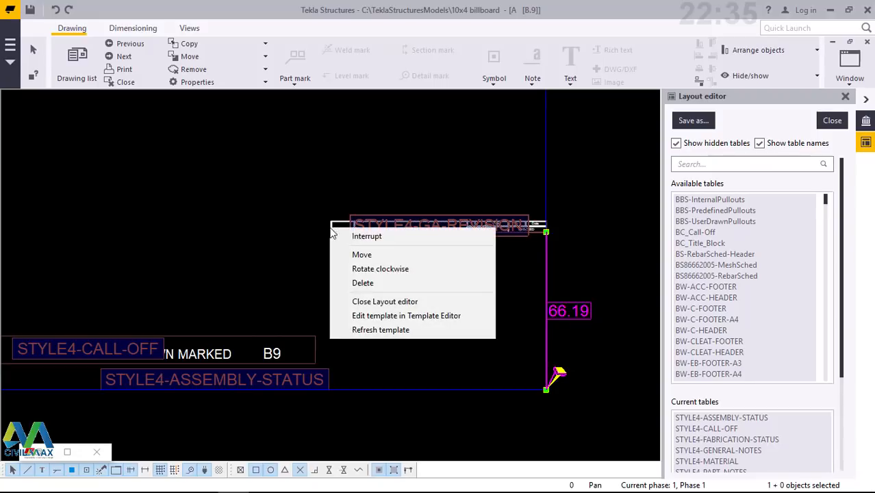
click(368, 282)
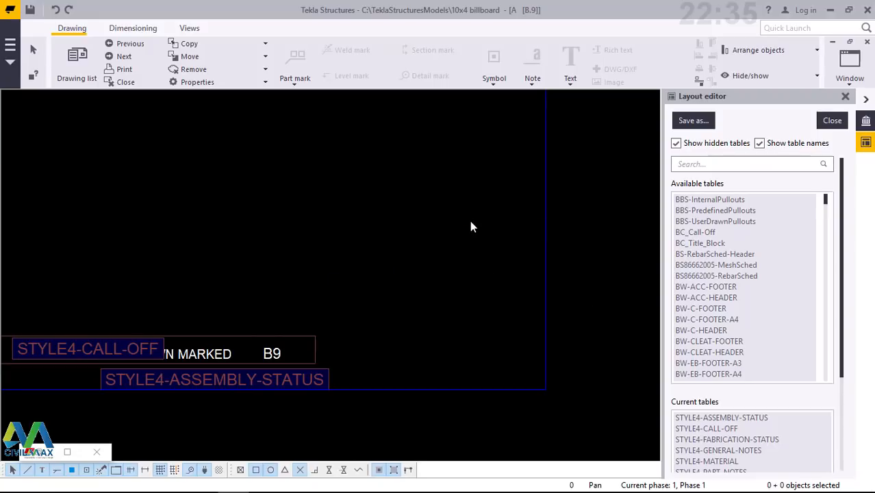
scroll(472, 224, down, 2)
scroll(205, 319, up, 1)
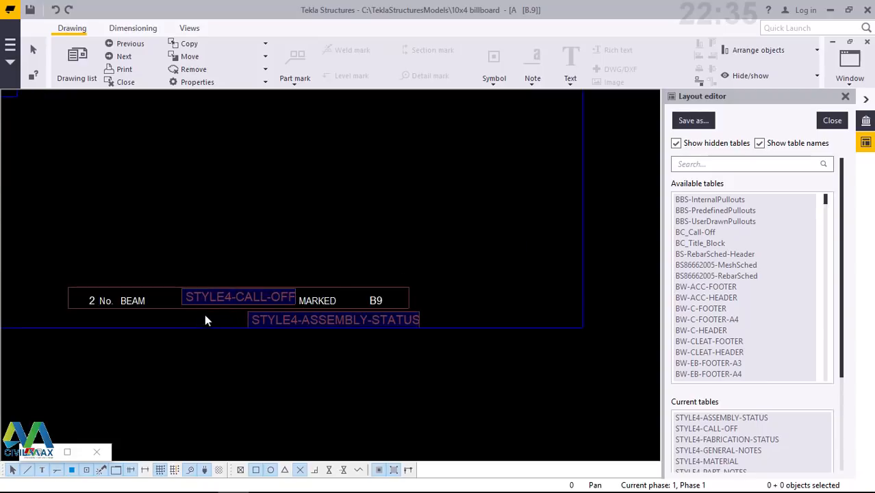
click(419, 319)
right_click(587, 313)
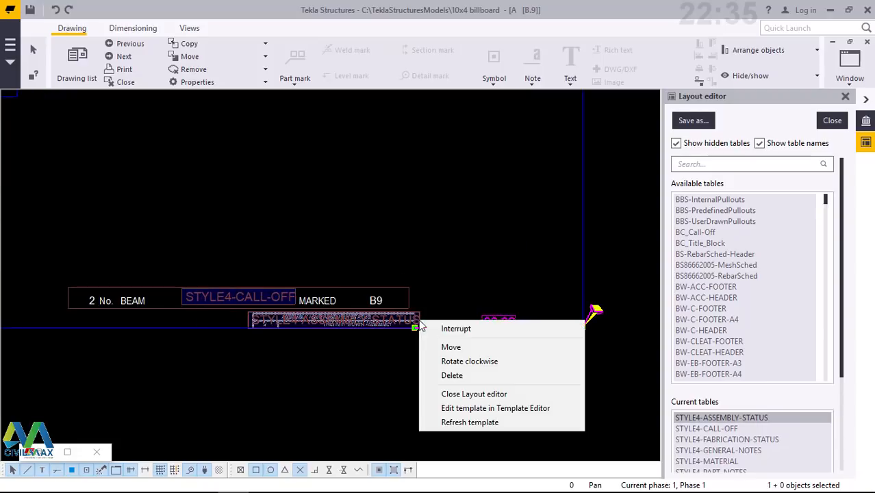
click(452, 374)
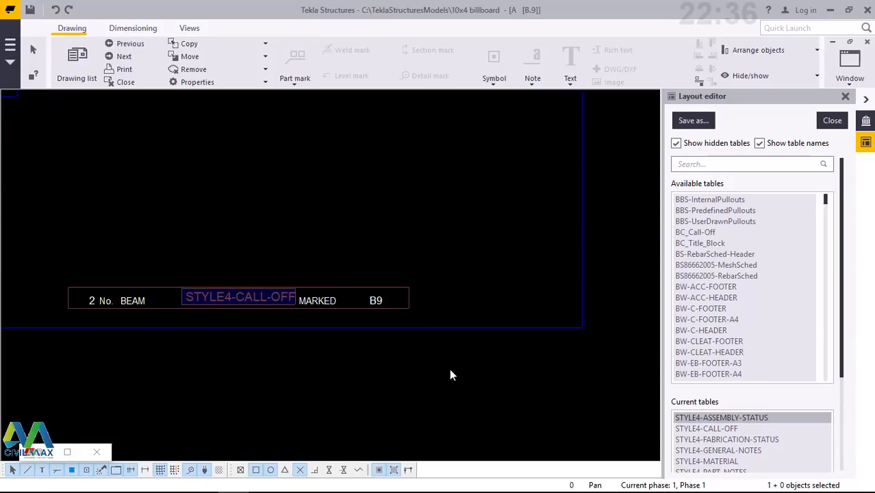
Step: Examine the remaining STYLE4-CALL-OFF and STYLE4-DRAWING-STATUS tables in the lower part of the drawing sheet
scroll(509, 344, down, 1)
scroll(511, 344, down, 2)
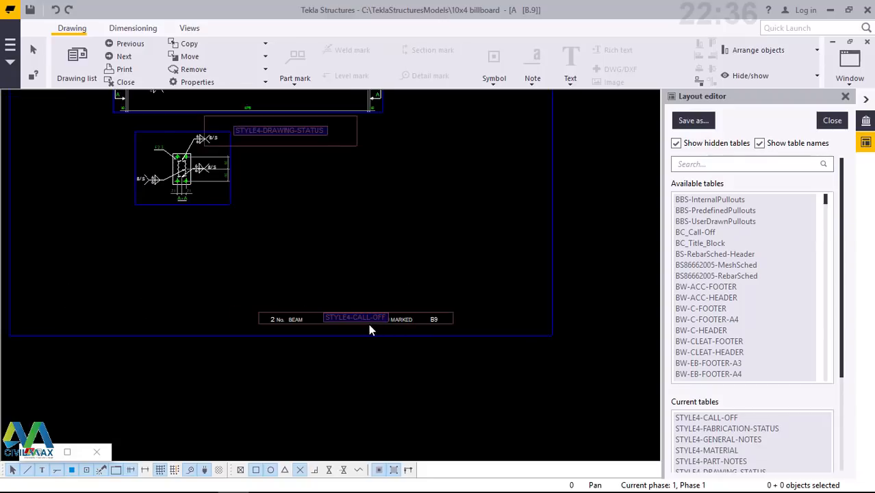
scroll(341, 327, up, 1)
scroll(341, 322, up, 1)
scroll(478, 337, down, 2)
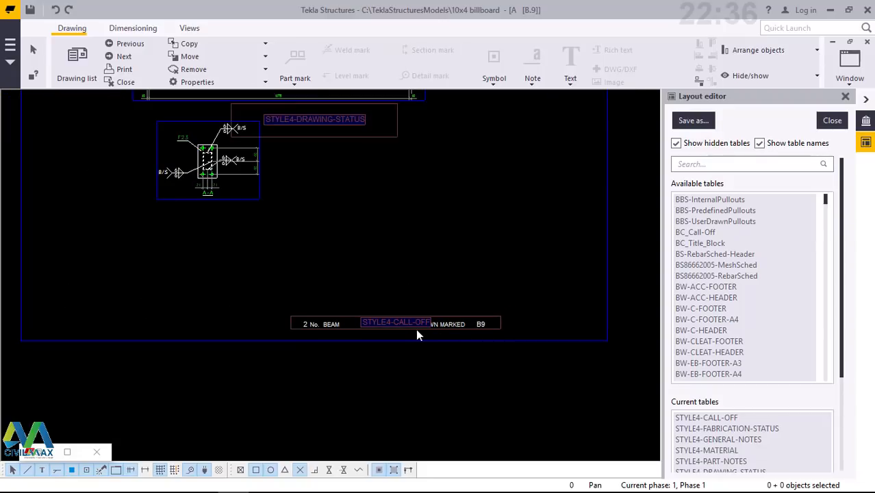
scroll(366, 323, up, 1)
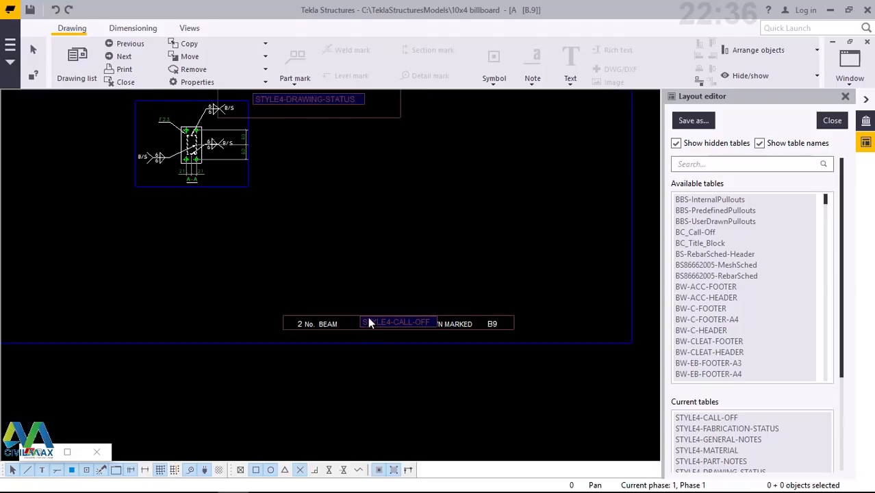
scroll(443, 328, down, 2)
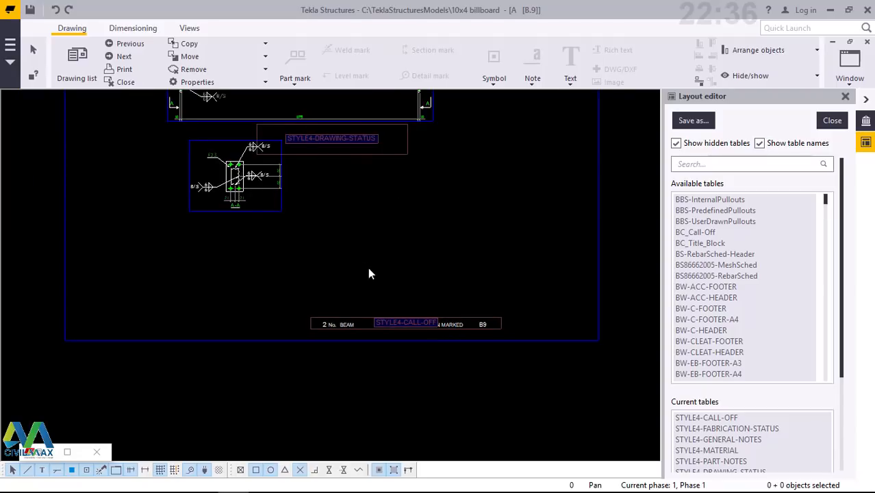
scroll(352, 206, down, 1)
scroll(330, 126, up, 3)
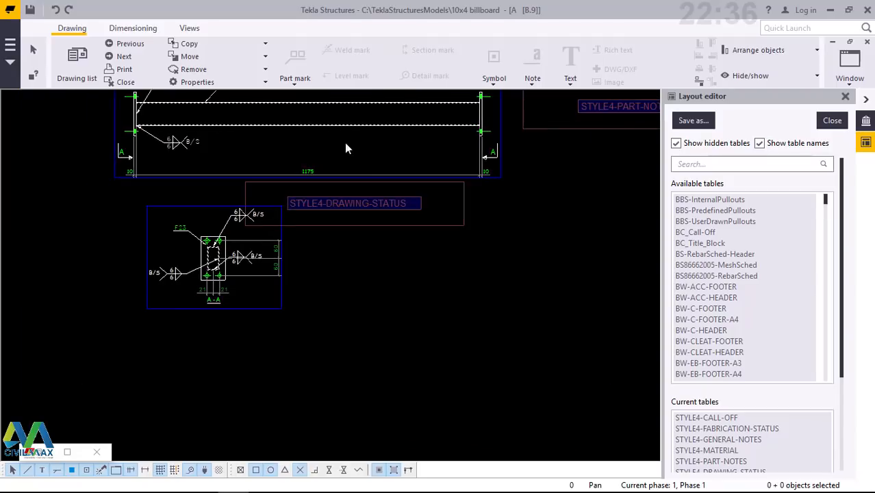
scroll(490, 351, down, 2)
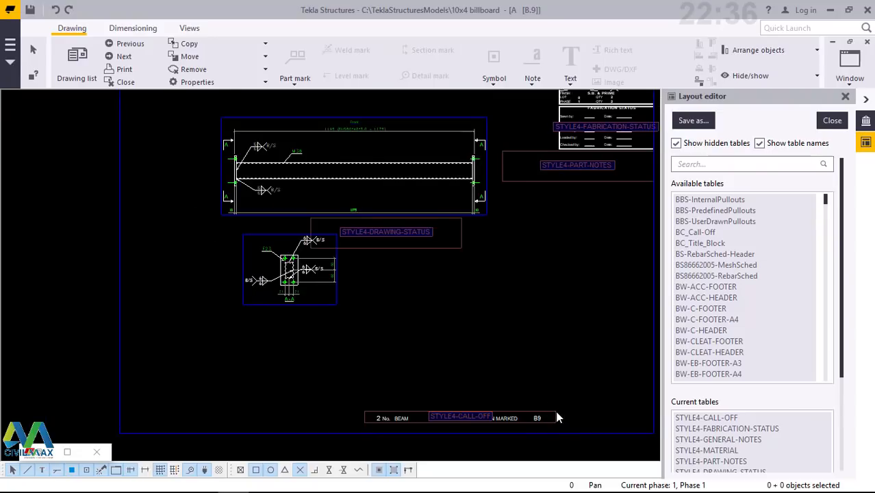
click(556, 415)
right_click(548, 352)
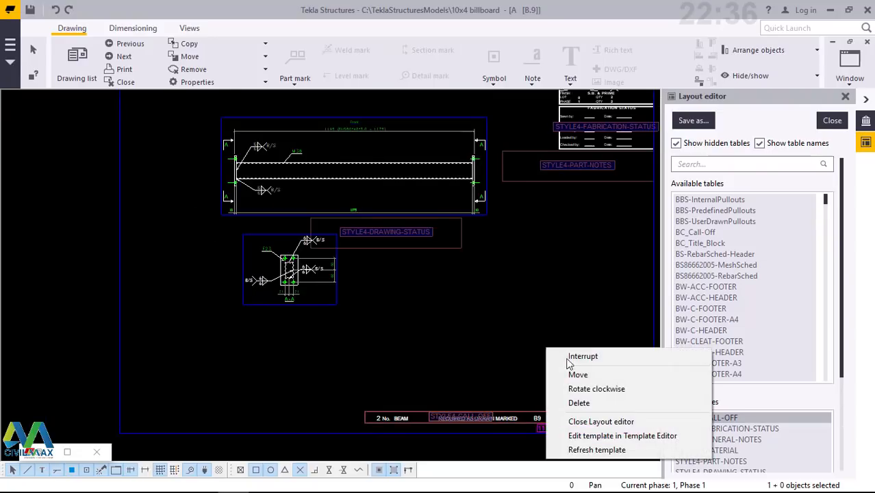
click(578, 375)
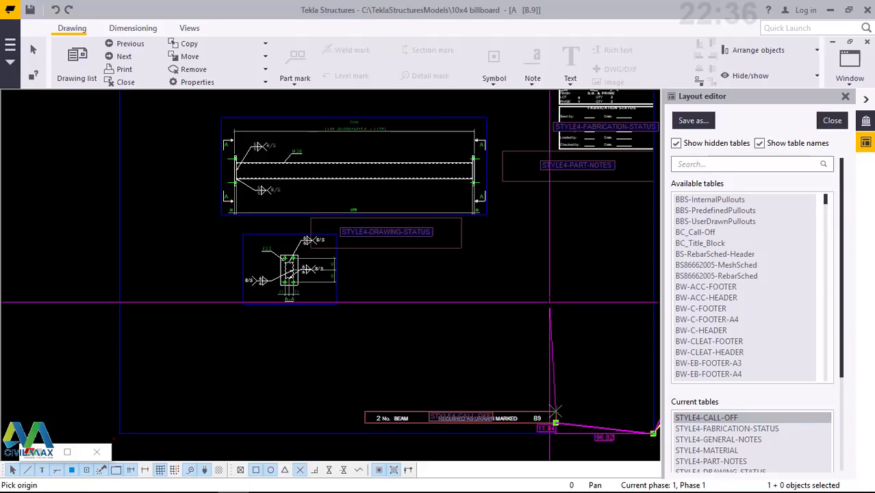
click(549, 298)
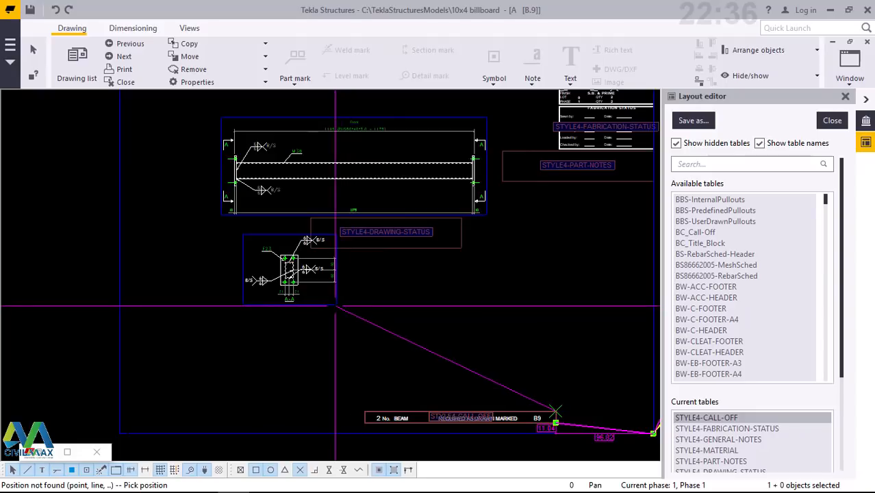
scroll(289, 301, up, 2)
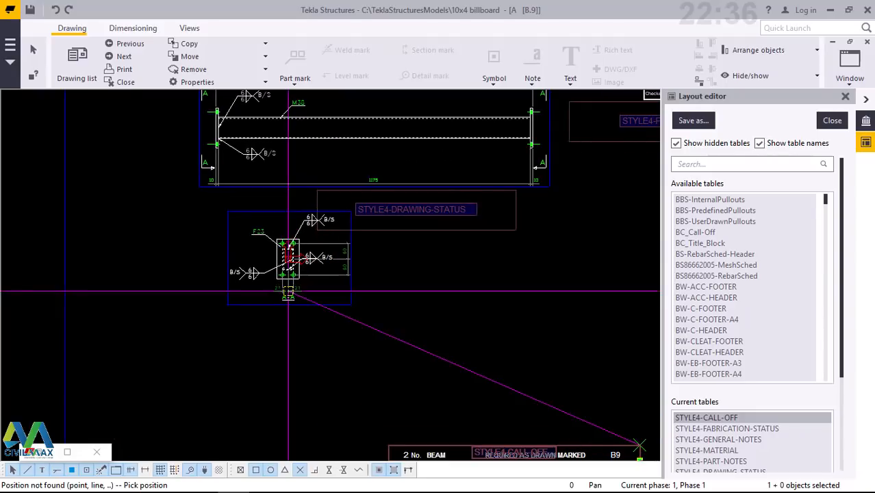
scroll(289, 292, up, 5)
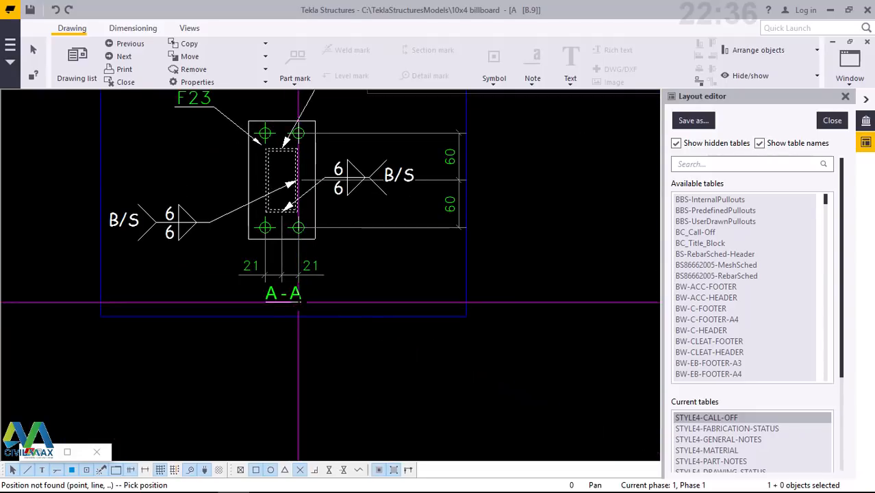
scroll(291, 300, down, 3)
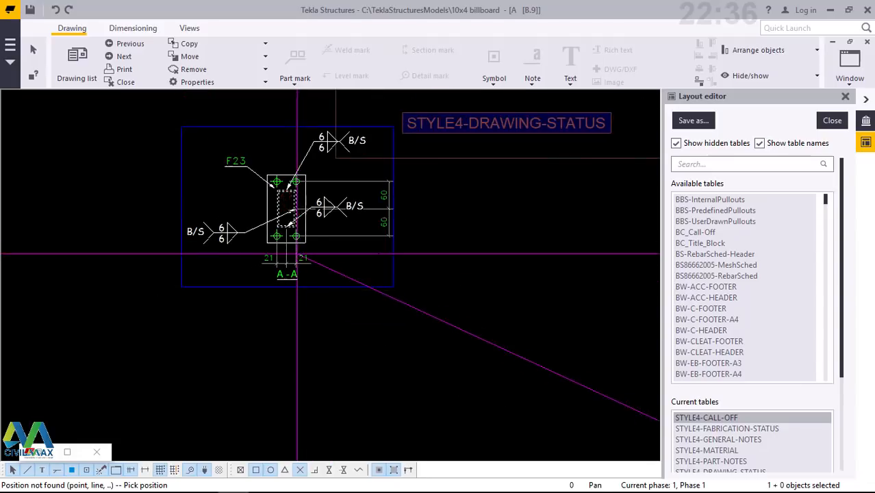
scroll(335, 251, down, 5)
scroll(586, 378, up, 1)
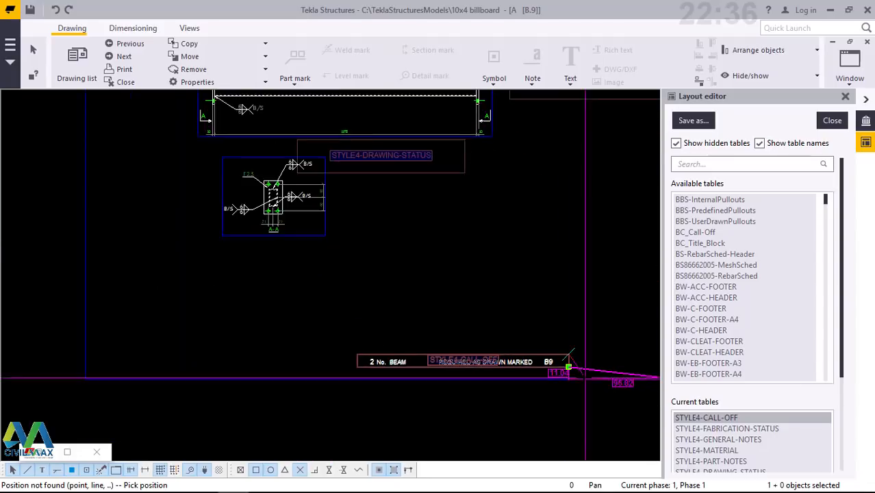
scroll(579, 370, up, 4)
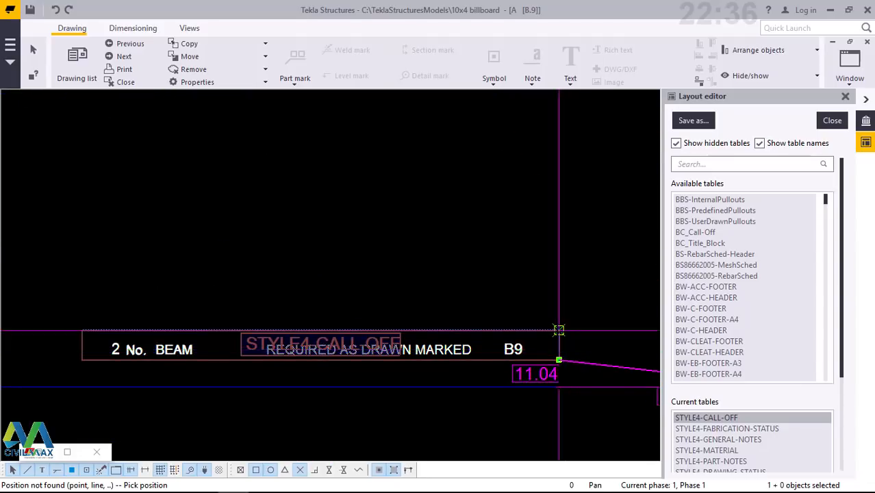
click(559, 331)
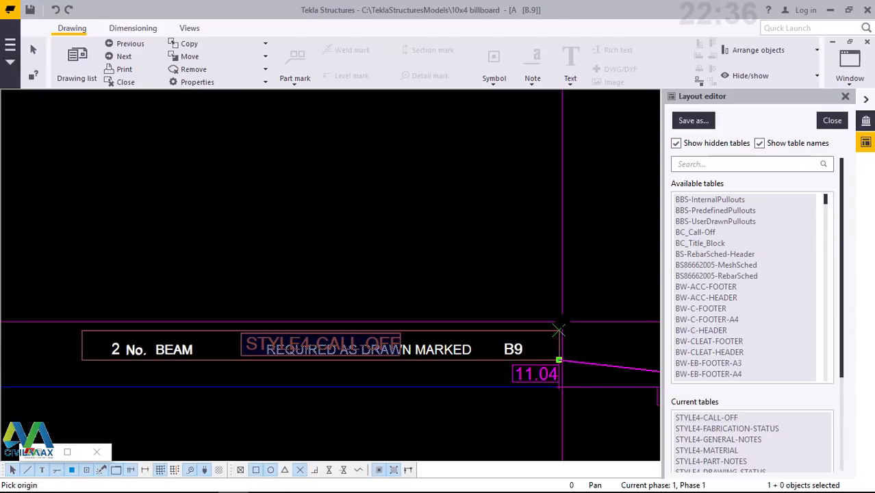
right_click(506, 219)
click(528, 232)
scroll(576, 342, down, 1)
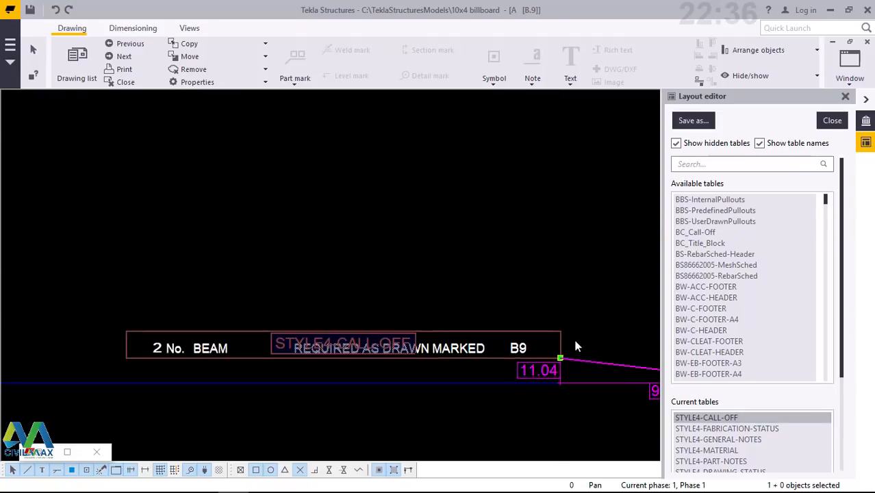
Step: Anchor the STYLE4-CALL-OFF table at its upper-left corner and move it left, placing its lower-right corner where its upper-left corner was
scroll(574, 341, down, 1)
mouse_move(562, 353)
mouse_down()
mouse_move(260, 274)
mouse_move(189, 229)
mouse_move(199, 233)
mouse_up()
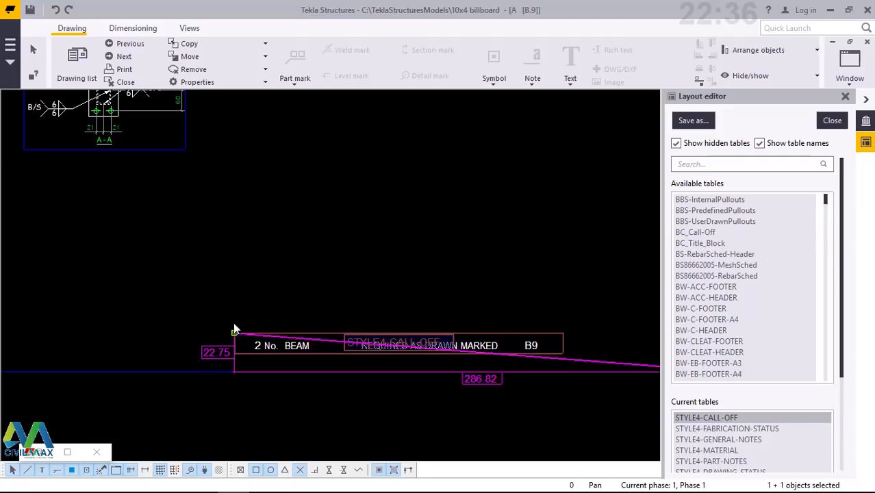
drag(235, 329, 200, 197)
right_click(497, 234)
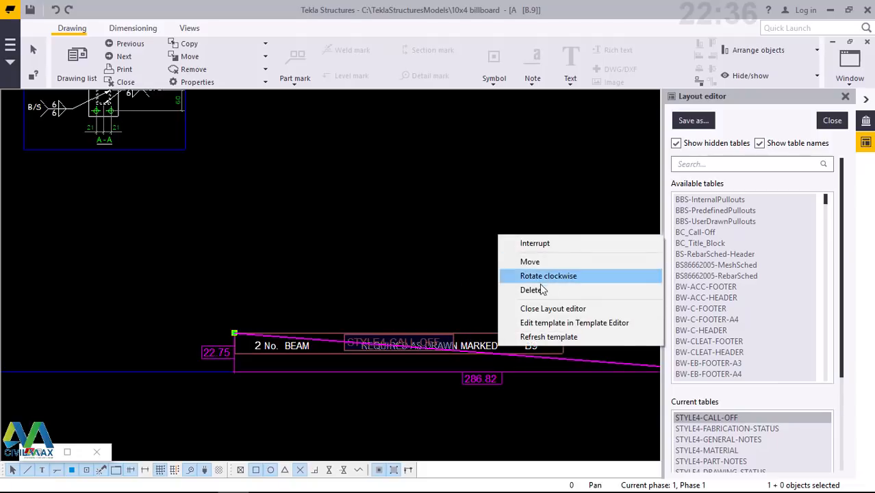
click(529, 262)
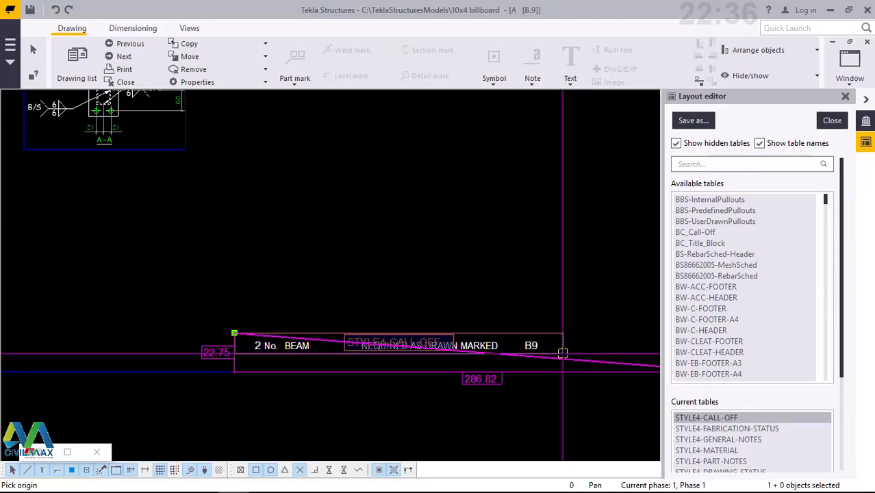
click(235, 333)
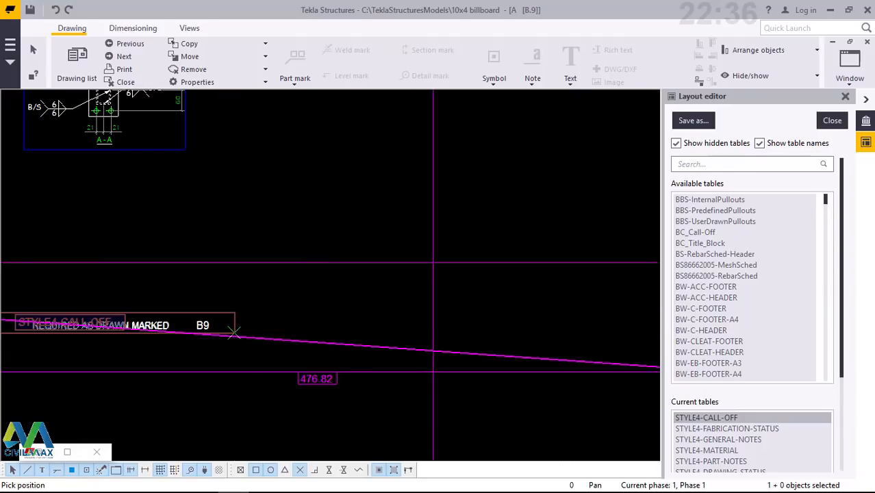
Step: Move the STYLE4-CALL-OFF table straight up by three table heights, using its right-hand corners as reference points
scroll(233, 325, up, 1)
scroll(234, 340, up, 3)
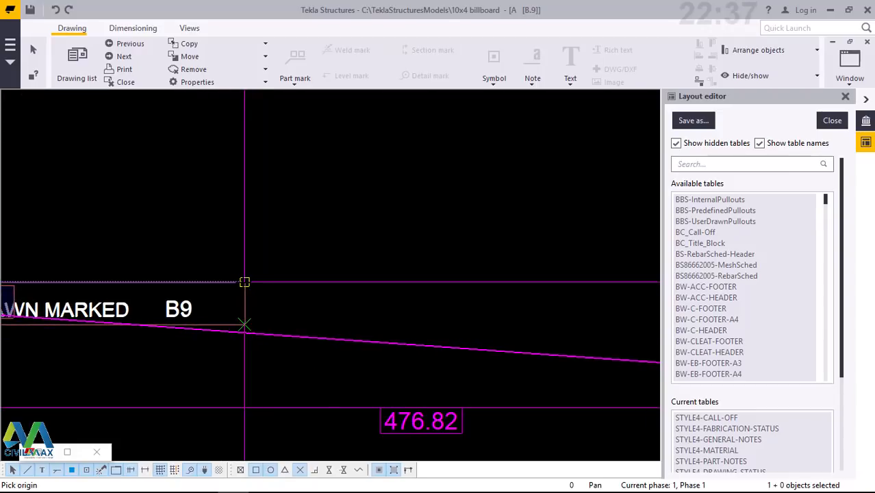
click(244, 281)
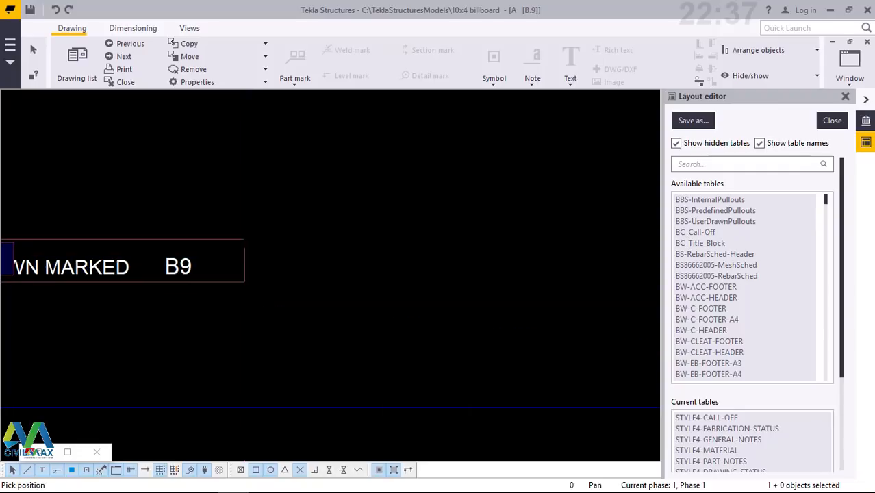
click(244, 239)
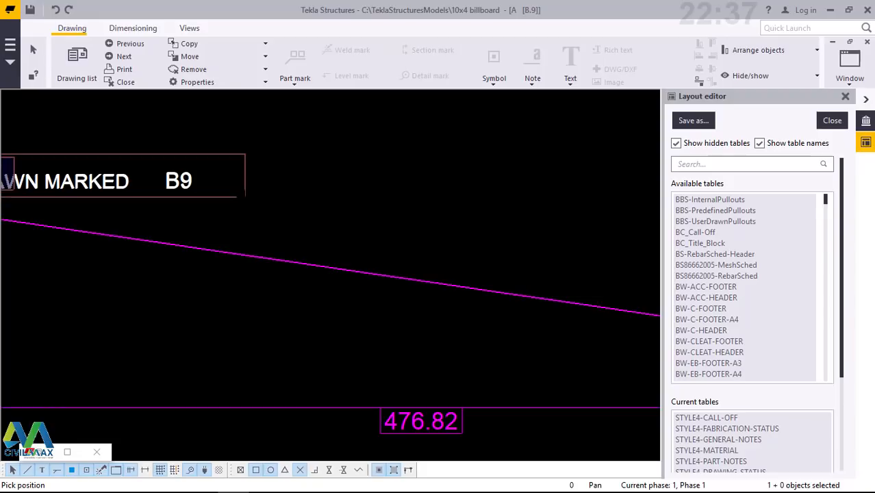
Step: Raise the STYLE4-CALL-OFF table by two more table heights to sit below section view A-A, and end the Move command
scroll(244, 196, down, 4)
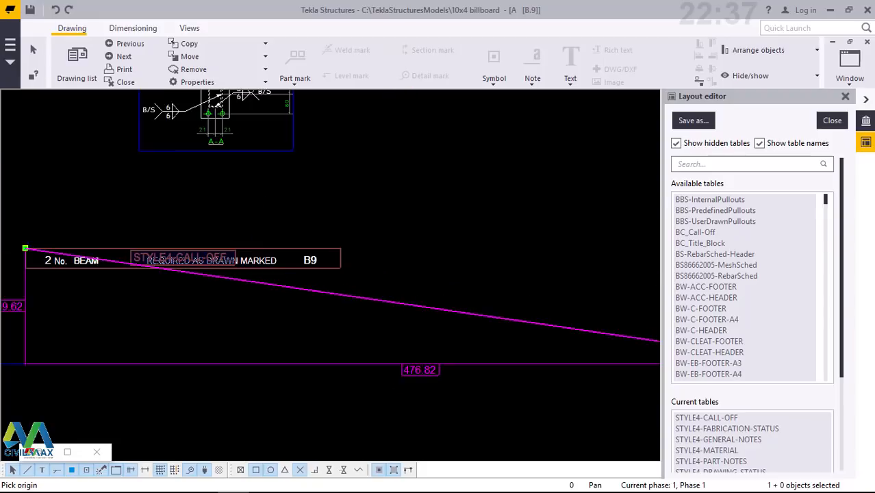
scroll(429, 326, down, 2)
scroll(312, 248, up, 7)
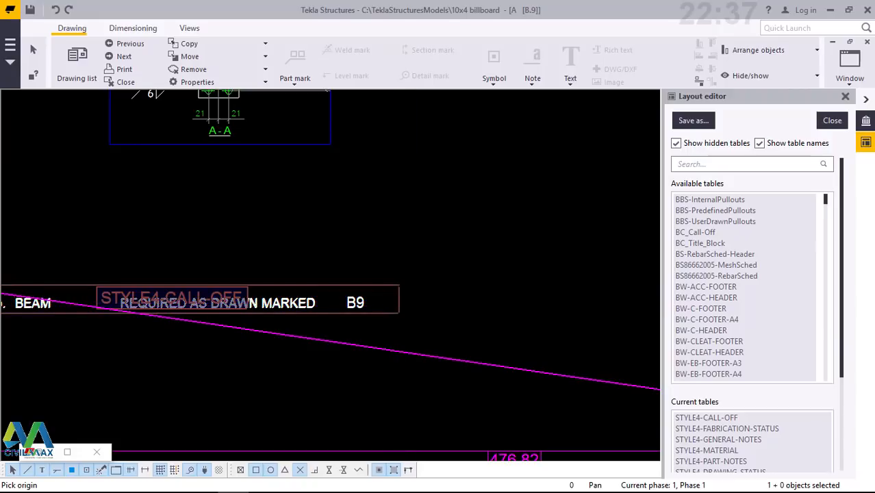
click(399, 284)
click(398, 284)
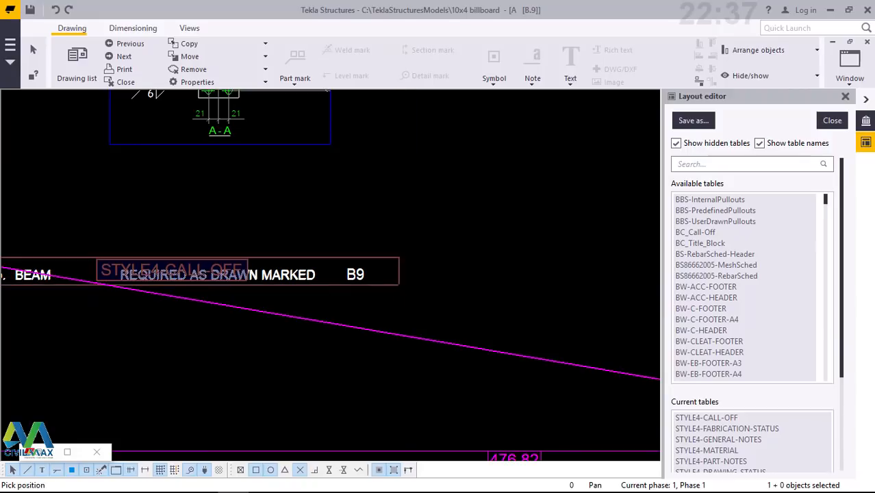
click(398, 284)
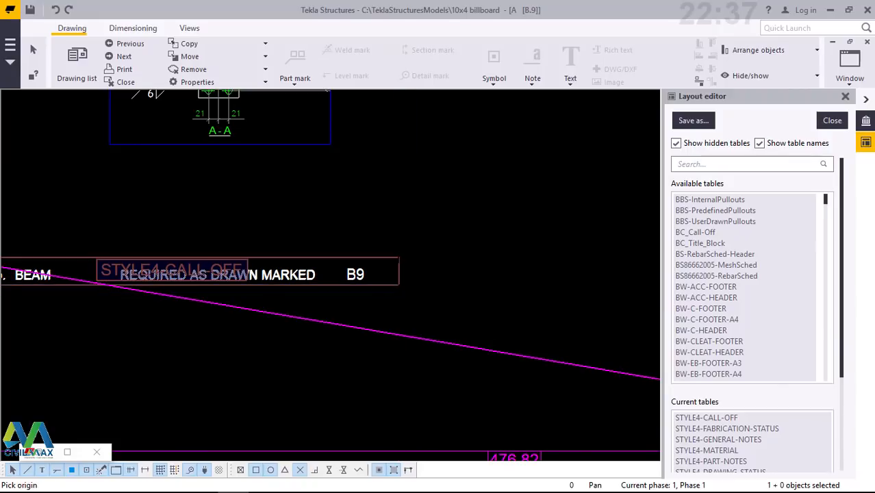
click(399, 257)
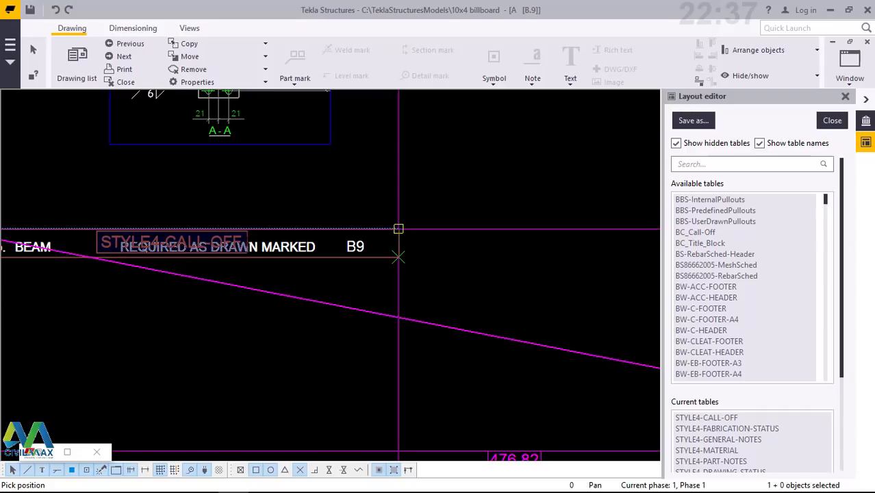
scroll(411, 266, up, 1)
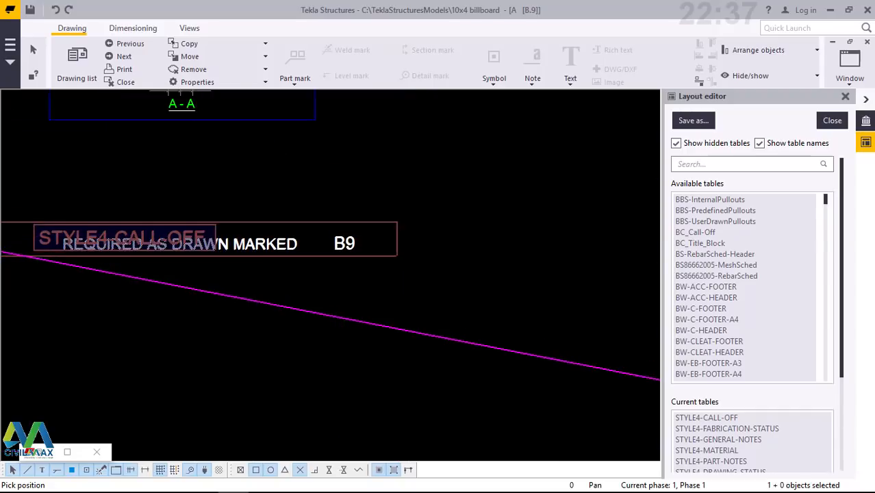
scroll(409, 261, up, 2)
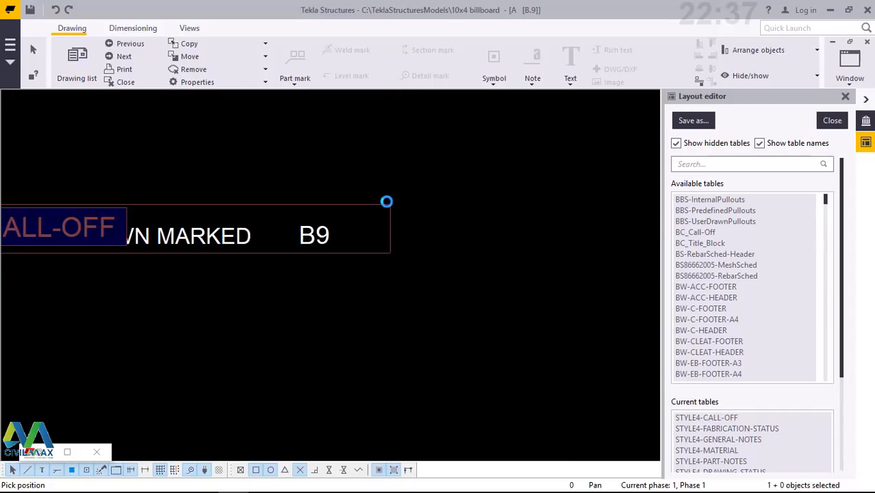
click(391, 204)
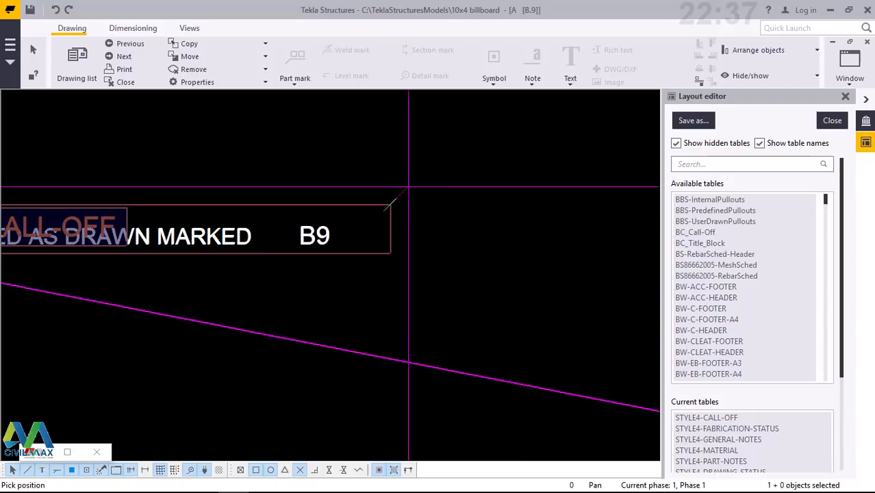
right_click(430, 183)
click(443, 190)
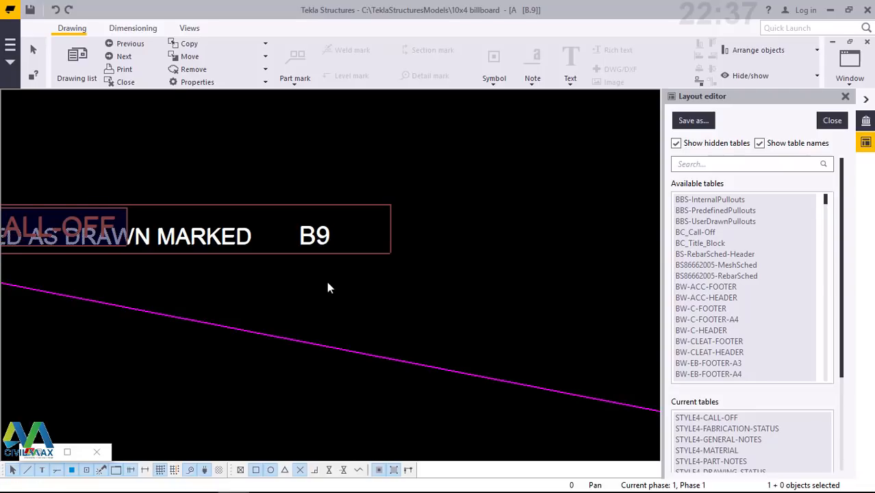
scroll(293, 298, down, 6)
scroll(422, 259, down, 2)
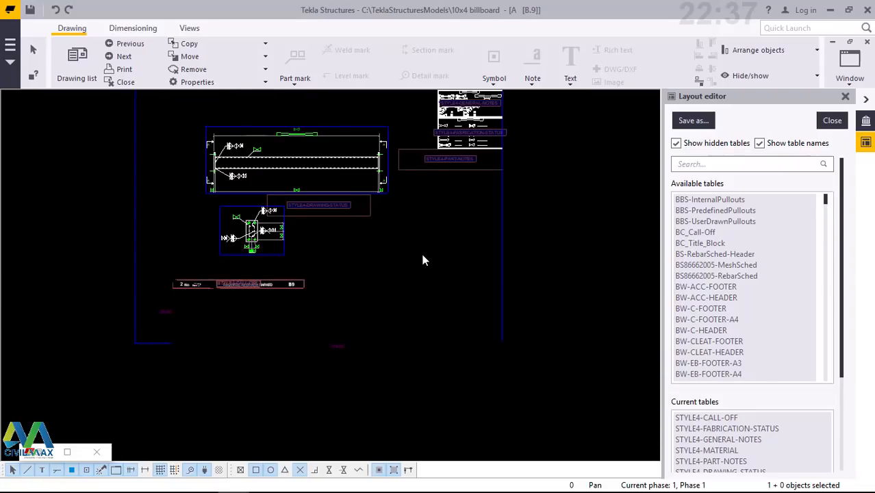
scroll(508, 334, up, 7)
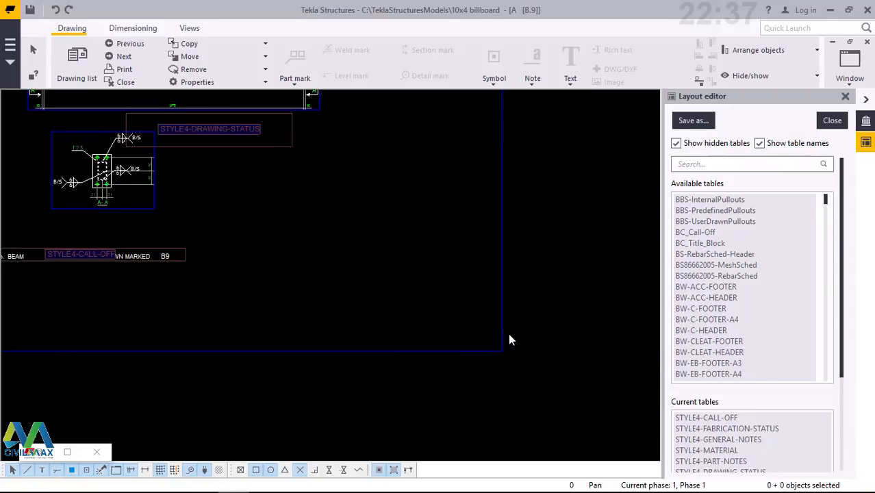
scroll(484, 372, down, 4)
scroll(496, 376, down, 1)
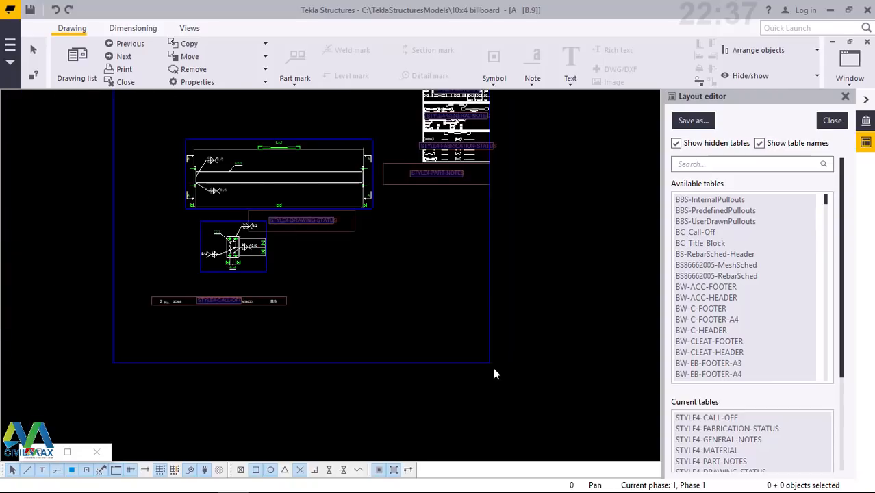
Step: Delete the STYLE4-PART-NOTES table below the fabrication status table from the drawing layout
scroll(496, 370, down, 1)
scroll(475, 191, up, 1)
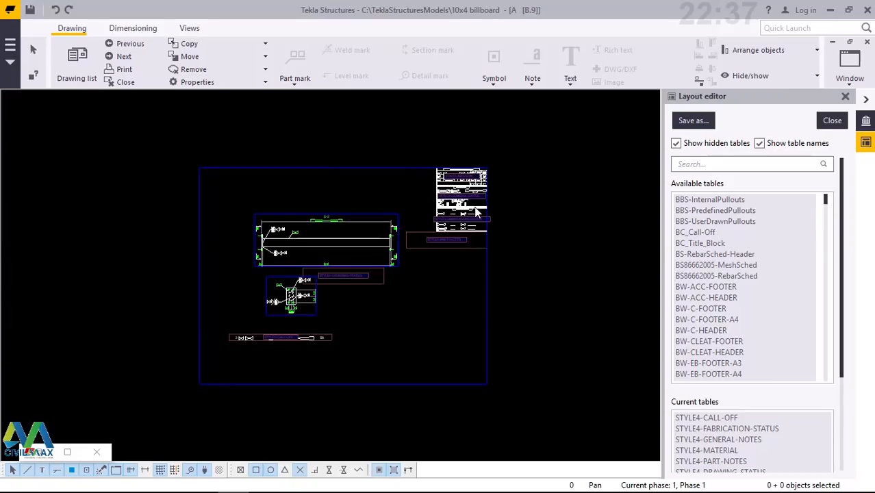
scroll(478, 240, up, 12)
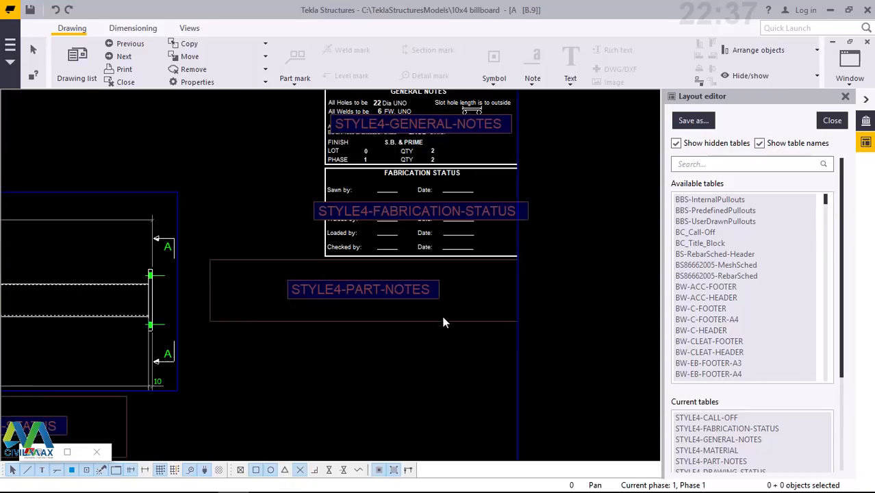
click(435, 323)
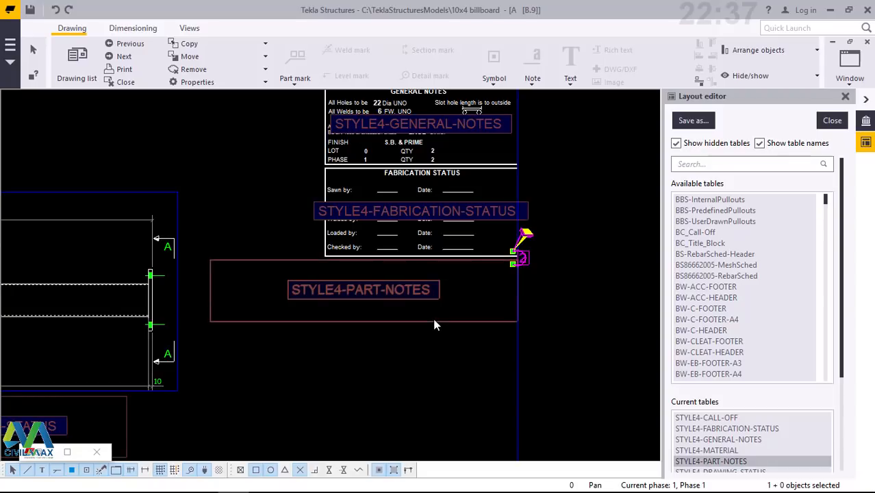
right_click(434, 325)
click(468, 372)
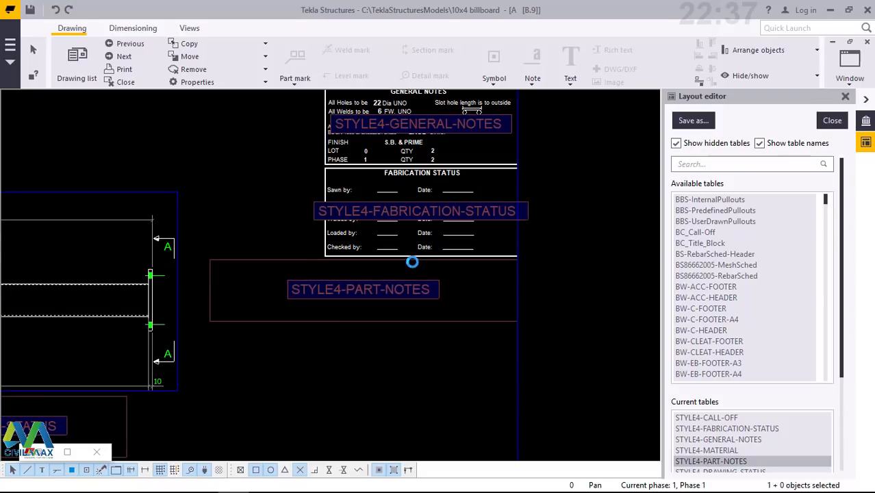
Step: Delete the STYLE4-FABRICATION-STATUS and STYLE4-GENERAL-NOTES tables from the drawing layout
click(365, 259)
right_click(366, 259)
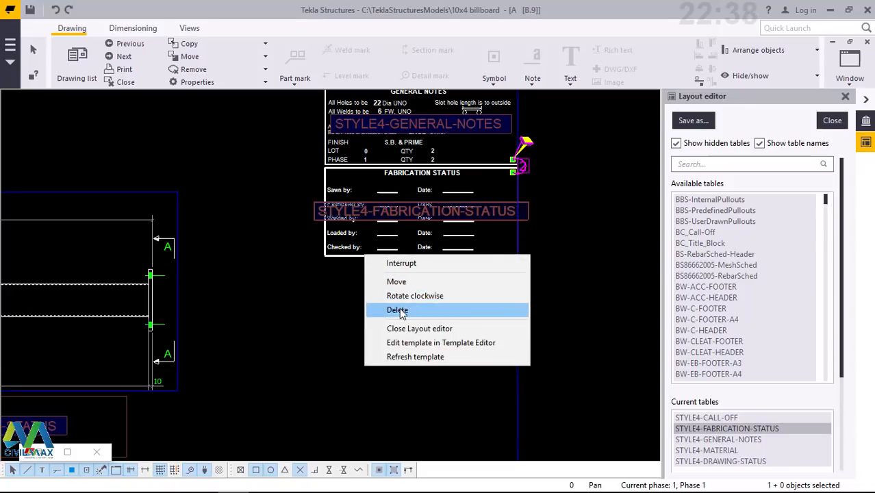
click(399, 311)
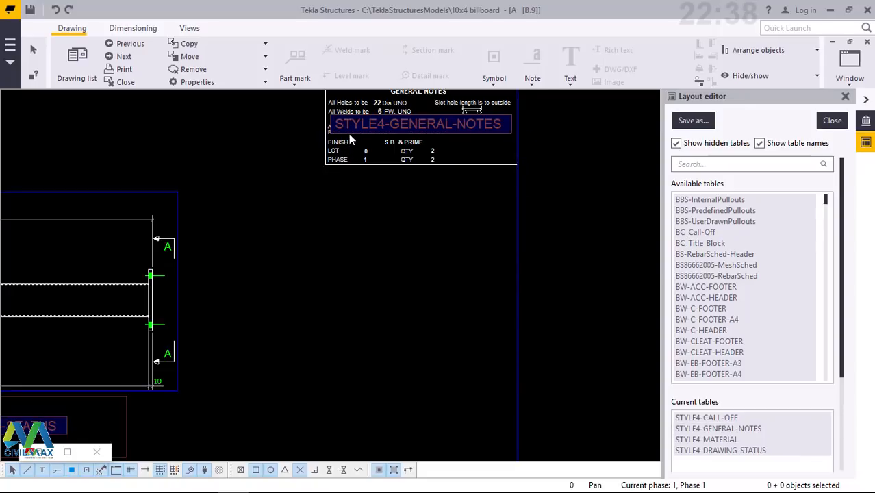
scroll(348, 134, up, 5)
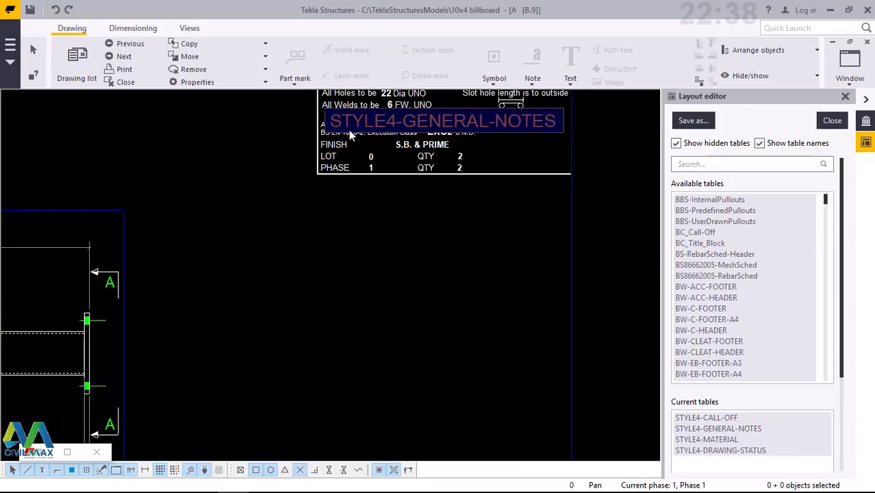
click(365, 211)
right_click(365, 208)
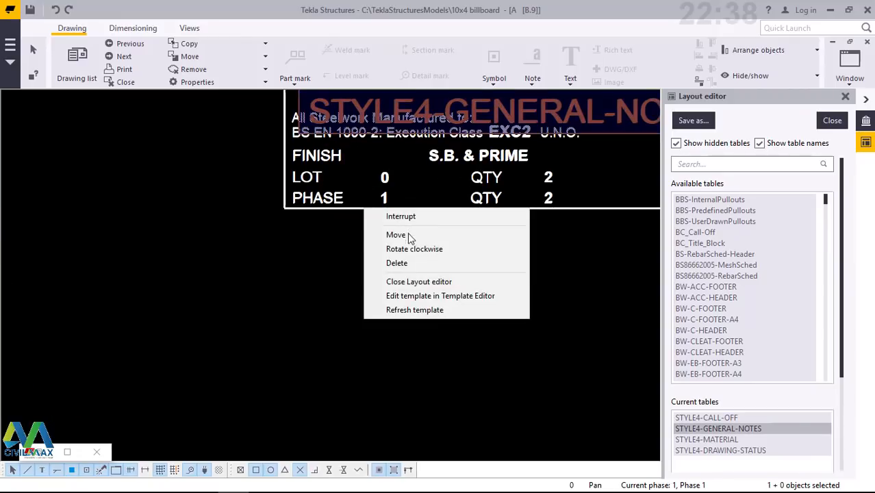
click(401, 261)
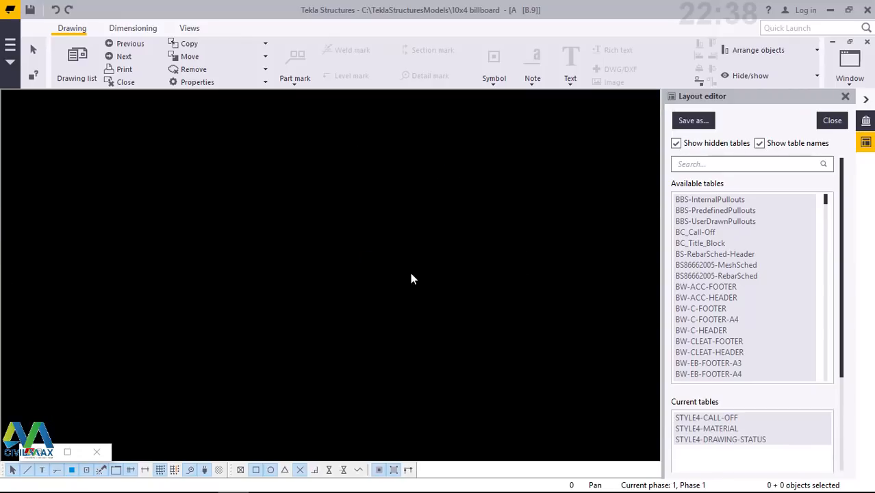
Step: Examine the STYLE4-MATERIAL table and its anchor point, and the free area around the sheet's lower-right corner
scroll(442, 305, down, 4)
scroll(452, 205, up, 3)
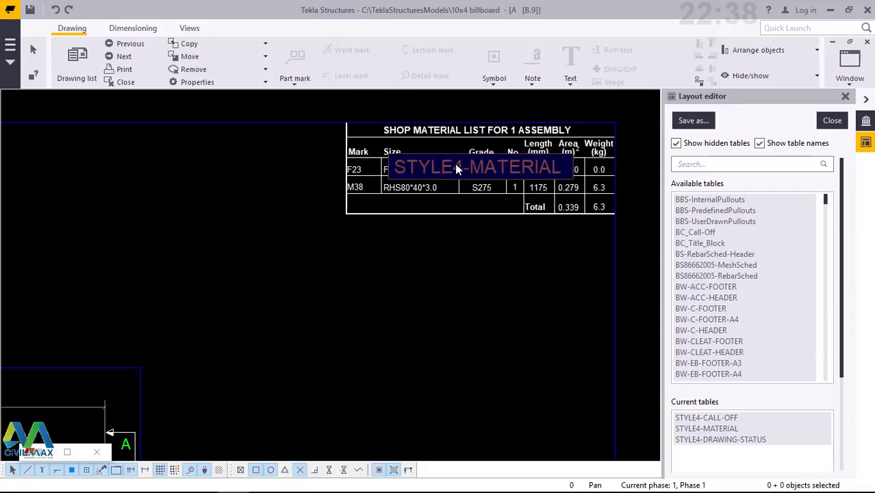
scroll(459, 159, up, 2)
scroll(463, 156, up, 2)
scroll(517, 199, down, 2)
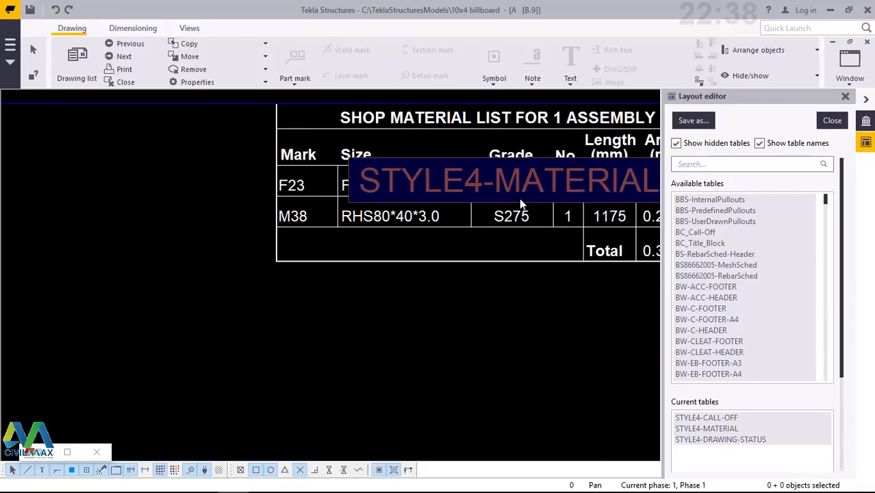
scroll(630, 194, up, 3)
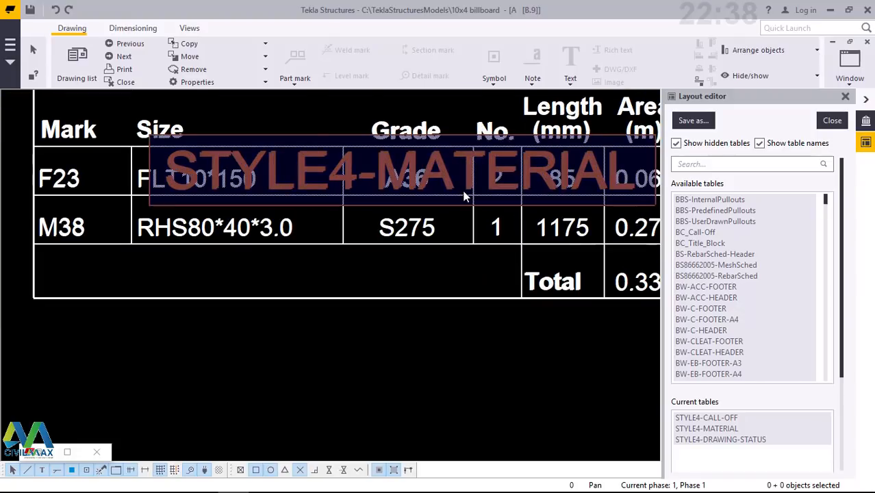
click(464, 191)
scroll(465, 191, down, 5)
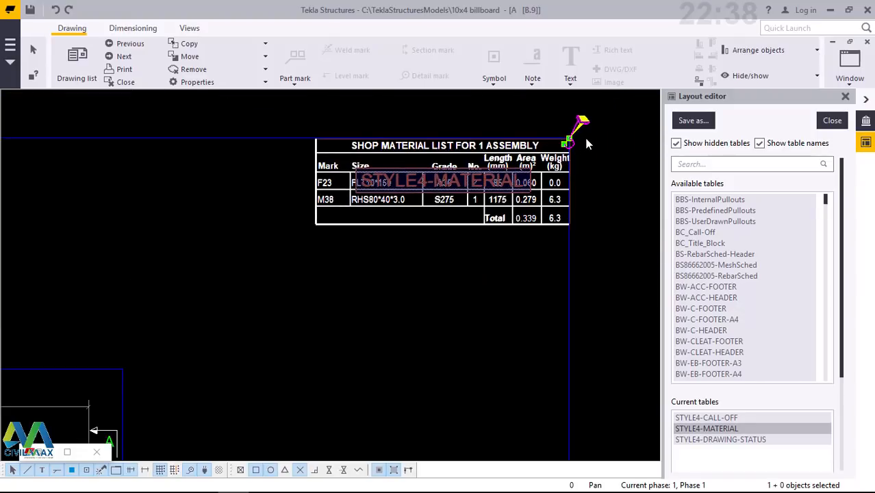
click(586, 141)
scroll(452, 162, down, 3)
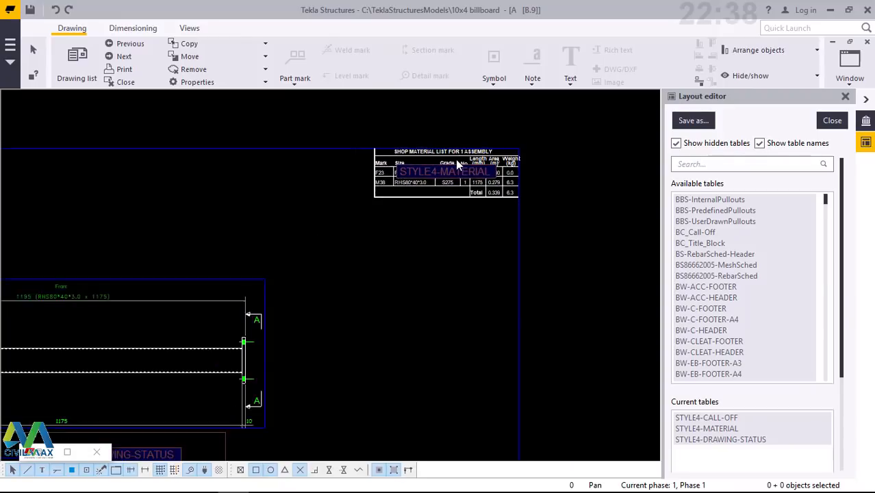
scroll(457, 165, down, 5)
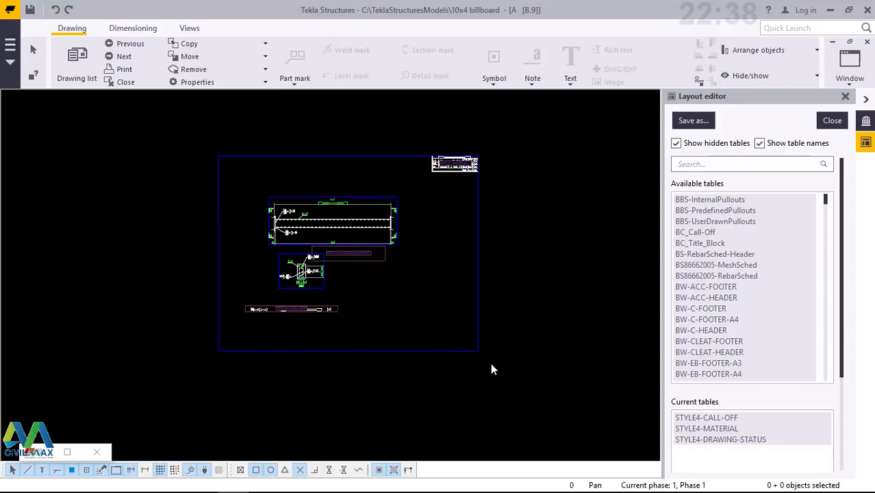
scroll(473, 355, up, 3)
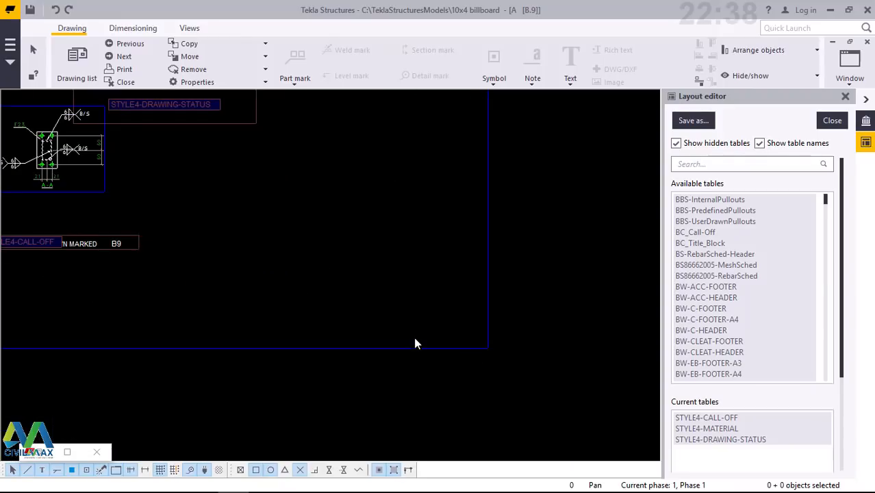
scroll(418, 346, down, 1)
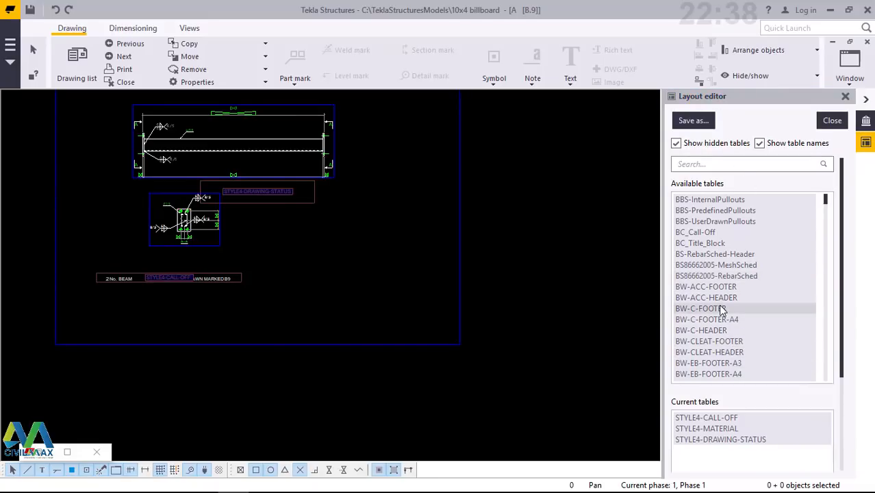
Step: Find titleblock3 among the available tables and insert it at the lower-right corner of the drawing sheet frame
scroll(721, 310, down, 6)
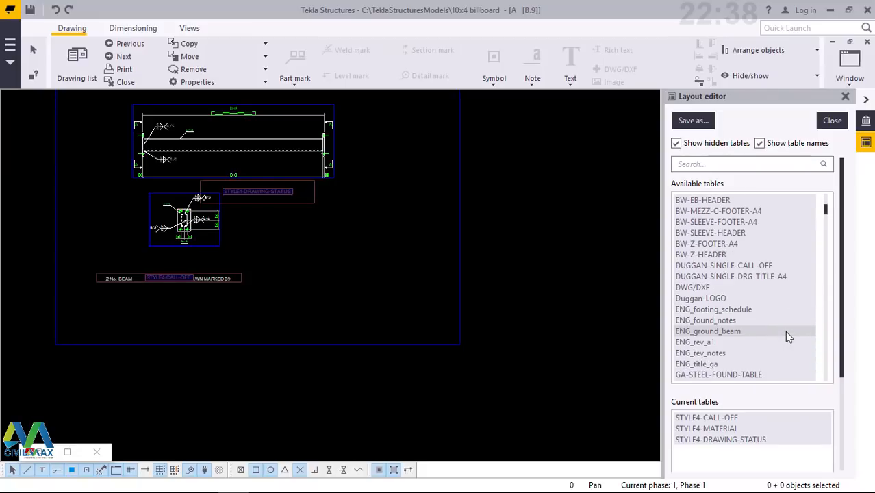
scroll(786, 336, down, 2)
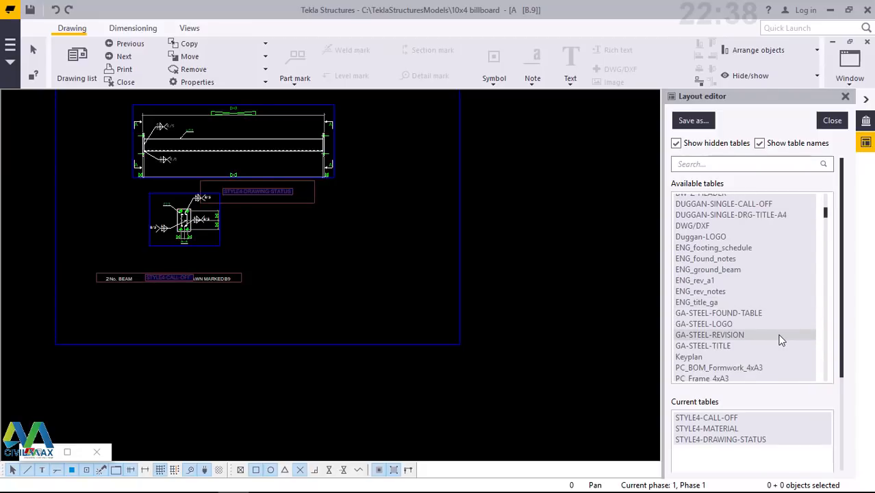
scroll(761, 336, down, 3)
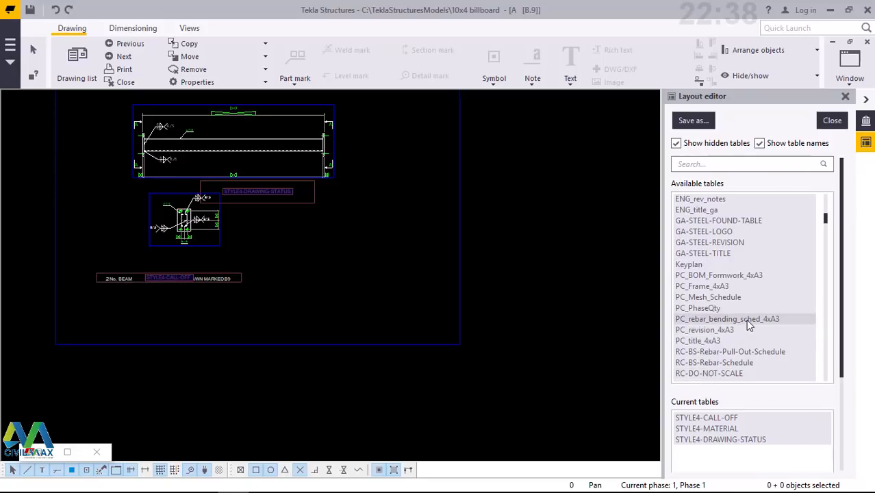
scroll(746, 325, down, 8)
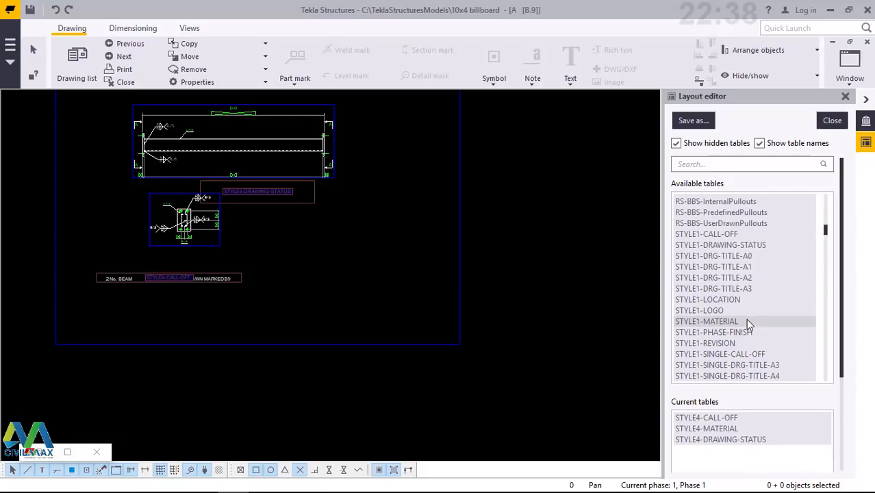
scroll(746, 323, down, 4)
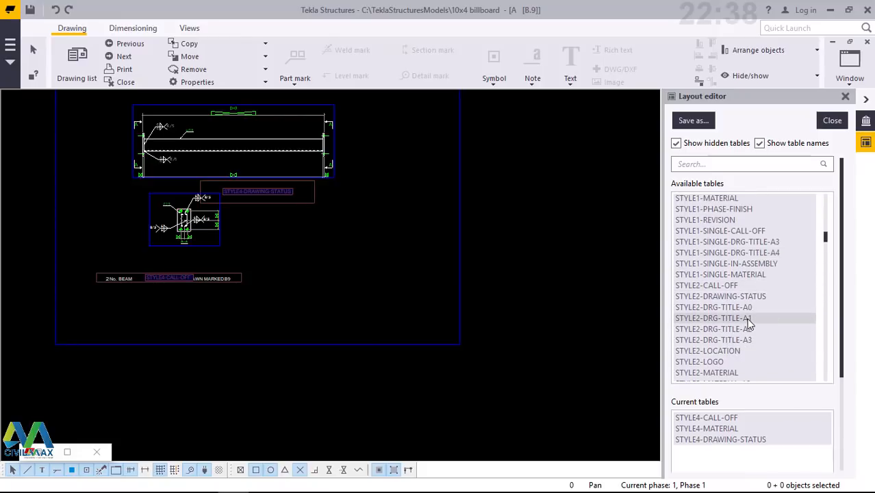
scroll(749, 323, down, 2)
scroll(749, 323, down, 9)
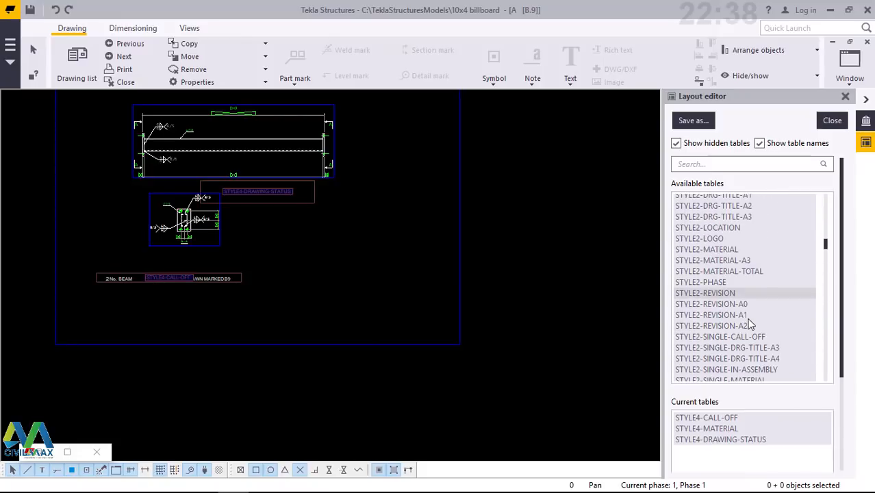
scroll(751, 324, down, 10)
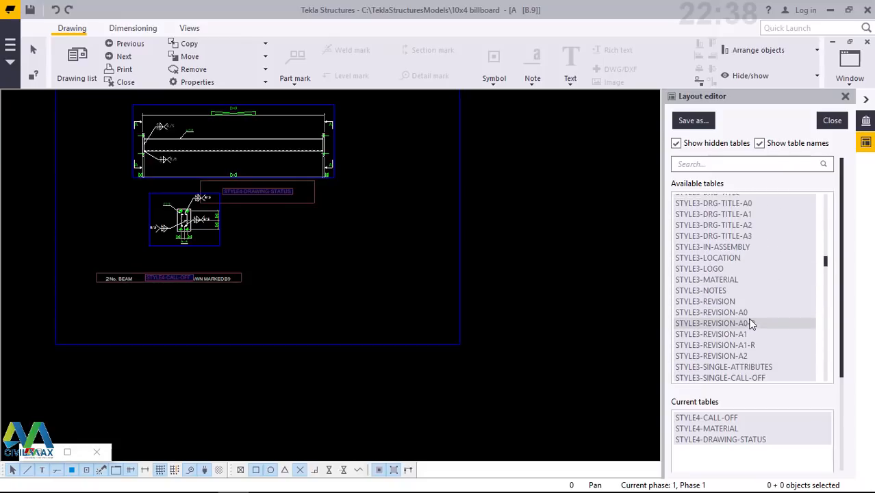
scroll(751, 324, down, 6)
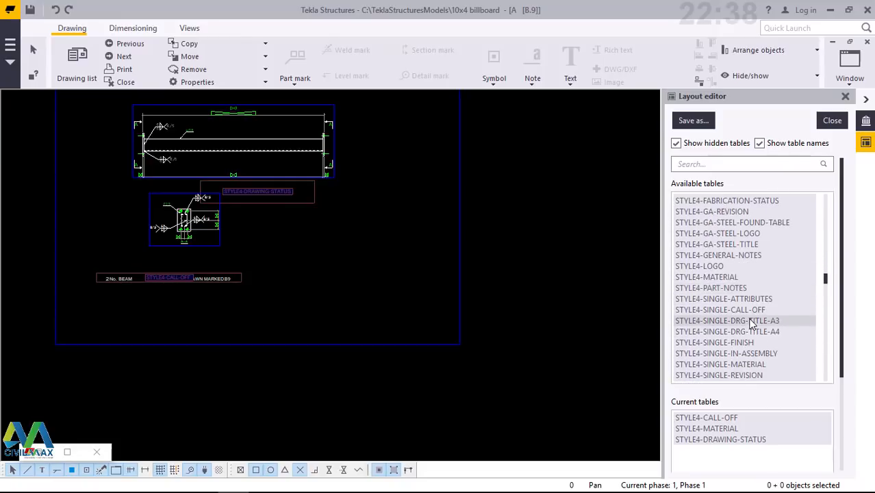
scroll(751, 324, down, 8)
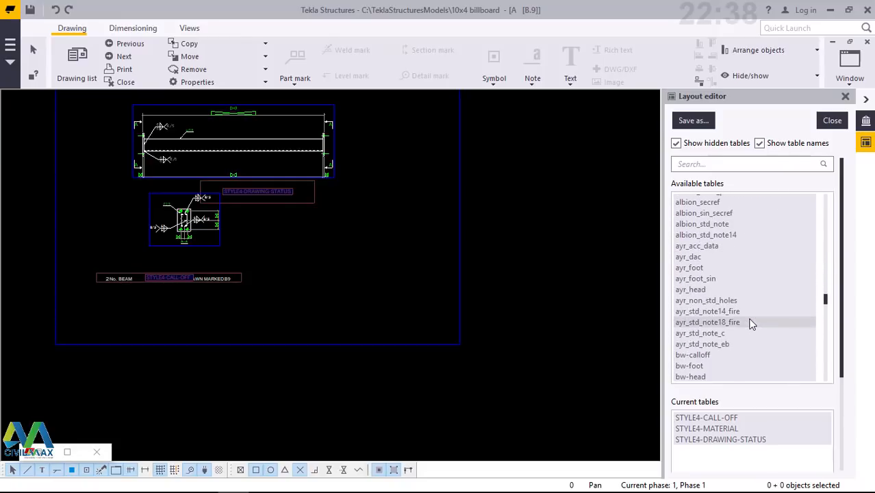
scroll(751, 324, down, 12)
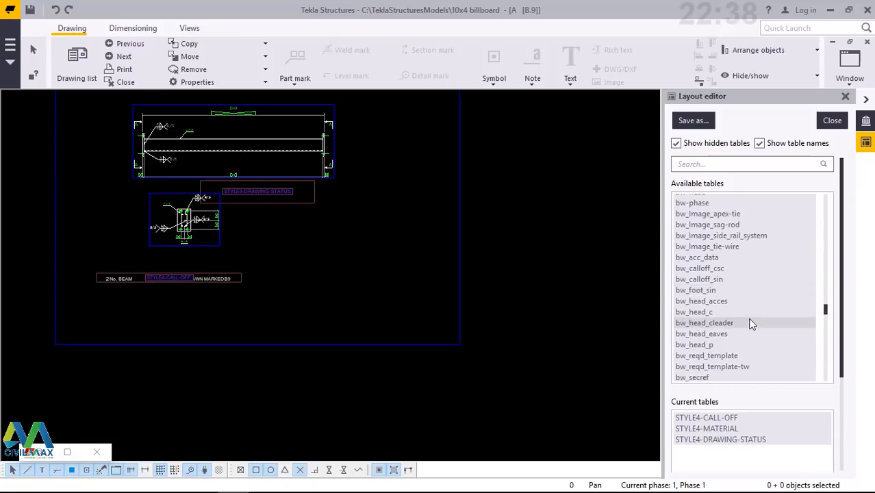
scroll(751, 324, down, 12)
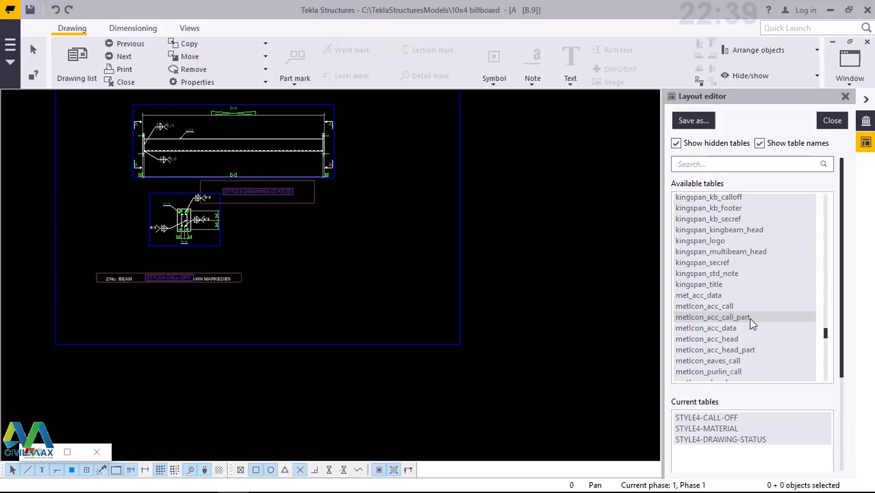
scroll(752, 324, down, 9)
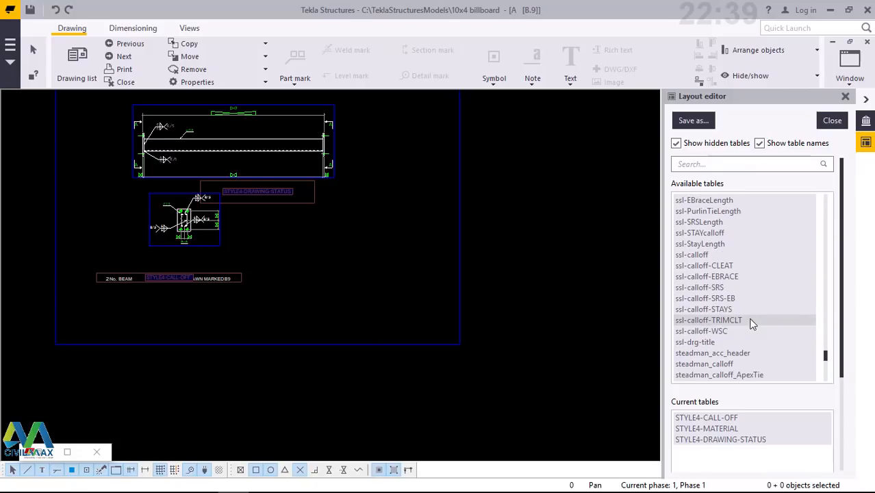
scroll(751, 324, down, 5)
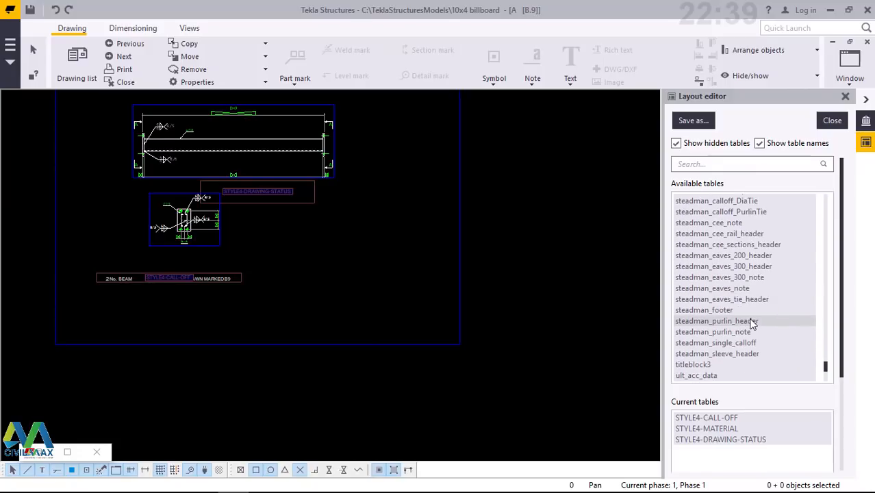
double_click(690, 364)
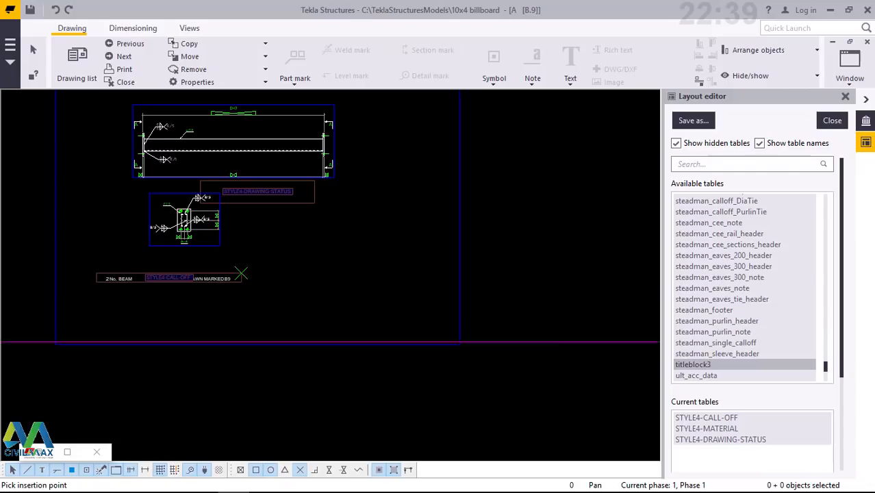
mouse_move(240, 274)
middle_down()
mouse_move(52, 224)
mouse_move(39, 195)
middle_up()
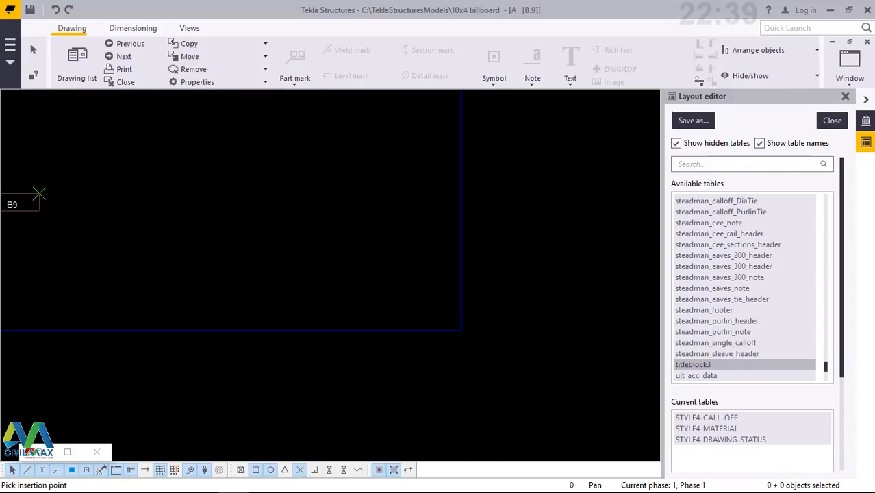
click(462, 331)
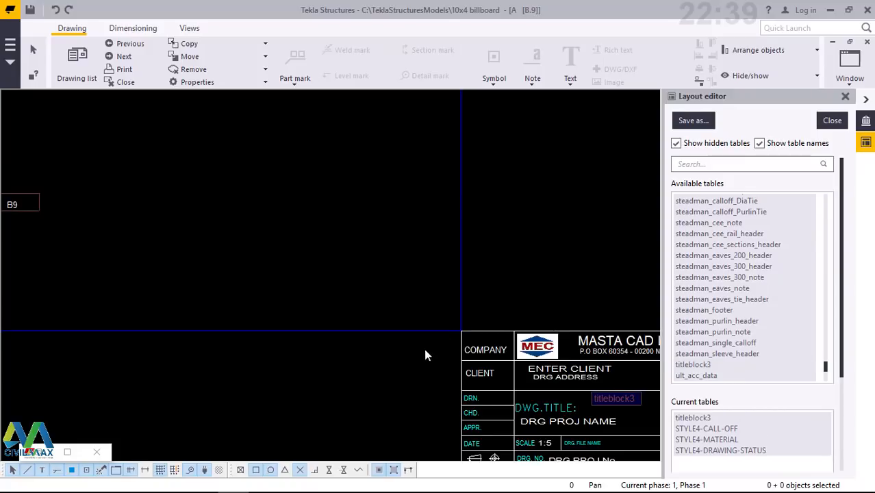
scroll(462, 336, down, 3)
scroll(566, 384, down, 1)
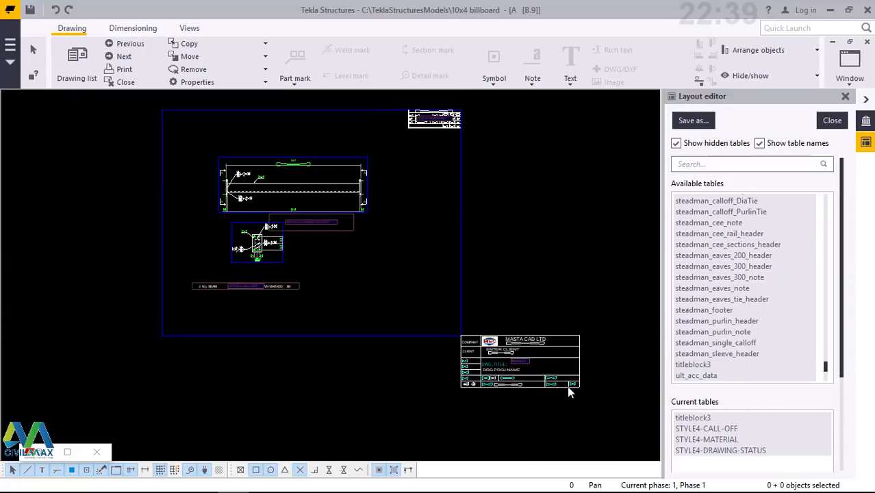
scroll(569, 387, up, 4)
scroll(568, 387, up, 1)
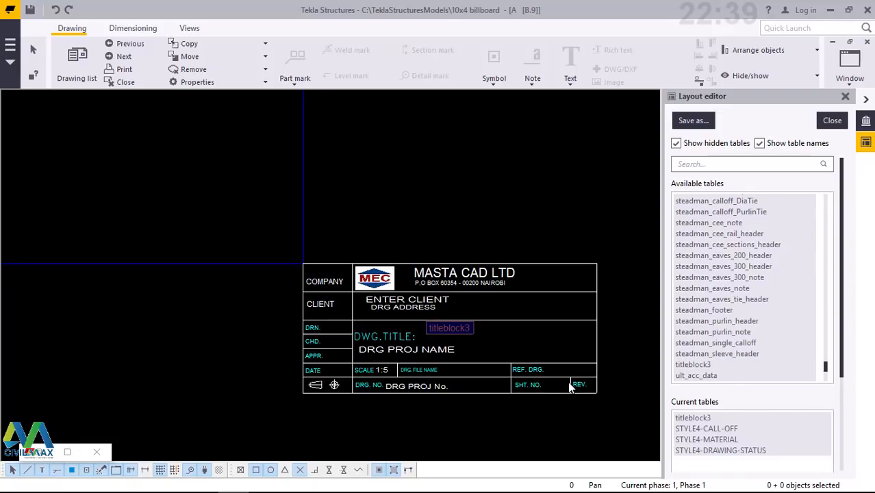
Step: Examine the fields of the inserted titleblock3: company, client, address, drawing title, scale, drawing number and the drawn, checked and approved cells
scroll(402, 381, up, 4)
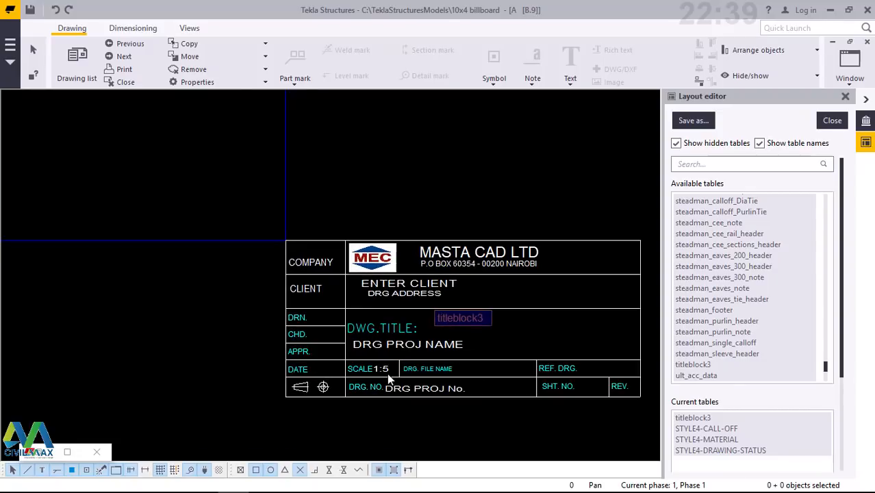
scroll(378, 373, up, 2)
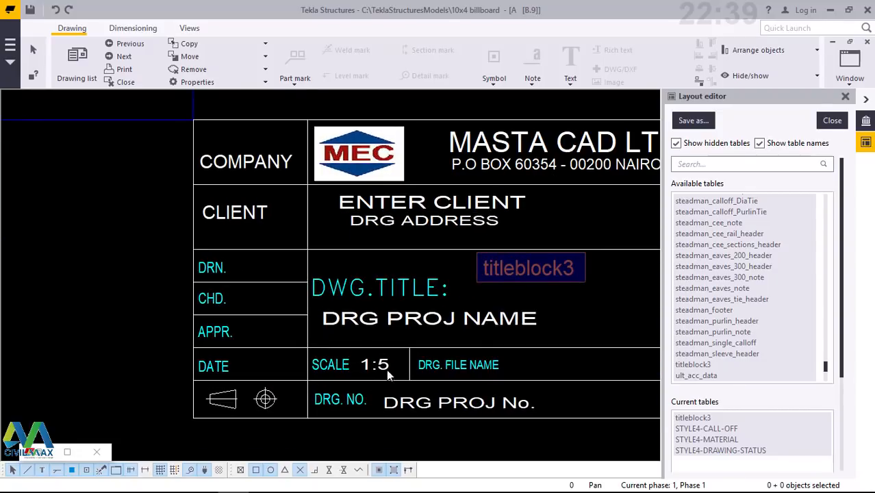
scroll(377, 373, down, 5)
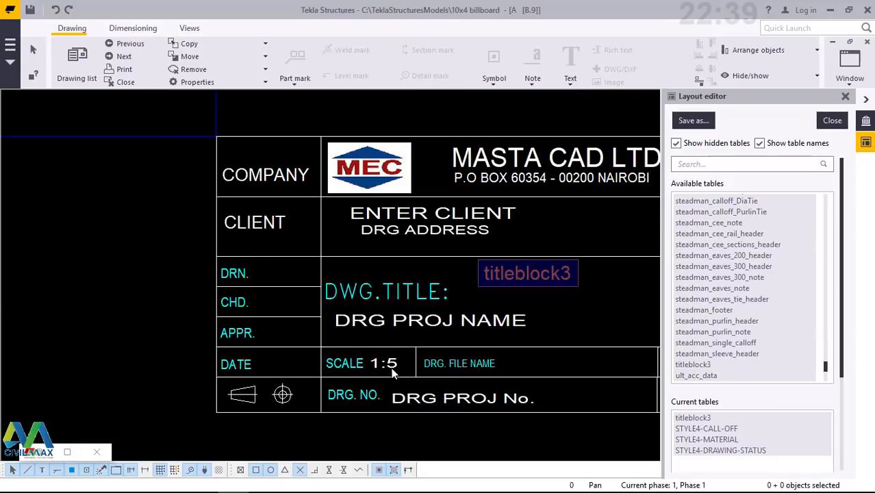
scroll(435, 368, up, 2)
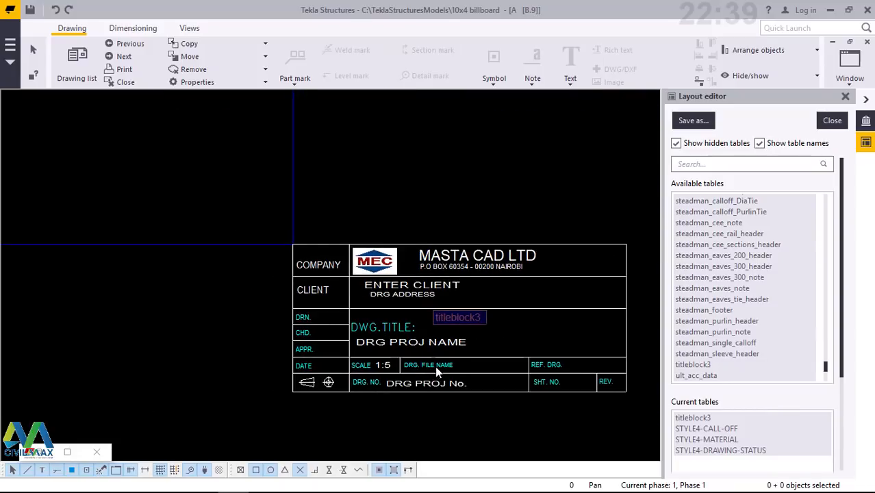
scroll(425, 361, down, 1)
scroll(419, 287, up, 1)
scroll(419, 291, up, 6)
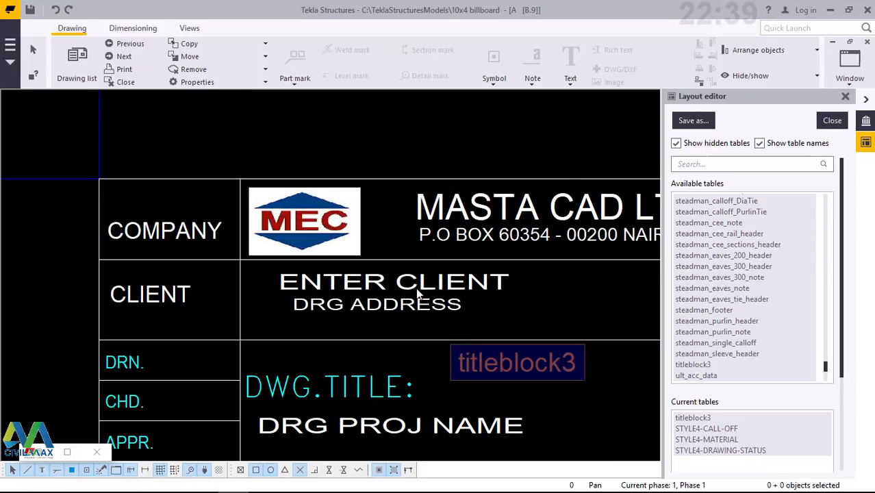
scroll(425, 298, down, 3)
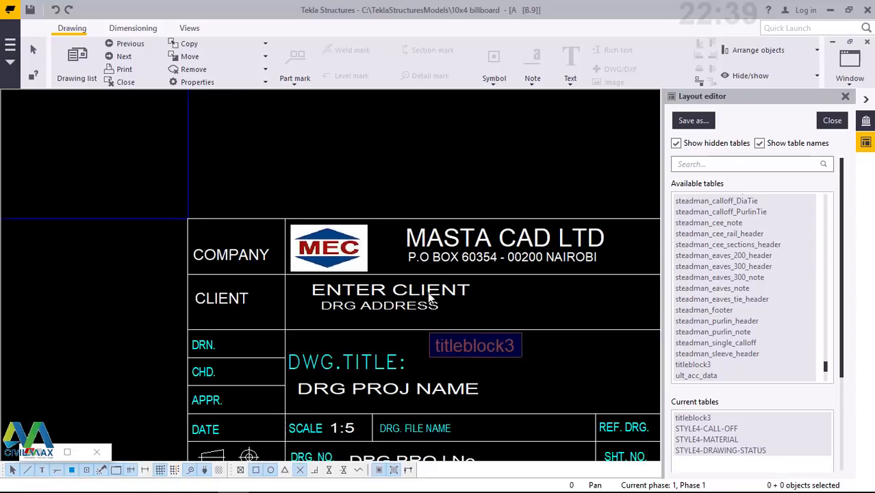
scroll(425, 301, up, 2)
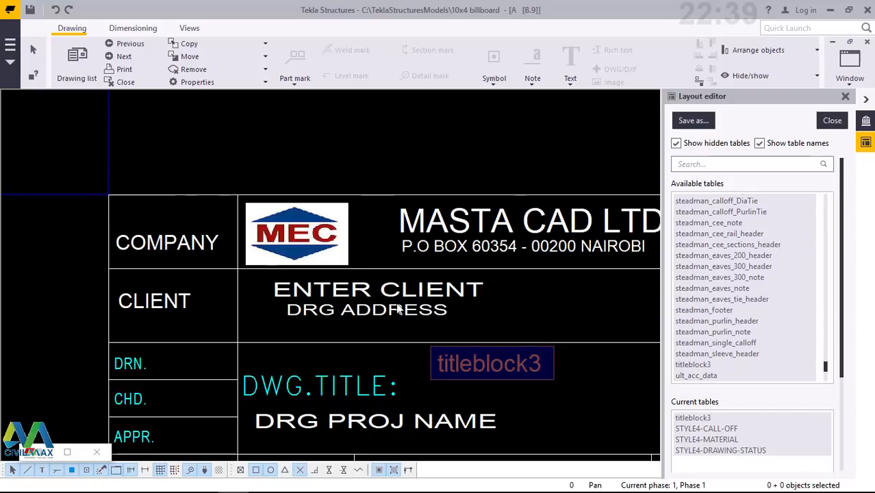
scroll(402, 308, up, 3)
scroll(414, 296, down, 4)
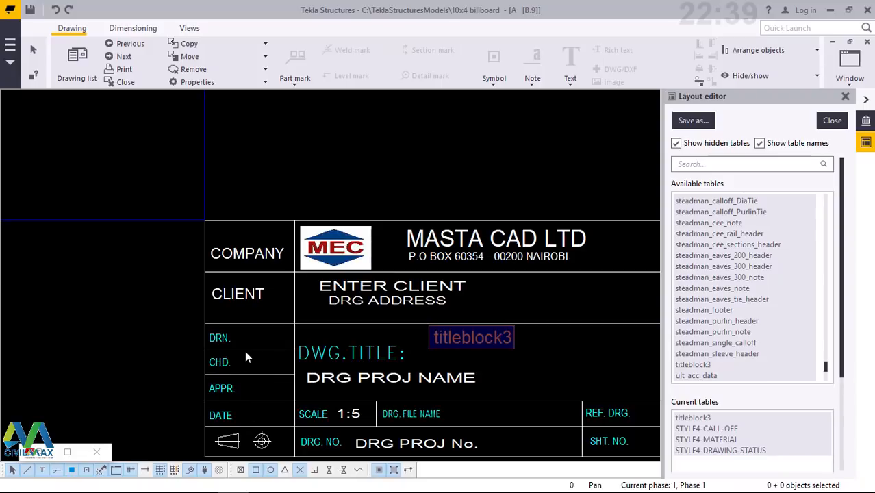
scroll(281, 322, down, 3)
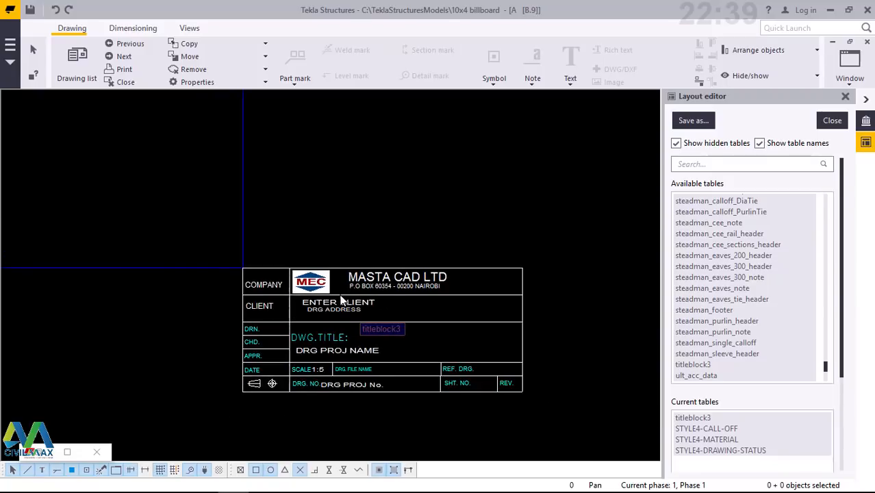
Step: Move titleblock3 from its lower-right corner point onto the lower-right corner of the sheet frame
right_click(425, 160)
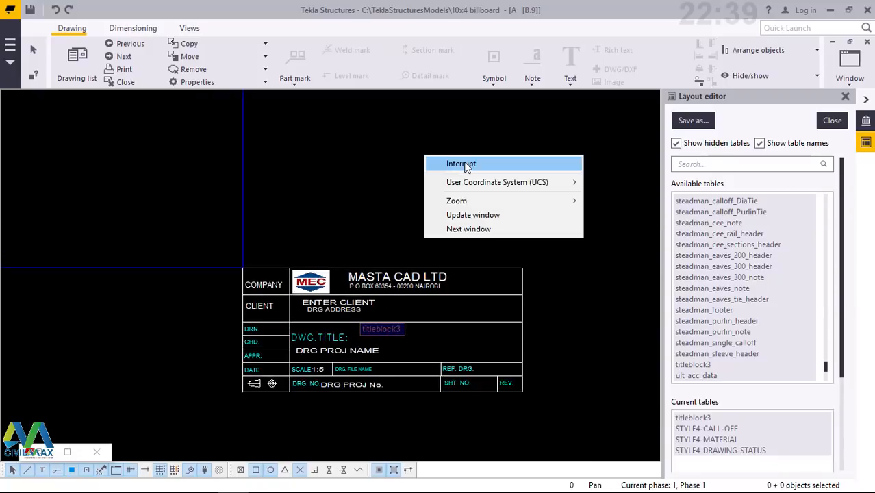
click(464, 165)
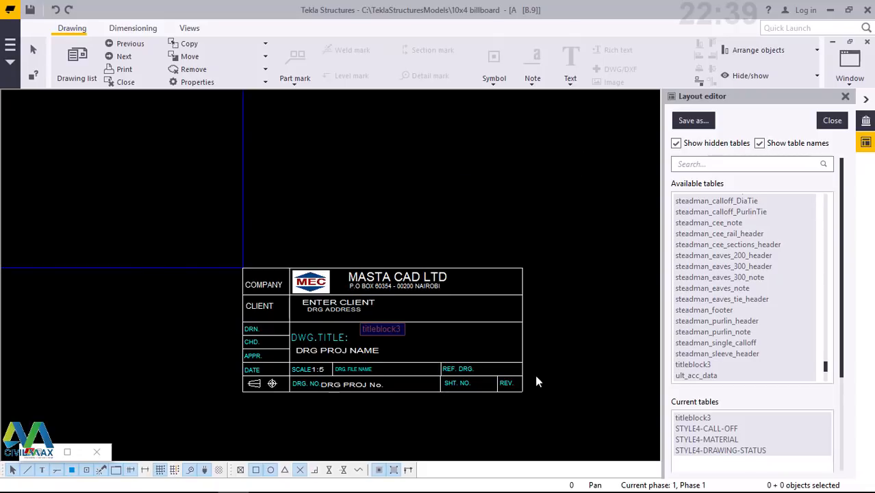
click(521, 347)
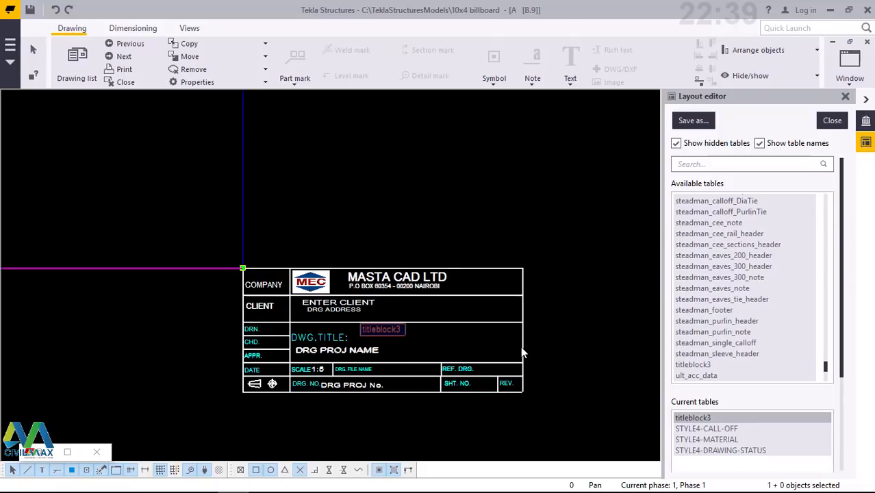
right_click(521, 346)
click(557, 372)
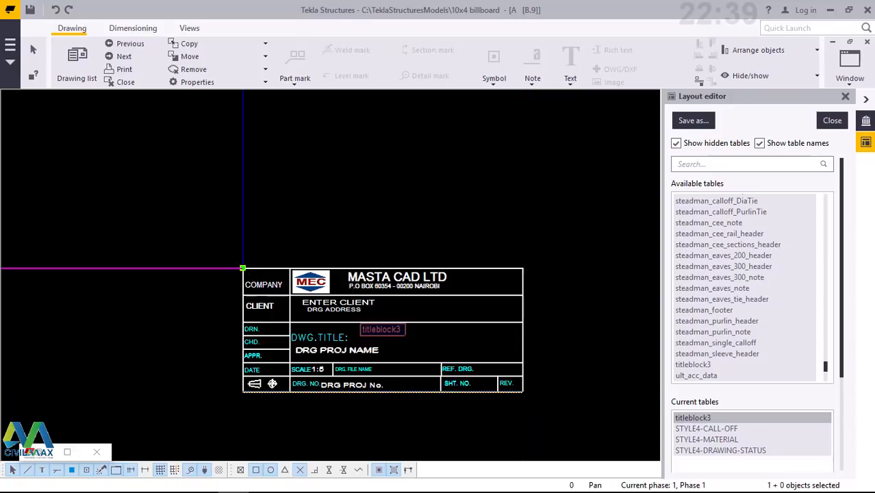
click(522, 392)
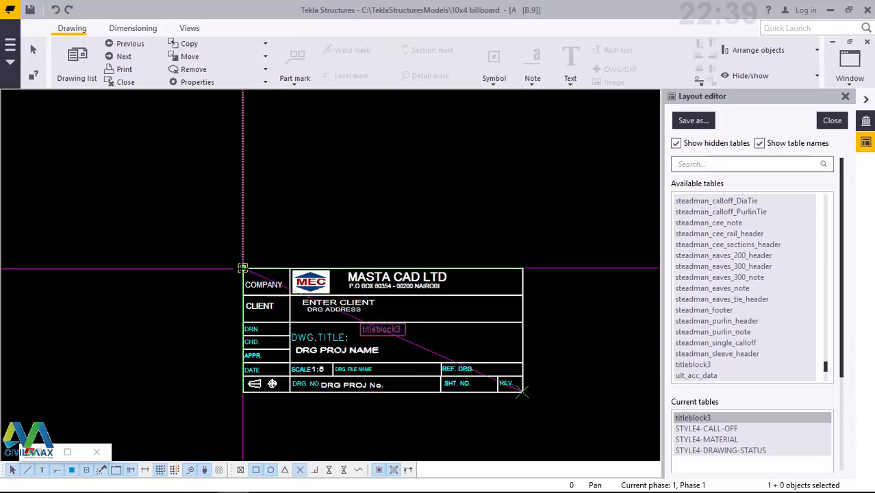
click(243, 268)
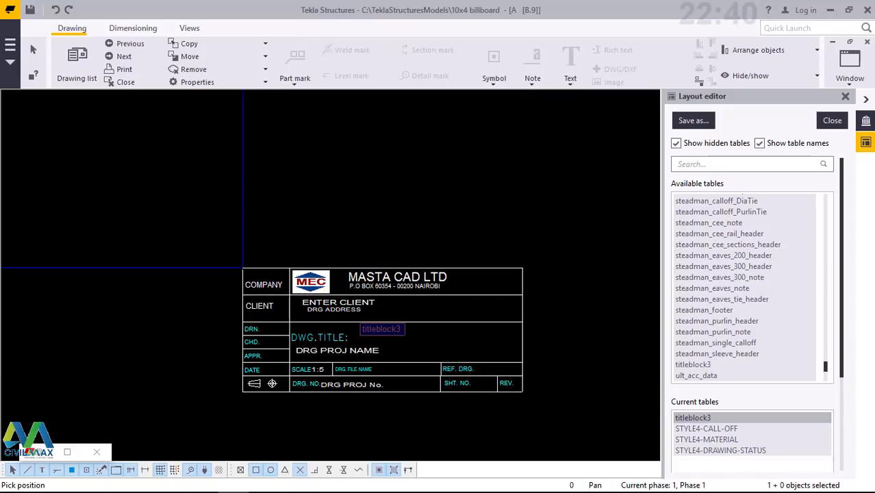
scroll(430, 348, down, 5)
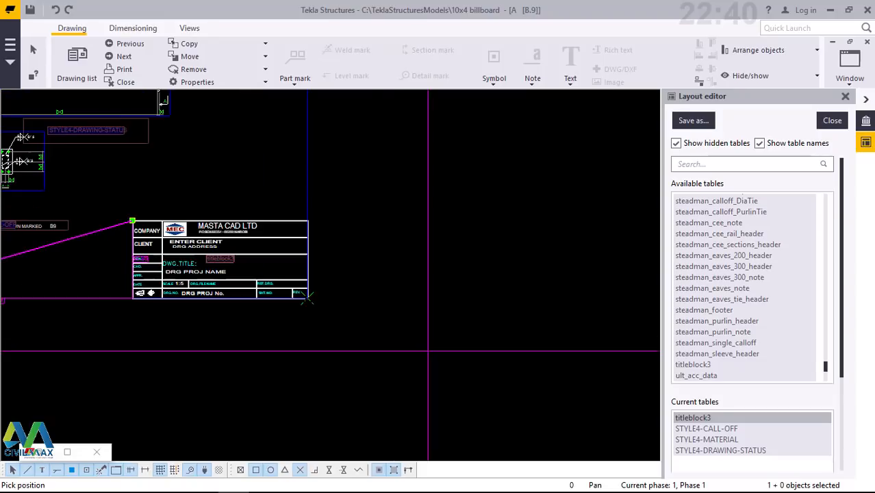
scroll(303, 297, up, 4)
scroll(303, 296, up, 6)
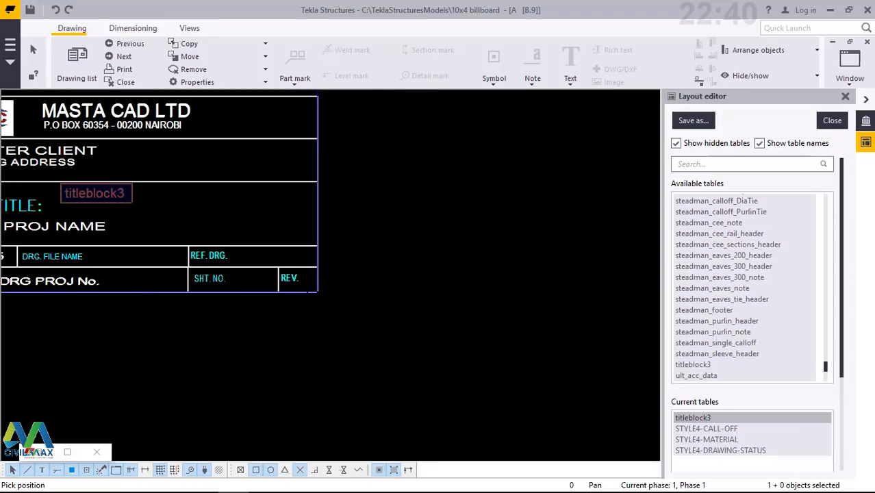
scroll(335, 281, up, 5)
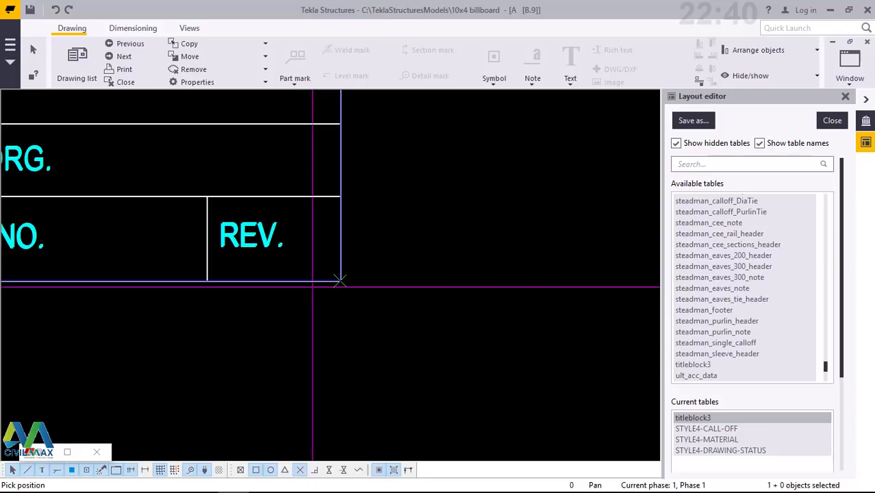
right_click(406, 222)
click(425, 227)
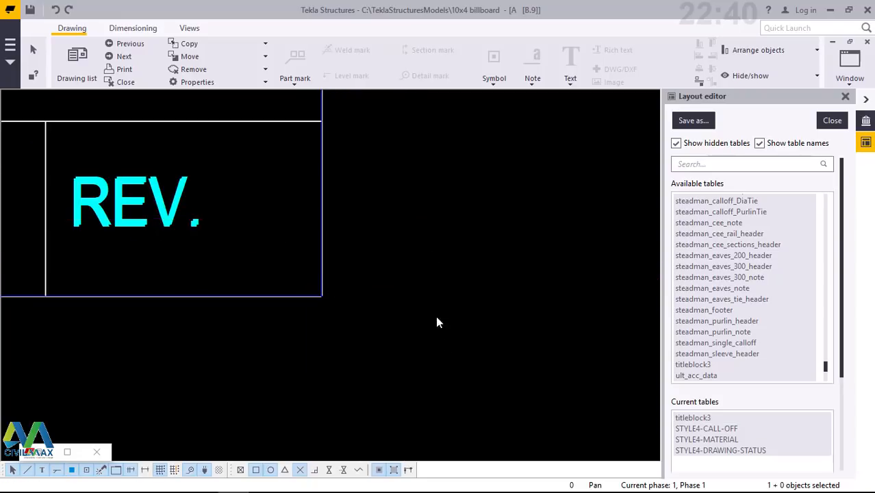
Step: Examine how titleblock3 fits the sheet frame and where the STYLE4-MATERIAL table sits at the frame's upper-right corner
scroll(459, 351, down, 4)
scroll(463, 352, down, 1)
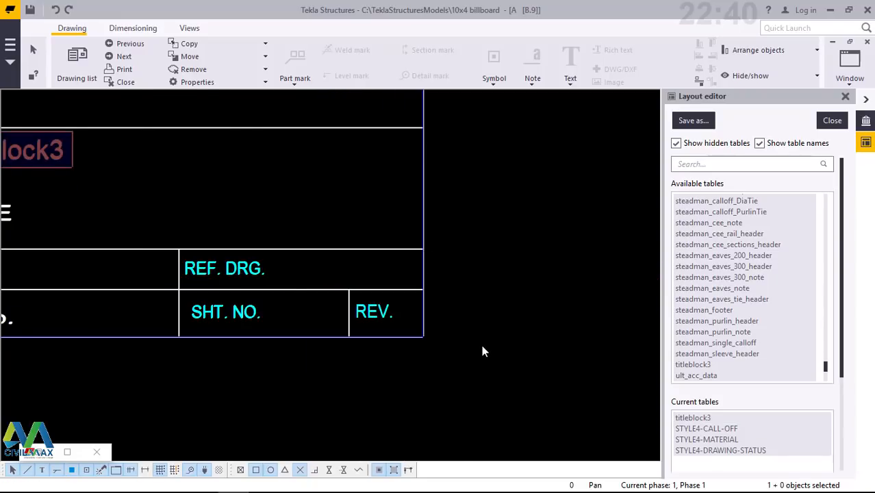
scroll(483, 350, down, 3)
scroll(488, 345, down, 2)
scroll(295, 282, up, 4)
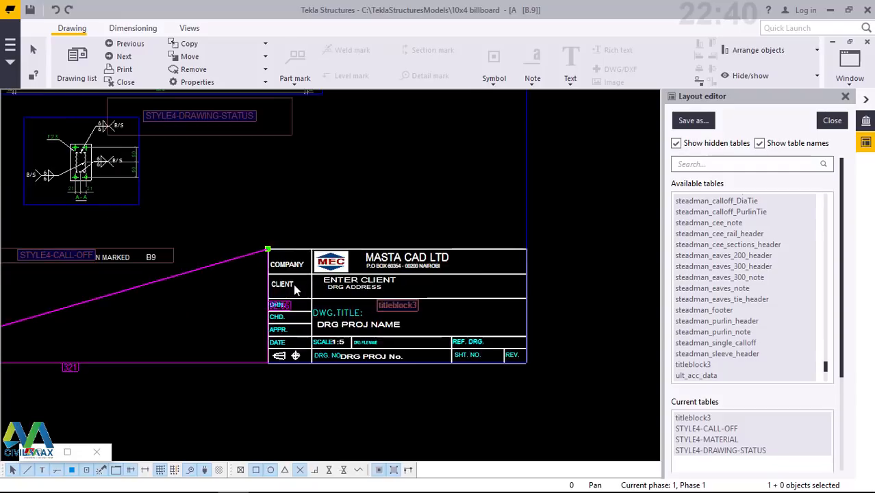
click(430, 166)
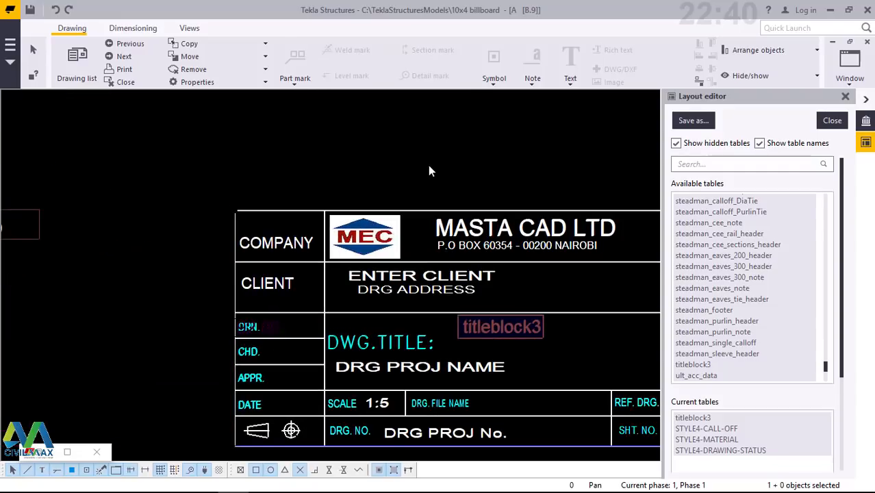
scroll(416, 392, down, 5)
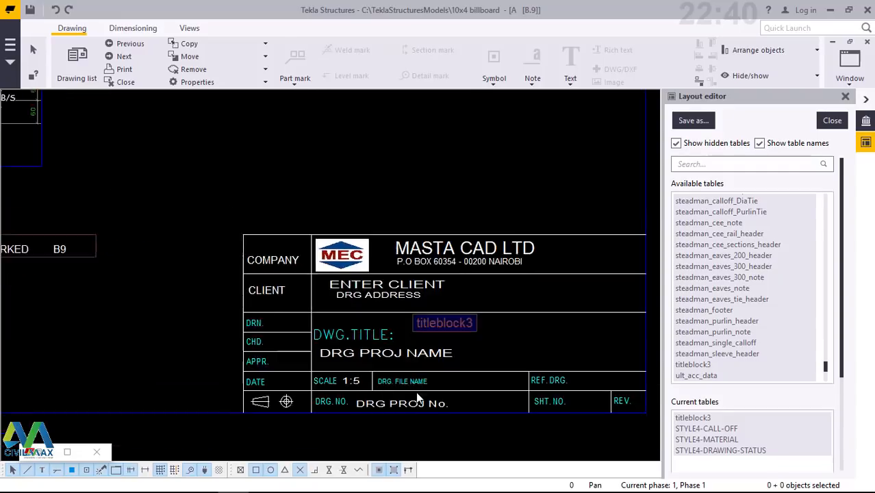
scroll(462, 192, up, 4)
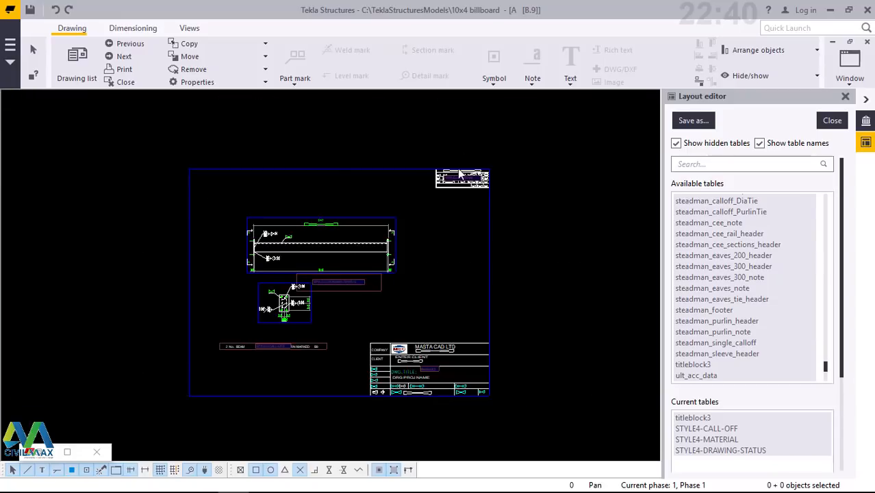
scroll(469, 189, up, 3)
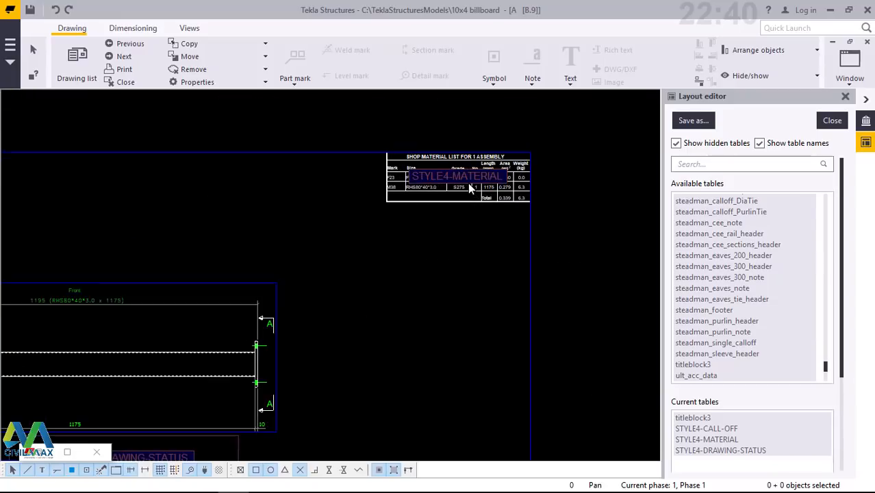
scroll(468, 189, down, 2)
scroll(469, 189, down, 3)
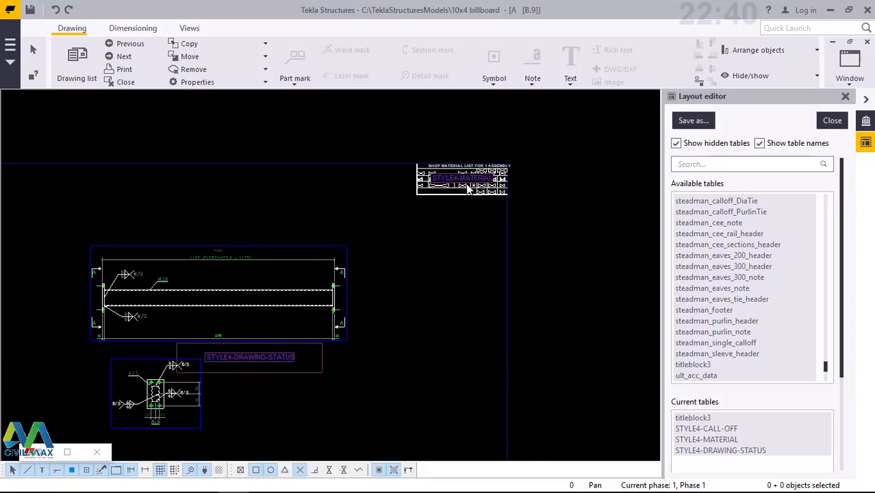
scroll(435, 437, up, 3)
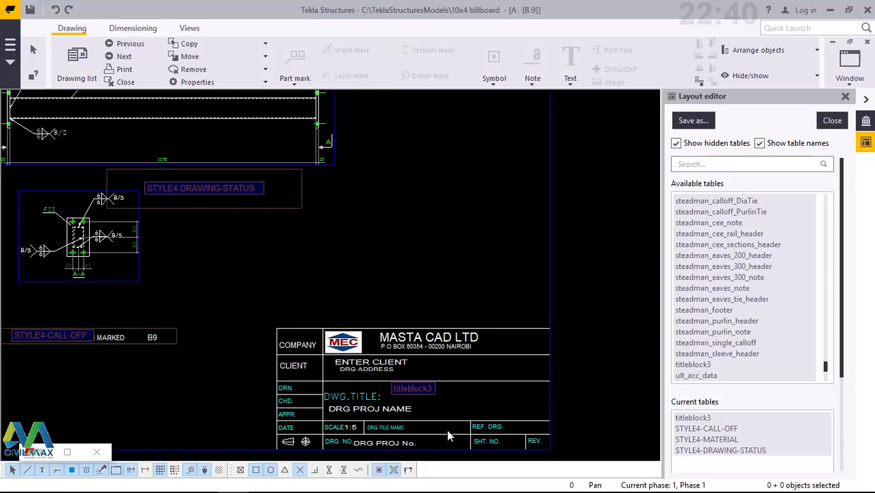
Step: Save the drawing layout as a new layout named titleblock41
click(703, 123)
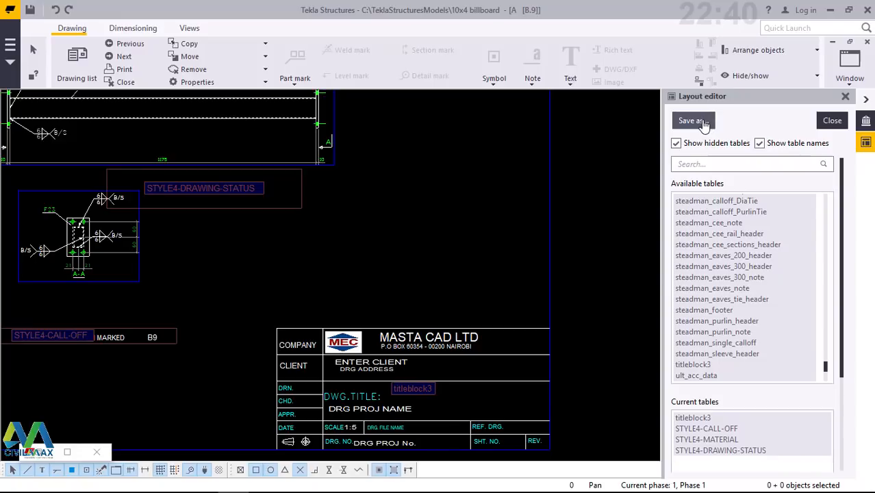
click(700, 122)
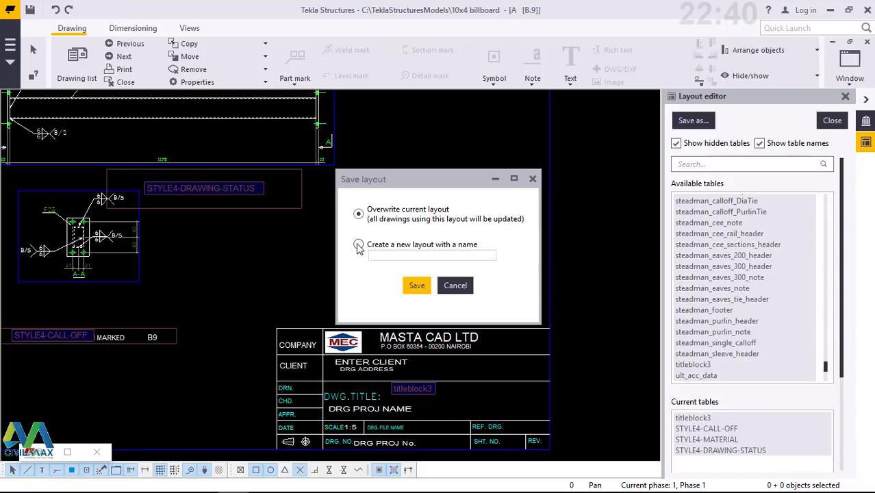
click(359, 246)
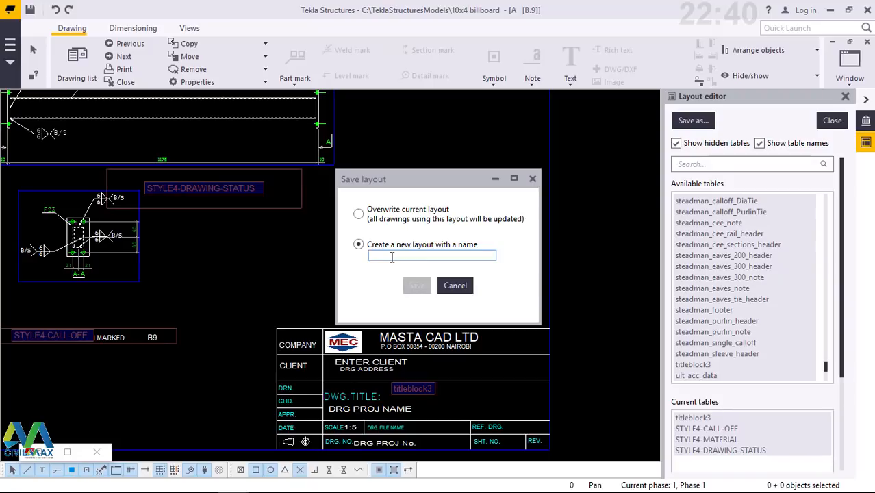
text(titleblock3)
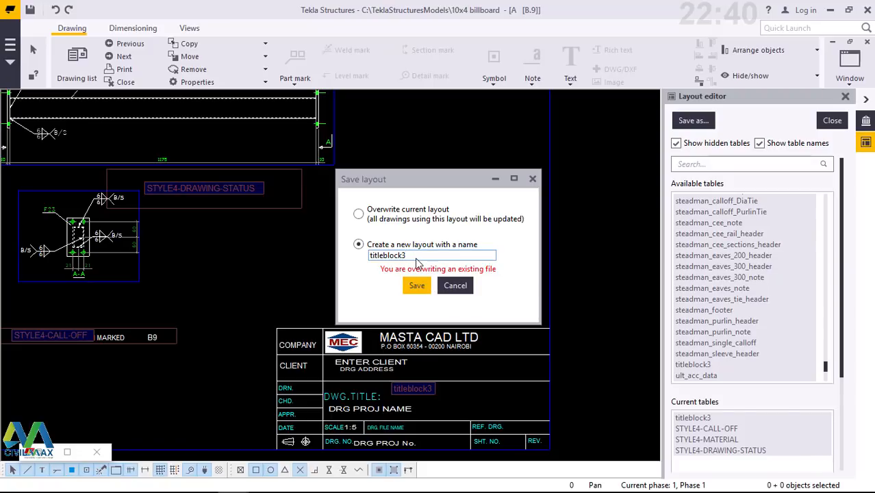
key(BackSpace)
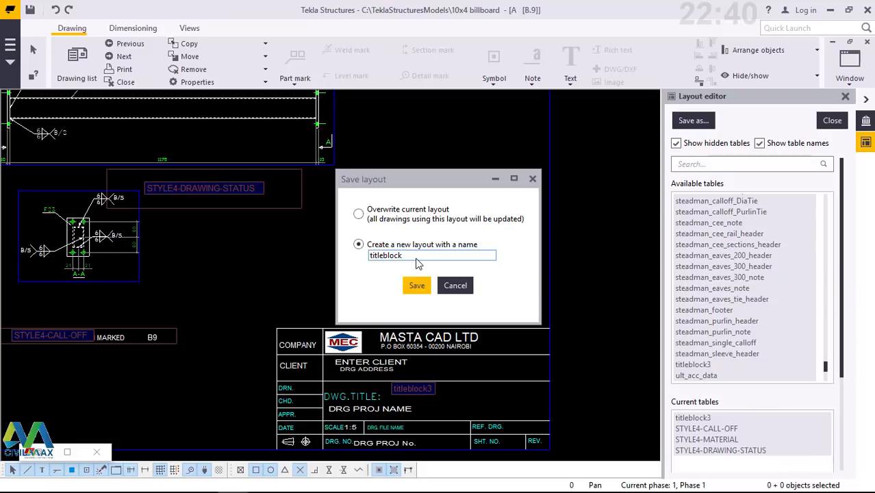
text(41)
click(417, 287)
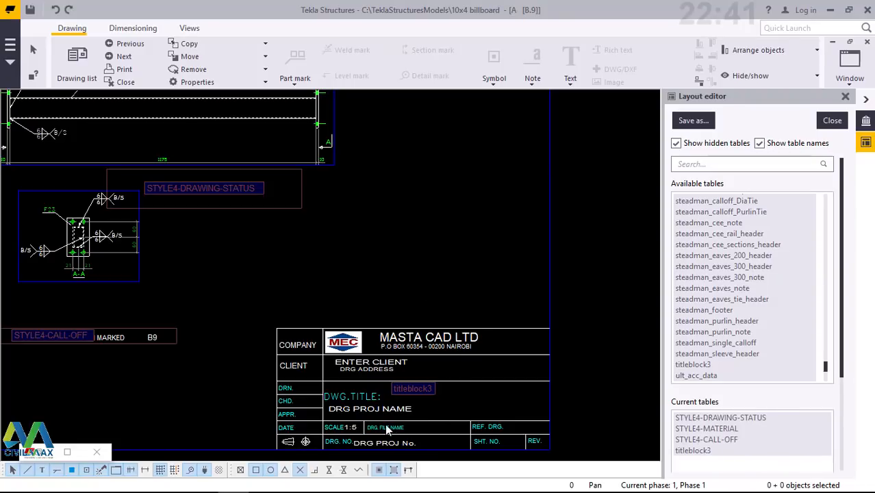
scroll(387, 429, up, 3)
scroll(385, 429, down, 4)
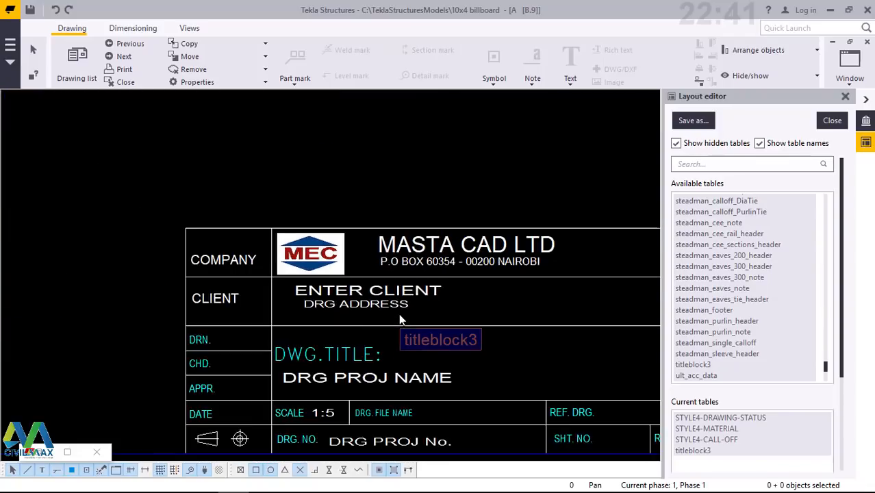
scroll(352, 412, up, 3)
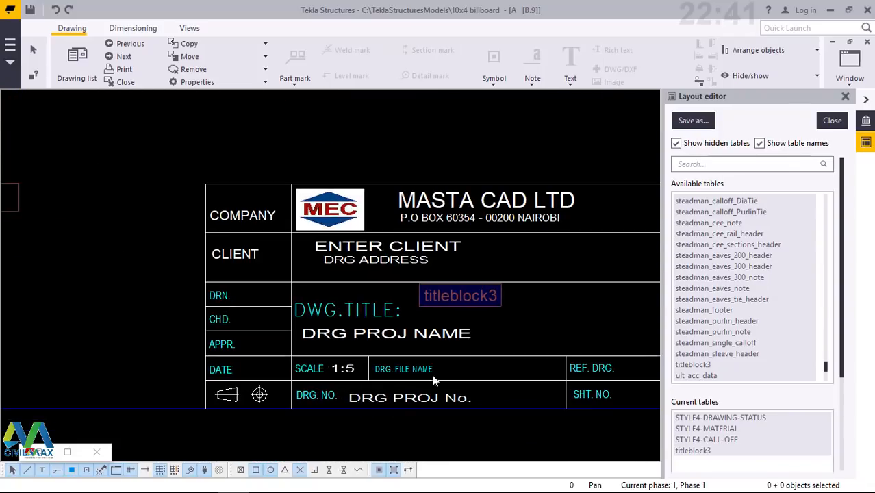
Step: Close the layout editor and the Applications & components pane
click(833, 122)
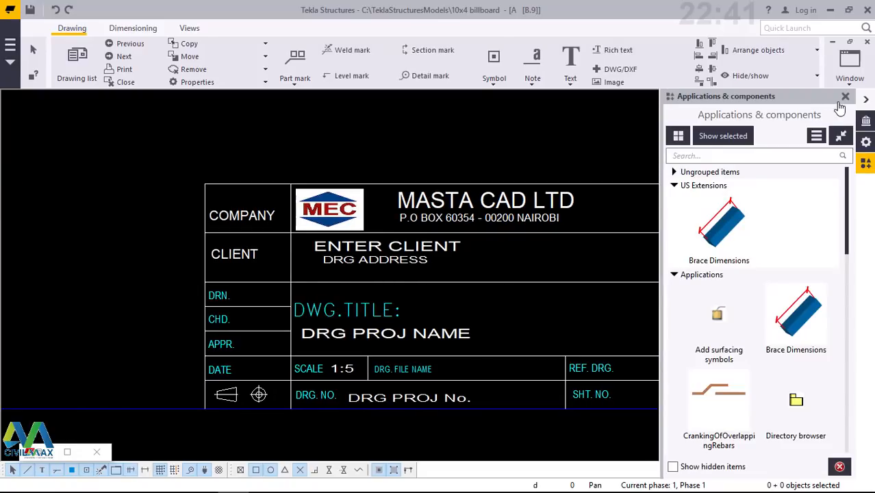
click(847, 100)
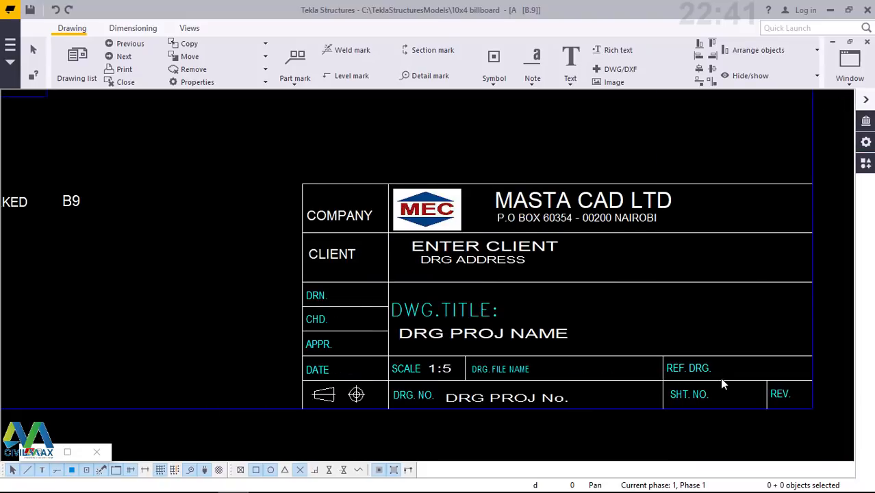
Step: Examine the placed title block on the B.9 sheet, checking its client, address, title, scale and drawing number fields
scroll(716, 379, up, 1)
scroll(555, 375, up, 1)
scroll(570, 376, down, 3)
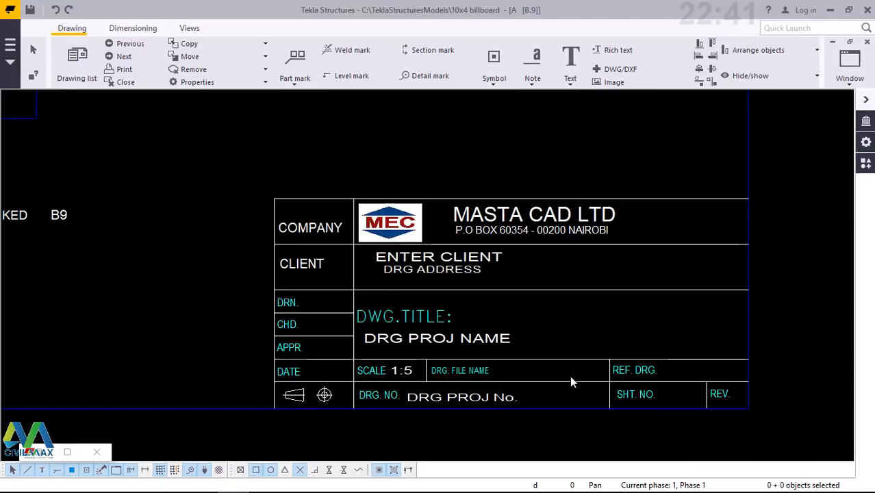
scroll(575, 383, down, 5)
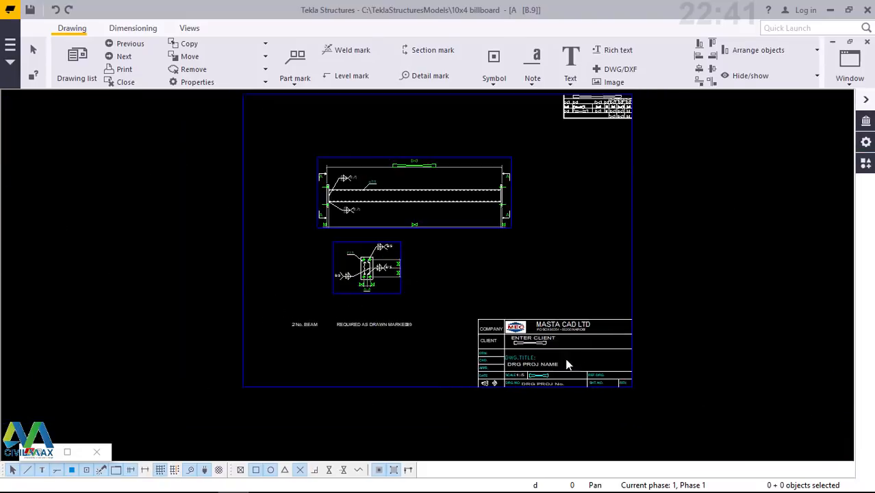
scroll(556, 379, up, 5)
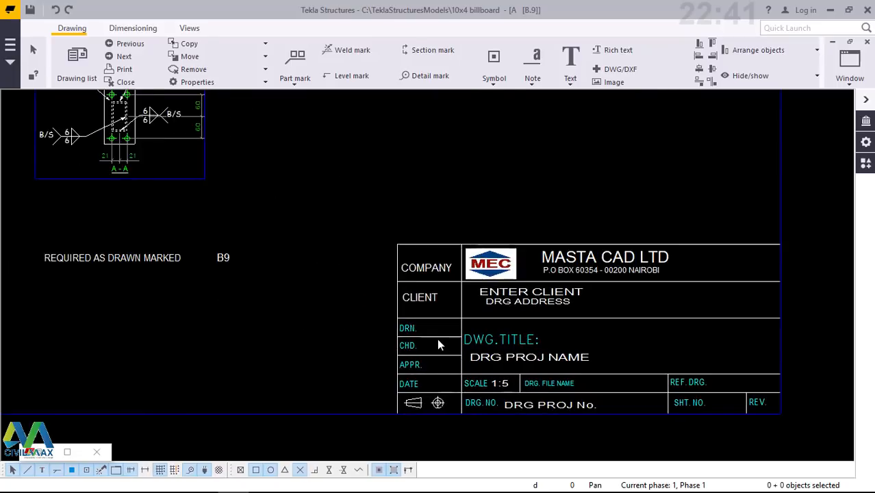
scroll(434, 327, up, 1)
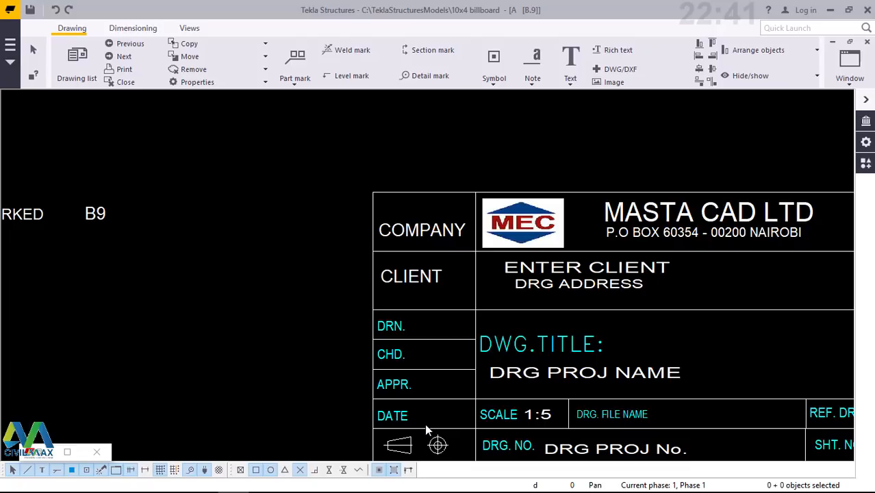
scroll(370, 287, down, 1)
scroll(611, 284, up, 3)
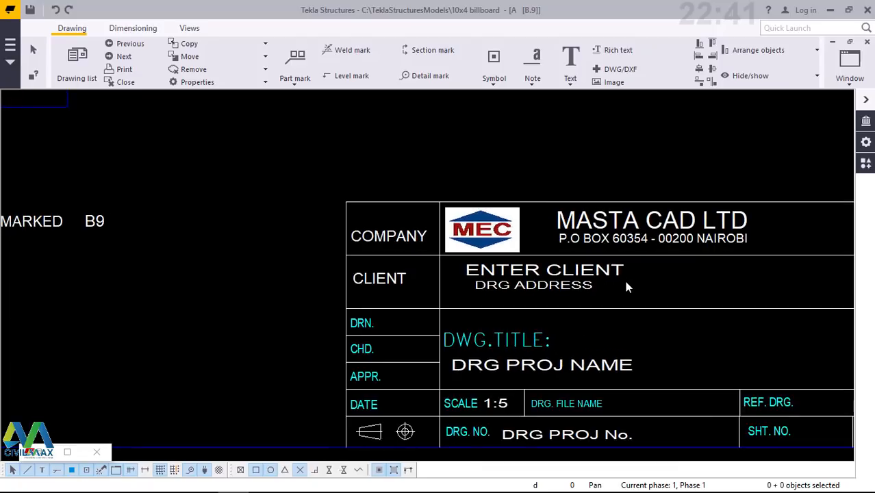
scroll(471, 287, down, 3)
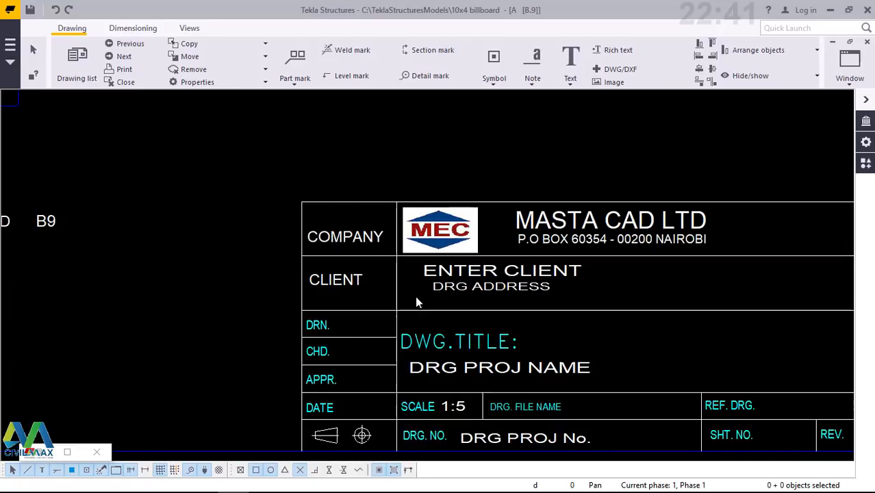
scroll(618, 400, down, 4)
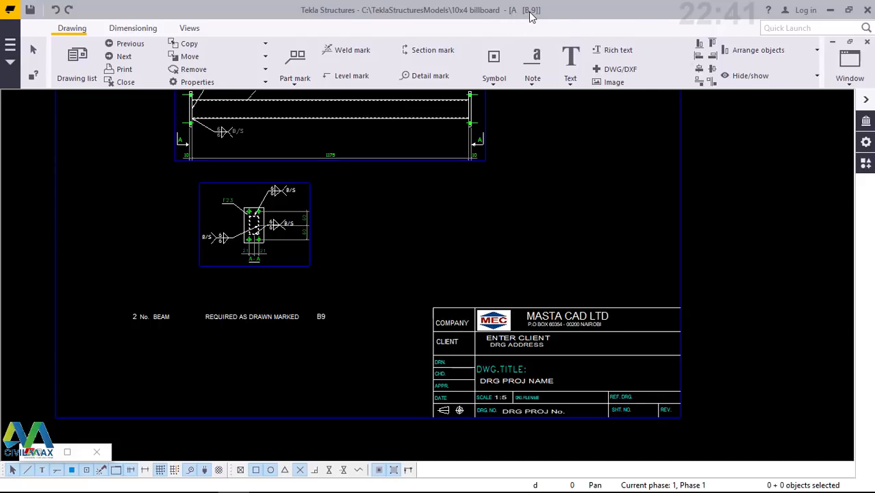
Step: Close the B.9 drawing, keeping its changes and creating a snapshot, and maximize the 3D model view
click(868, 43)
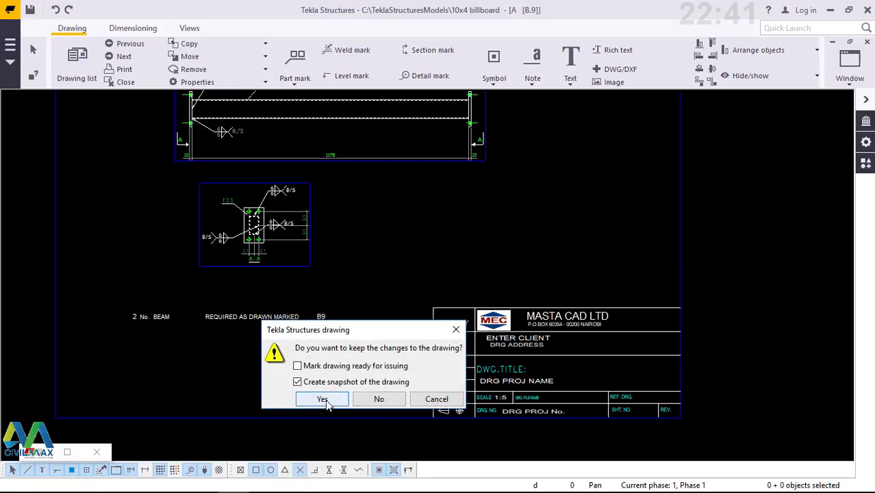
click(323, 399)
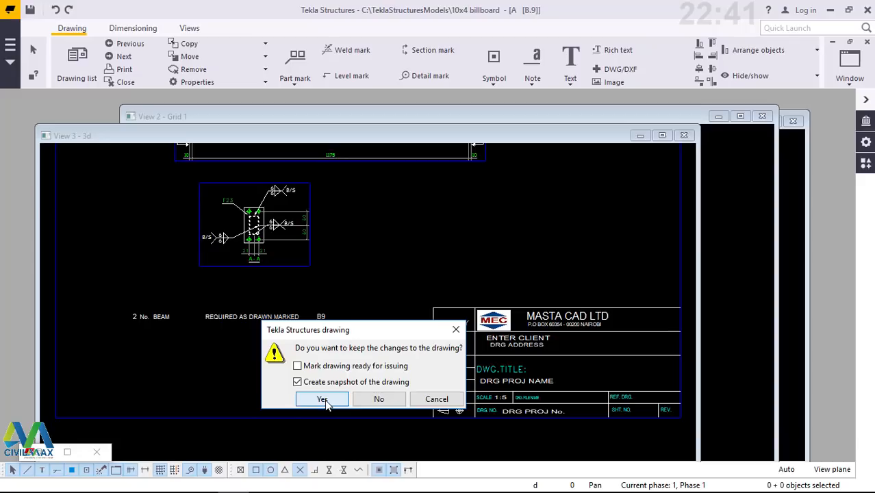
click(325, 399)
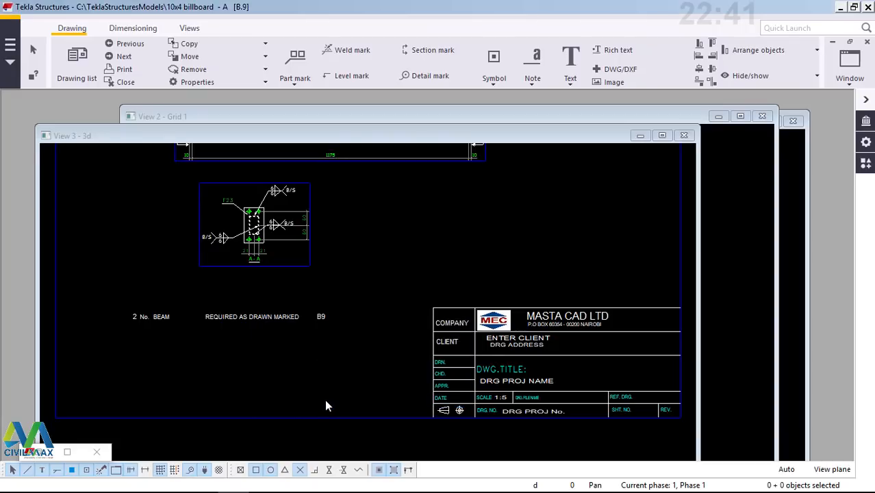
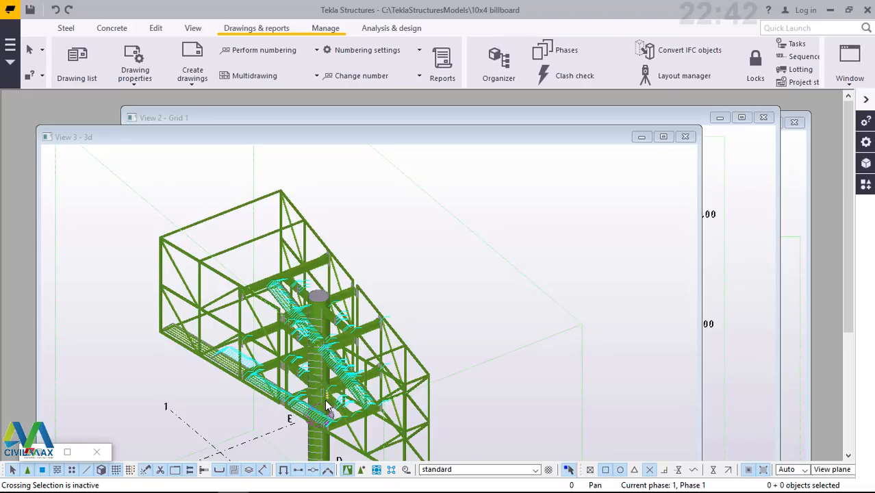
click(663, 138)
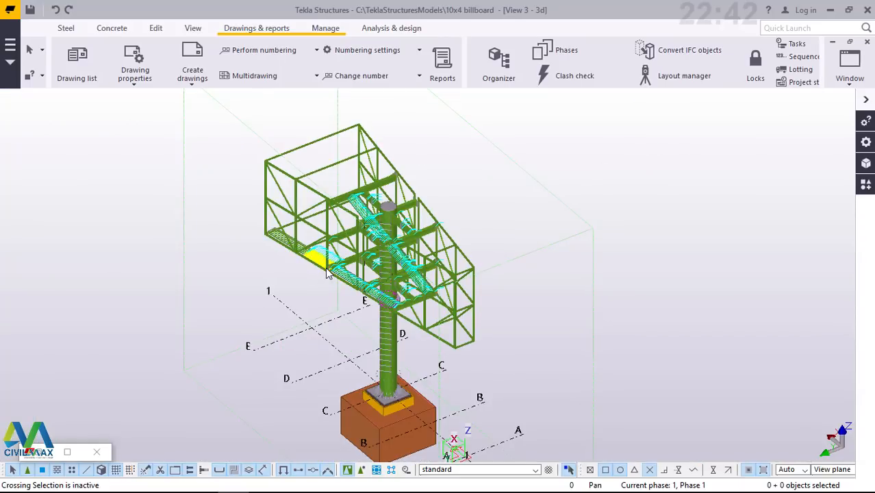
Step: Open the project properties for editing and set the project number to MAST0200
click(11, 60)
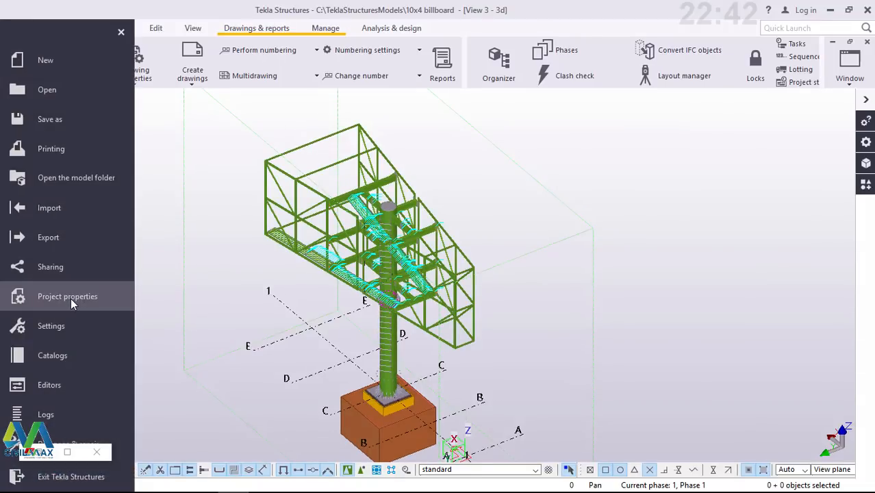
click(70, 298)
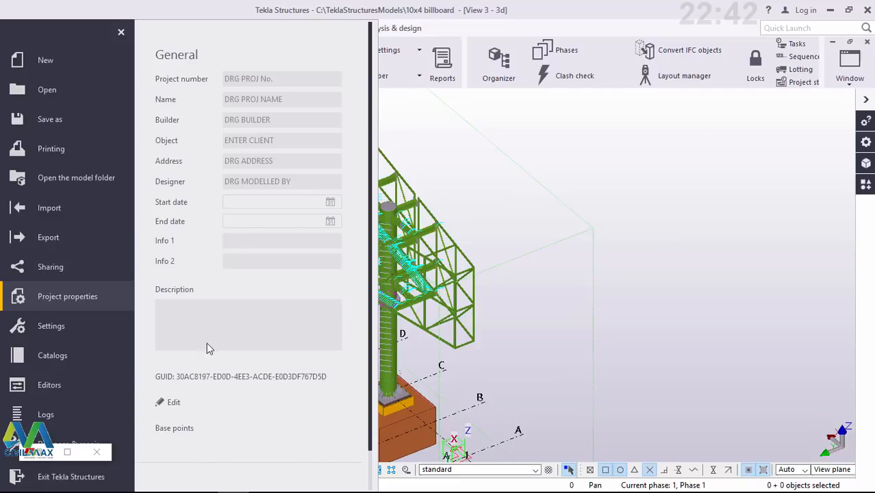
click(175, 403)
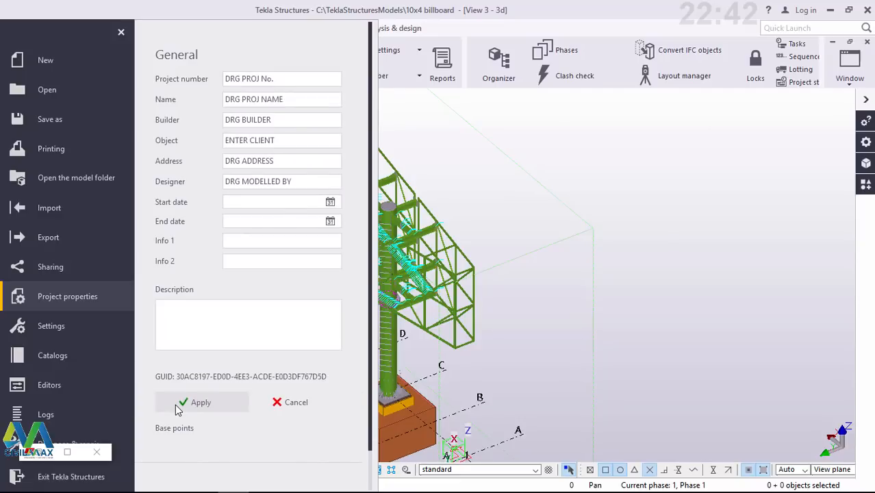
click(287, 77)
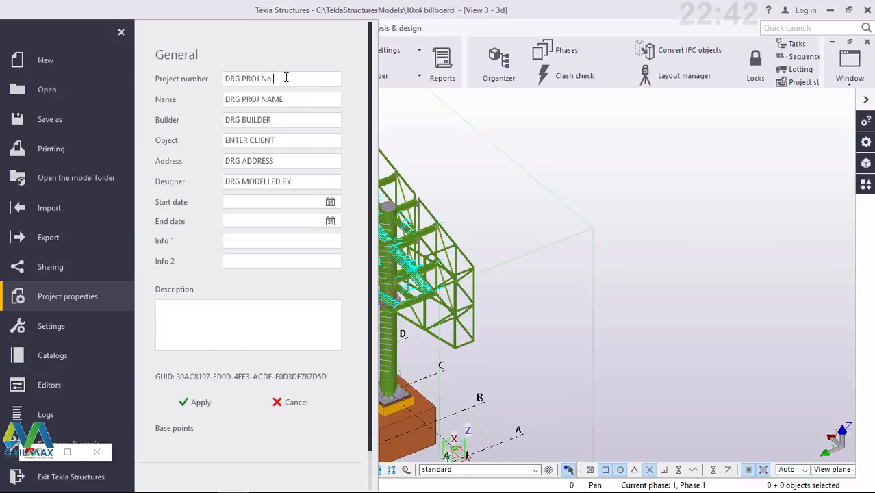
drag(286, 78, 228, 81)
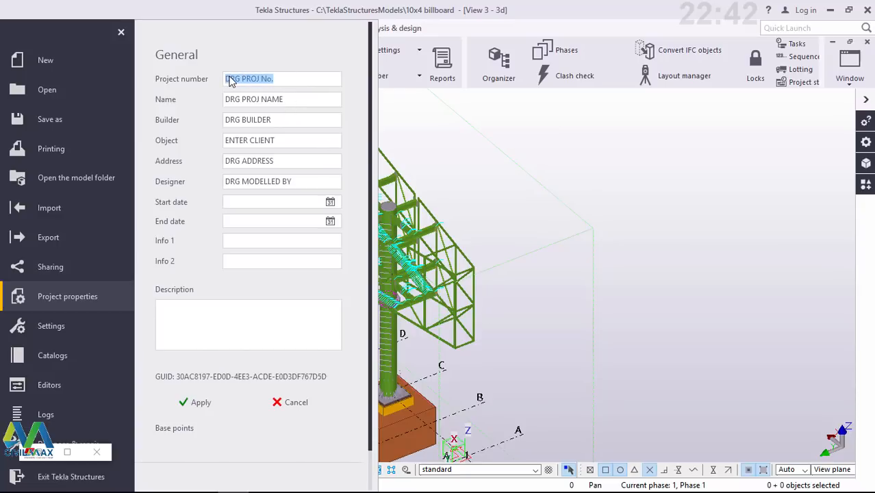
key(BackSpace)
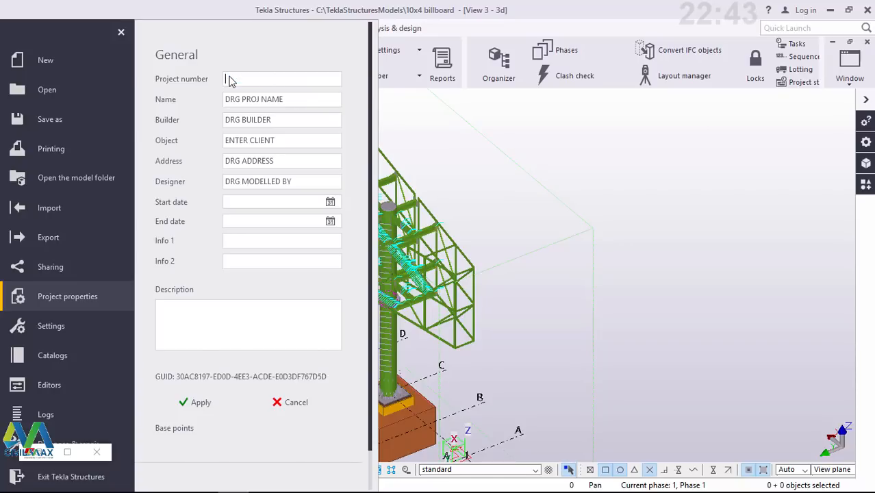
text(NAS)
text(T)
text(0200)
Step: Set the project name to OUTDOOR V-SHAPED BILLBOARD STRUCTURE
drag(291, 100, 226, 104)
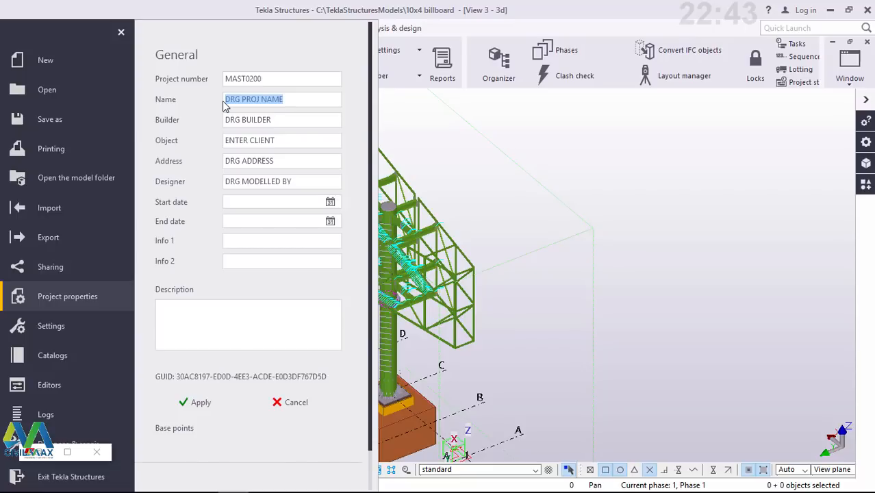
text(OUTDOOR V-SHAPED BI)
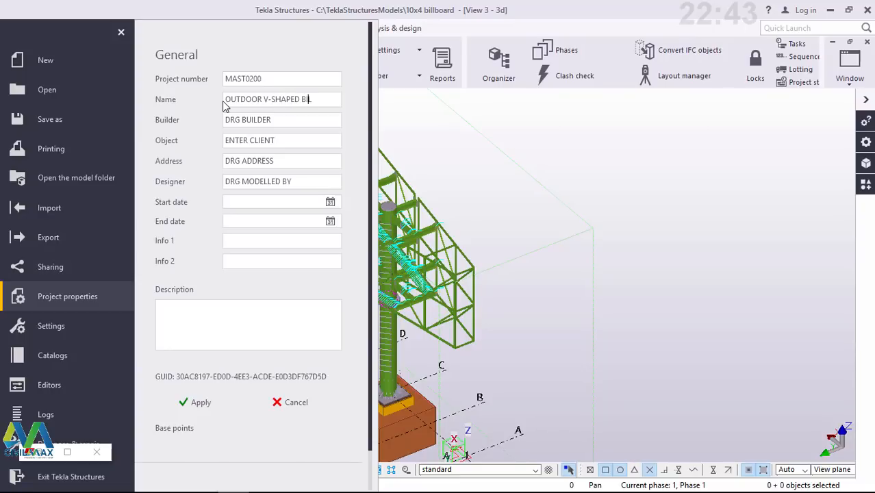
text(LLBOARD)
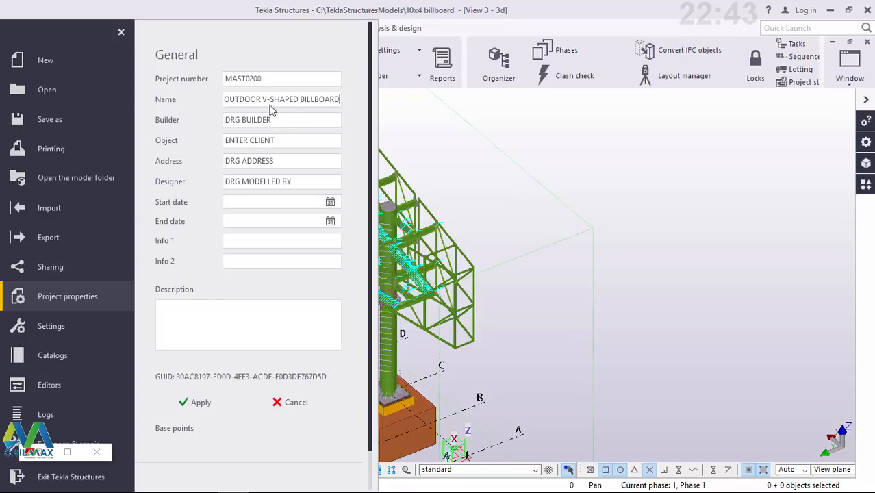
text(S)
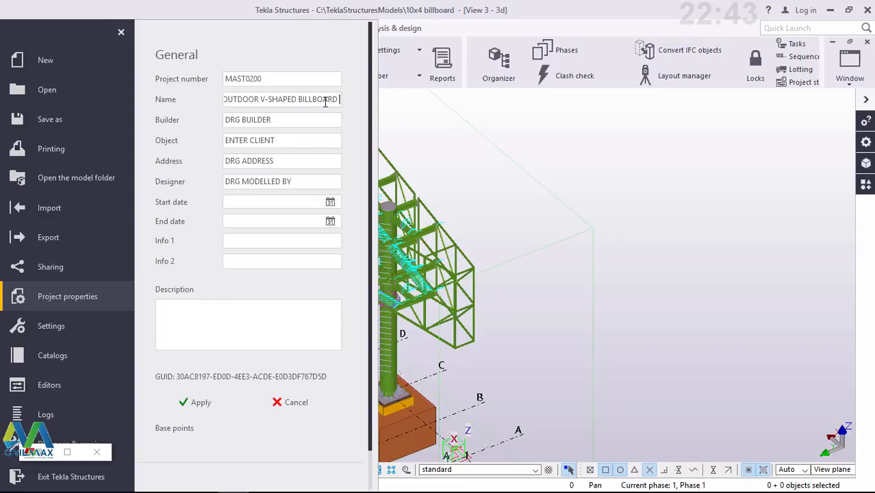
text(TRUC)
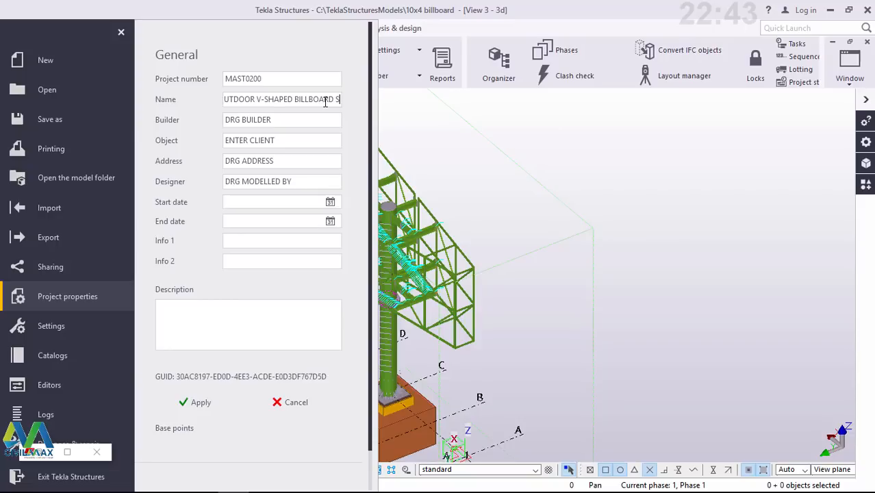
text(TURE)
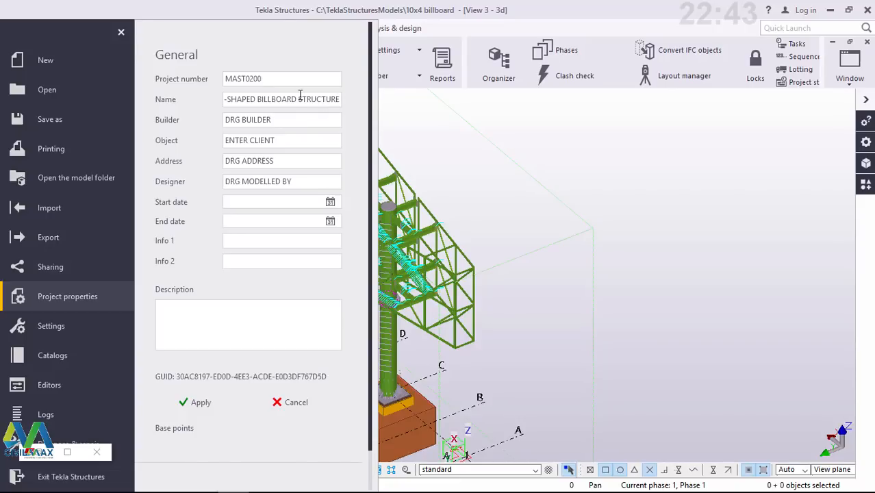
Step: Clear the placeholder text from the project's Builder property
click(281, 124)
key(BackSpace)
key(BackSpace)
key(BackSpace)
key(BackSpace)
key(BackSpace)
key(BackSpace)
key(BackSpace)
key(BackSpace)
key(BackSpace)
key(BackSpace)
key(BackSpace)
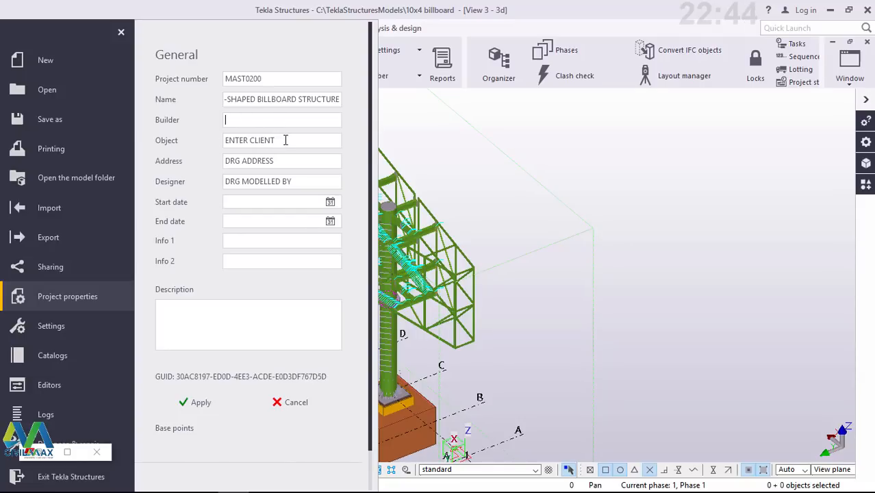
Step: Set the project's Object property to RYRE CLIVE MEDIA and enter the client's postal address
drag(285, 139, 220, 141)
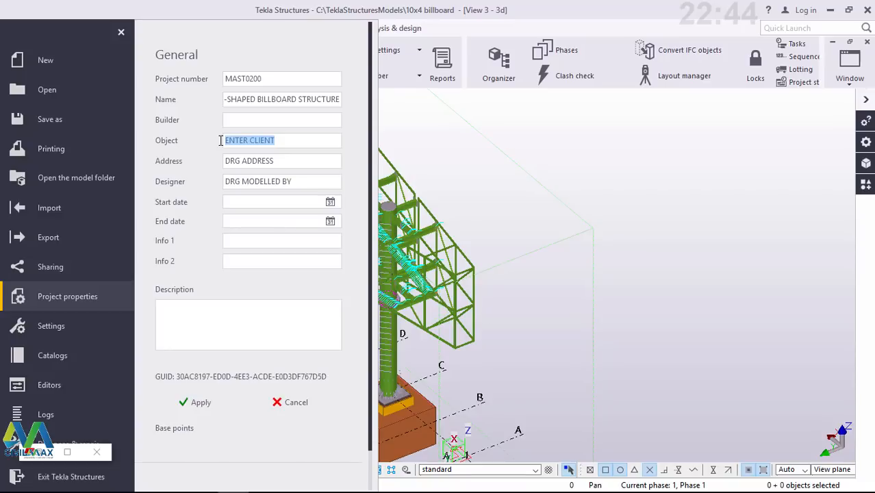
text(RY)
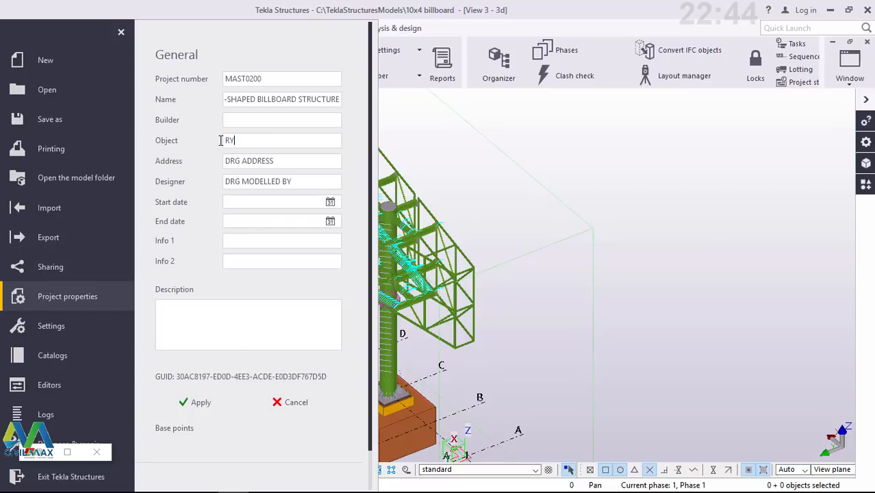
text(RE CLIVE MEDIA)
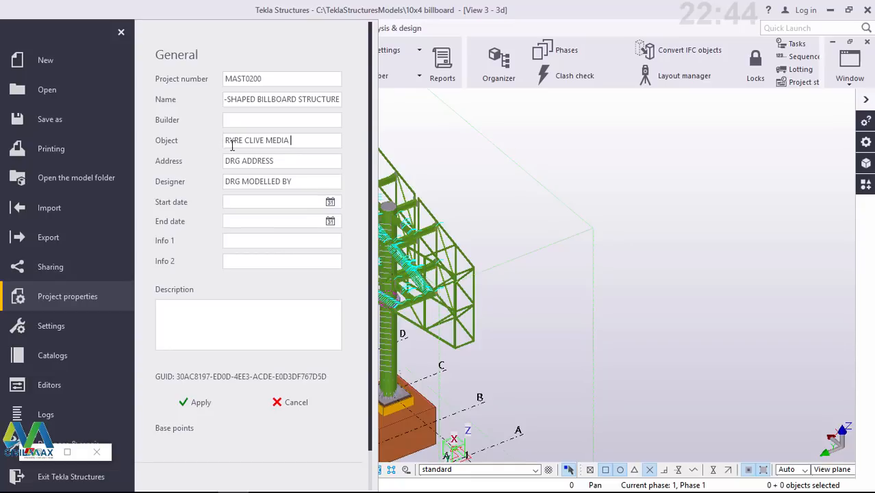
drag(274, 161, 220, 160)
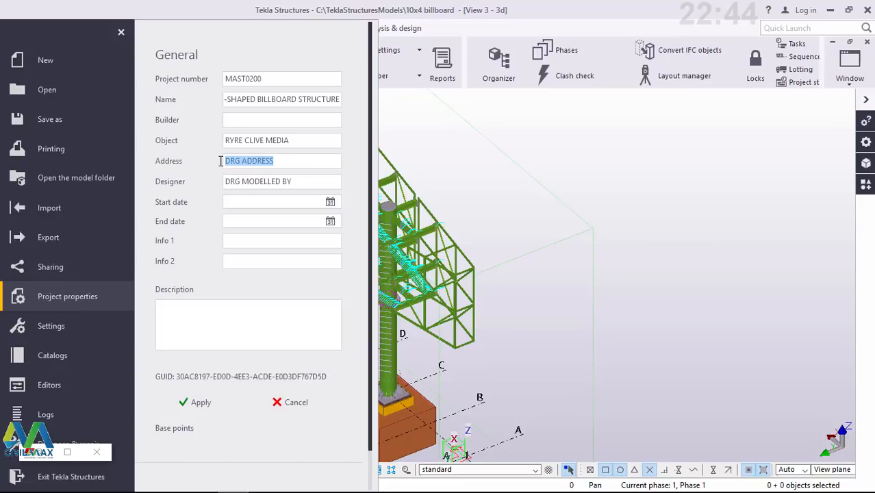
text(P)
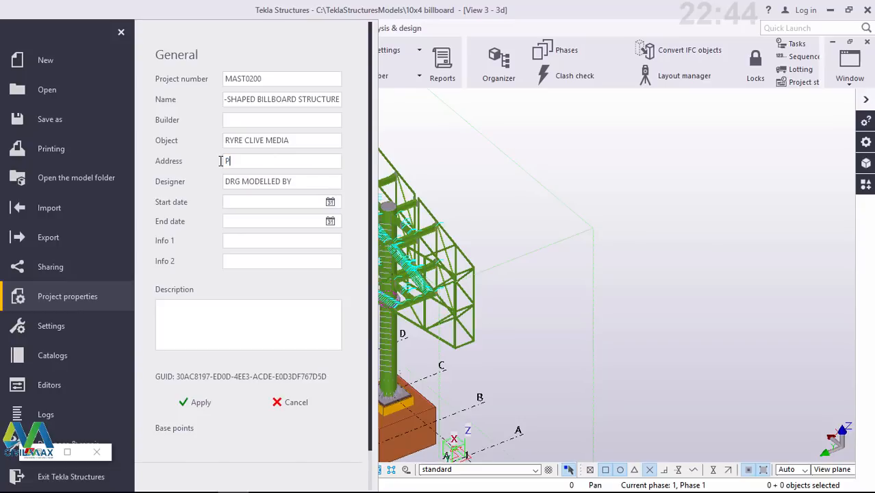
text(.O BOX 500-02250)
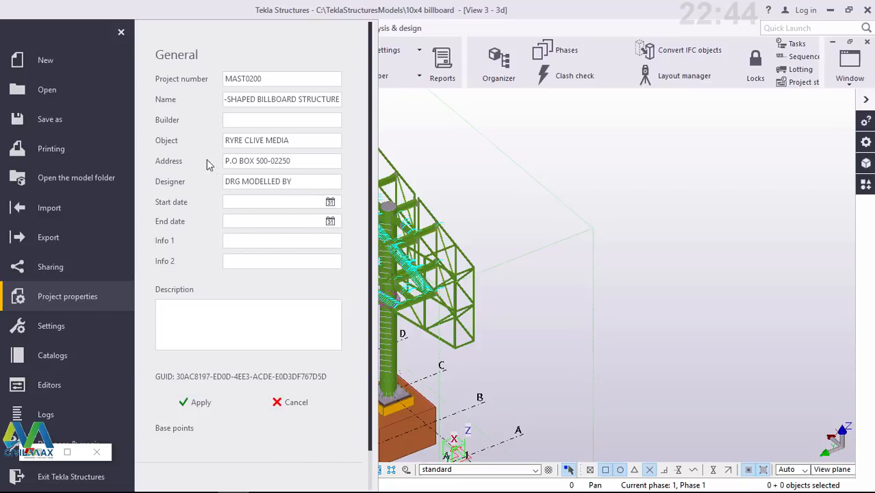
Step: Clear the placeholder text from the project's Designer property
click(309, 184)
key(BackSpace)
key(BackSpace)
key(BackSpace)
key(BackSpace)
key(BackSpace)
key(BackSpace)
key(BackSpace)
key(BackSpace)
key(BackSpace)
key(BackSpace)
key(BackSpace)
key(BackSpace)
key(BackSpace)
key(BackSpace)
key(BackSpace)
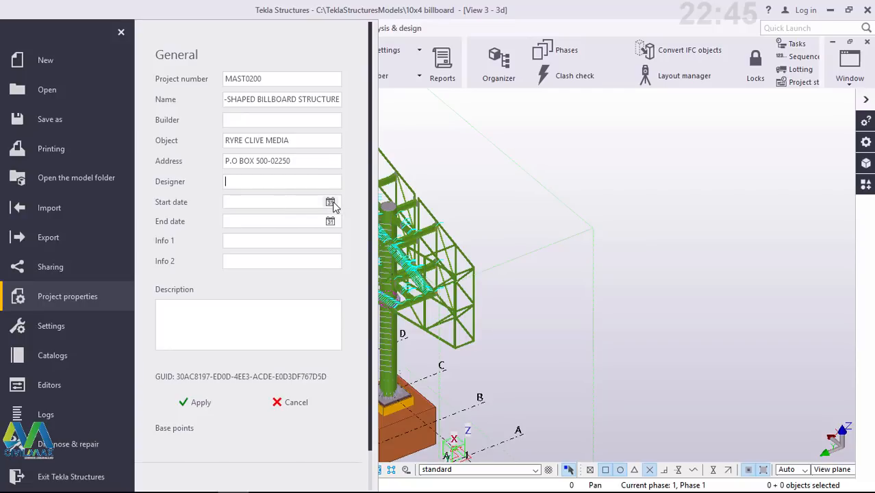
click(331, 204)
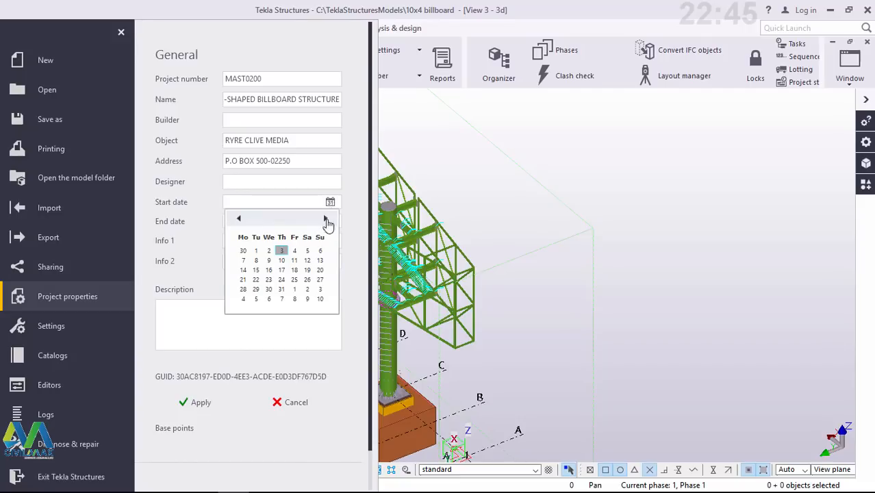
click(282, 252)
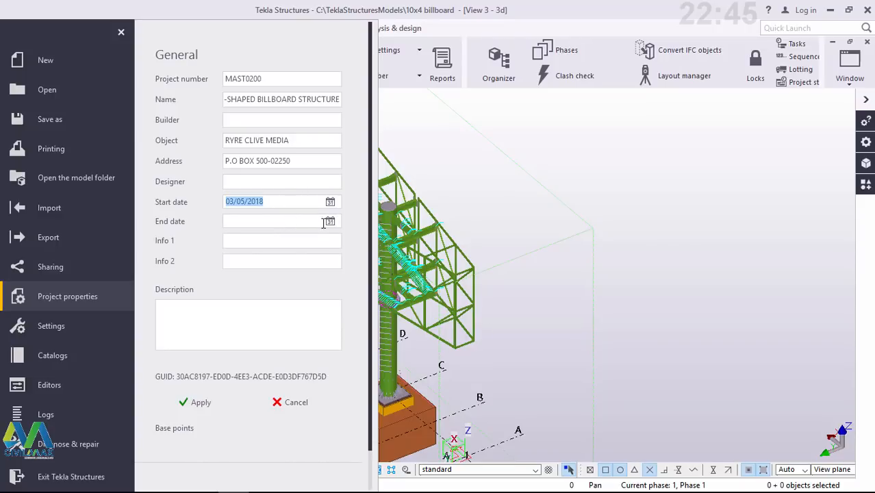
click(299, 201)
key(BackSpace)
key(BackSpace)
key(BackSpace)
key(BackSpace)
key(BackSpace)
key(BackSpace)
key(BackSpace)
key(BackSpace)
key(BackSpace)
key(BackSpace)
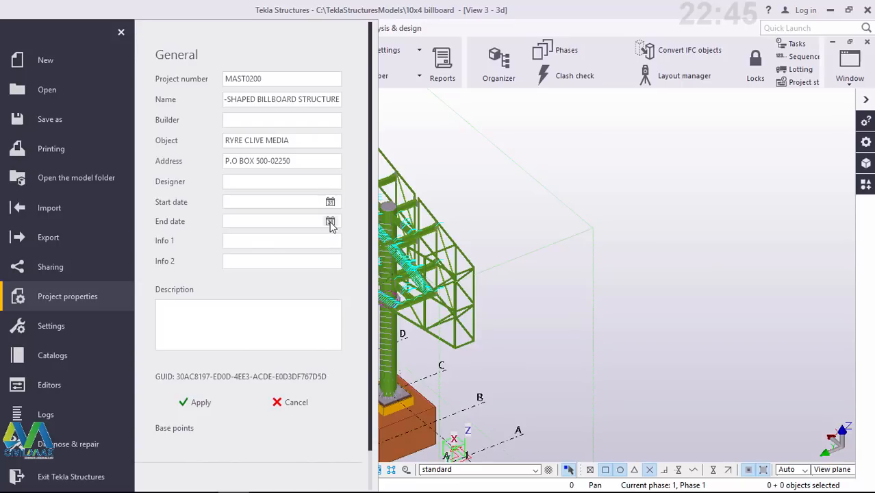
Step: Set the project's End date to 03/05/2018, then apply the project properties and return to the model view
click(330, 222)
click(282, 270)
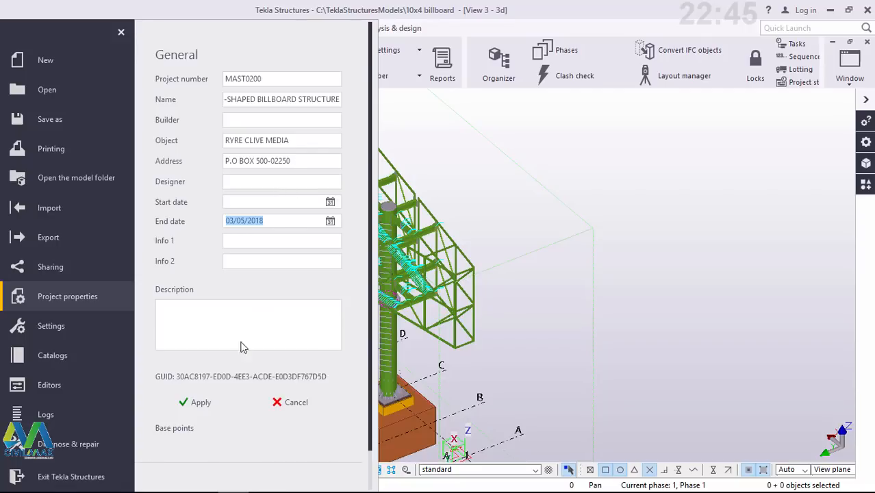
click(199, 404)
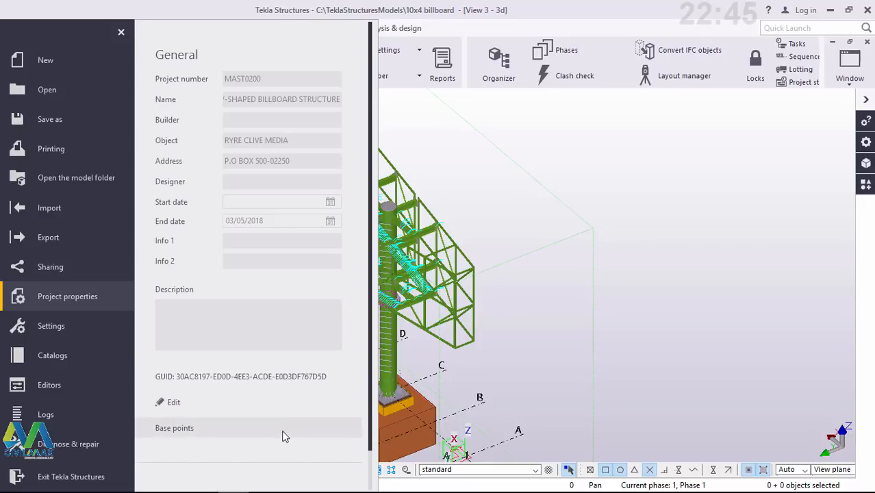
click(471, 166)
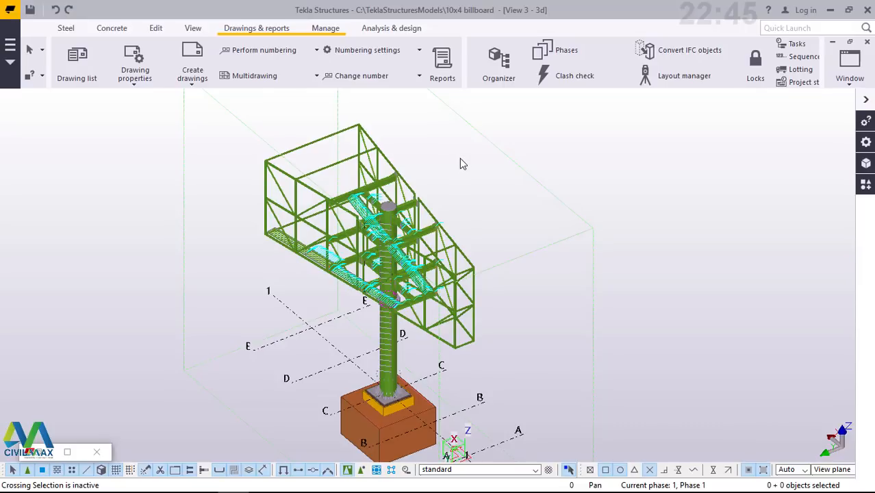
Step: Open assembly drawing B.9 from the drawing list and get the list out of the way
click(67, 453)
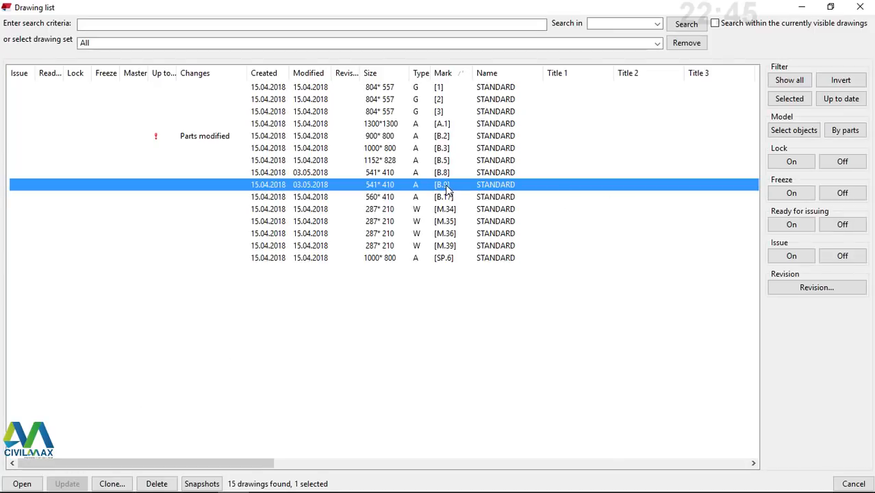
click(446, 187)
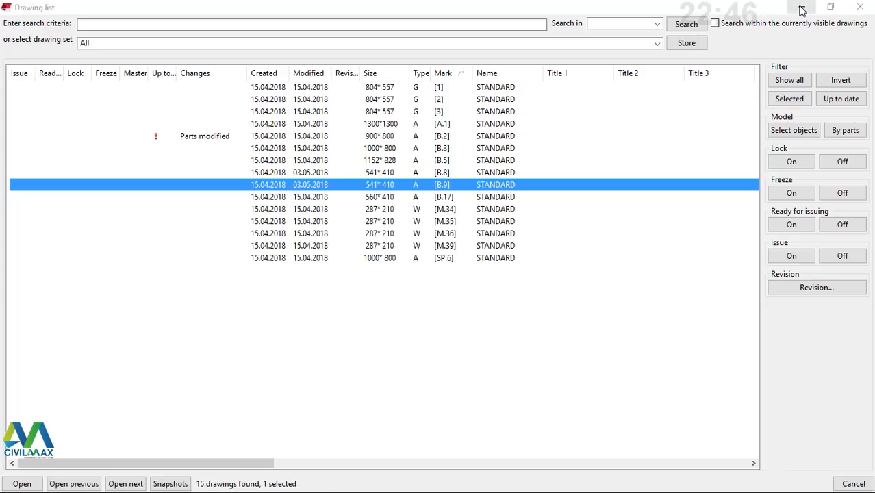
click(802, 8)
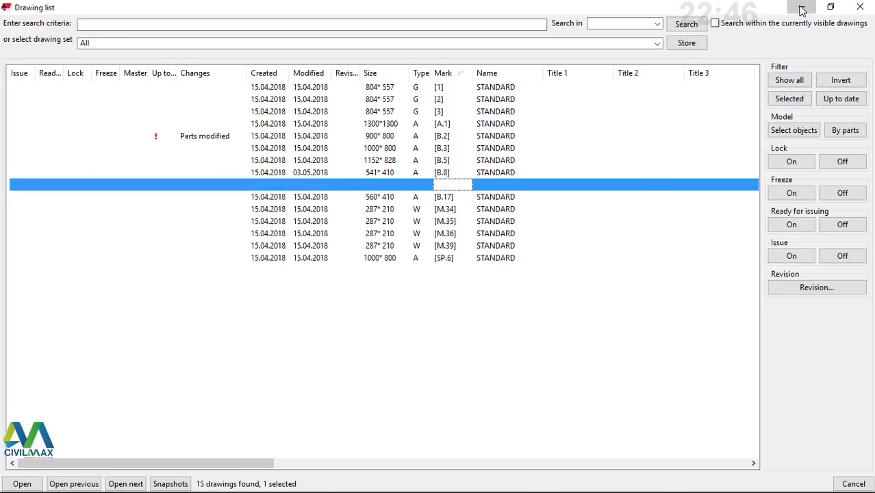
Step: Examine the title block of drawing B.9, checking its client, address, drawing title, date and drawing number fields
scroll(624, 437, up, 5)
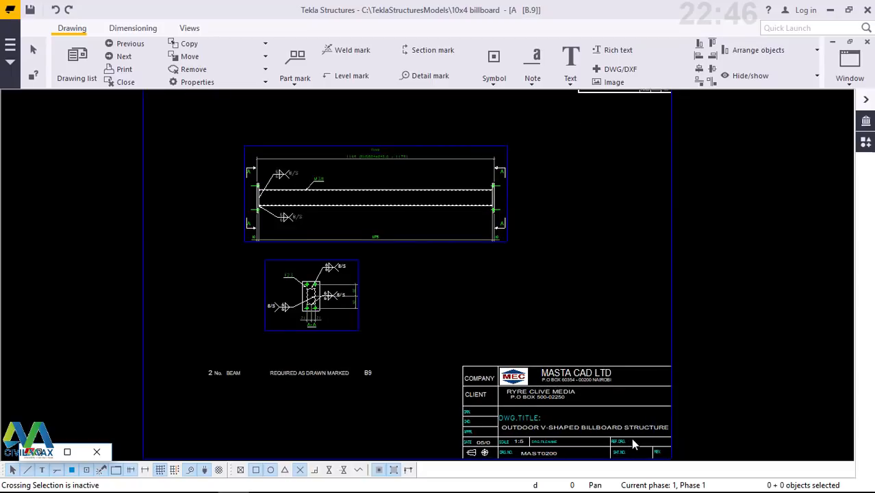
scroll(639, 443, up, 6)
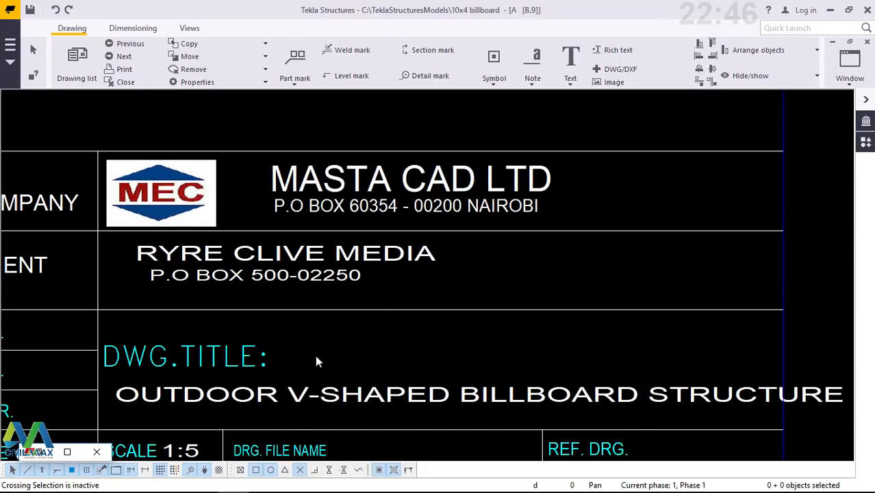
scroll(421, 315, down, 3)
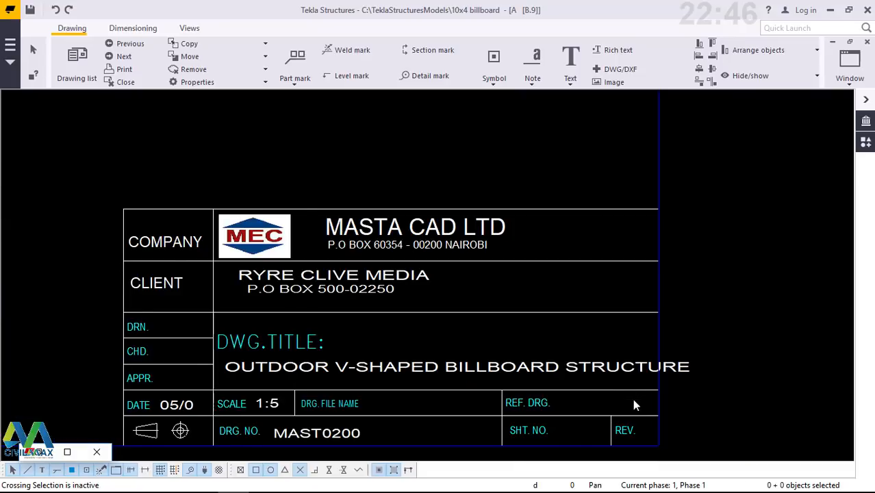
scroll(663, 412, up, 4)
scroll(715, 364, down, 1)
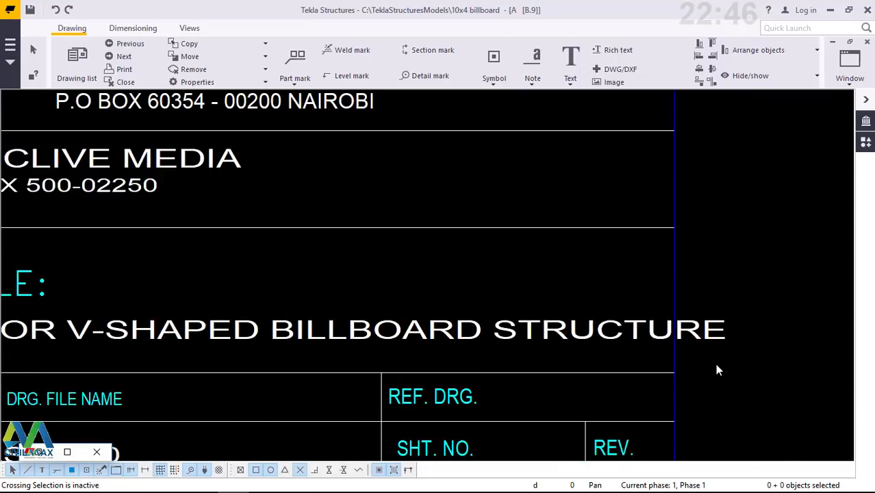
scroll(717, 370, down, 2)
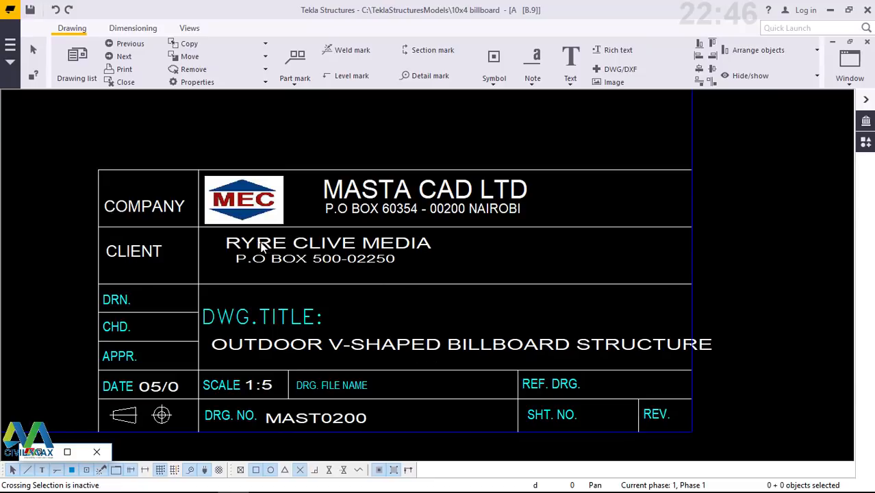
scroll(261, 248, up, 2)
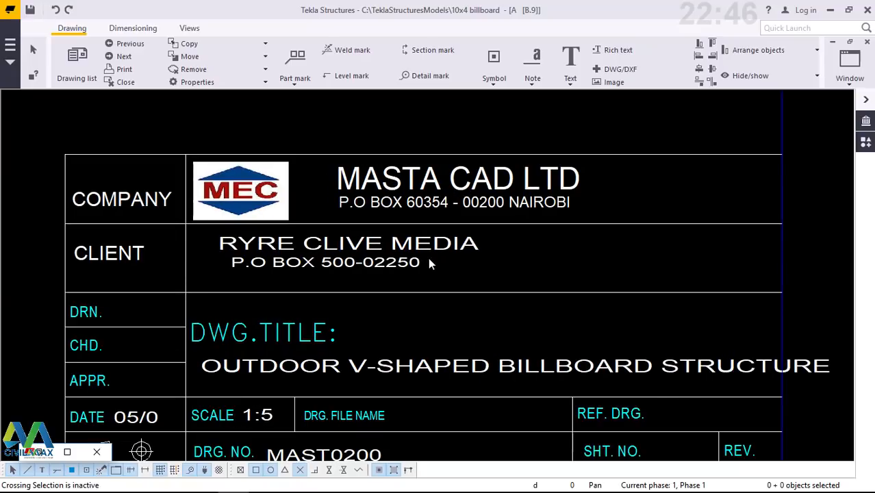
scroll(428, 257, down, 2)
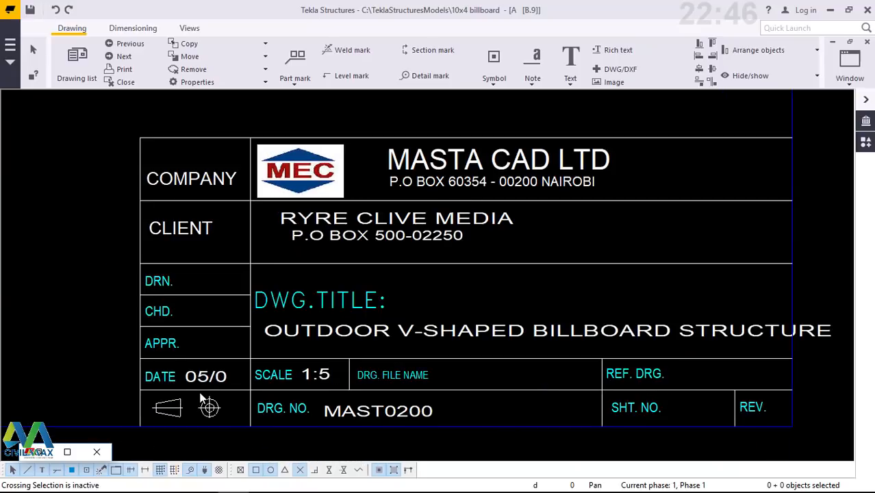
scroll(204, 398, up, 3)
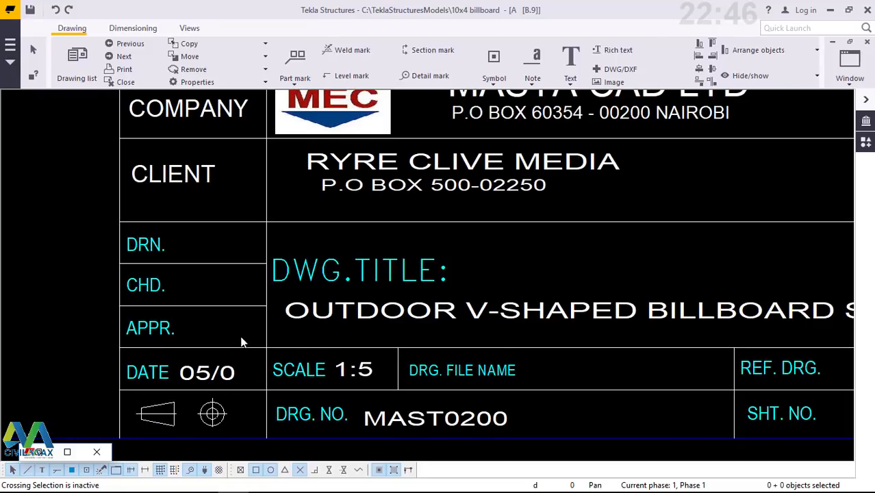
scroll(245, 332, down, 2)
scroll(370, 395, up, 4)
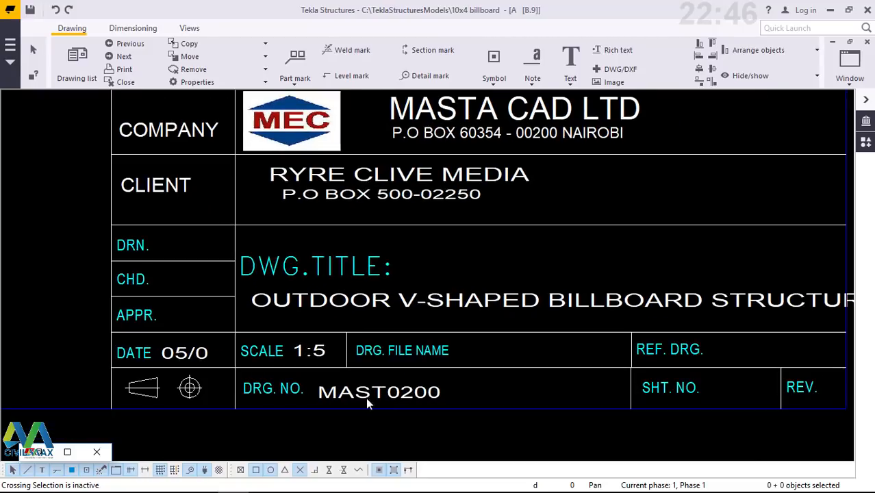
scroll(319, 399, down, 4)
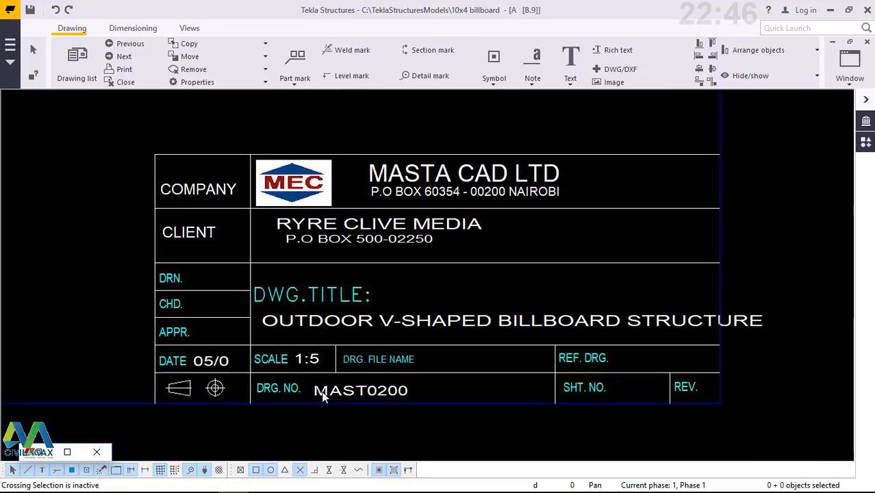
scroll(201, 332, up, 1)
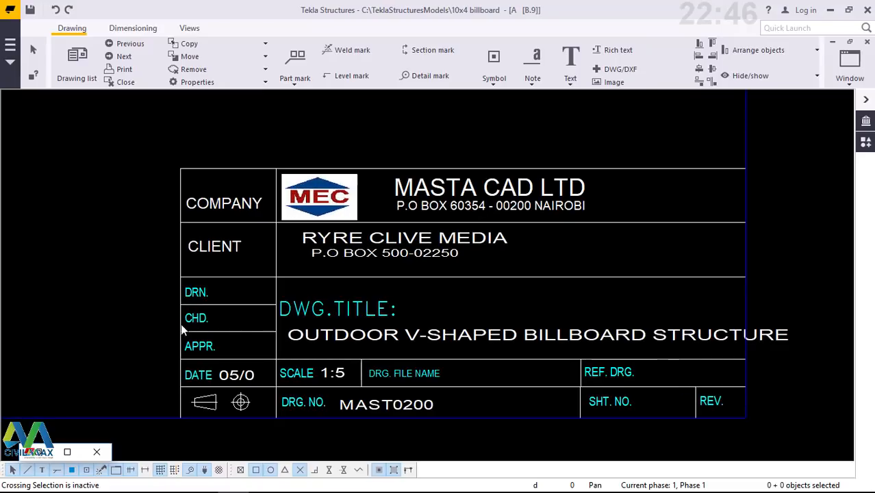
scroll(182, 330, down, 1)
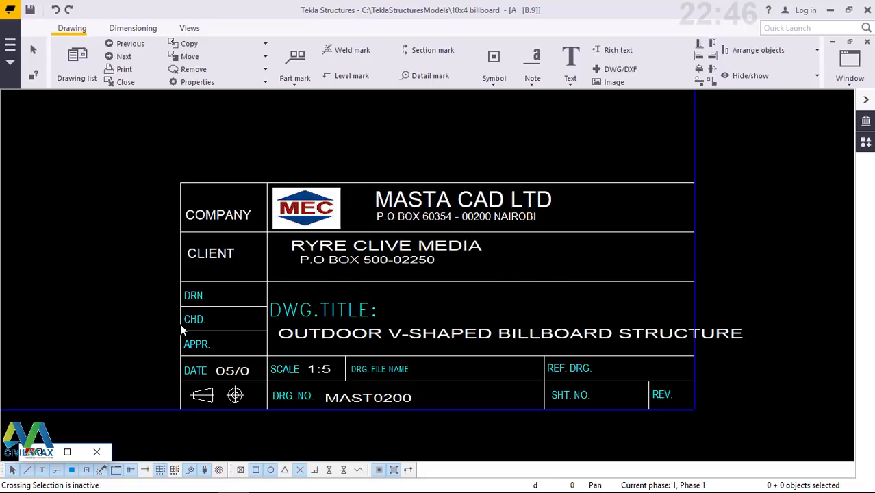
scroll(198, 316, up, 1)
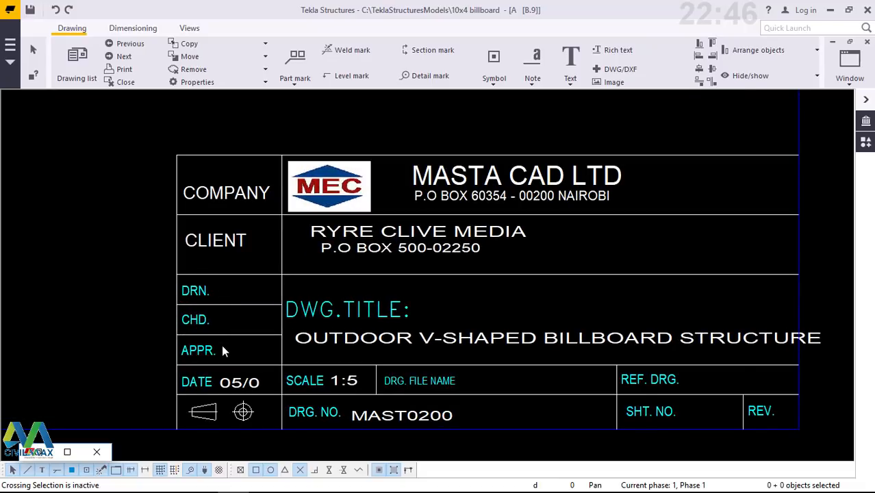
Step: Set the drawing's user-defined attributes Drawn By to MD, Checked By to DM and Approved By to MD, and apply them to the drawing
double_click(94, 161)
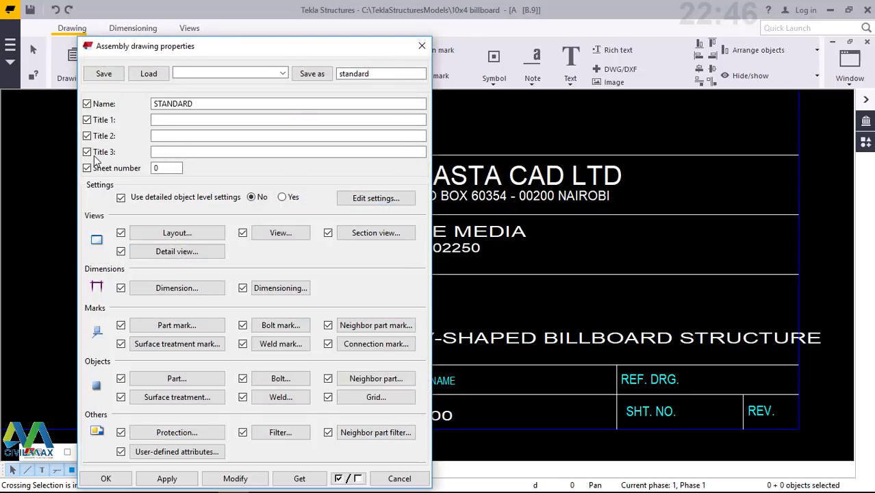
click(172, 453)
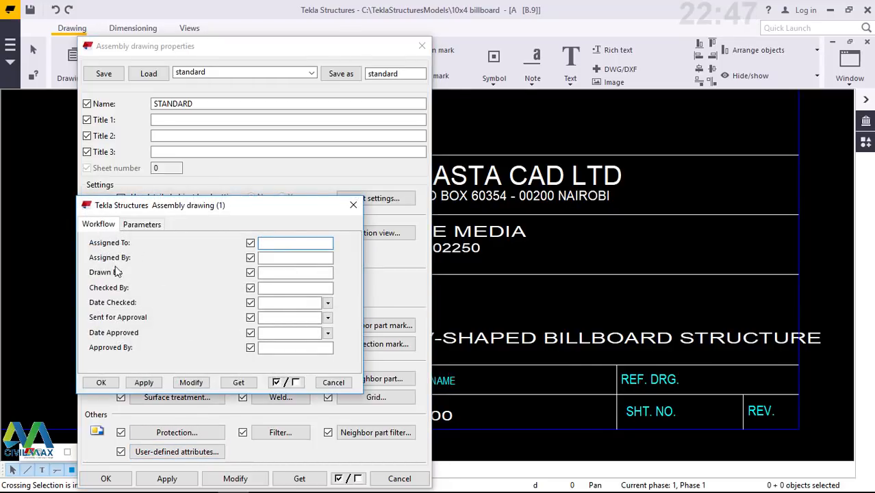
click(268, 274)
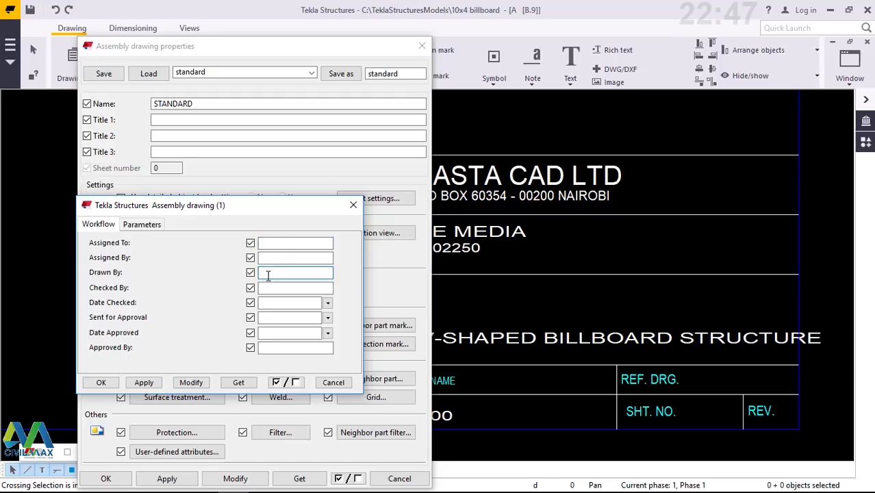
text(MD)
click(264, 288)
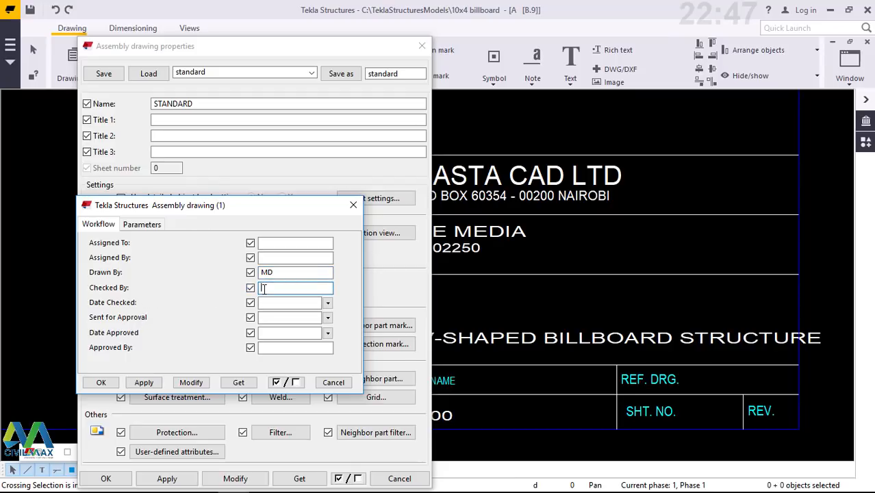
text(DM)
click(266, 348)
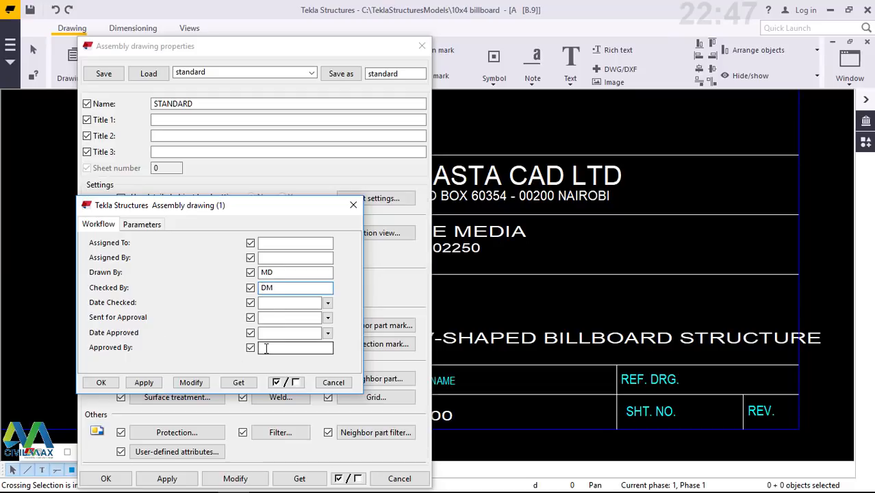
text(MD)
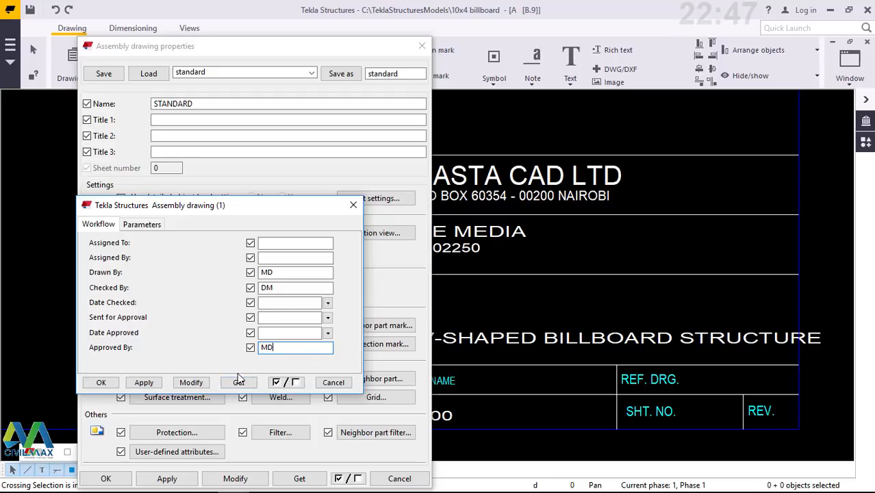
click(190, 385)
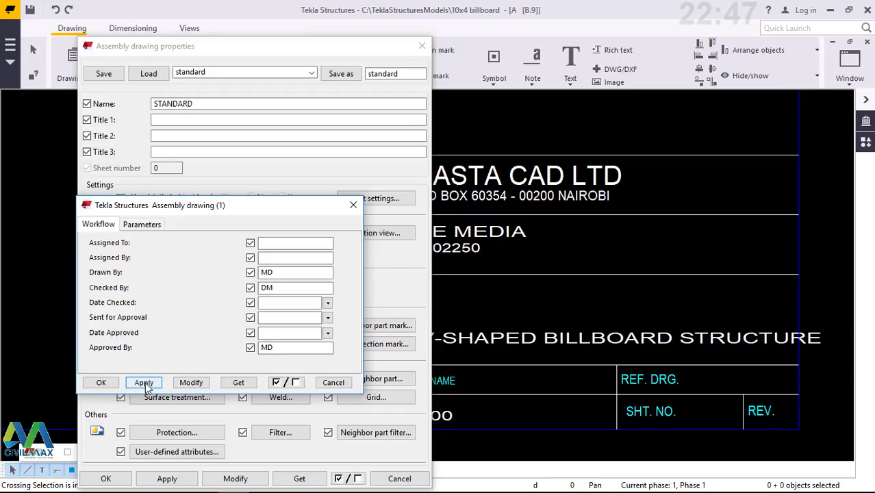
click(101, 385)
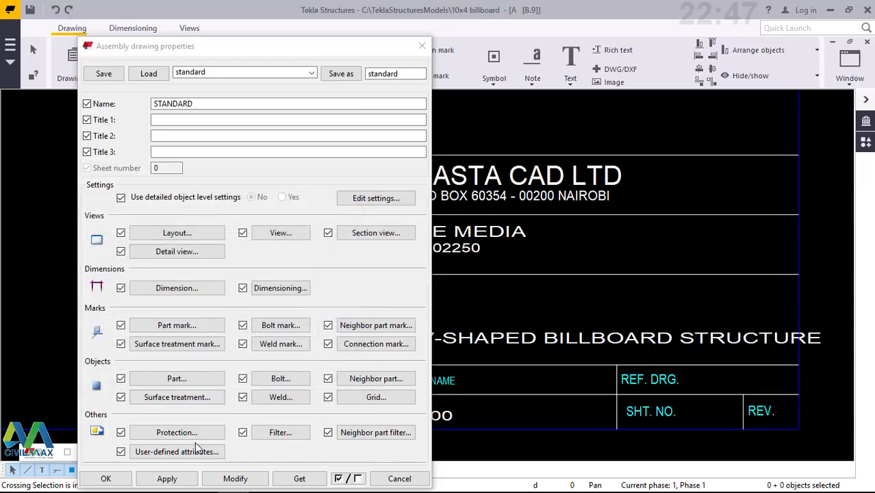
click(231, 480)
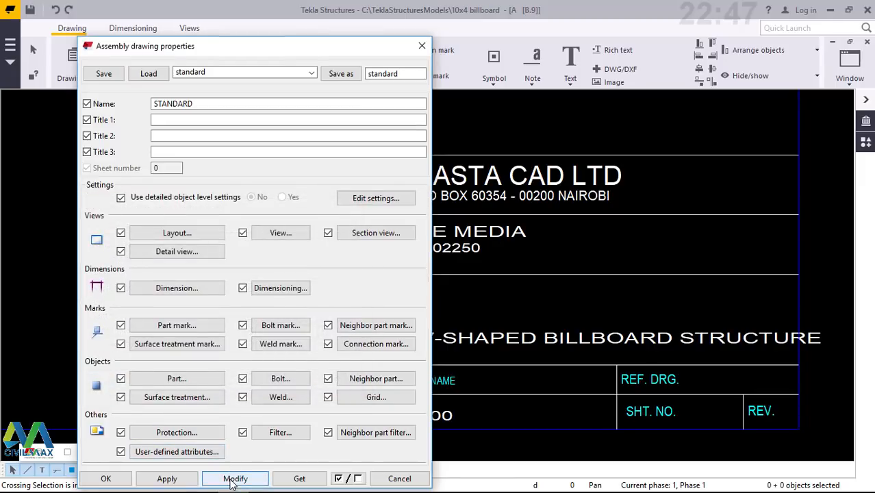
click(116, 481)
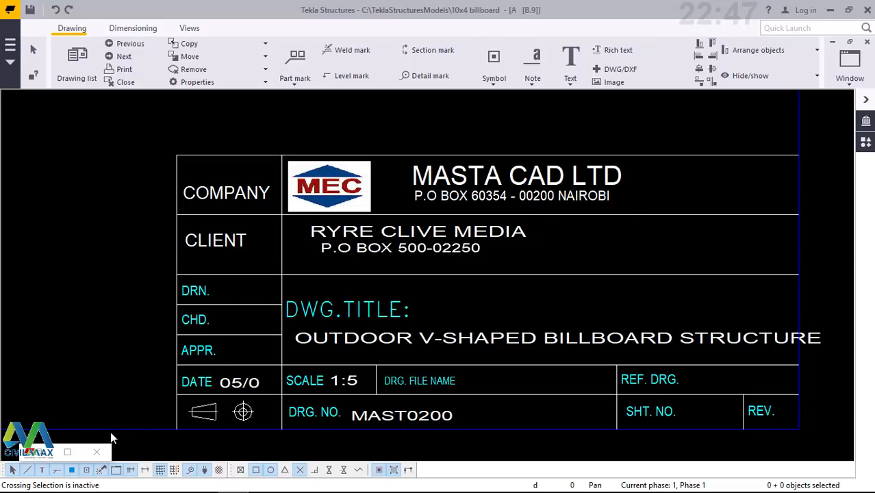
Step: Reopen assembly drawing B.9 from the drawing list, keeping its changes with a snapshot, and show the drawing at full size
click(67, 452)
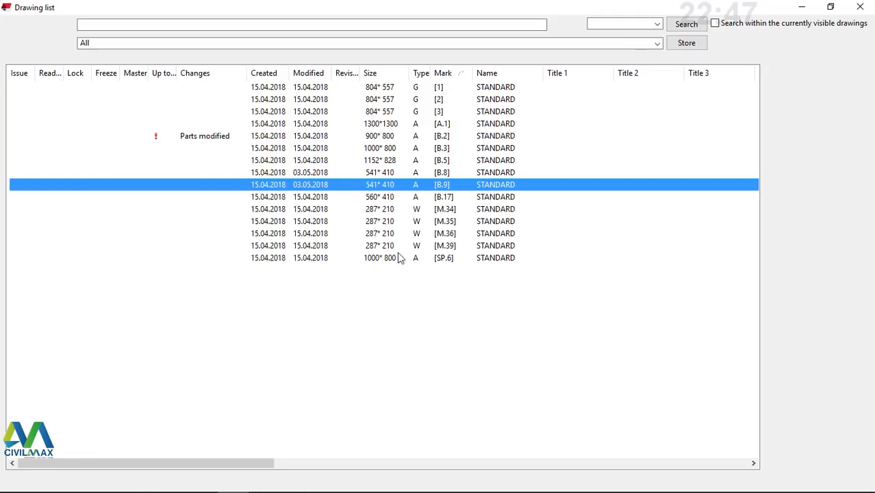
click(446, 188)
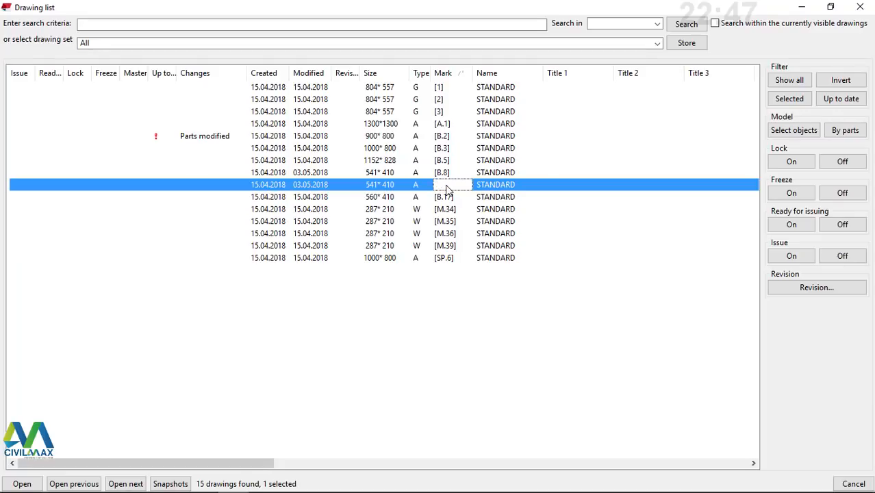
double_click(446, 189)
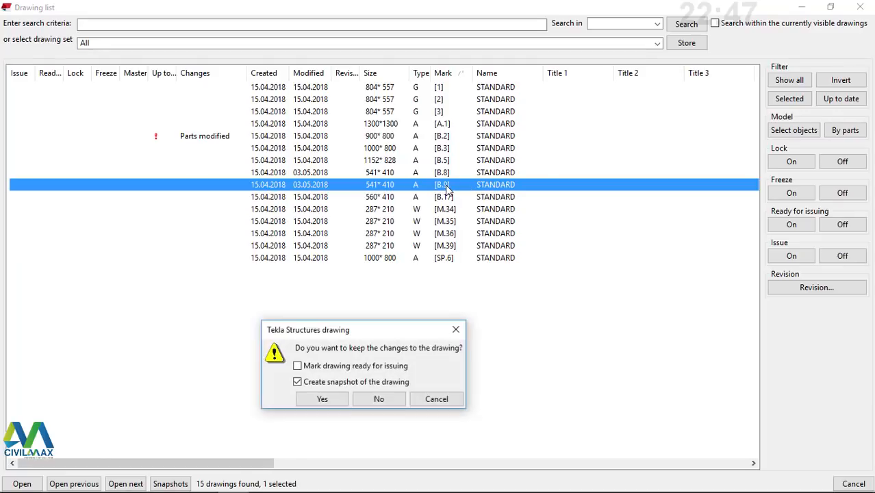
click(319, 402)
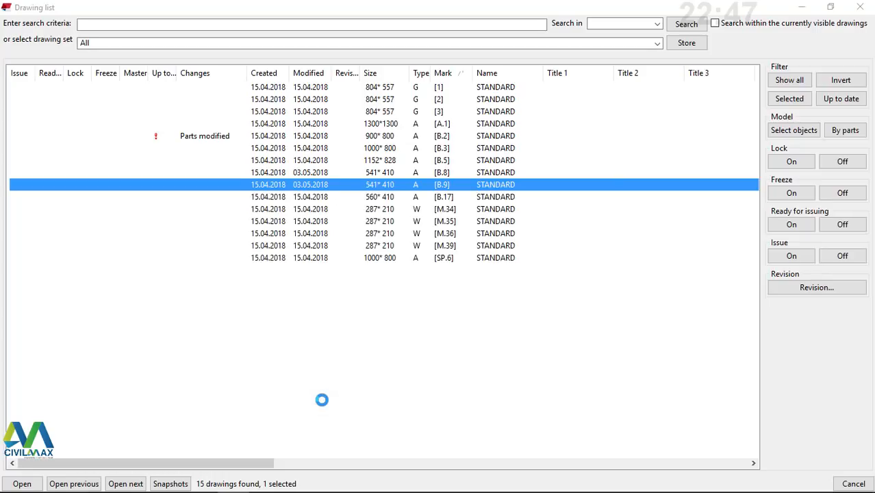
click(802, 6)
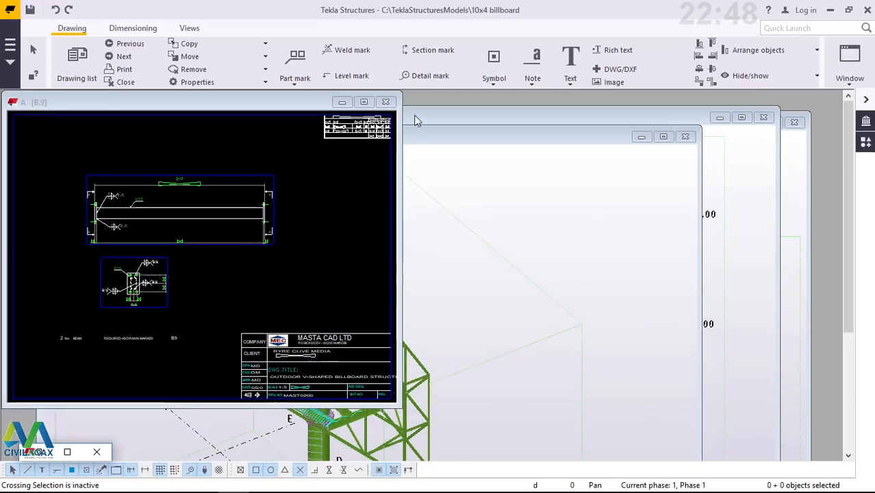
click(365, 103)
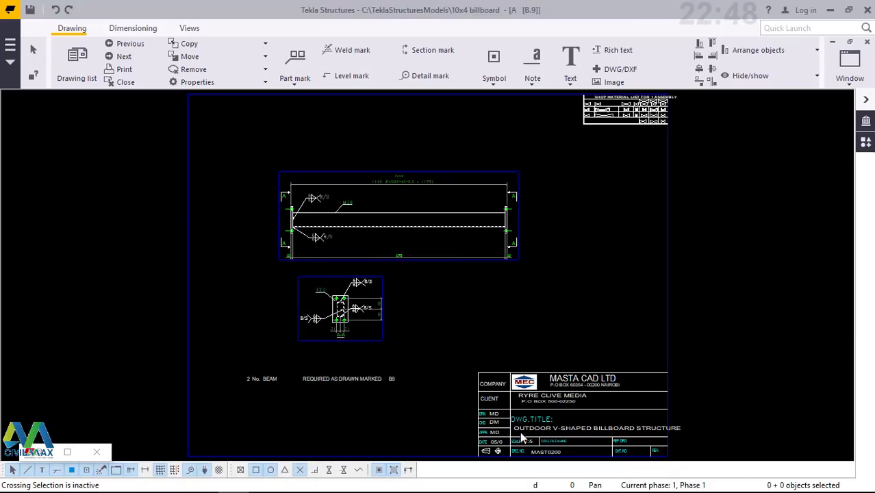
Step: Examine the drawn, checked, approved and date fields and the drawing title in drawing B.9's title block
scroll(520, 431, up, 5)
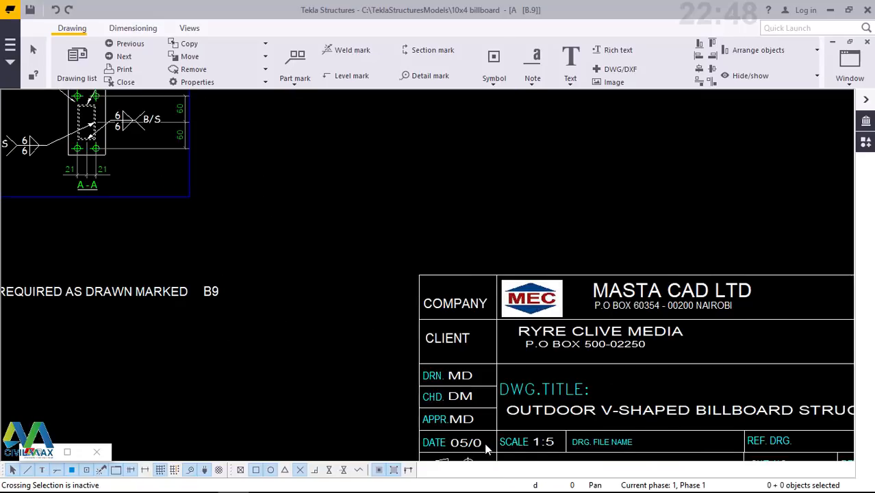
scroll(479, 444, up, 5)
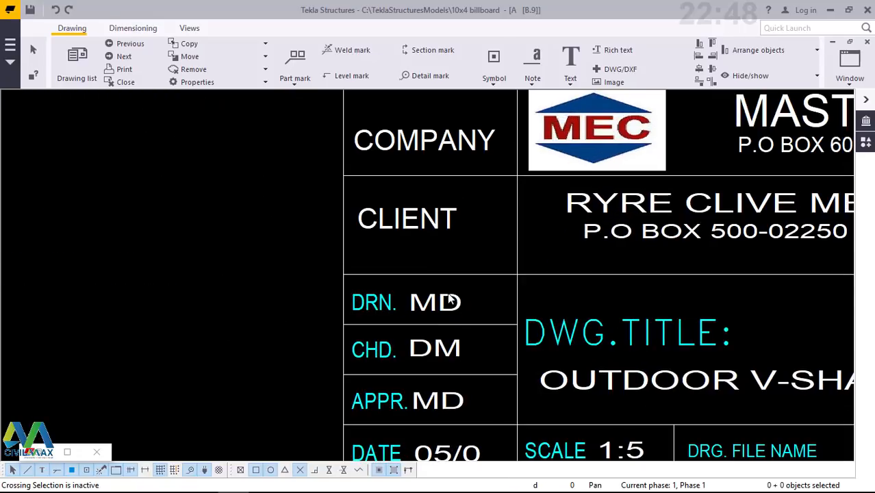
scroll(411, 306, down, 1)
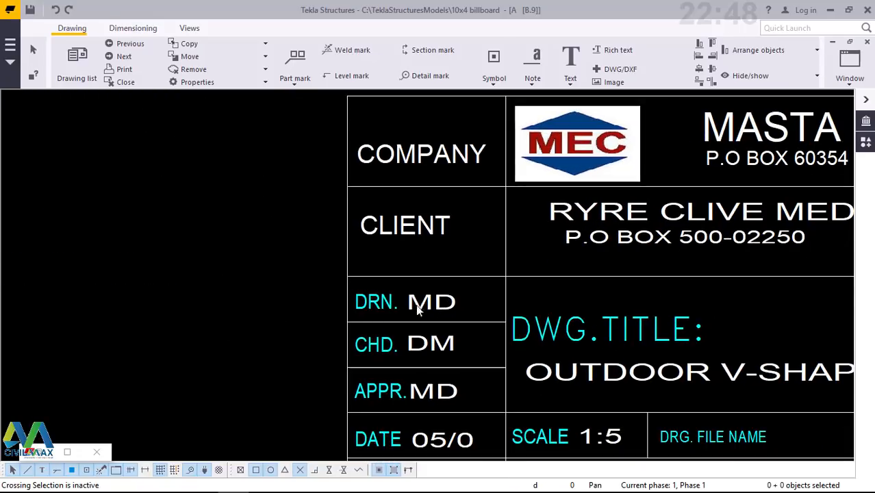
scroll(415, 307, down, 1)
scroll(395, 343, up, 1)
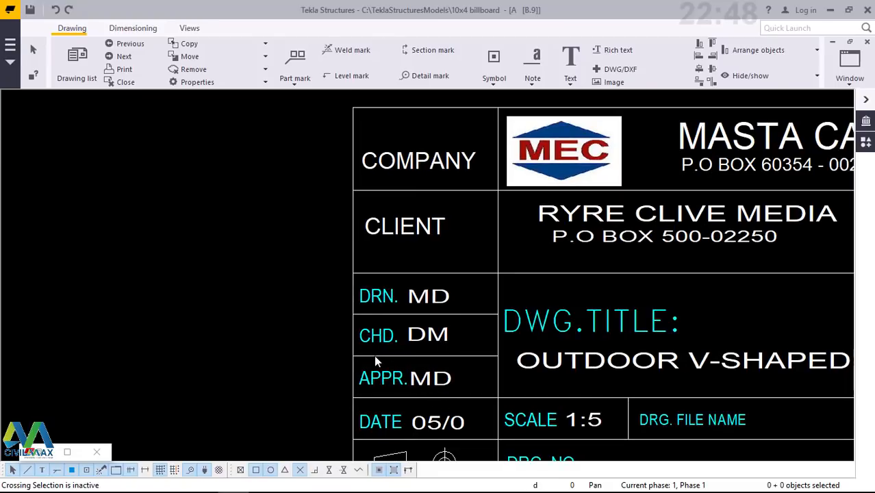
scroll(428, 417, down, 2)
scroll(428, 417, up, 1)
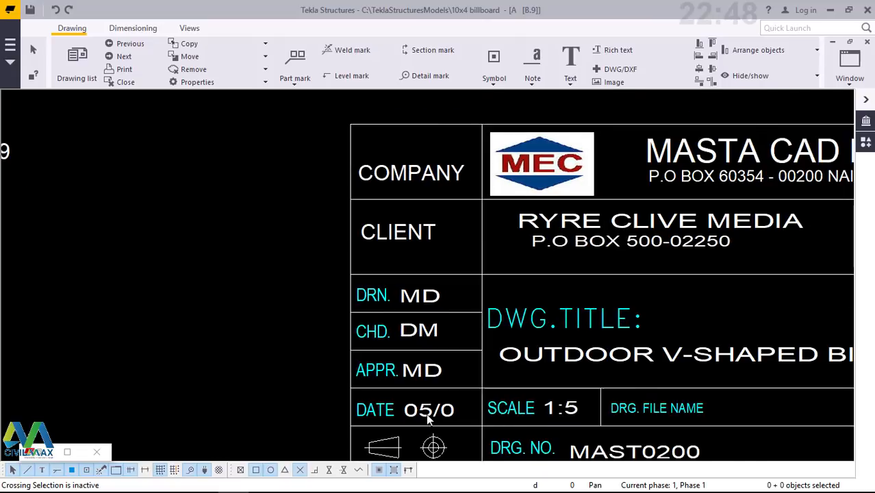
scroll(428, 420, up, 2)
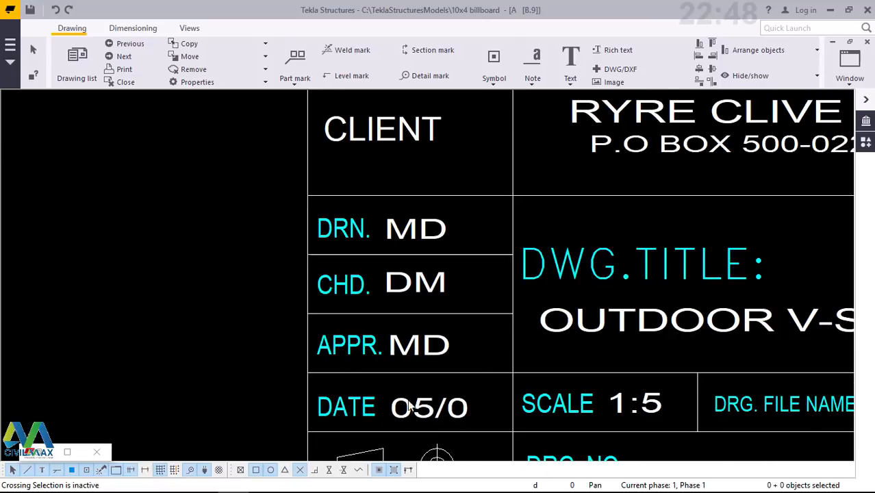
scroll(409, 406, down, 3)
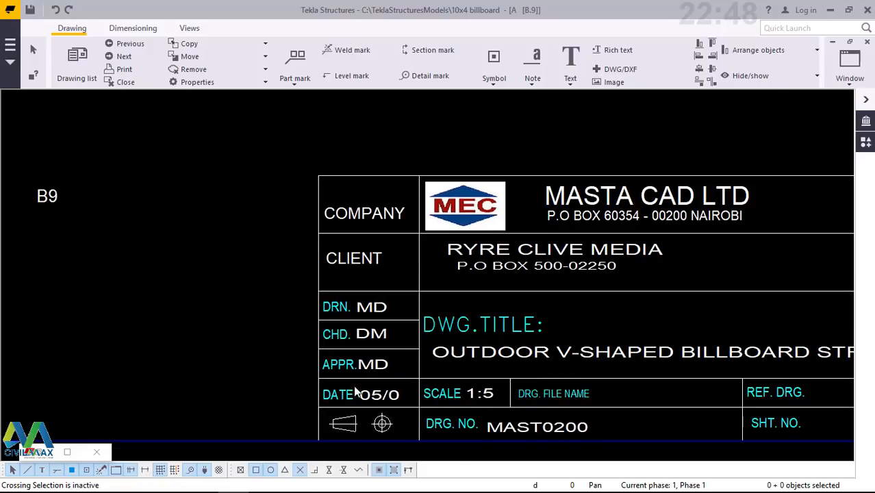
scroll(355, 392, down, 2)
scroll(664, 385, up, 2)
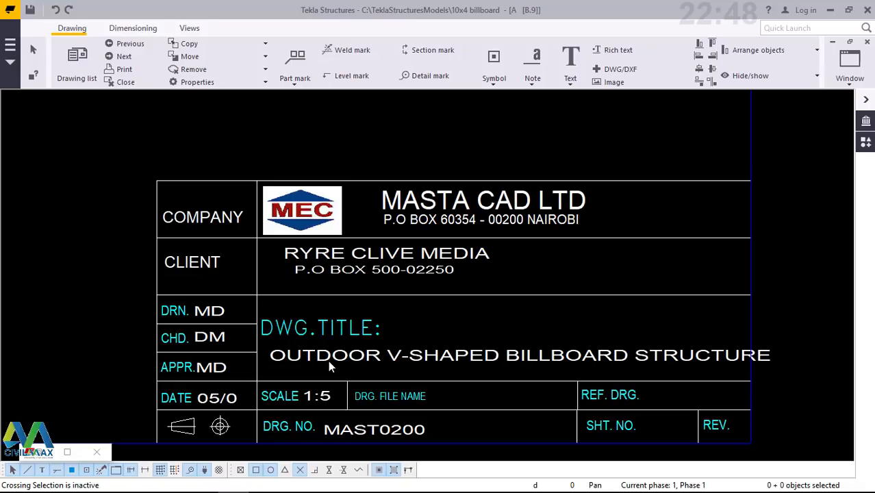
Step: Open drawing B.9's title block template for editing in Tekla Template Editor
double_click(463, 361)
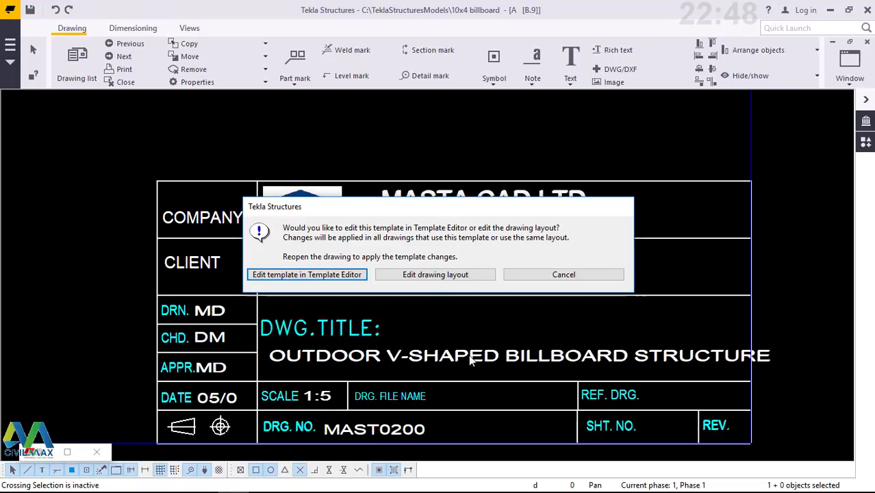
click(297, 277)
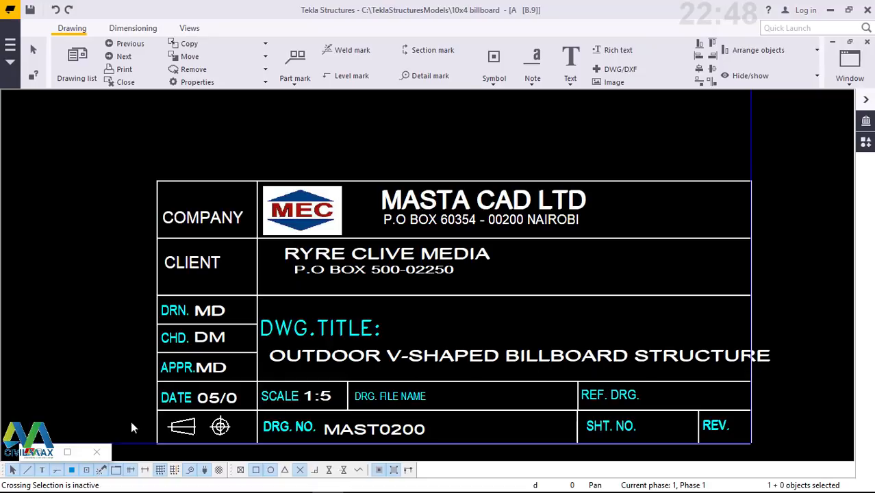
mouse_move(198, 486)
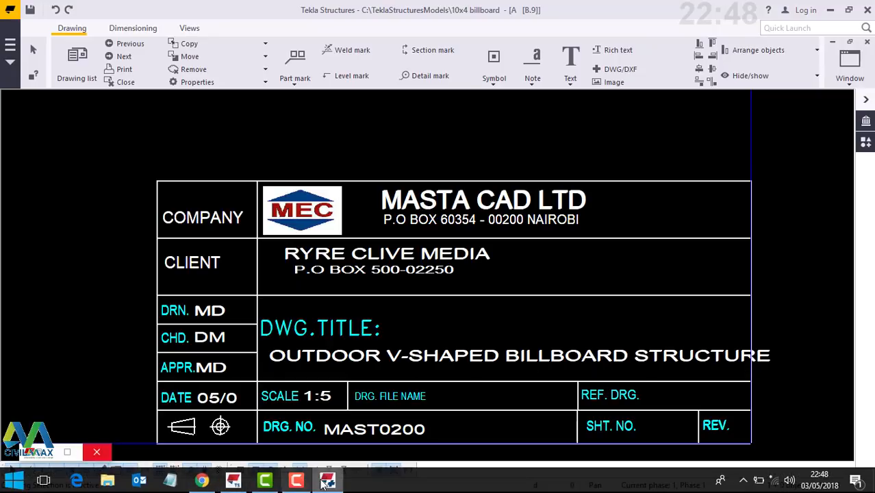
click(233, 481)
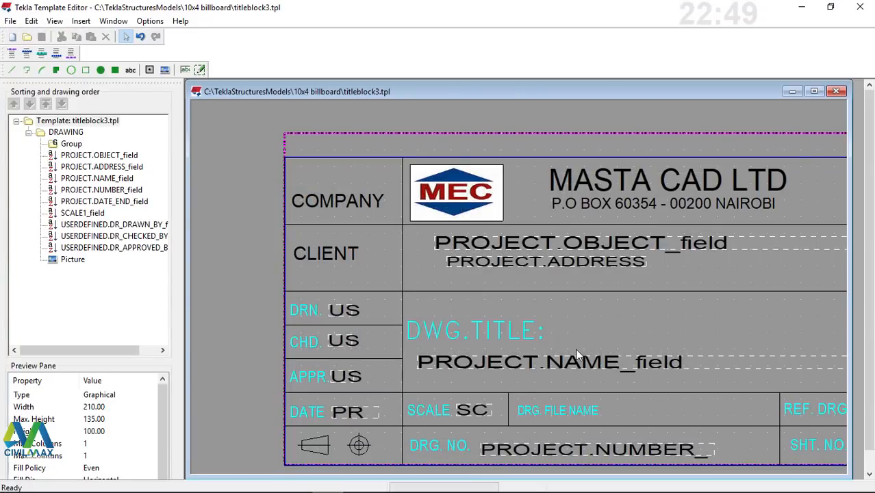
Step: Set the font size of the PROJECT.NAME value field under DWG.TITLE to 3.5 mm
double_click(566, 366)
key(Delete)
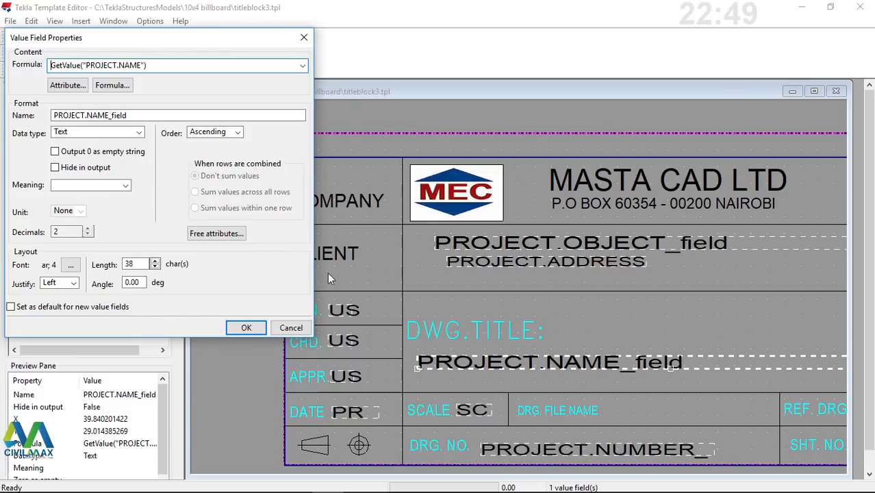
click(71, 265)
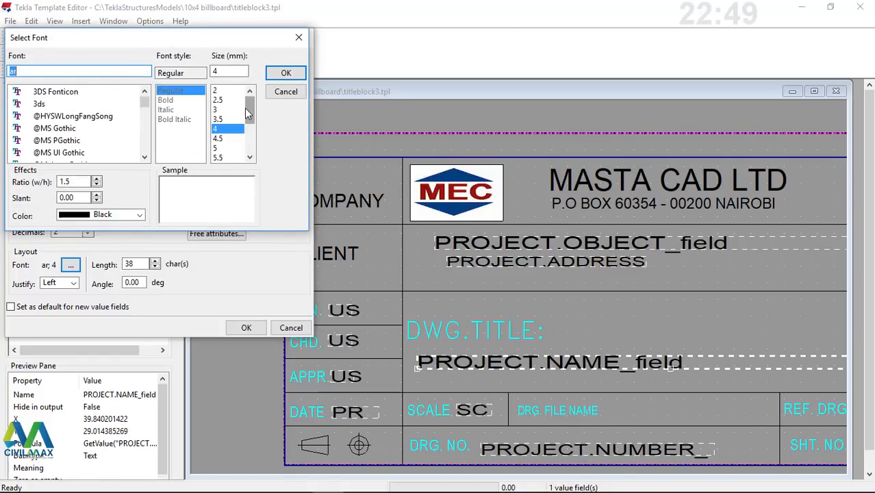
click(218, 119)
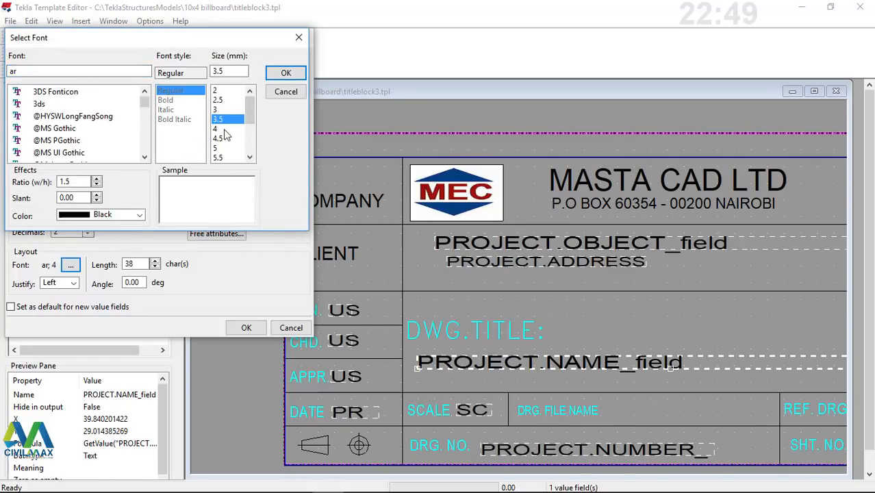
click(287, 73)
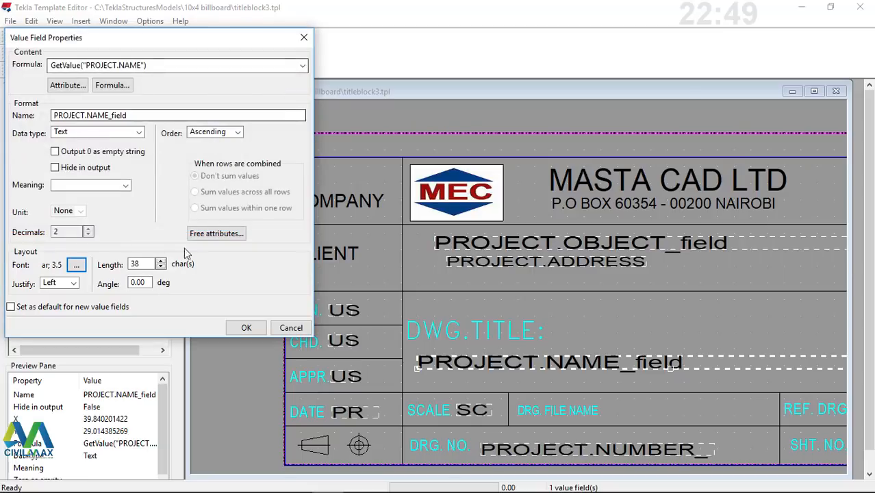
click(247, 328)
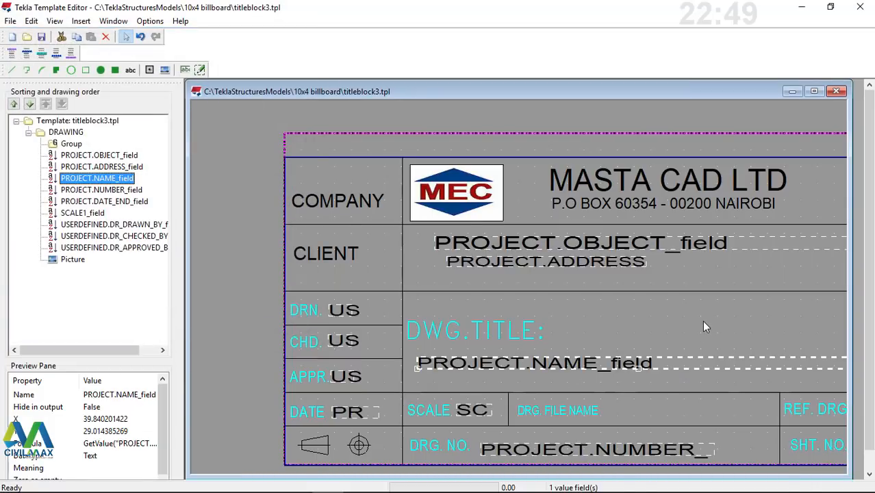
Step: Save the titleblock3 template, close Template Editor, and refresh the template in drawing B.9
click(42, 38)
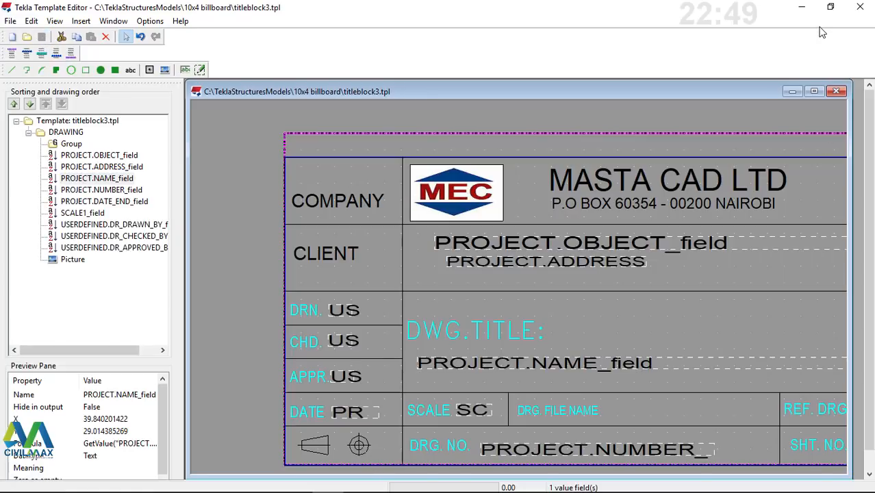
click(860, 7)
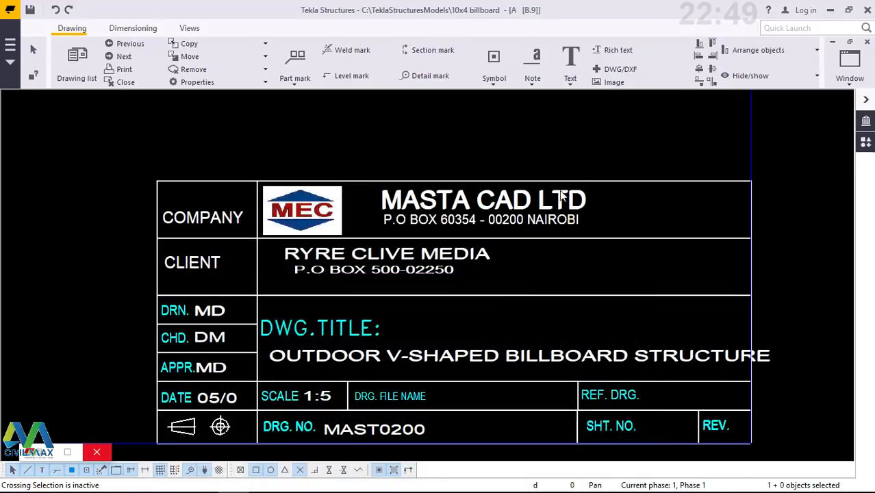
right_click(481, 116)
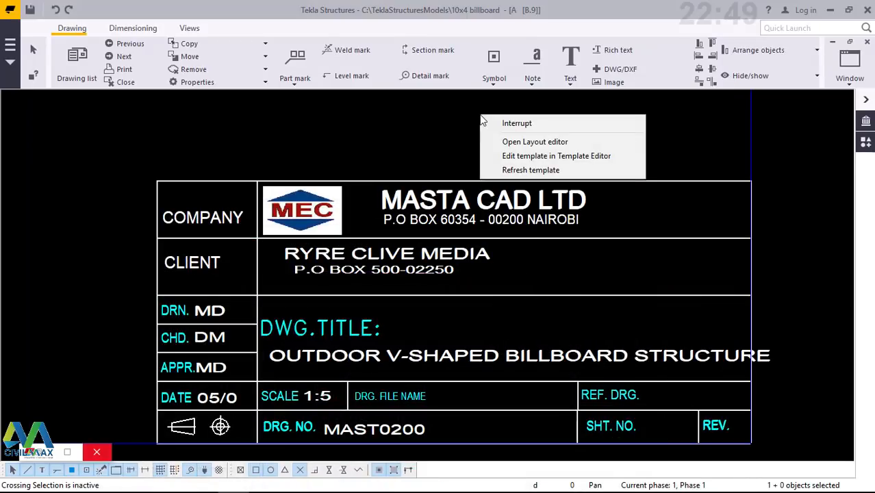
click(538, 170)
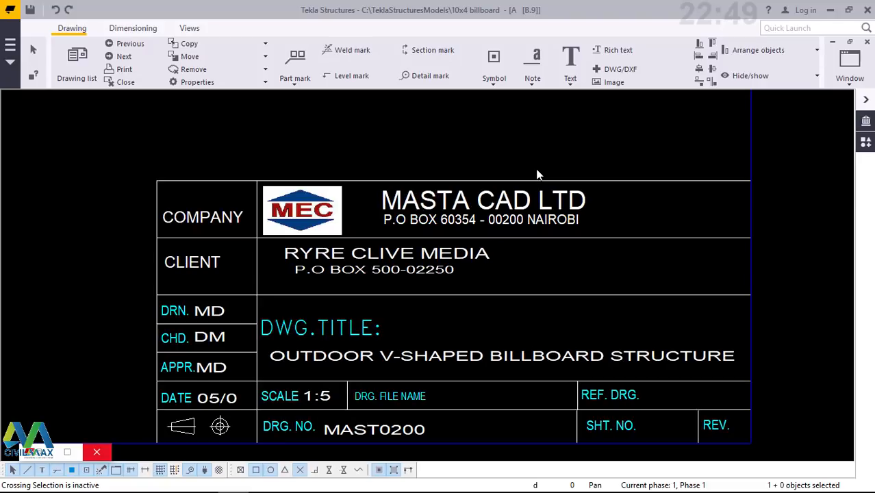
Step: Check how the drawing title fits within the refreshed title block of drawing B.9
scroll(431, 372, up, 5)
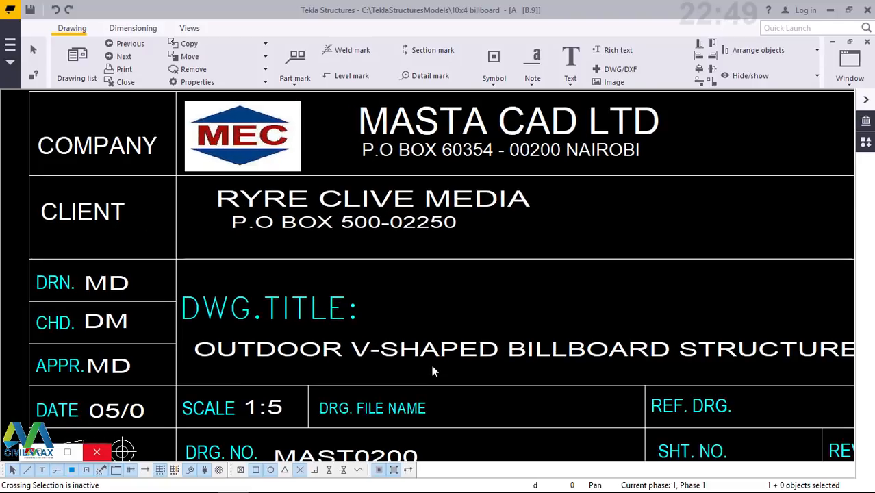
scroll(443, 290, up, 1)
scroll(445, 291, down, 3)
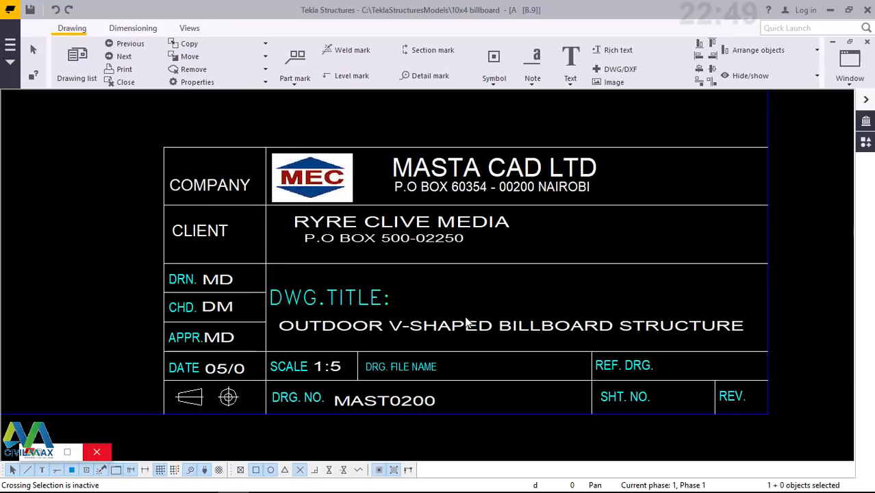
scroll(466, 322, down, 1)
scroll(539, 376, up, 1)
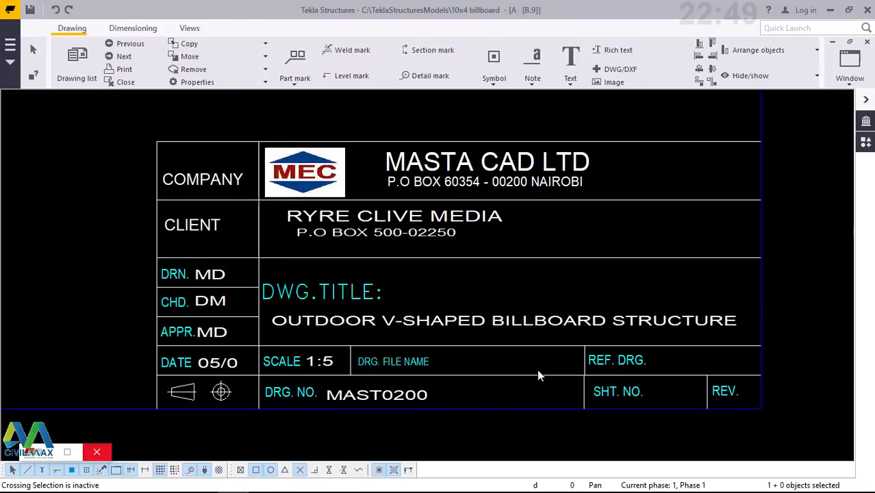
scroll(493, 372, up, 1)
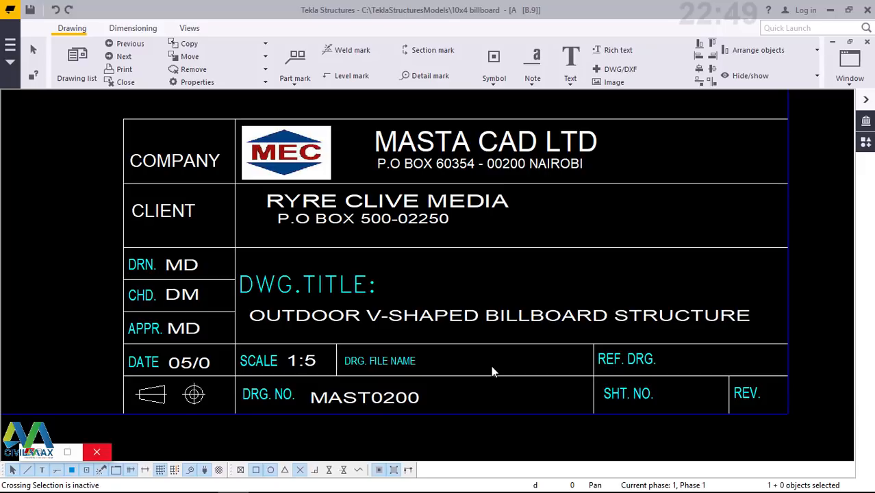
scroll(548, 346, down, 1)
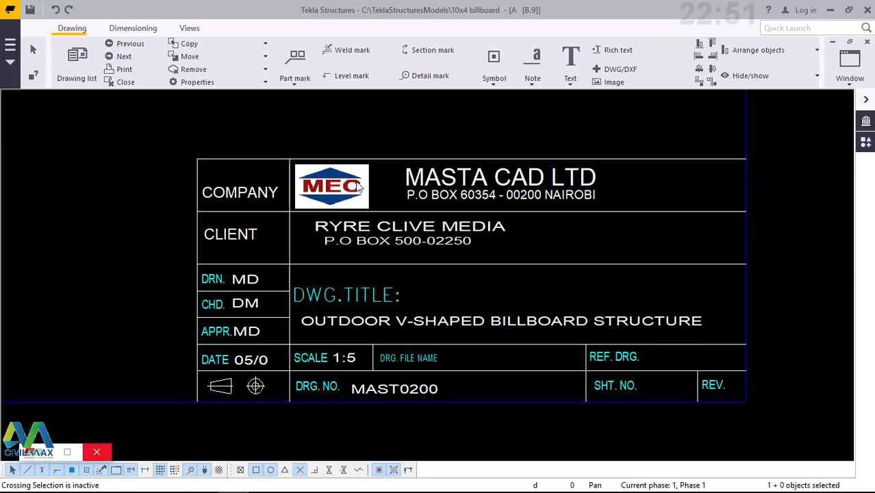
click(8, 62)
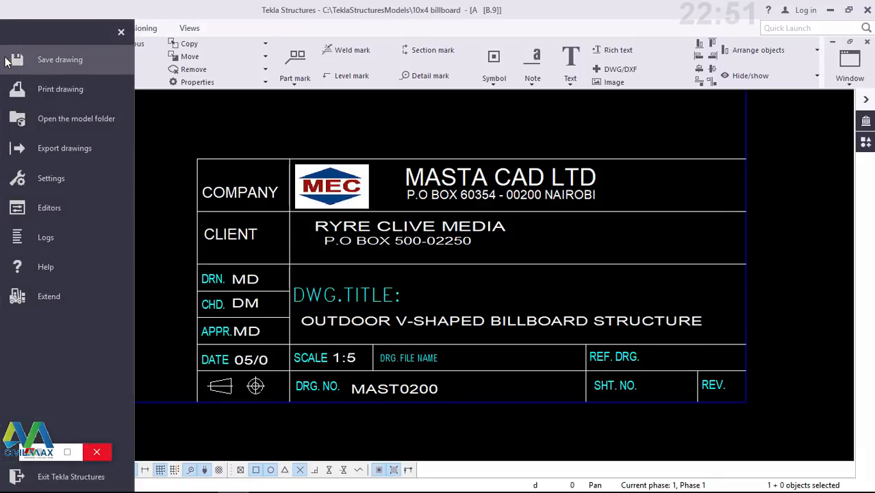
click(72, 89)
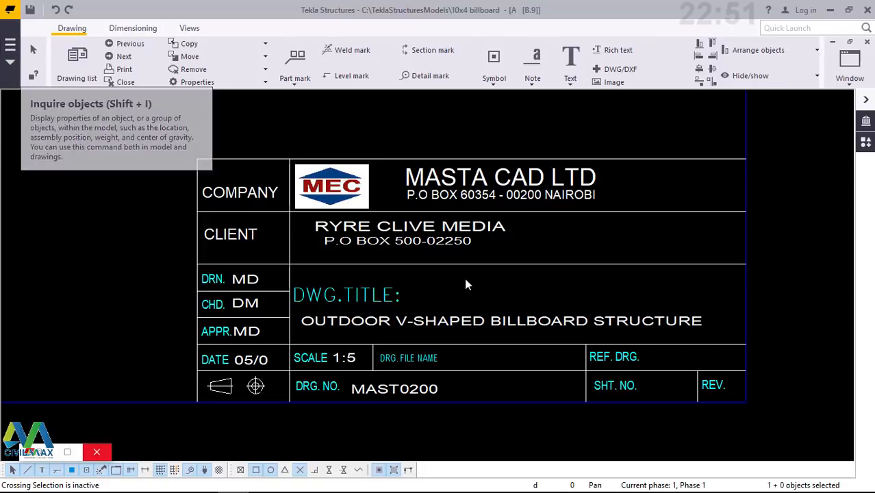
scroll(465, 278, up, 2)
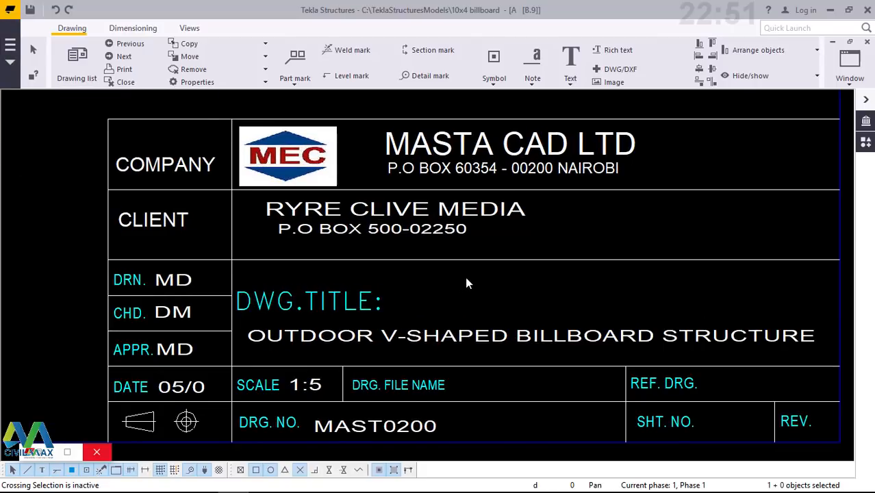
scroll(467, 278, up, 1)
scroll(466, 278, down, 3)
scroll(467, 278, up, 3)
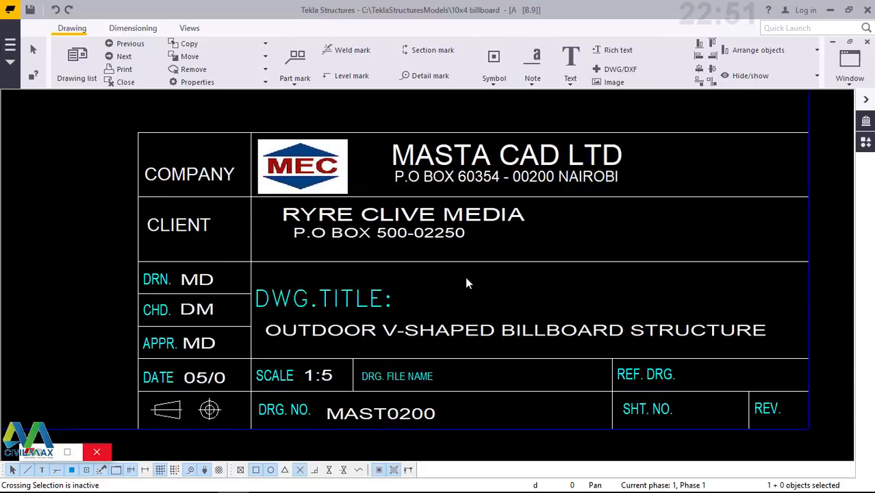
scroll(467, 276, down, 2)
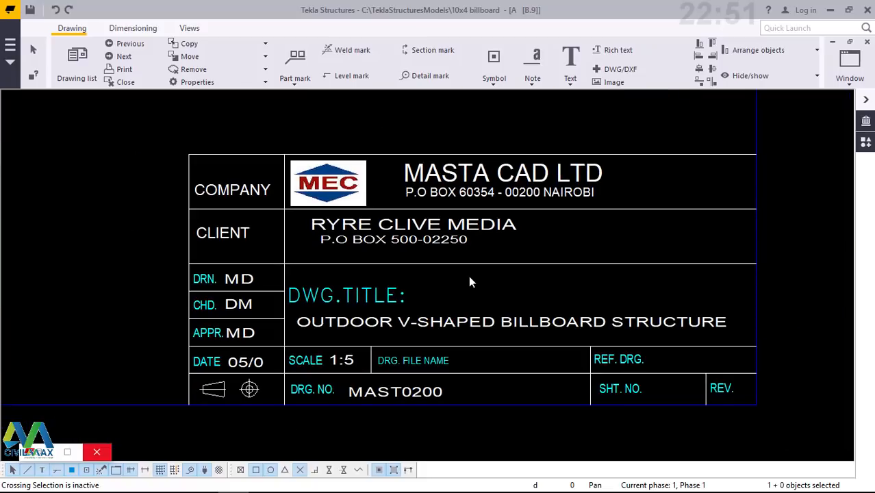
scroll(468, 275, up, 1)
Step: Preview drawing B.9 for printing, centre it on the paper, and print it to a PDF file
click(122, 69)
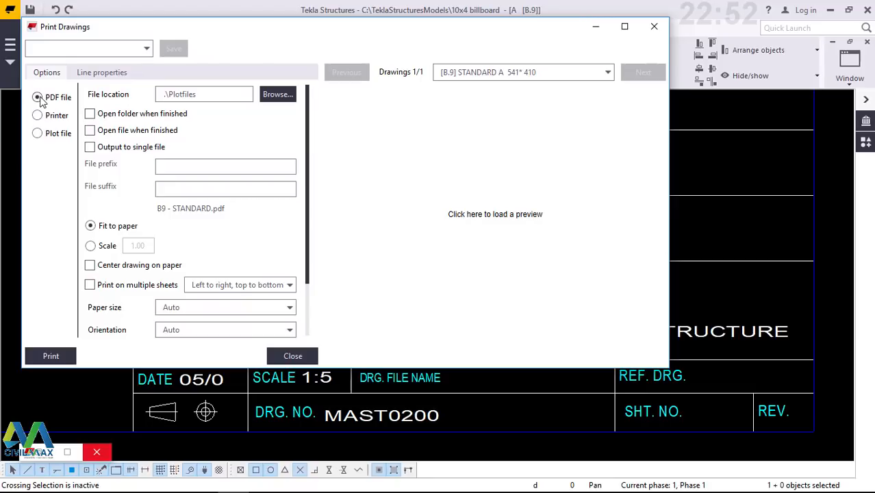
click(494, 215)
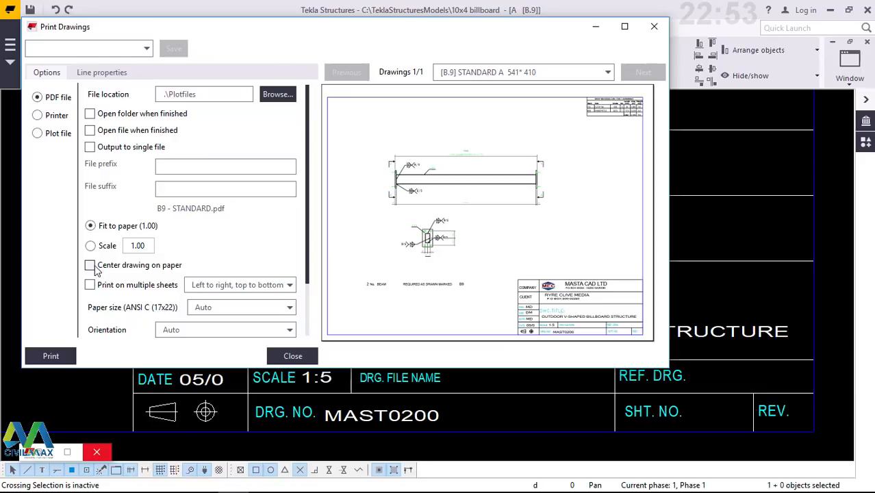
click(90, 266)
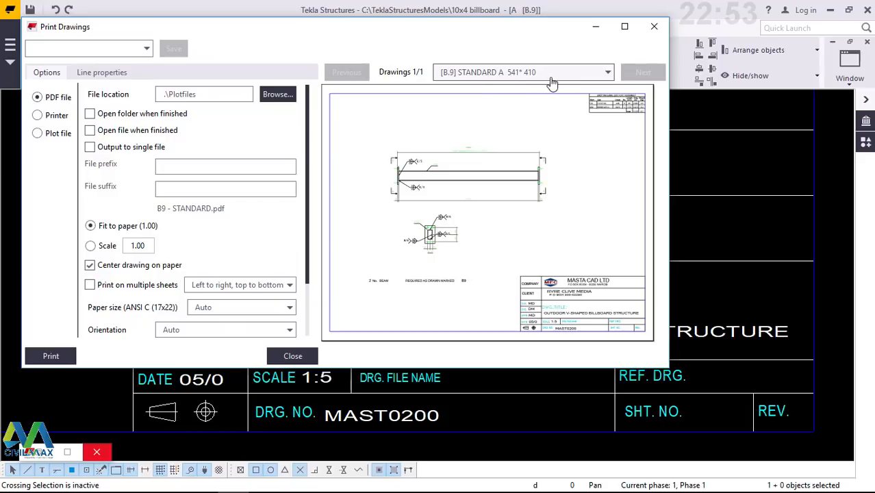
click(593, 74)
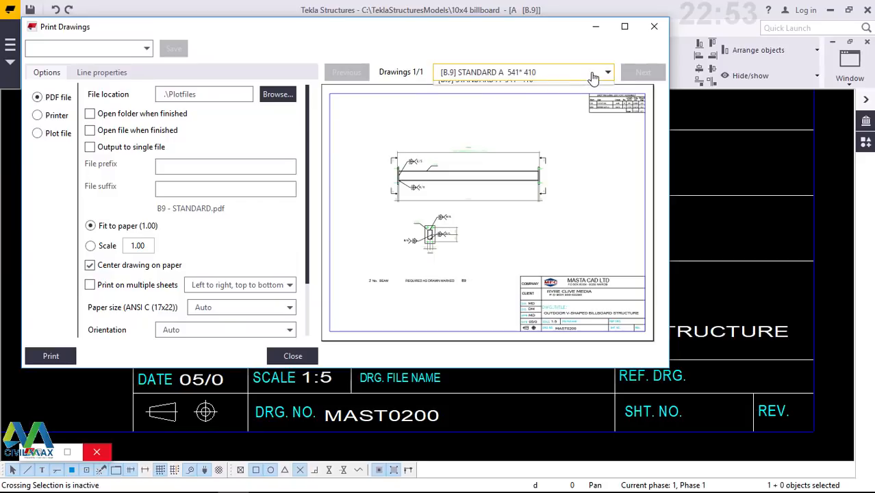
click(571, 46)
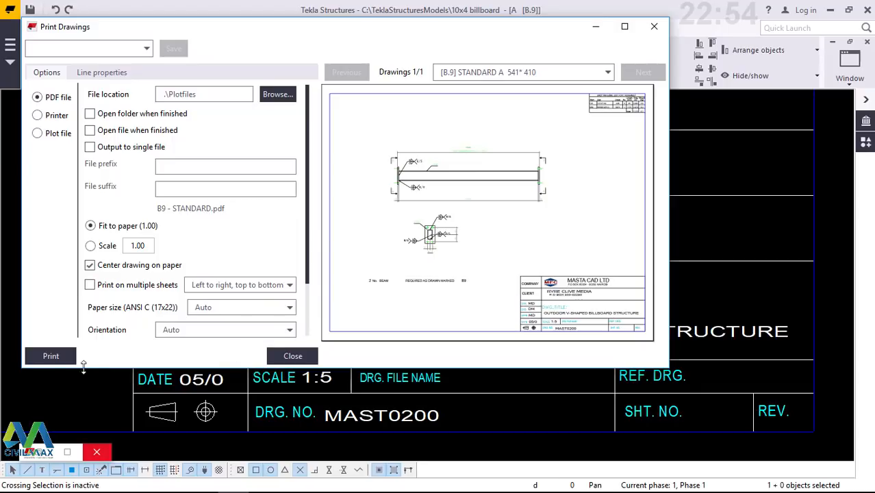
click(51, 356)
click(654, 27)
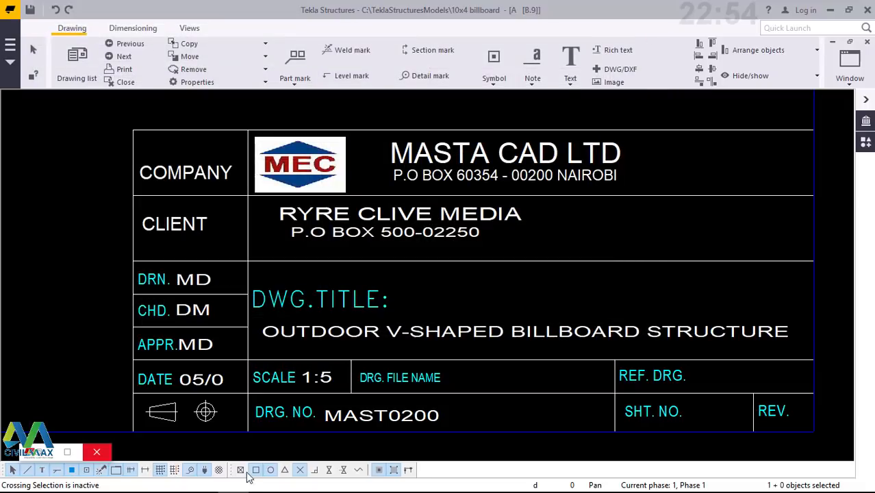
Step: Open B9 - STANDARD.pdf from the PlotFiles folder of the 10x4 billboard model in C:\TeklaStructuresModels and bring its page into view
mouse_move(117, 482)
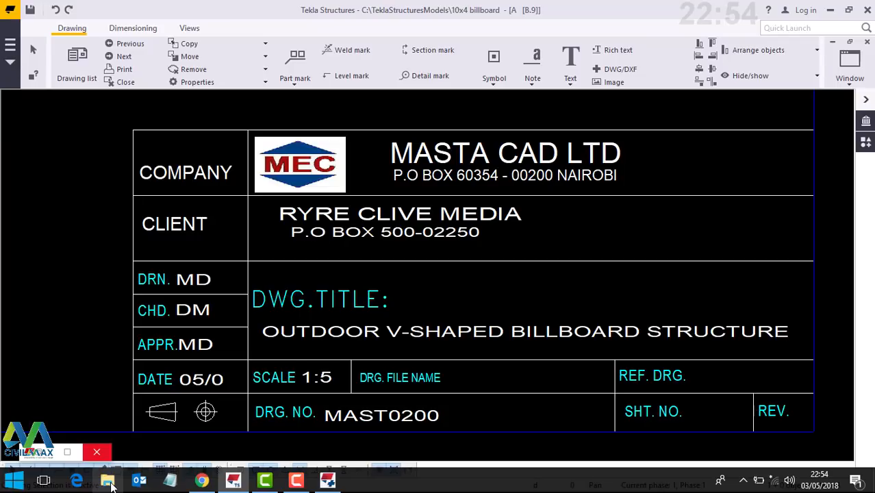
click(109, 483)
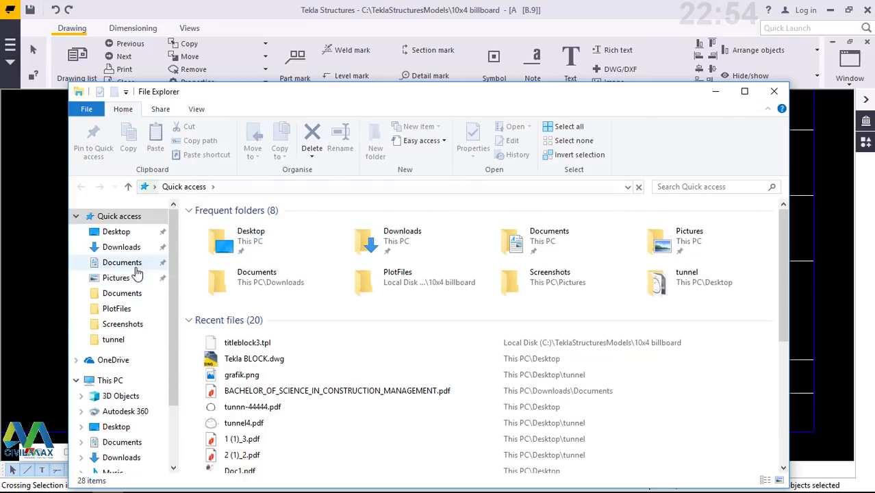
scroll(141, 384, down, 3)
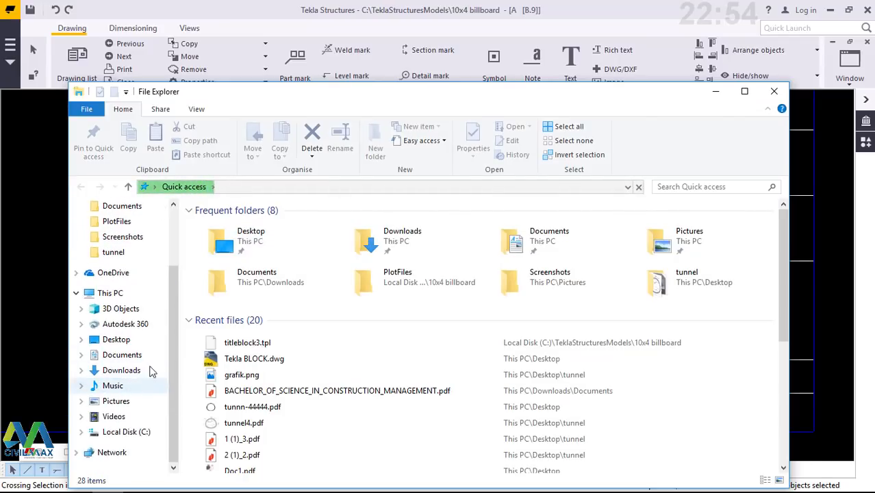
click(141, 432)
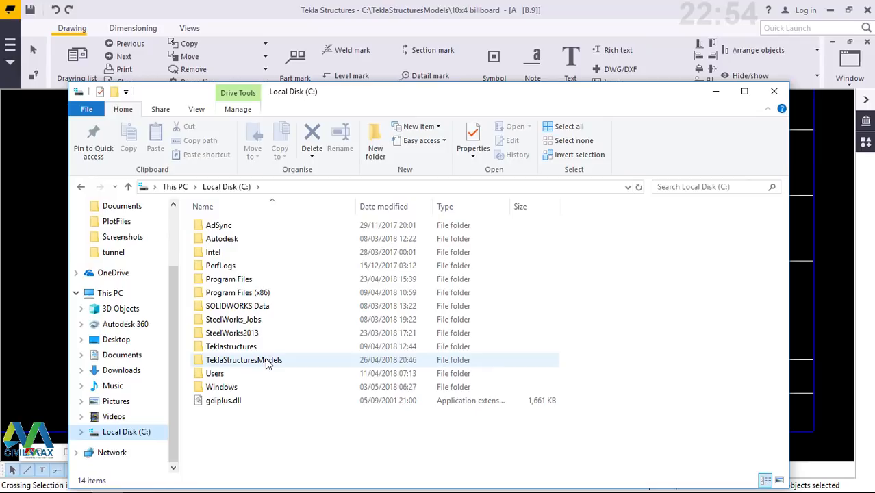
click(268, 363)
double_click(268, 364)
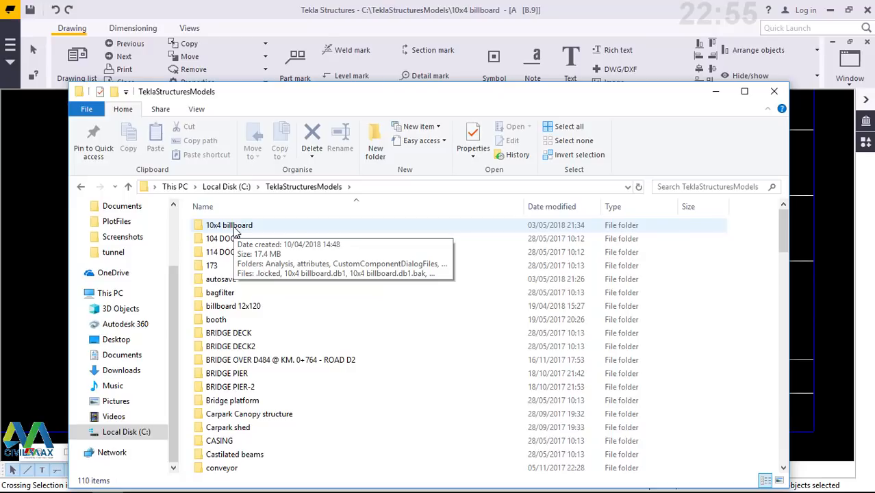
double_click(233, 229)
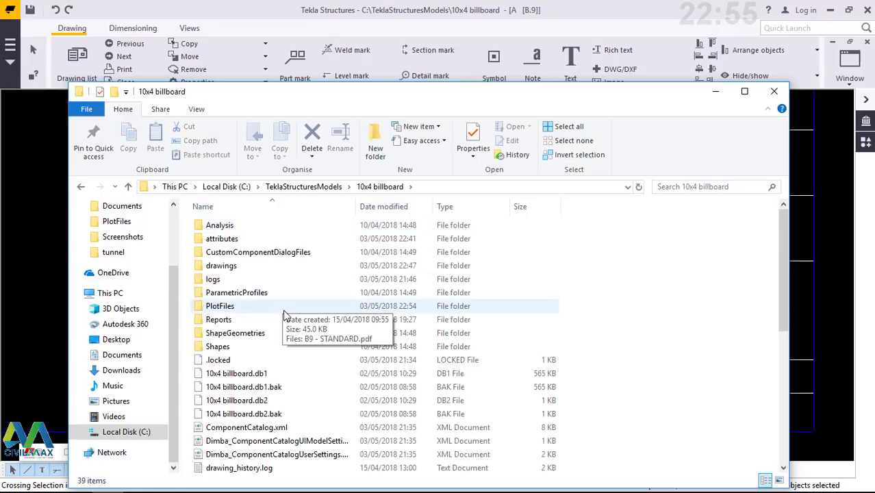
double_click(220, 307)
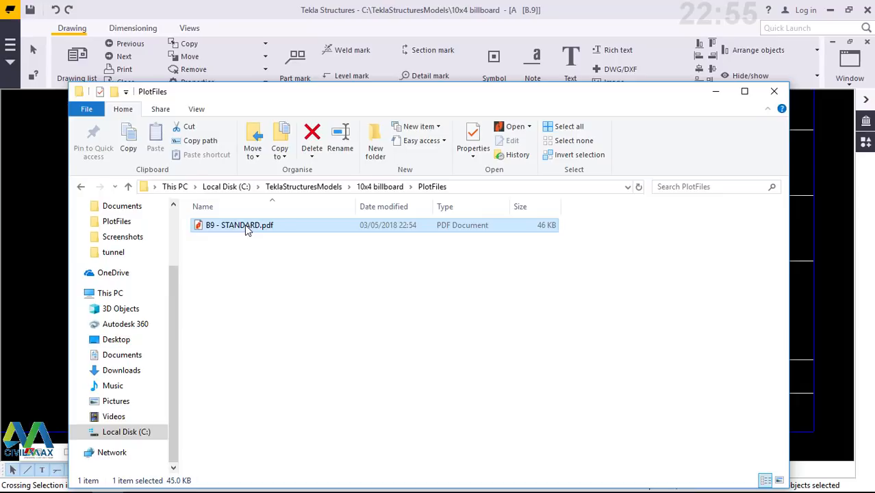
double_click(244, 226)
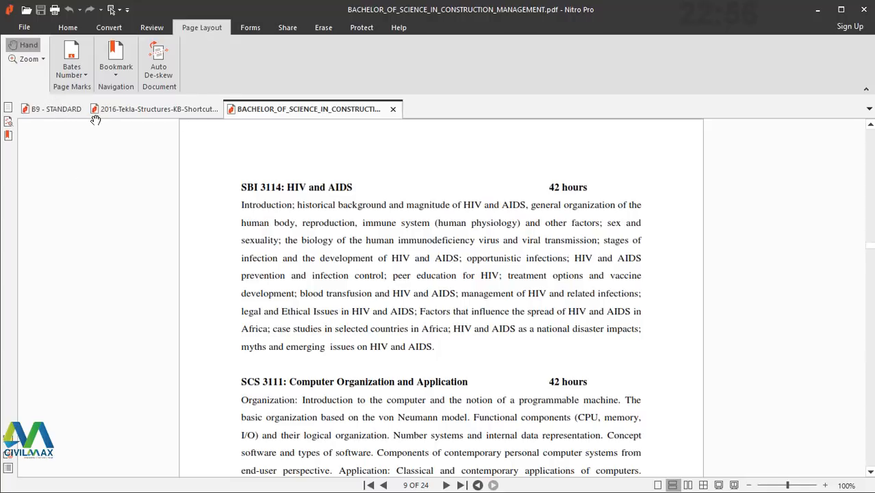
click(55, 111)
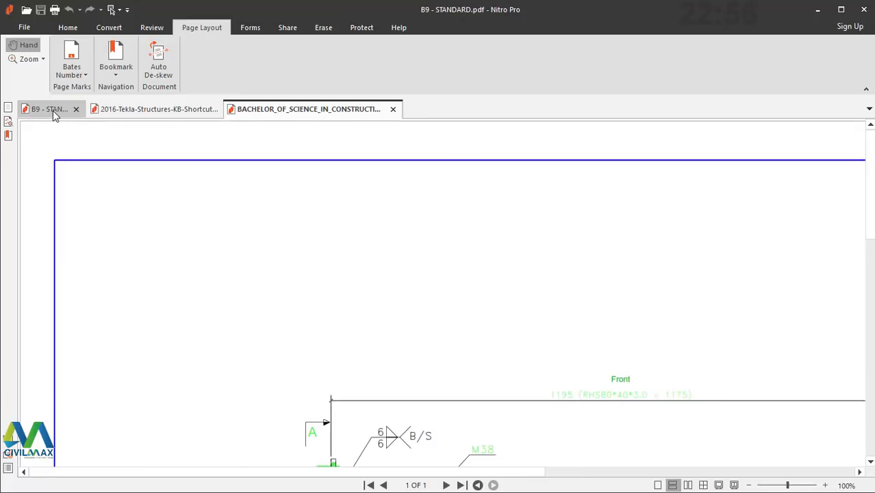
Step: Fit the B9 - STANDARD.pdf page to the window and examine its title block up close
right_click(236, 202)
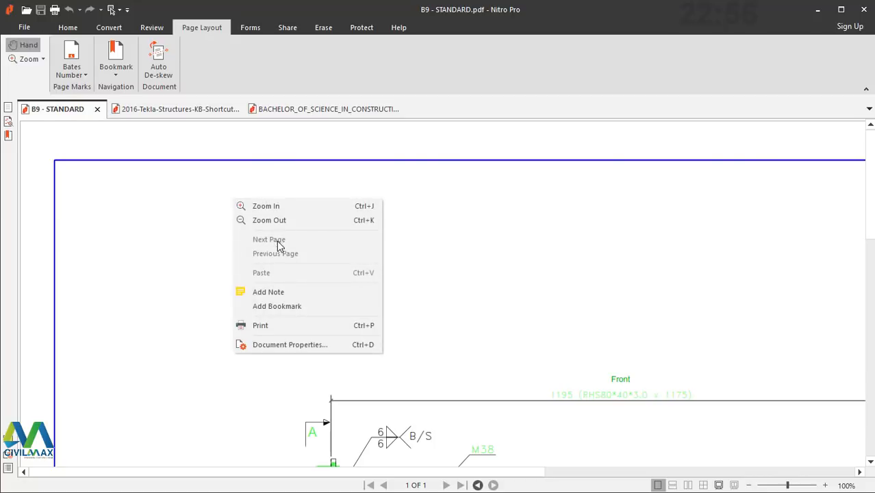
click(273, 207)
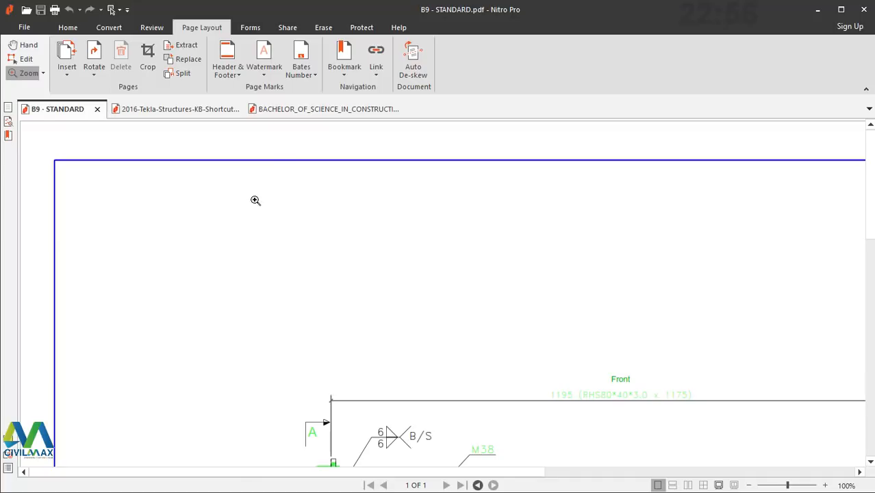
right_click(255, 200)
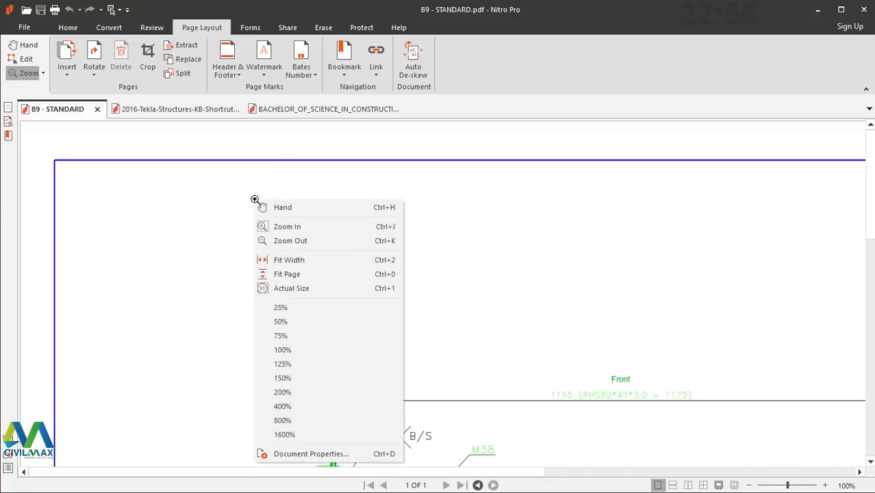
click(299, 276)
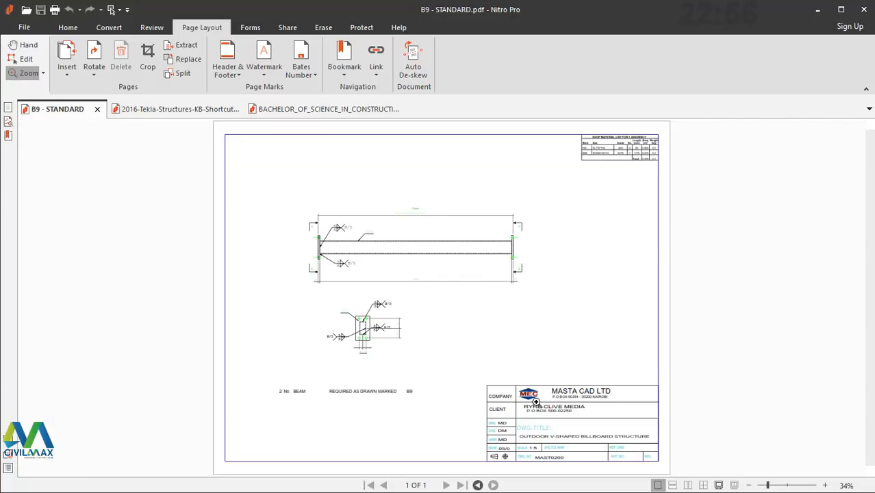
click(575, 437)
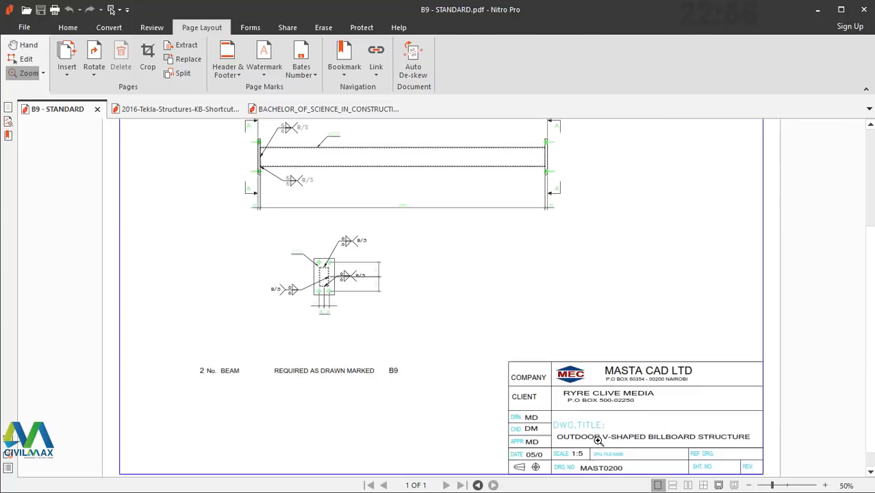
click(719, 439)
click(742, 424)
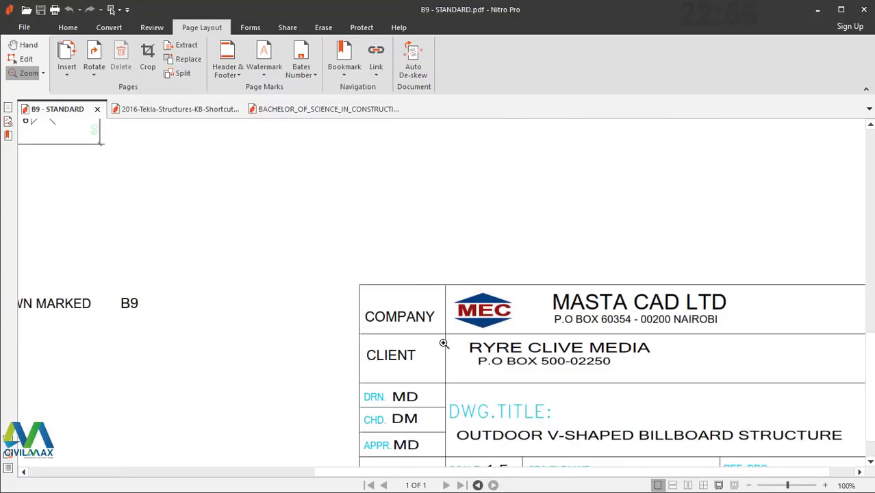
scroll(443, 343, down, 2)
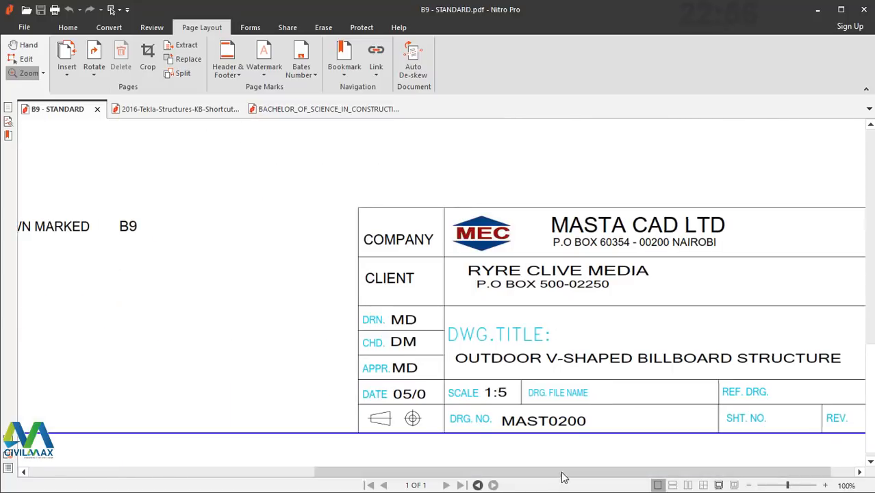
drag(562, 474, 589, 474)
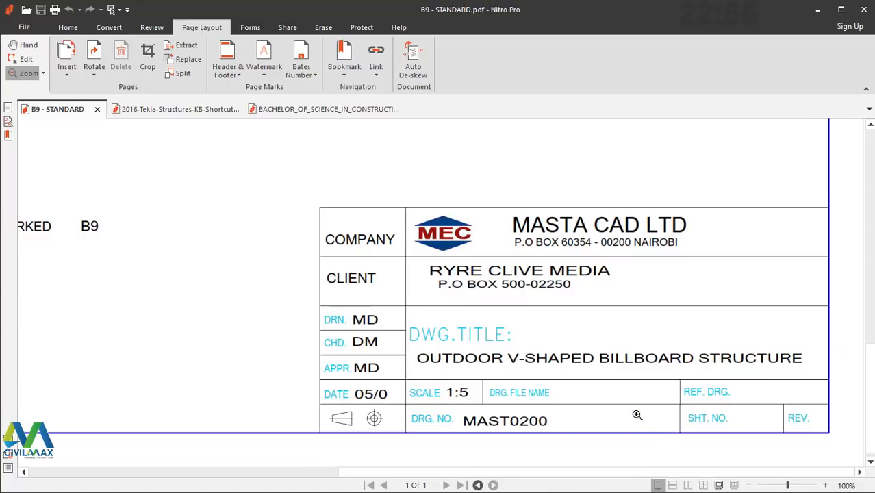